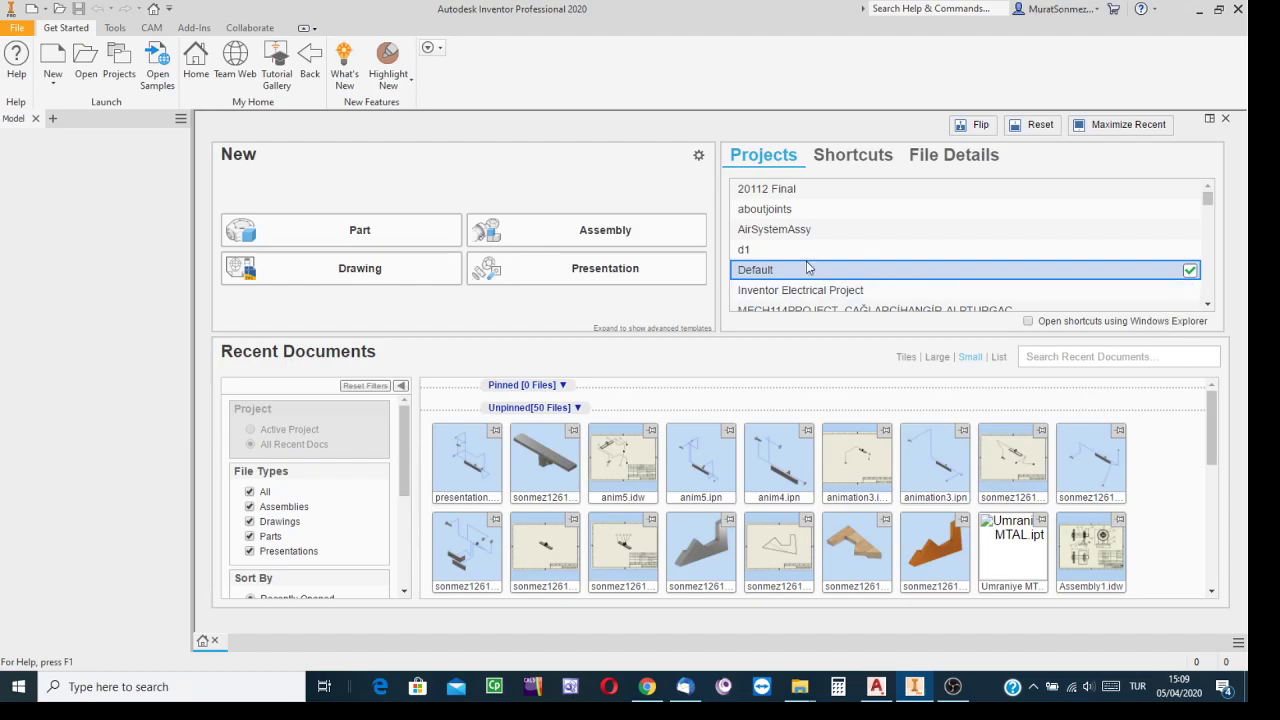
Browse for an existing project file and go to the MECH 114 folder on drive D.
{"action": "left_click", "coordinate": [123, 62]}
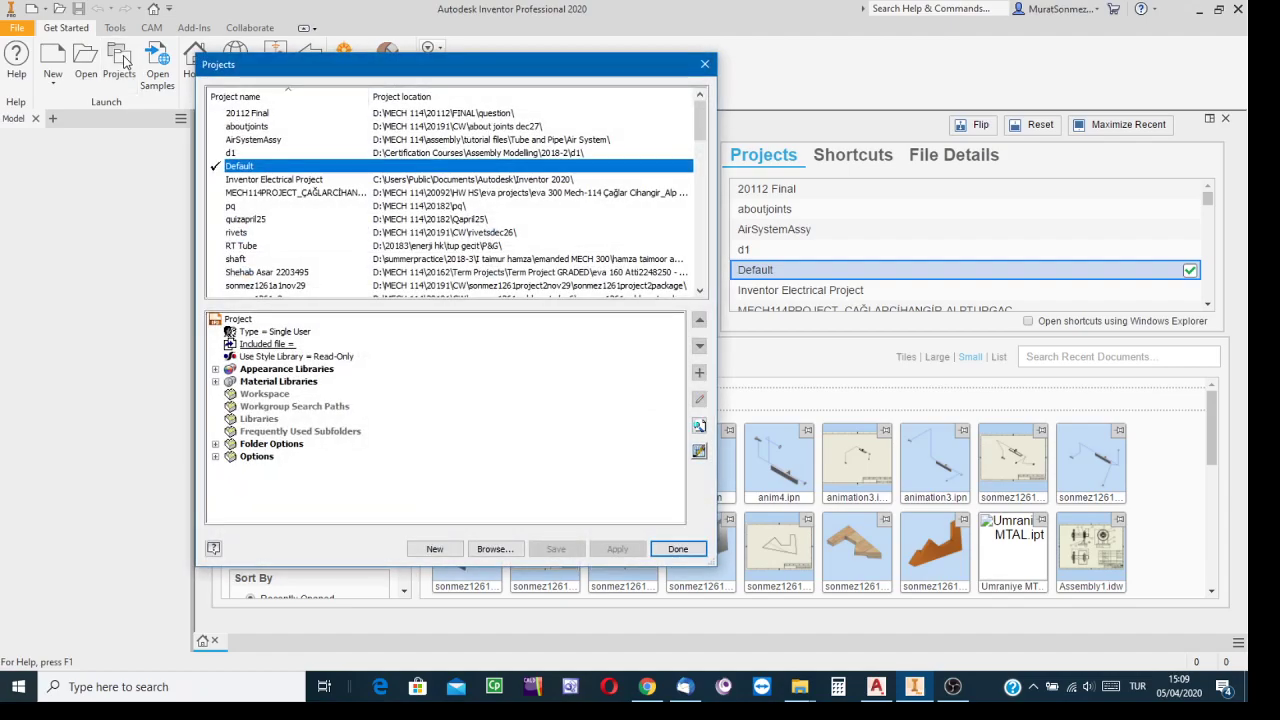
{"action": "left_click", "coordinate": [493, 549]}
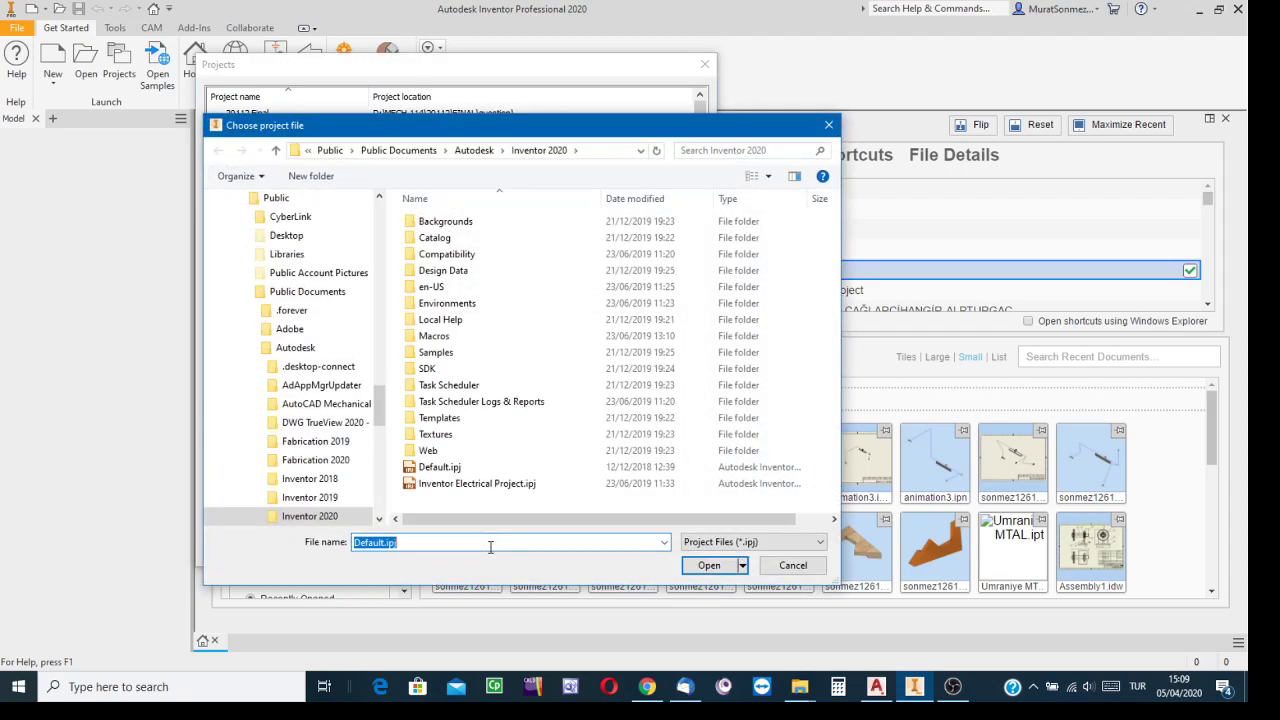
{"action": "left_click_drag", "start_coordinate": [655, 130], "coordinate": [880, 92]}
{"action": "left_click", "coordinate": [869, 104]}
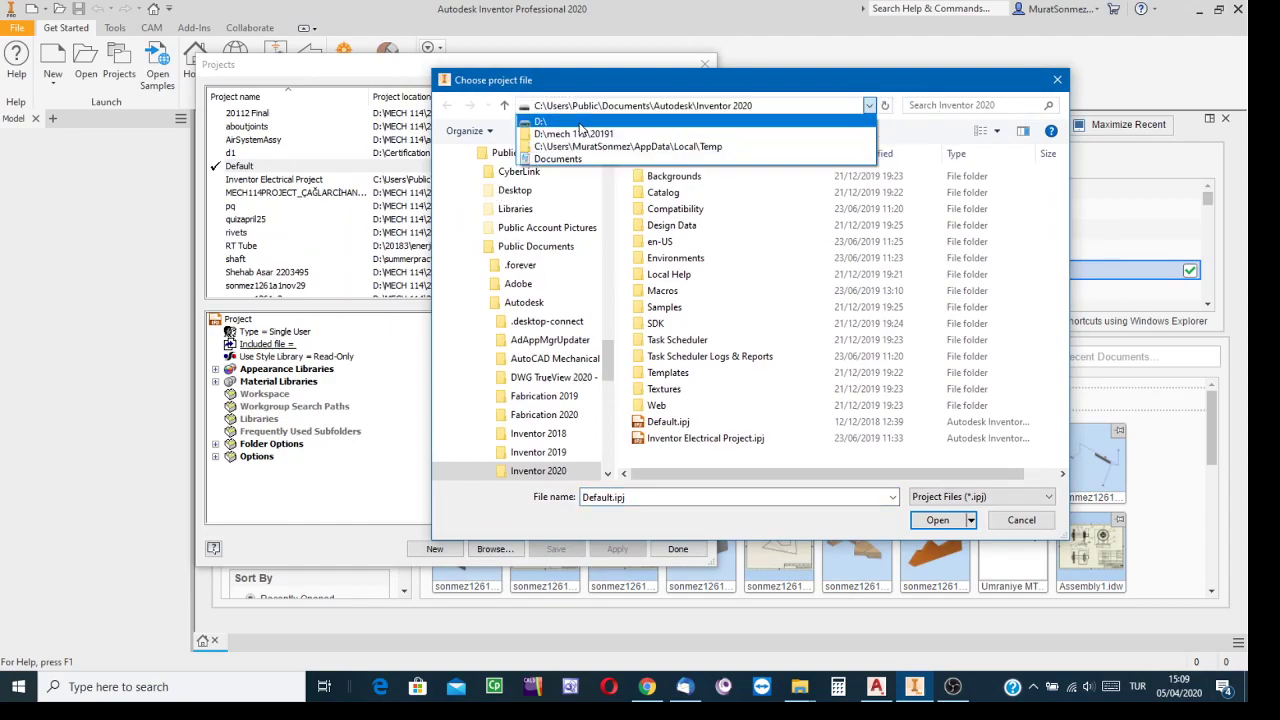
{"action": "left_click", "coordinate": [578, 122]}
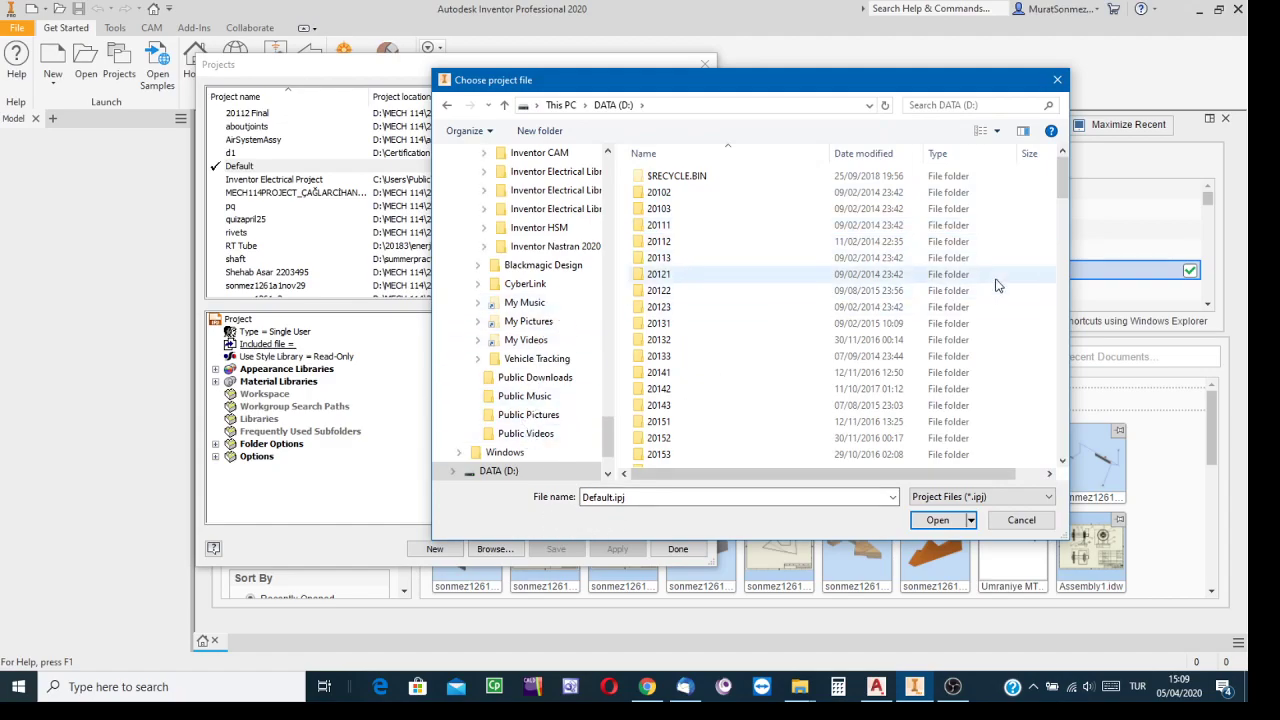
{"action": "left_click_drag", "start_coordinate": [1067, 185], "coordinate": [1062, 374]}
{"action": "double_click", "coordinate": [712, 181]}
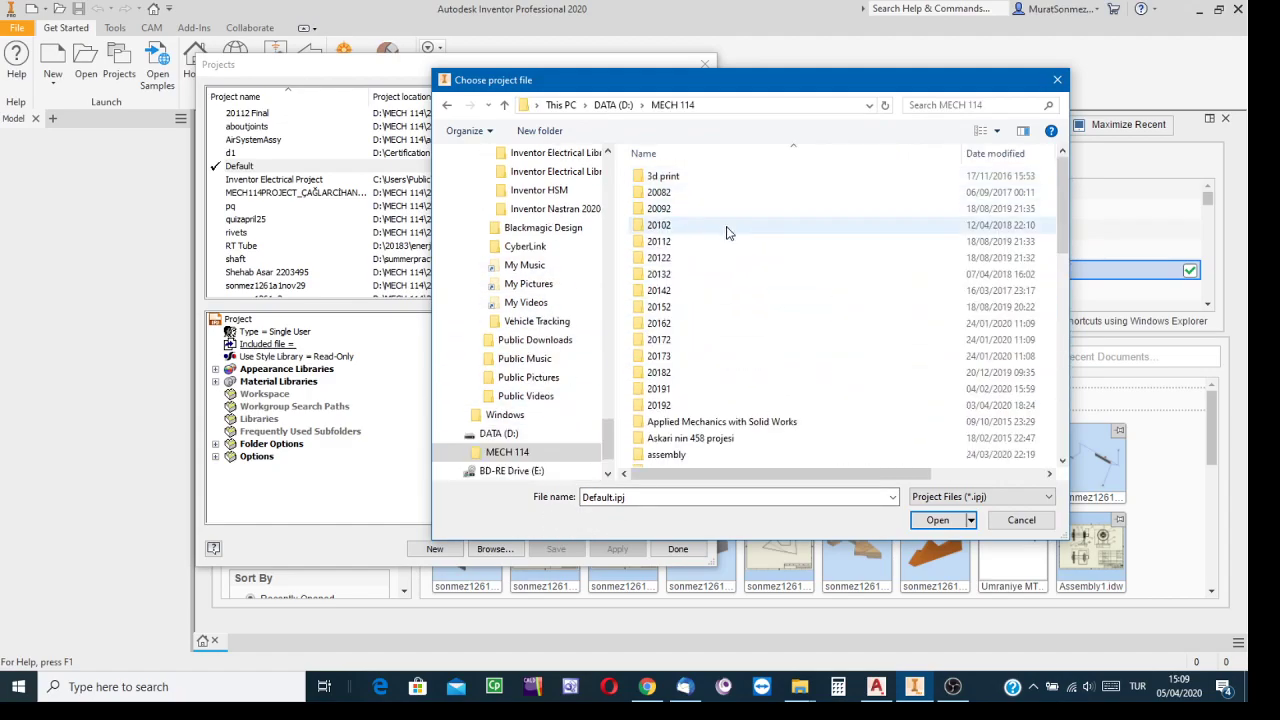
{"action": "double_click", "coordinate": [660, 405]}
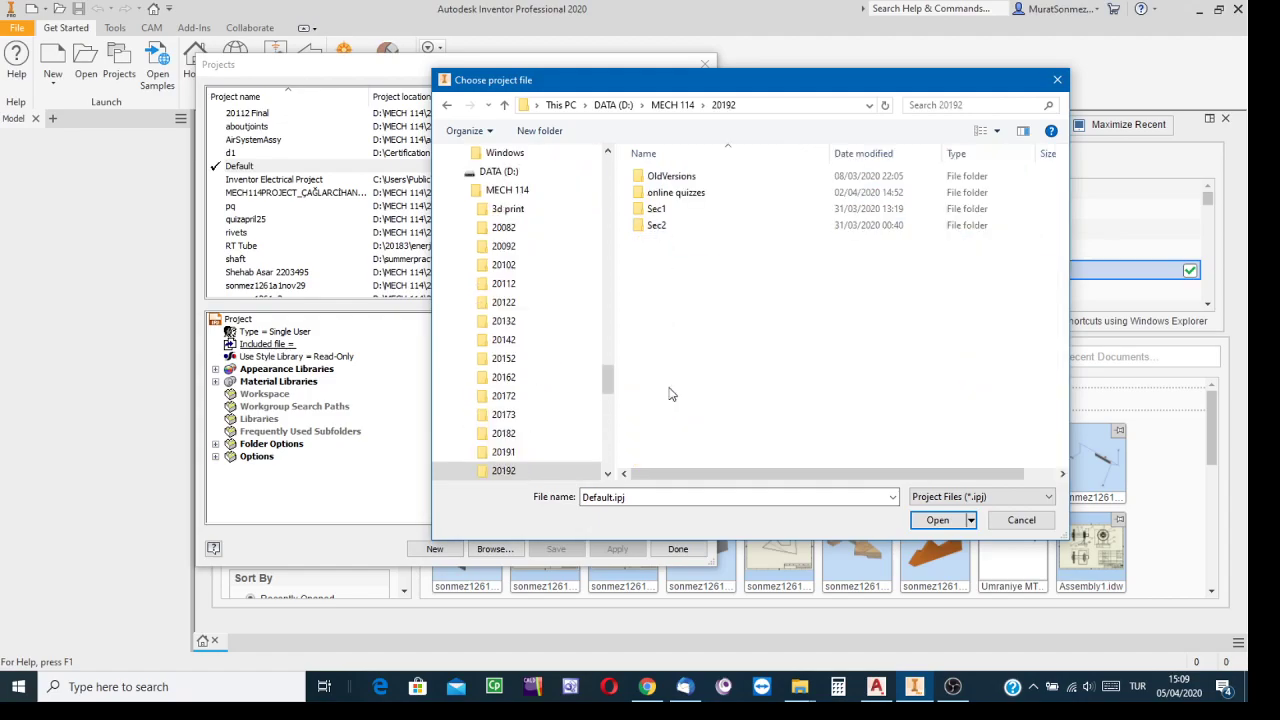
{"action": "double_click", "coordinate": [658, 226]}
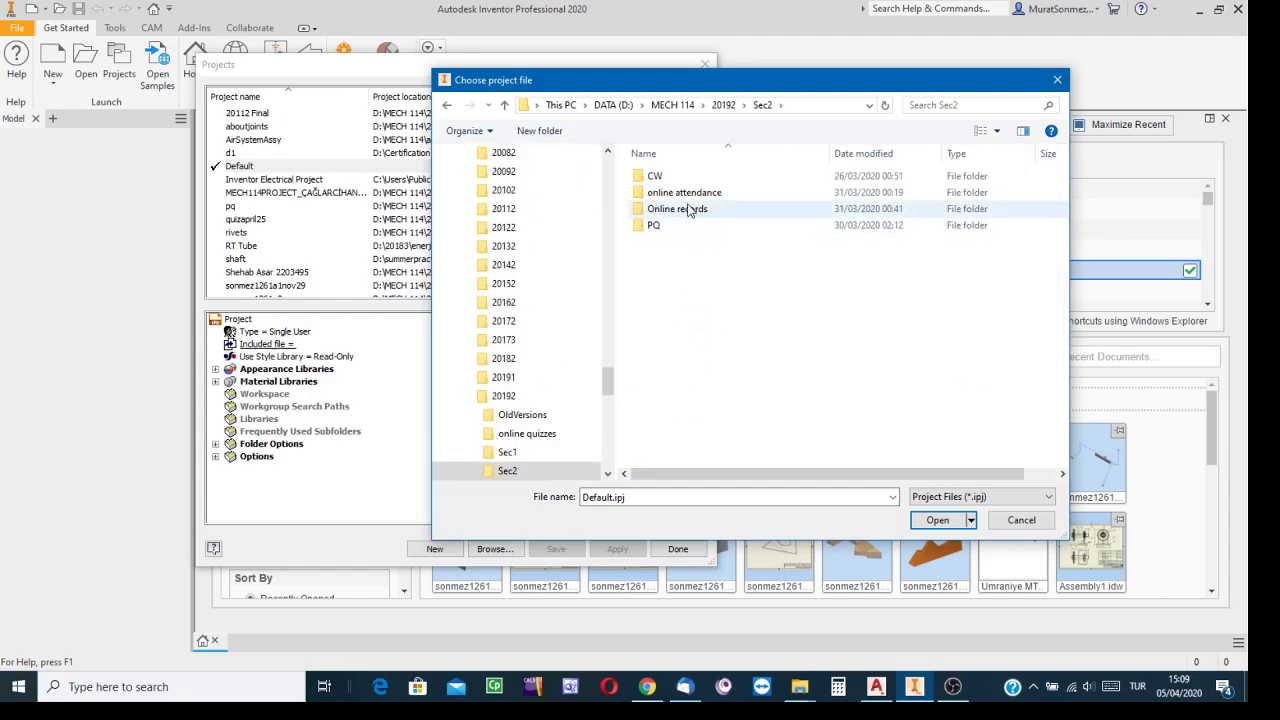
{"action": "left_click", "coordinate": [665, 180]}
{"action": "left_click", "coordinate": [666, 180]}
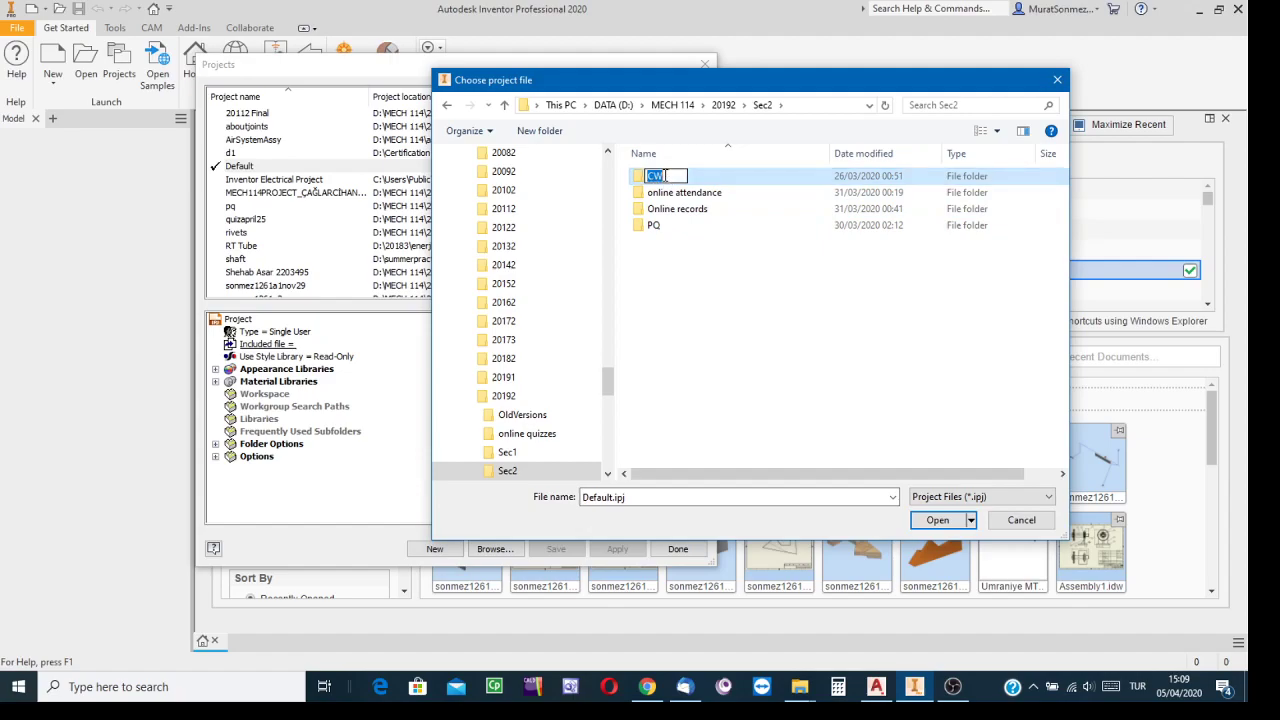
{"action": "double_click", "coordinate": [680, 180]}
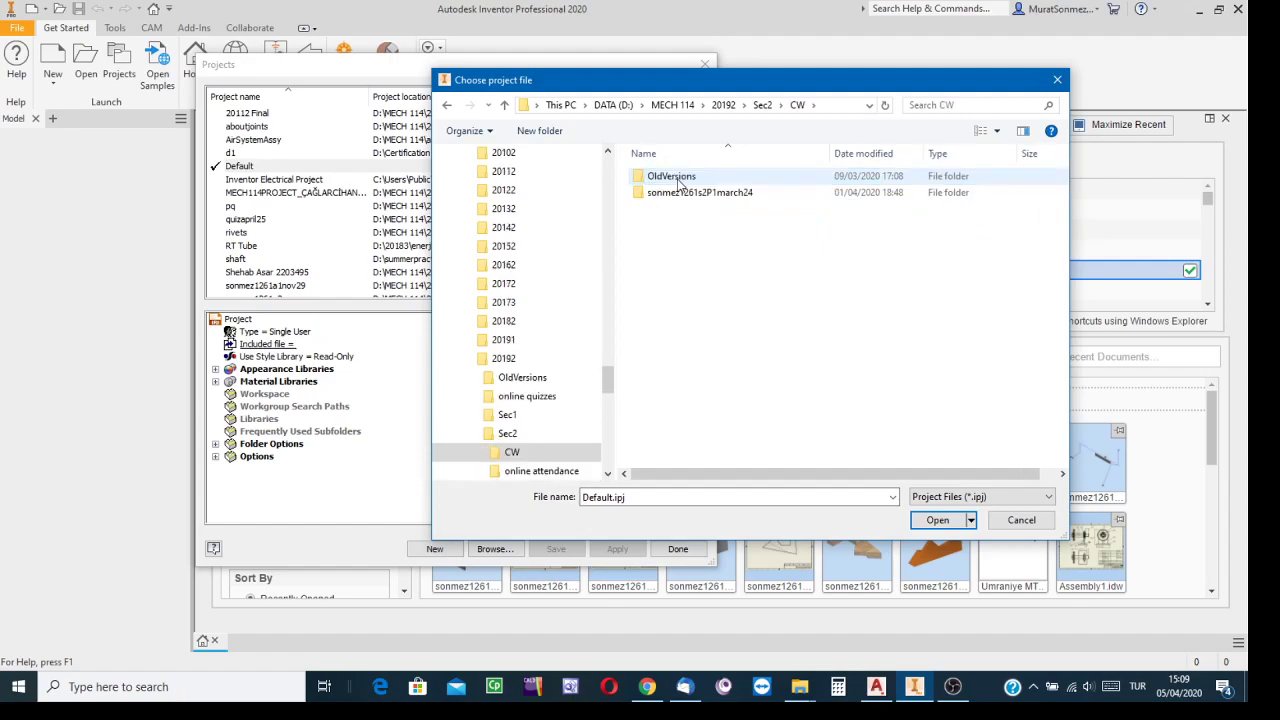
{"action": "double_click", "coordinate": [690, 194]}
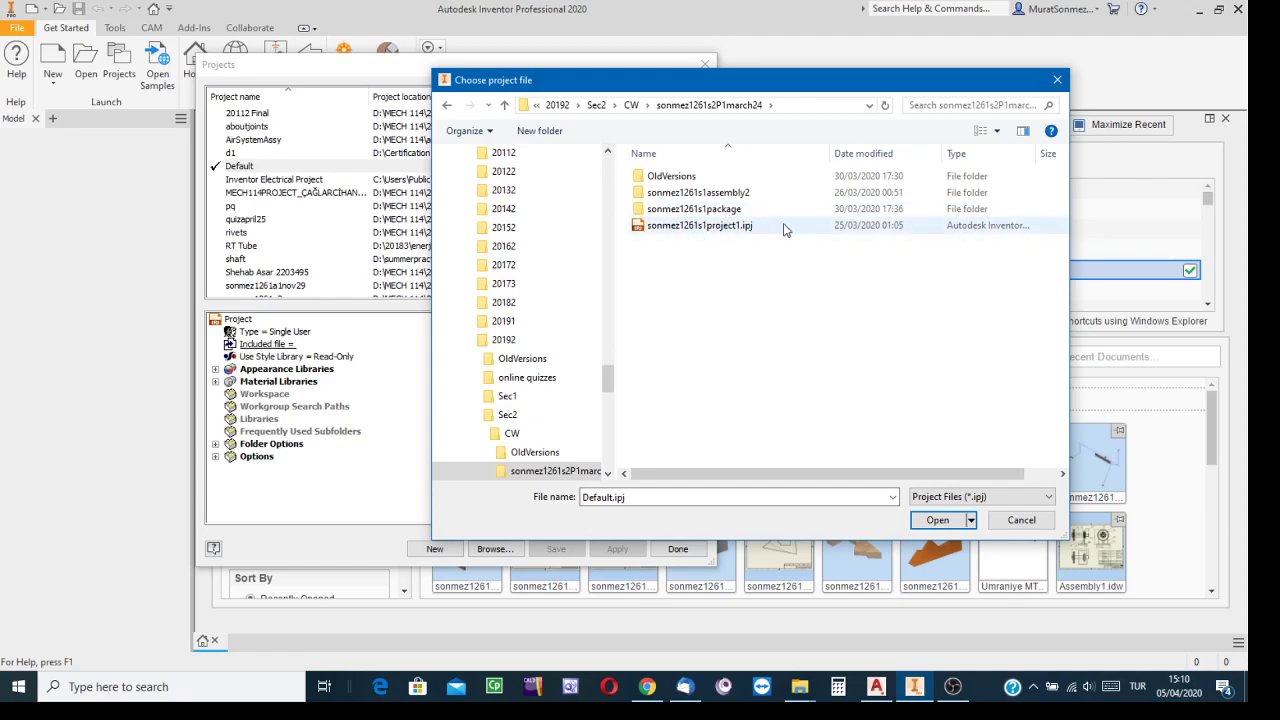
Make sonmez1261s1assembly1.ipj from the sonmez1261s1package folder the active project and finish the project setup.
{"action": "left_click", "coordinate": [721, 214]}
{"action": "double_click", "coordinate": [721, 214]}
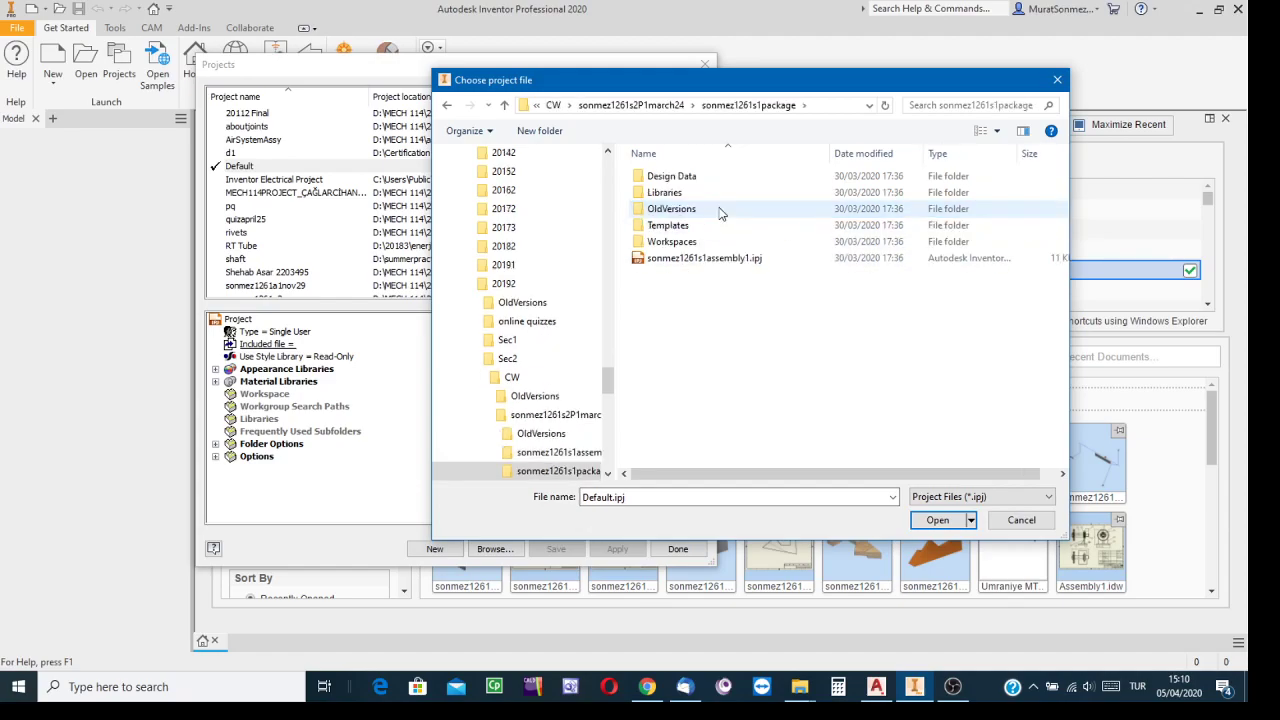
{"action": "left_click", "coordinate": [685, 259]}
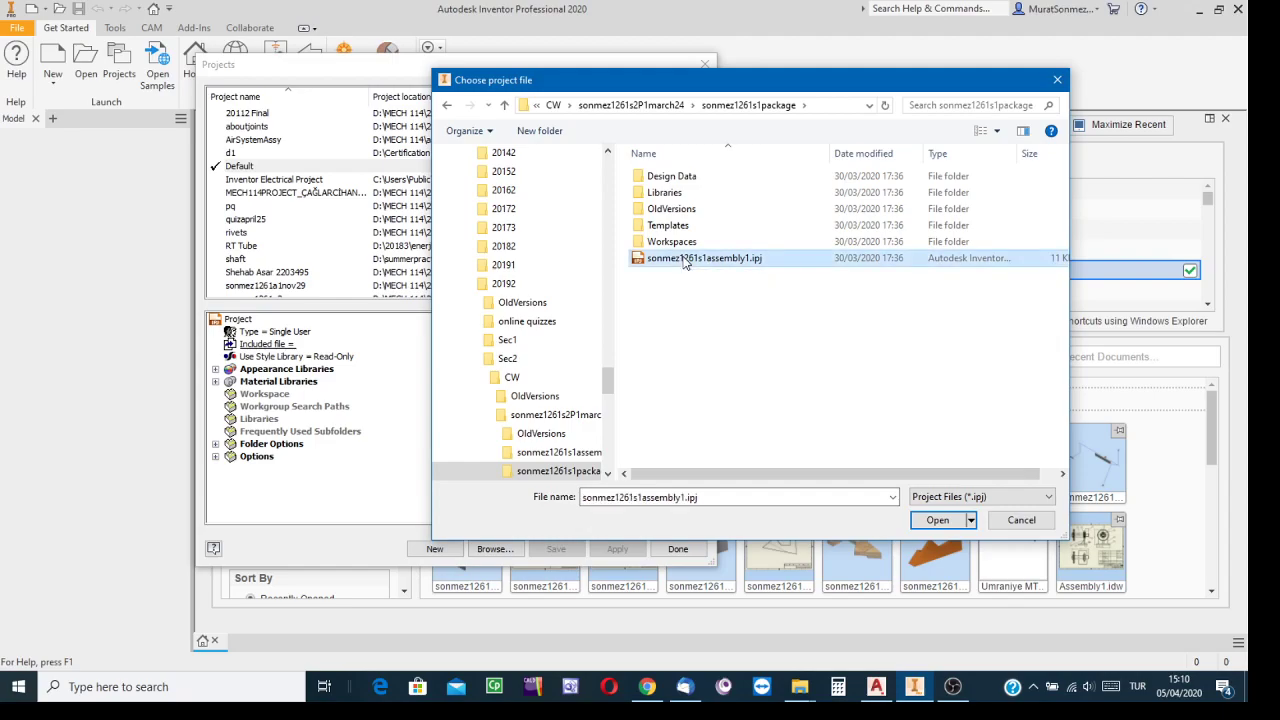
{"action": "left_click", "coordinate": [938, 520]}
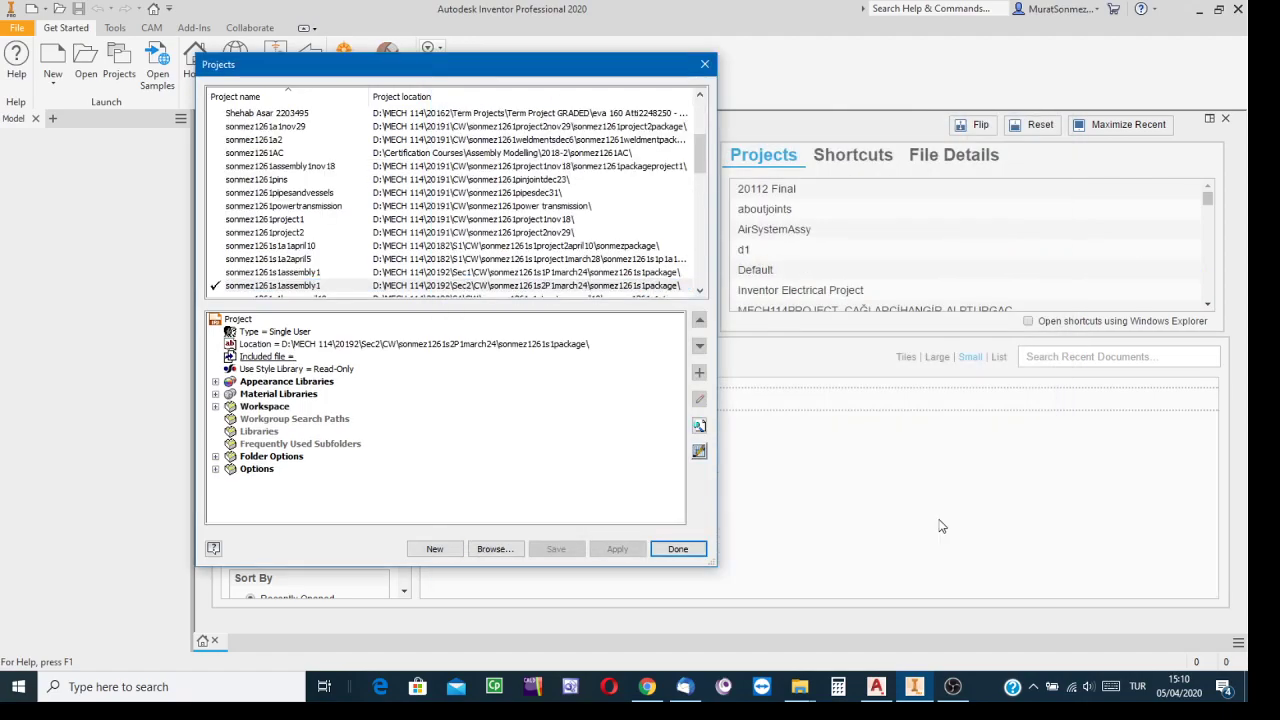
{"action": "left_click", "coordinate": [678, 552]}
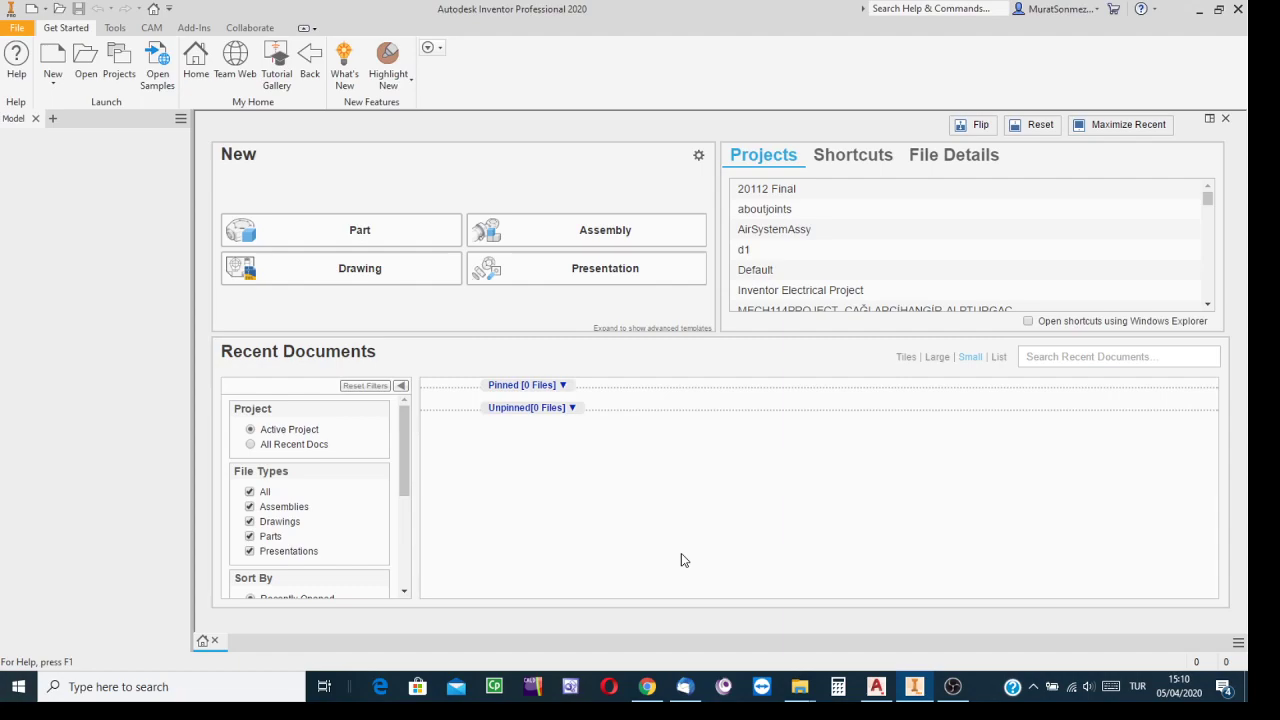
Open the assembly file sonmez1261s1assembly1.iam from the workspace and view the whole model.
{"action": "left_click", "coordinate": [86, 58]}
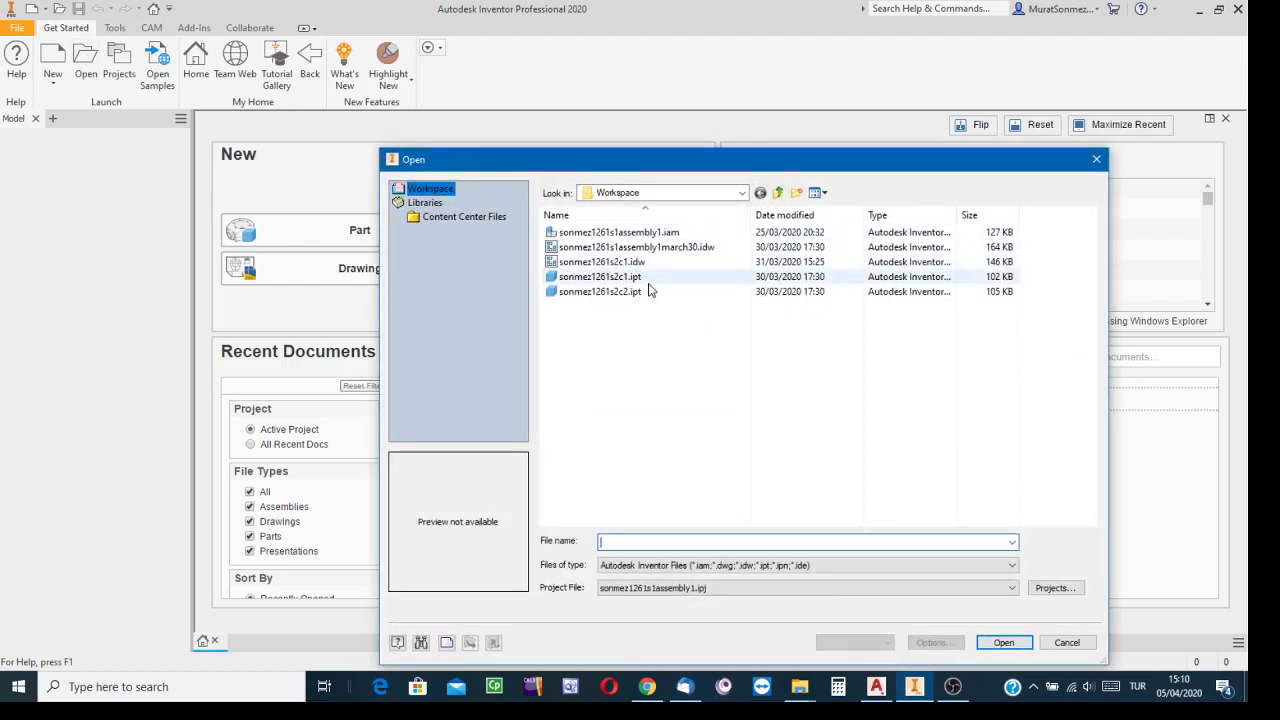
{"action": "left_click", "coordinate": [619, 232]}
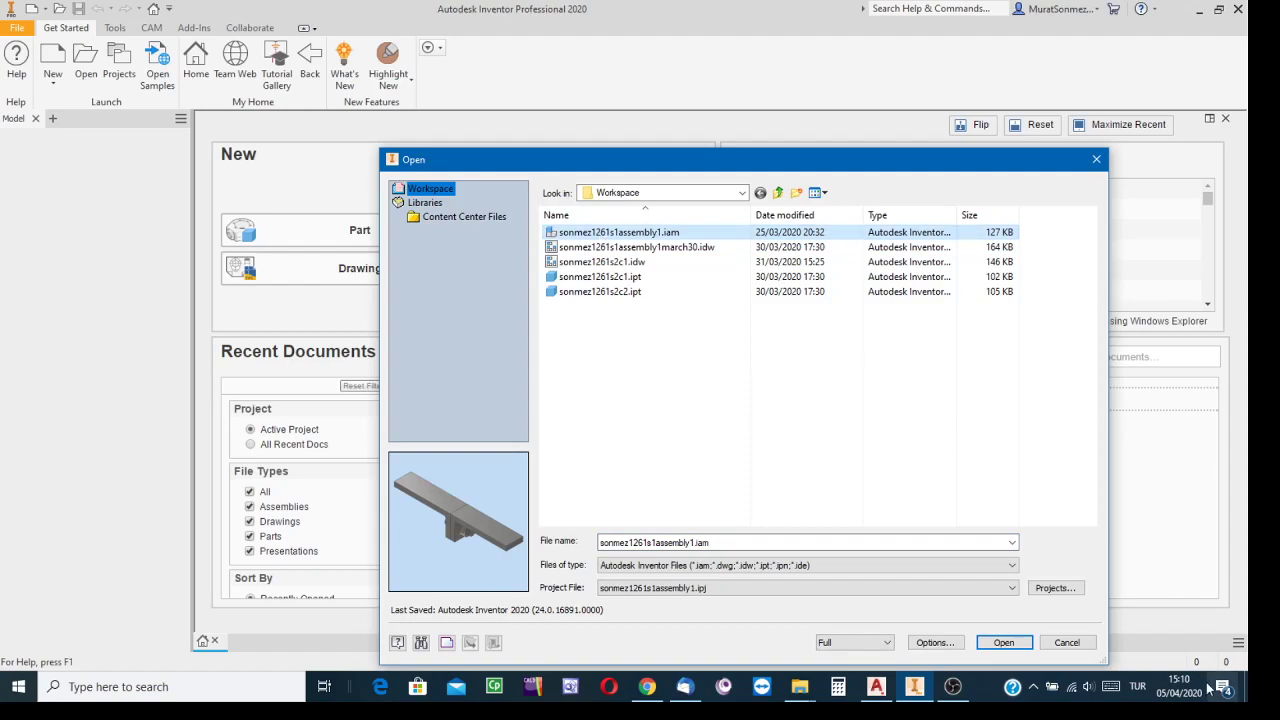
{"action": "left_click", "coordinate": [995, 642]}
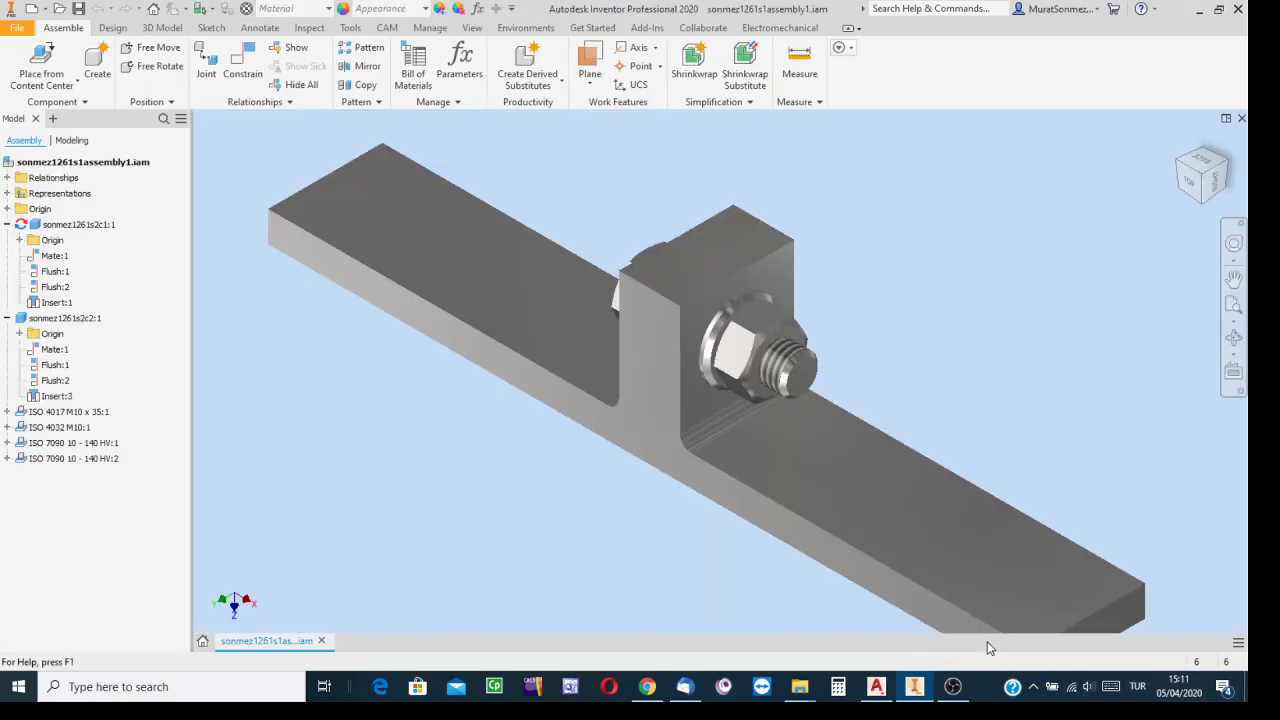
{"action": "scroll", "coordinate": [899, 423], "scroll_direction": "up", "scroll_amount": 2}
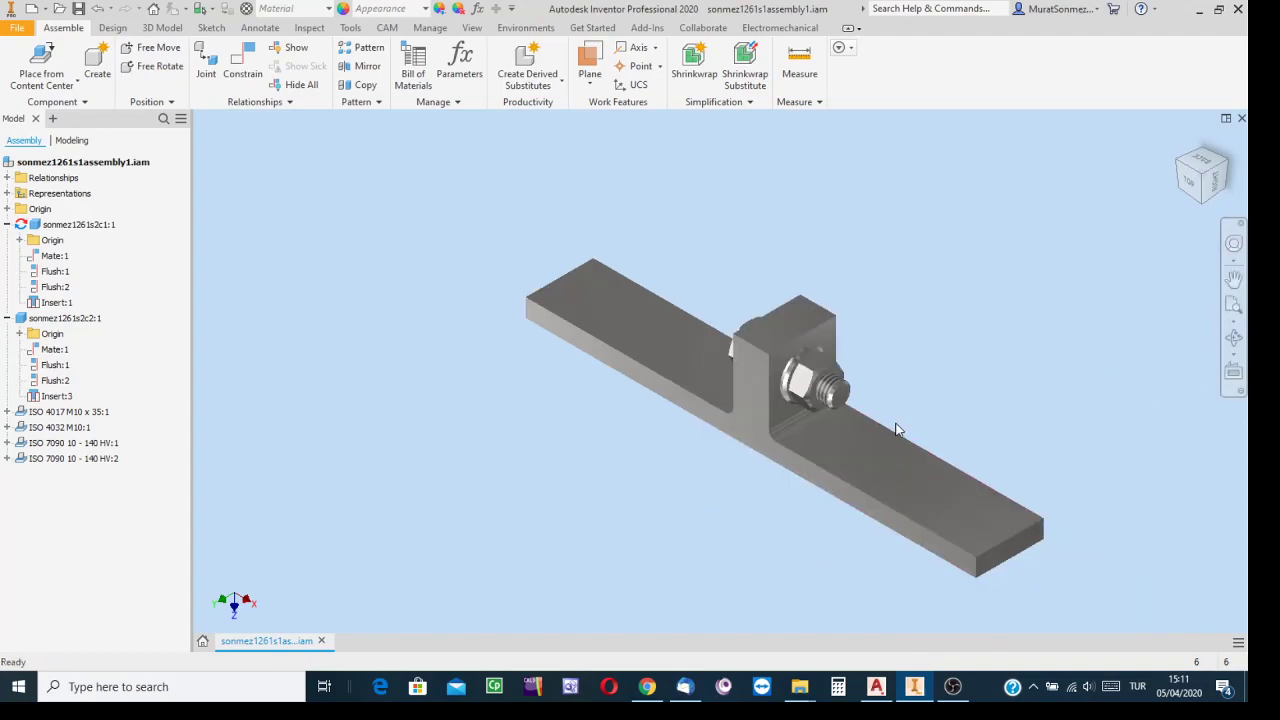
{"action": "middle_click_drag", "start_coordinate": [897, 414], "coordinate": [792, 367]}
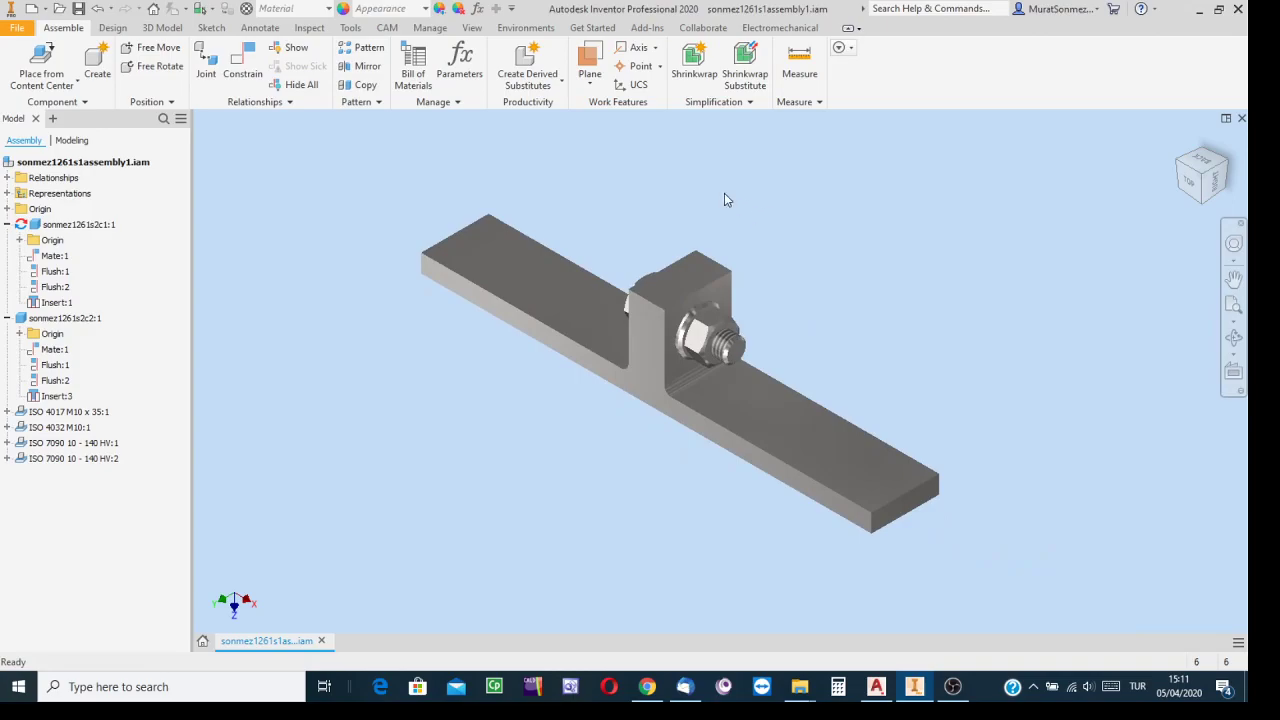
Show the assembly in the Shaded with Edges visual style and close its file.
{"action": "left_click", "coordinate": [472, 30]}
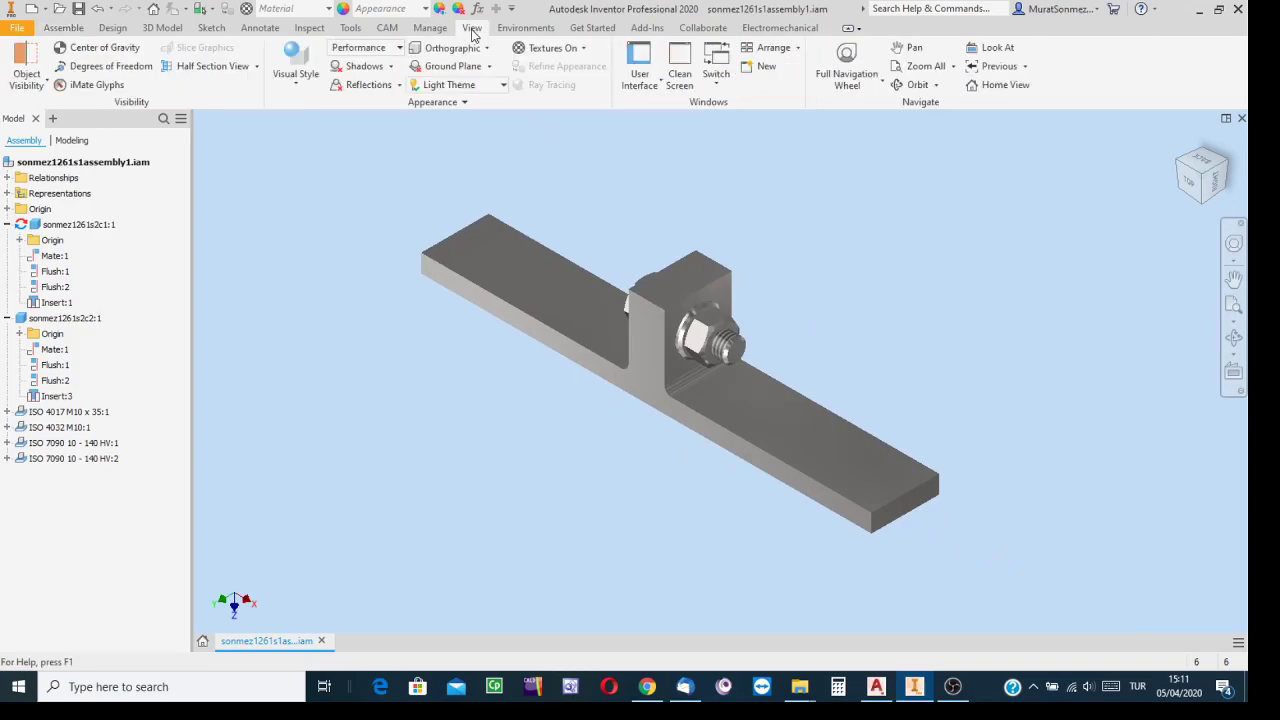
{"action": "left_click", "coordinate": [300, 86]}
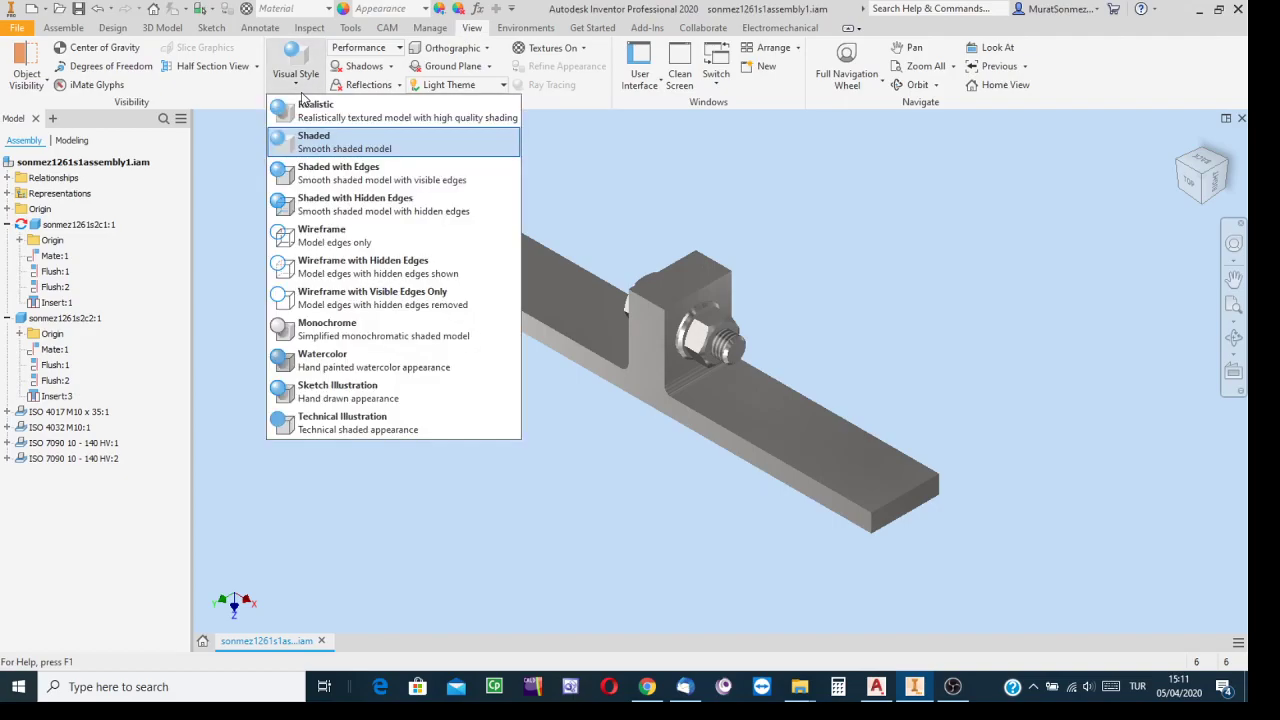
{"action": "left_click", "coordinate": [320, 178]}
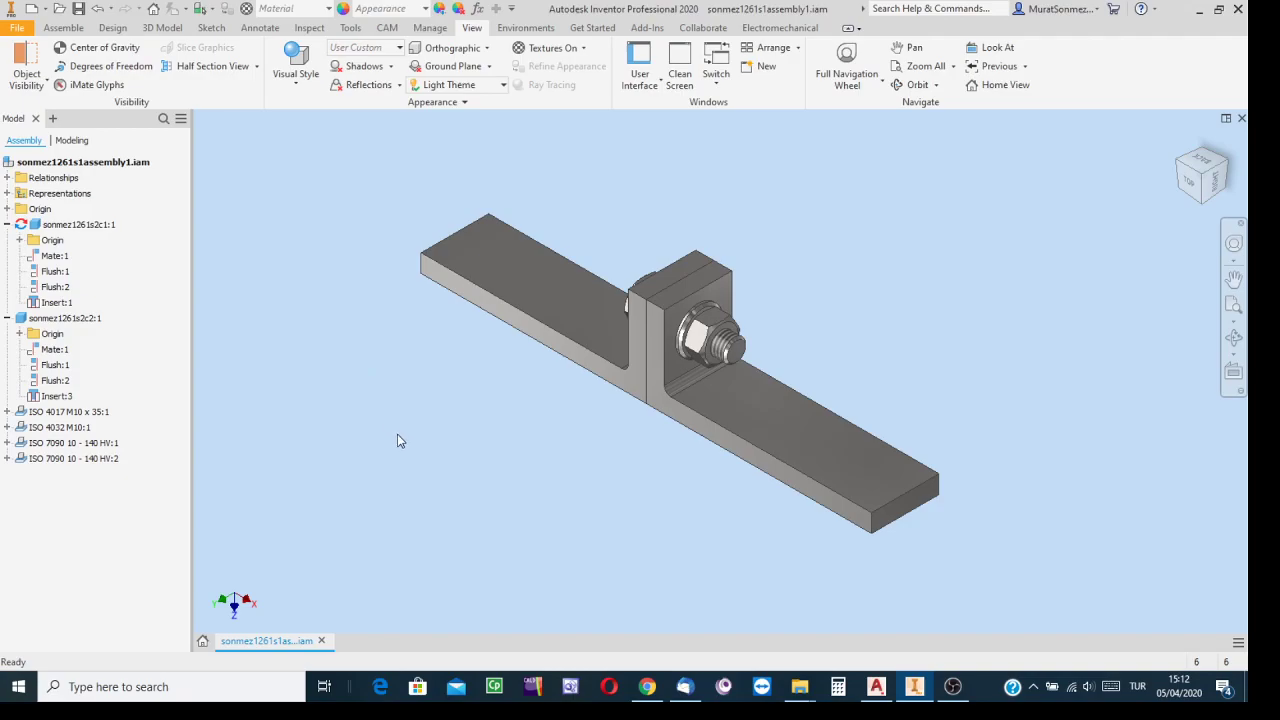
{"action": "left_click", "coordinate": [322, 645]}
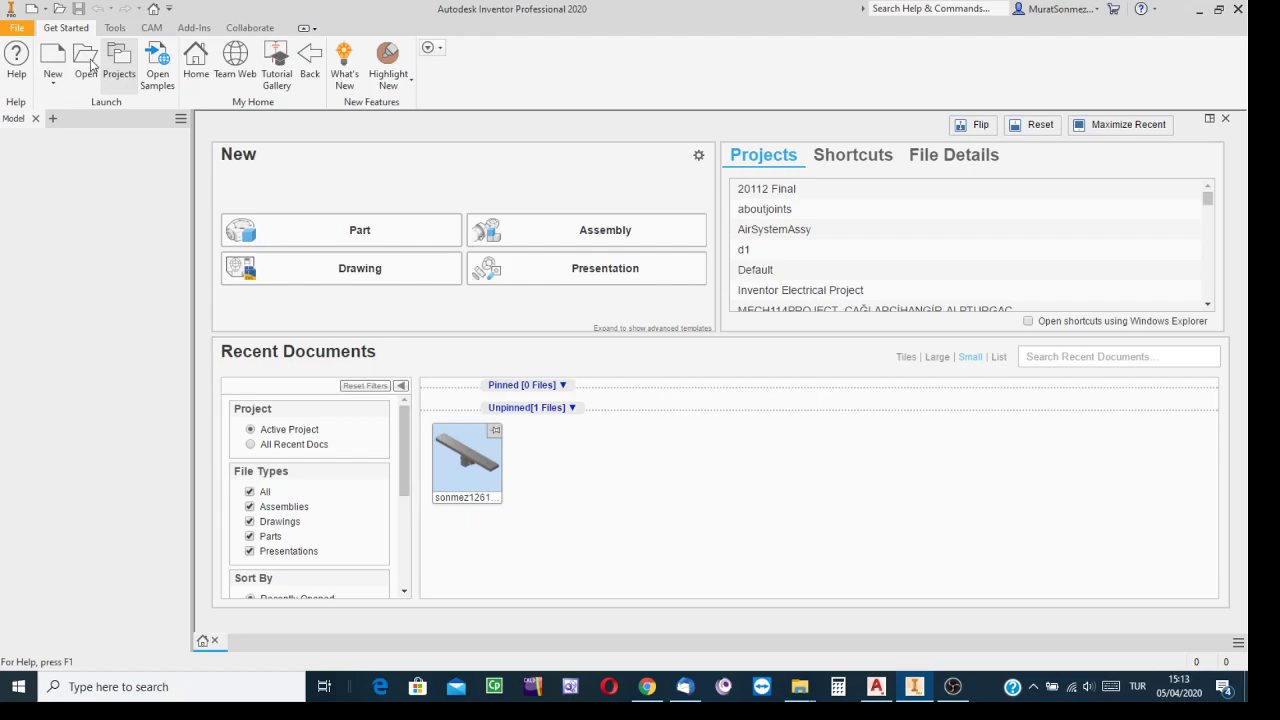
Create a new presentation file from the Metric template Standard (mm).ipn.
{"action": "left_click", "coordinate": [52, 62]}
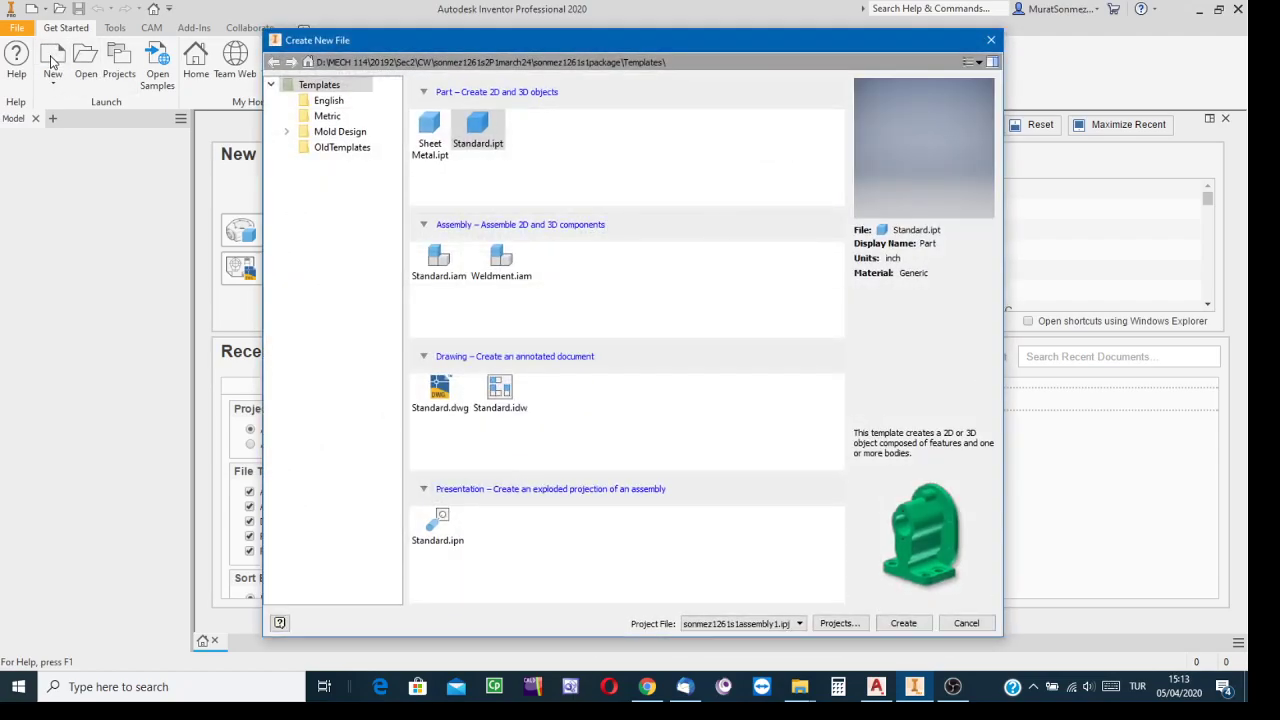
{"action": "left_click", "coordinate": [326, 116]}
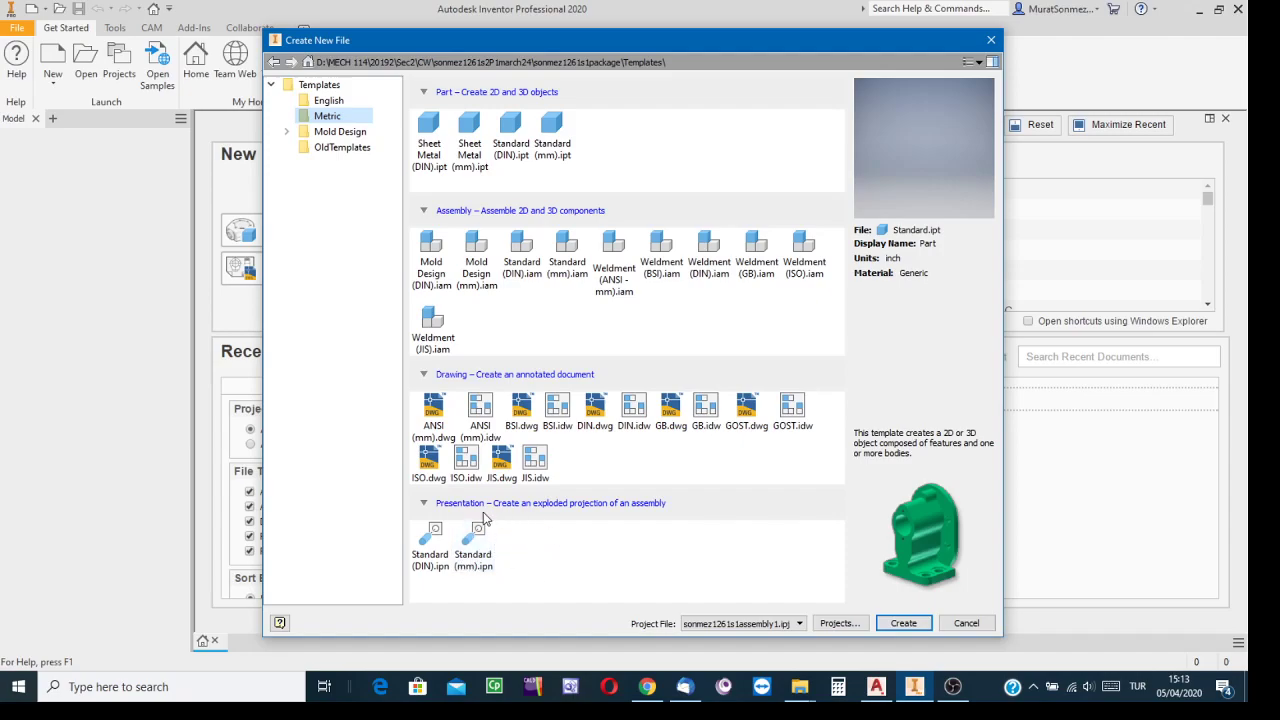
{"action": "left_click", "coordinate": [476, 543]}
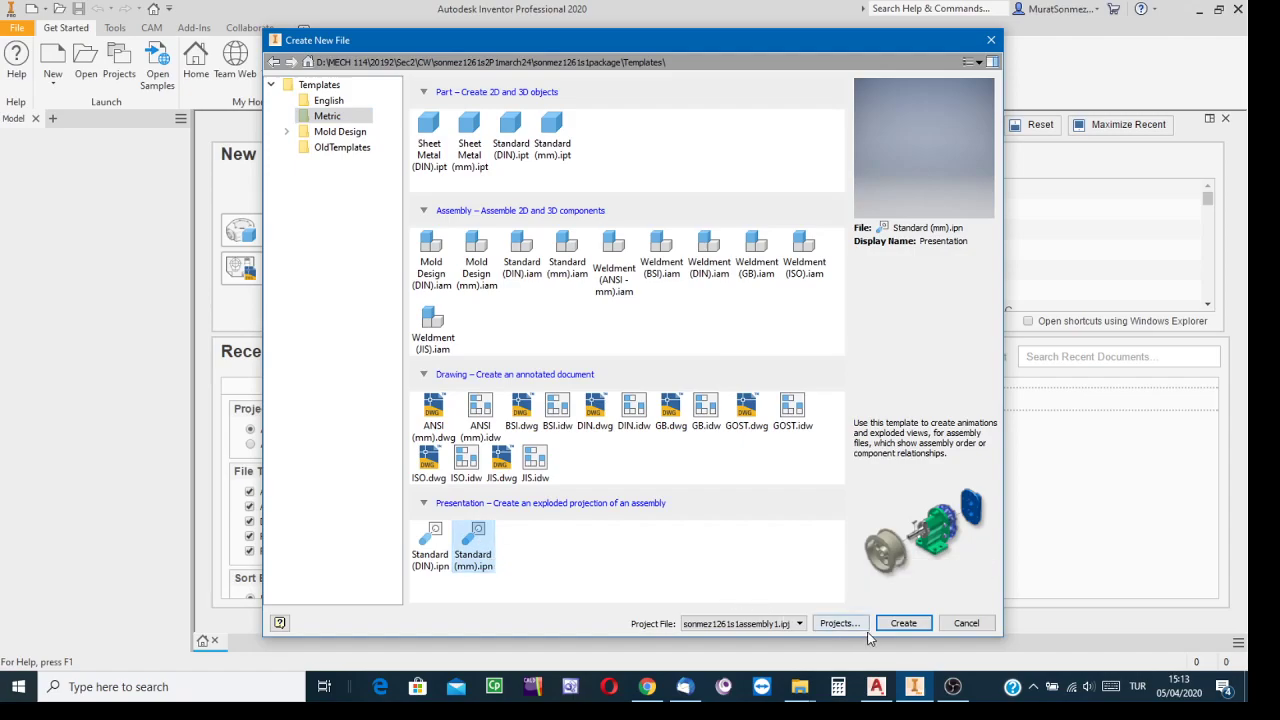
{"action": "left_click", "coordinate": [905, 623]}
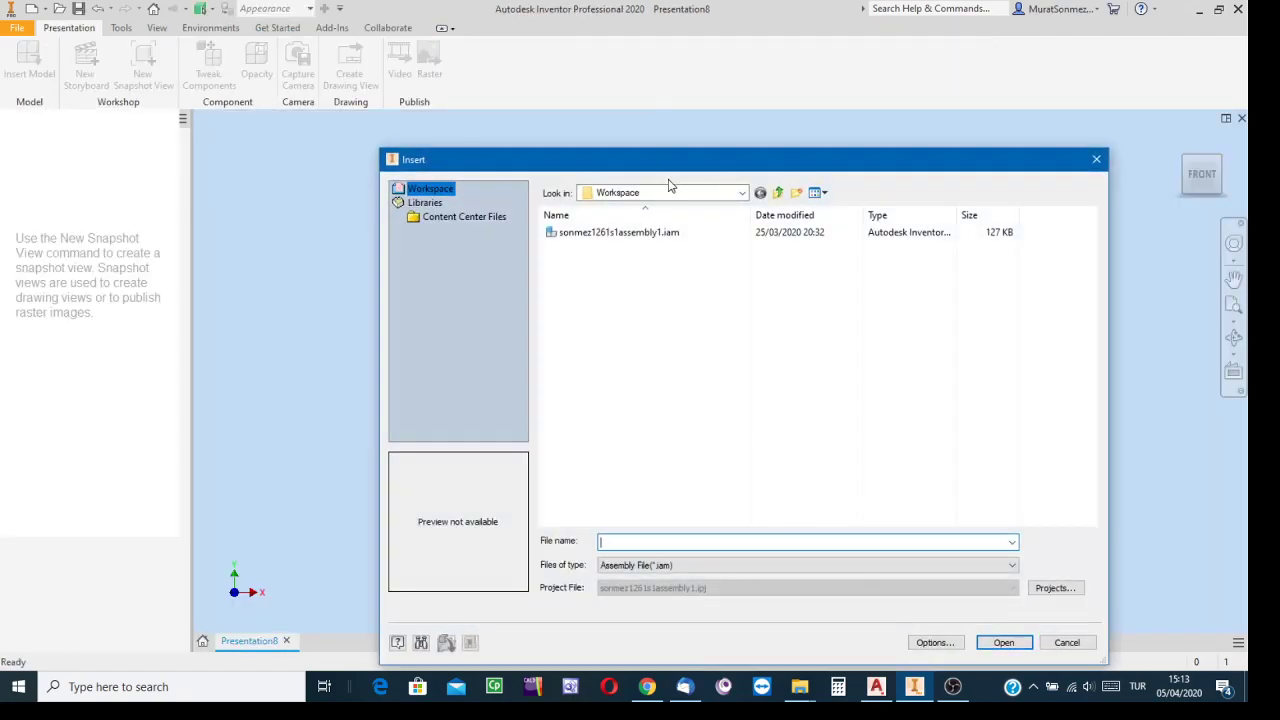
Insert sonmez1261s1assembly1.iam from the workspace as the presentation's model.
{"action": "left_click_drag", "start_coordinate": [649, 166], "coordinate": [561, 80]}
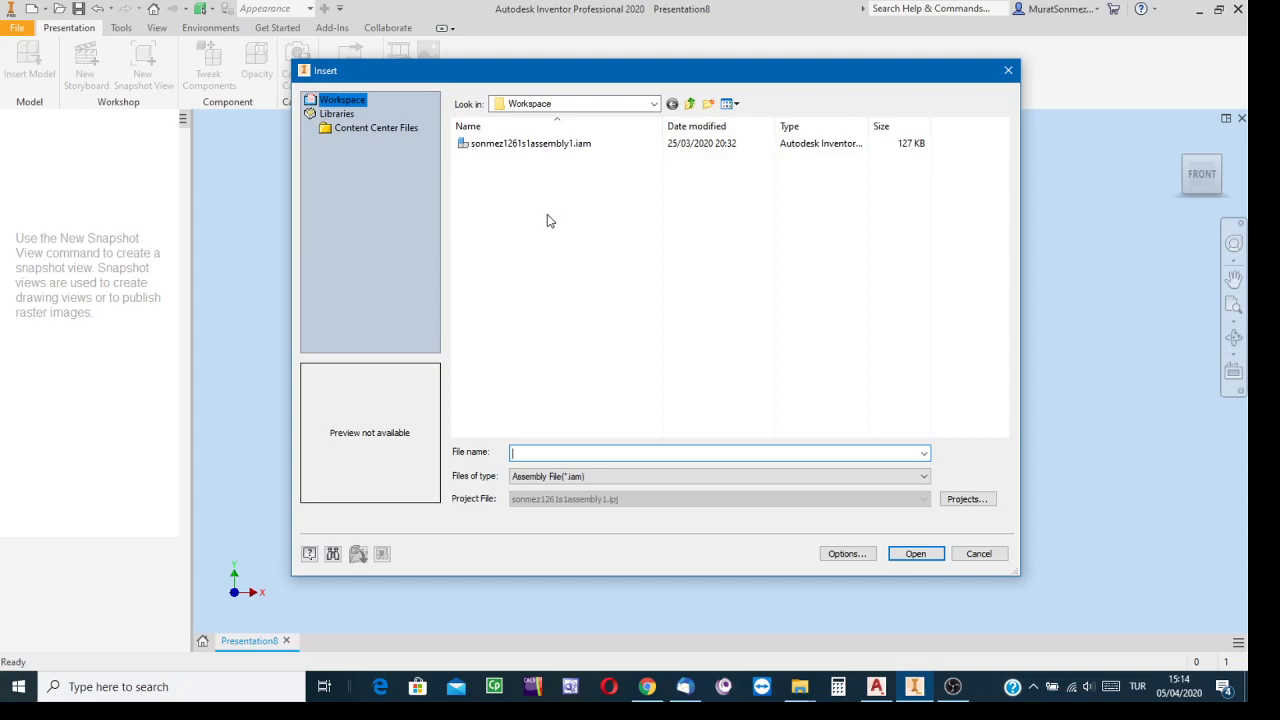
{"action": "left_click", "coordinate": [512, 145]}
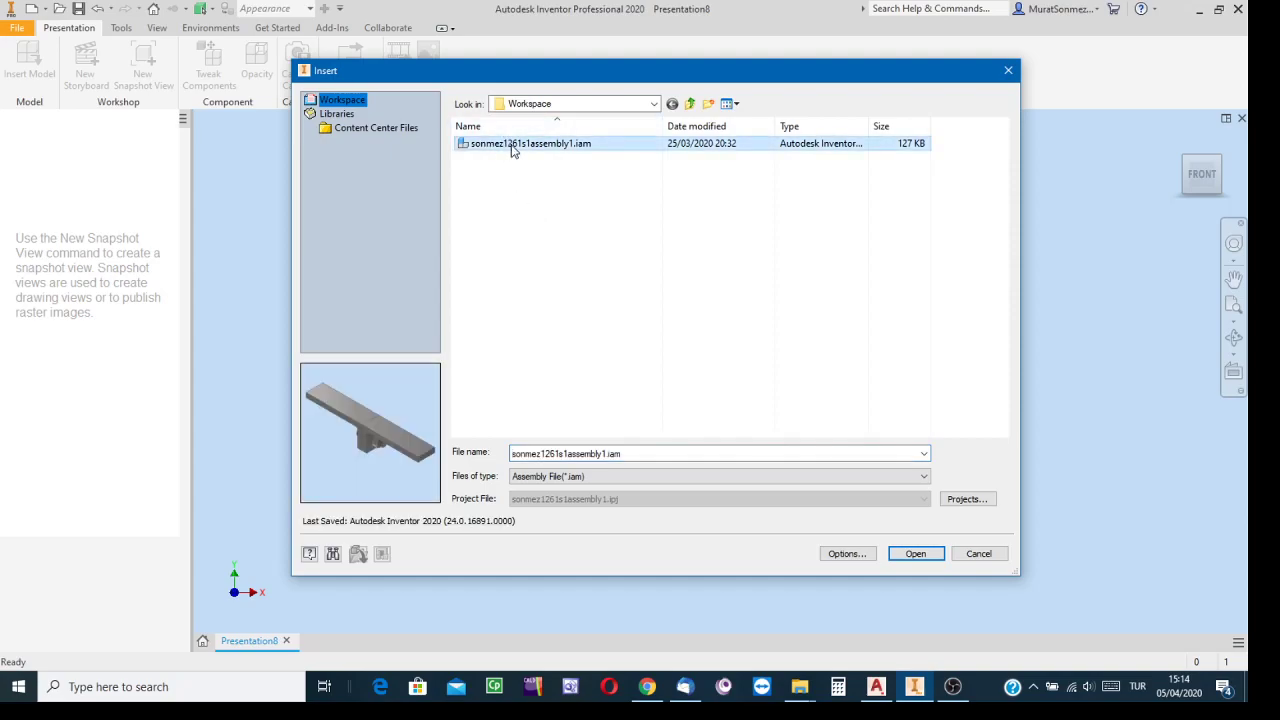
{"action": "left_click", "coordinate": [909, 557]}
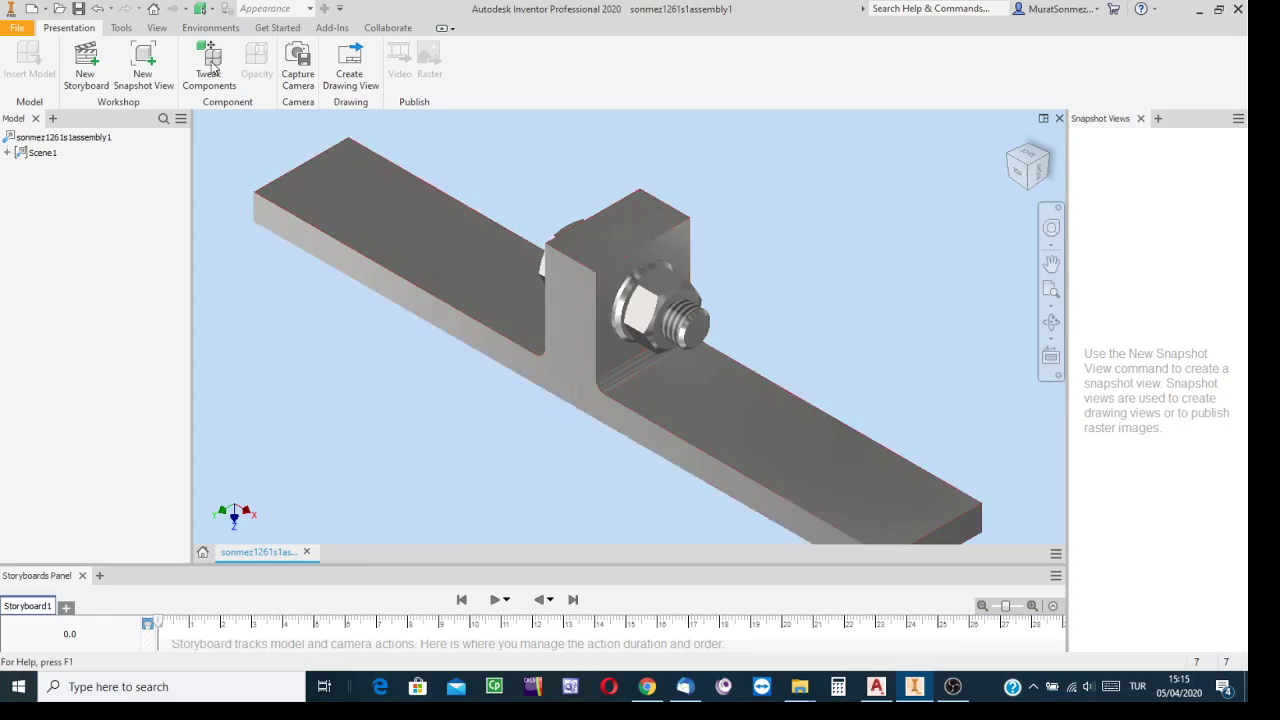
Set the presentation's visual style to Shaded with Edges.
{"action": "left_click", "coordinate": [155, 29]}
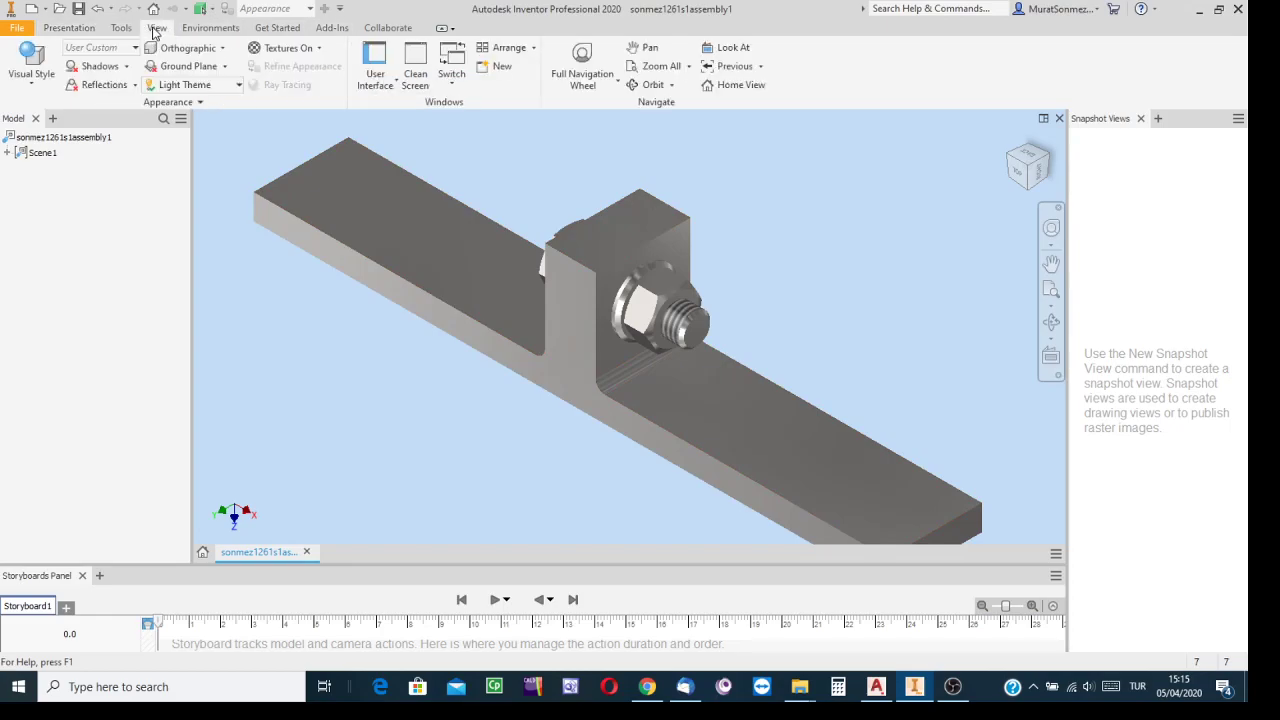
{"action": "left_click", "coordinate": [33, 91]}
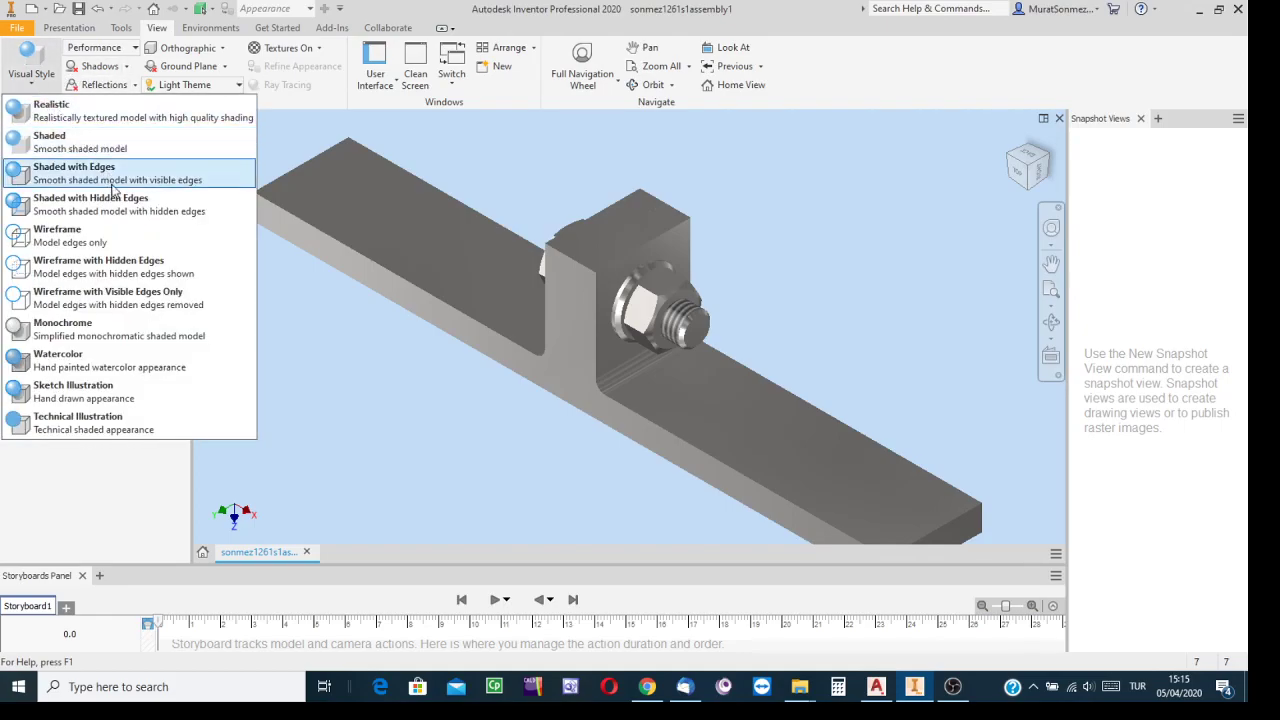
{"action": "left_click", "coordinate": [71, 178]}
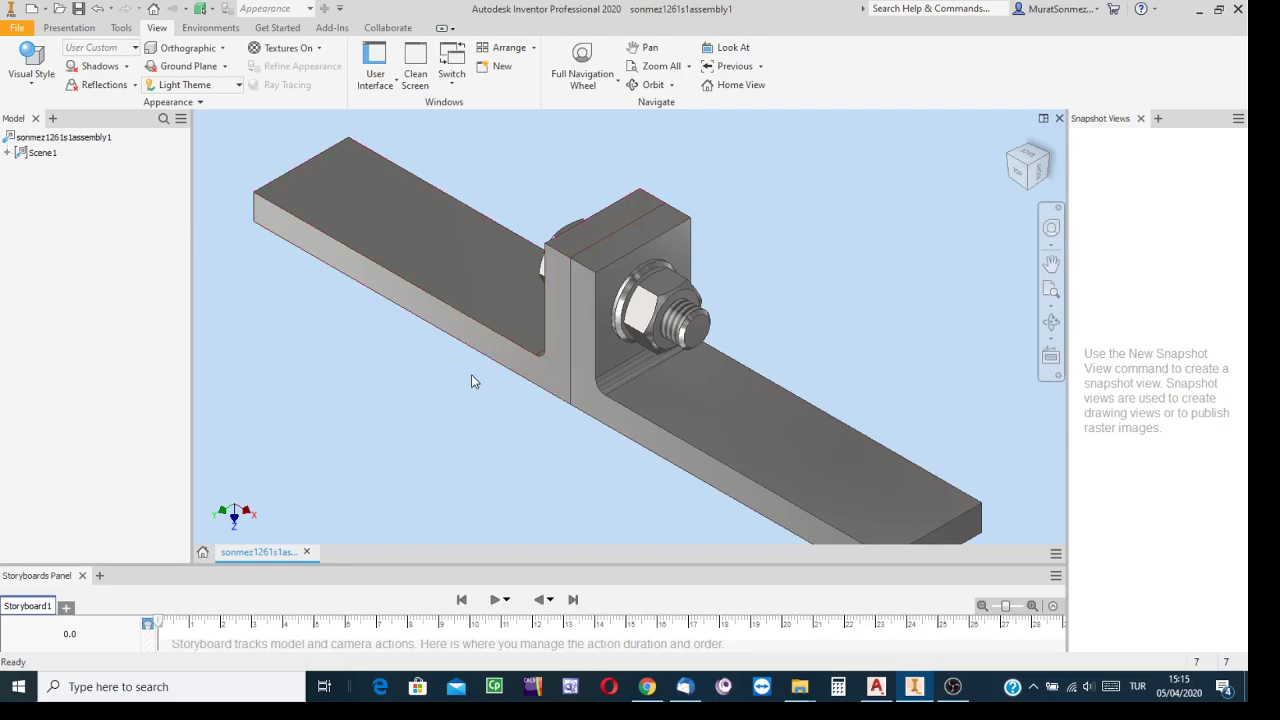
{"action": "middle_click_drag", "start_coordinate": [437, 371], "coordinate": [382, 344]}
{"action": "middle_click_drag", "start_coordinate": [354, 318], "coordinate": [352, 317]}
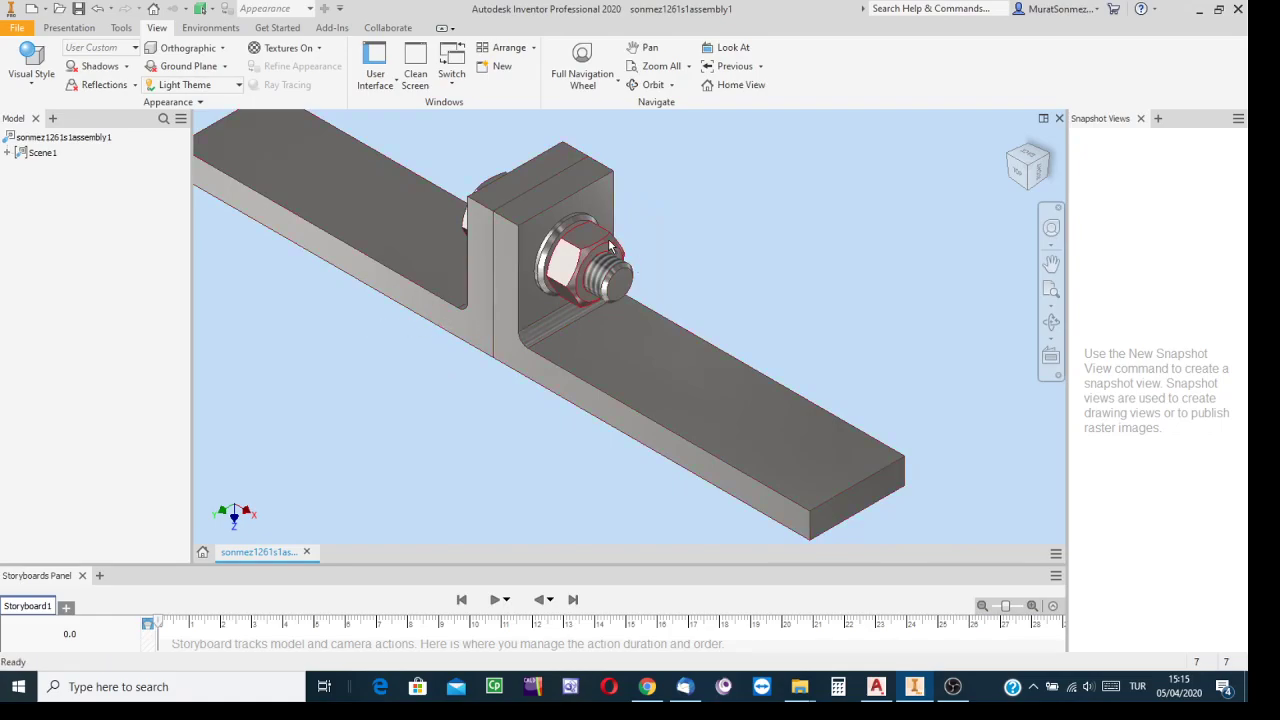
{"action": "scroll", "coordinate": [608, 246], "scroll_direction": "up", "scroll_amount": 3}
{"action": "scroll", "coordinate": [620, 245], "scroll_direction": "down", "scroll_amount": 5}
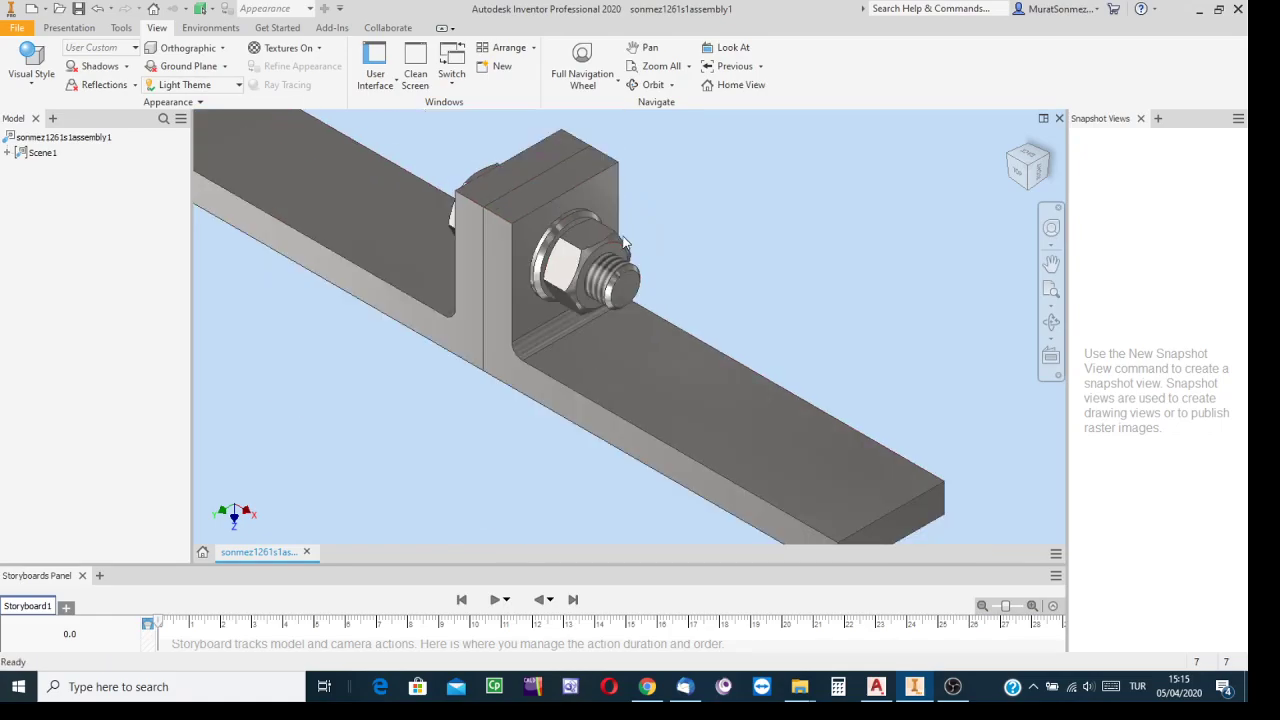
Examine the nut, washer and threaded bolt end up close as well as the whole bolted assembly.
{"action": "scroll", "coordinate": [624, 243], "scroll_direction": "up", "scroll_amount": 5}
{"action": "scroll", "coordinate": [656, 253], "scroll_direction": "down", "scroll_amount": 5}
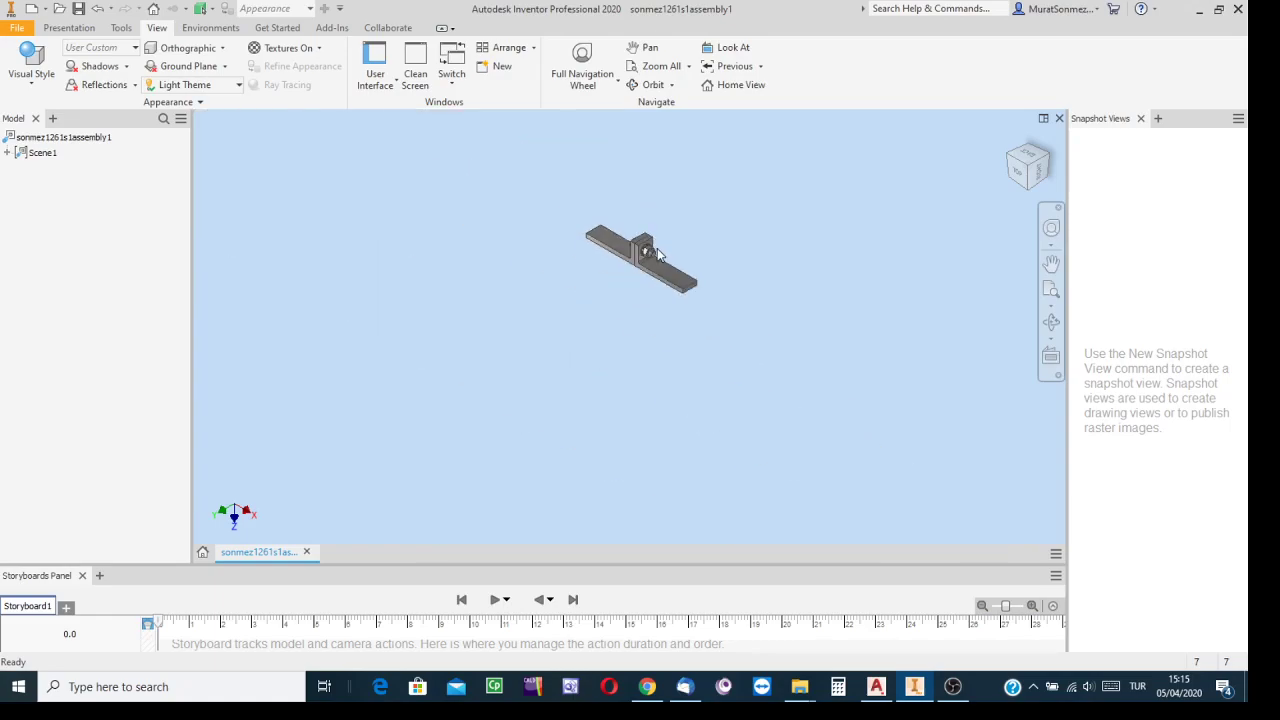
{"action": "scroll", "coordinate": [657, 250], "scroll_direction": "up", "scroll_amount": 5}
{"action": "scroll", "coordinate": [657, 250], "scroll_direction": "down", "scroll_amount": 5}
{"action": "scroll", "coordinate": [655, 251], "scroll_direction": "up", "scroll_amount": 3}
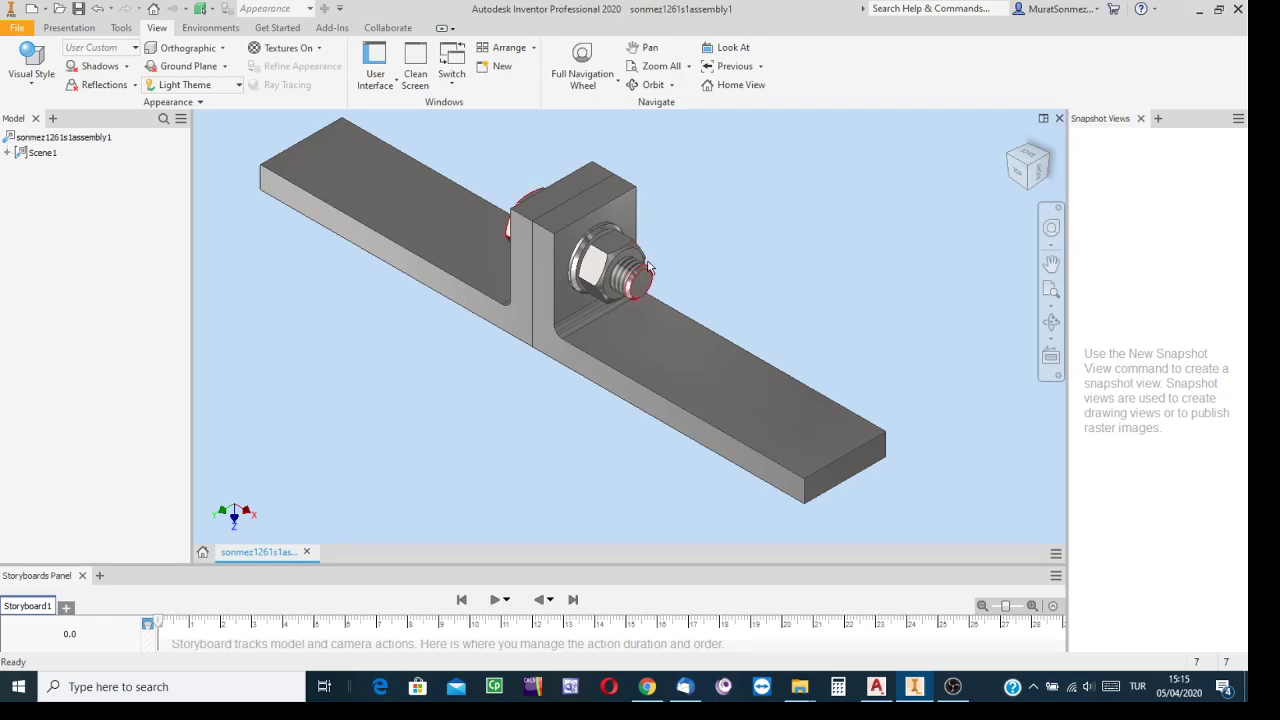
{"action": "scroll", "coordinate": [646, 256], "scroll_direction": "down", "scroll_amount": 5}
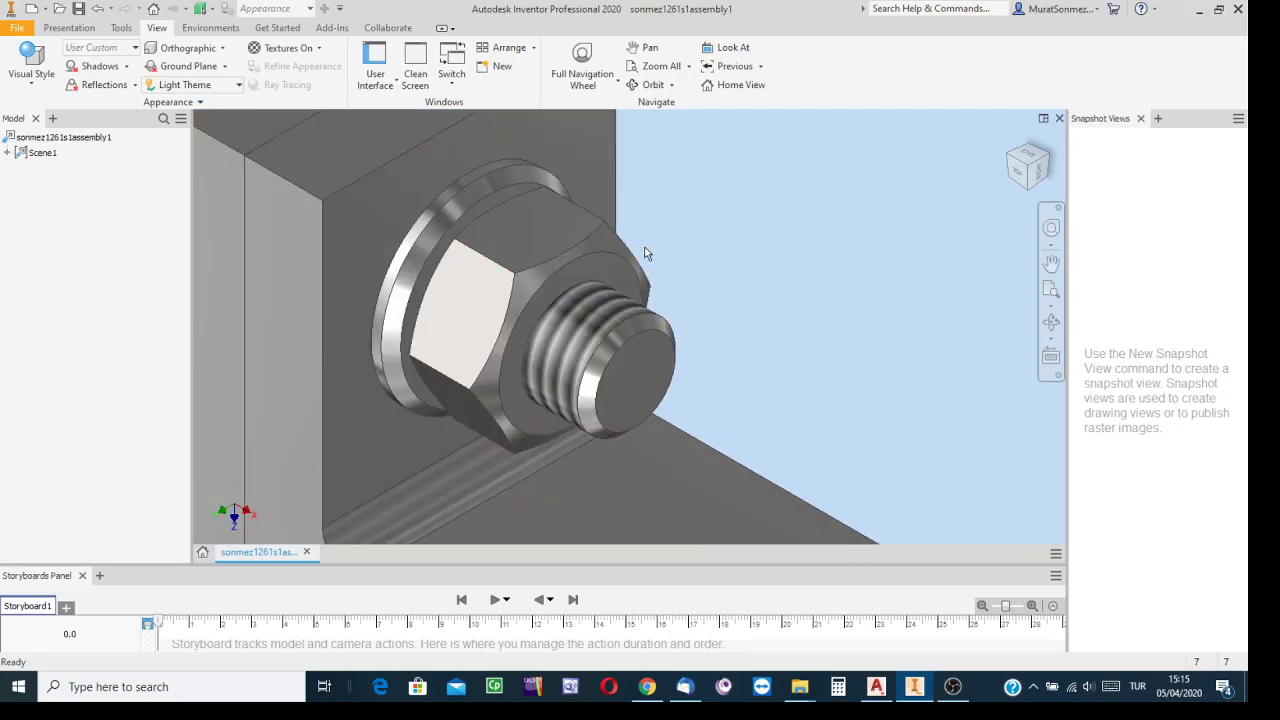
{"action": "scroll", "coordinate": [640, 268], "scroll_direction": "down", "scroll_amount": 3}
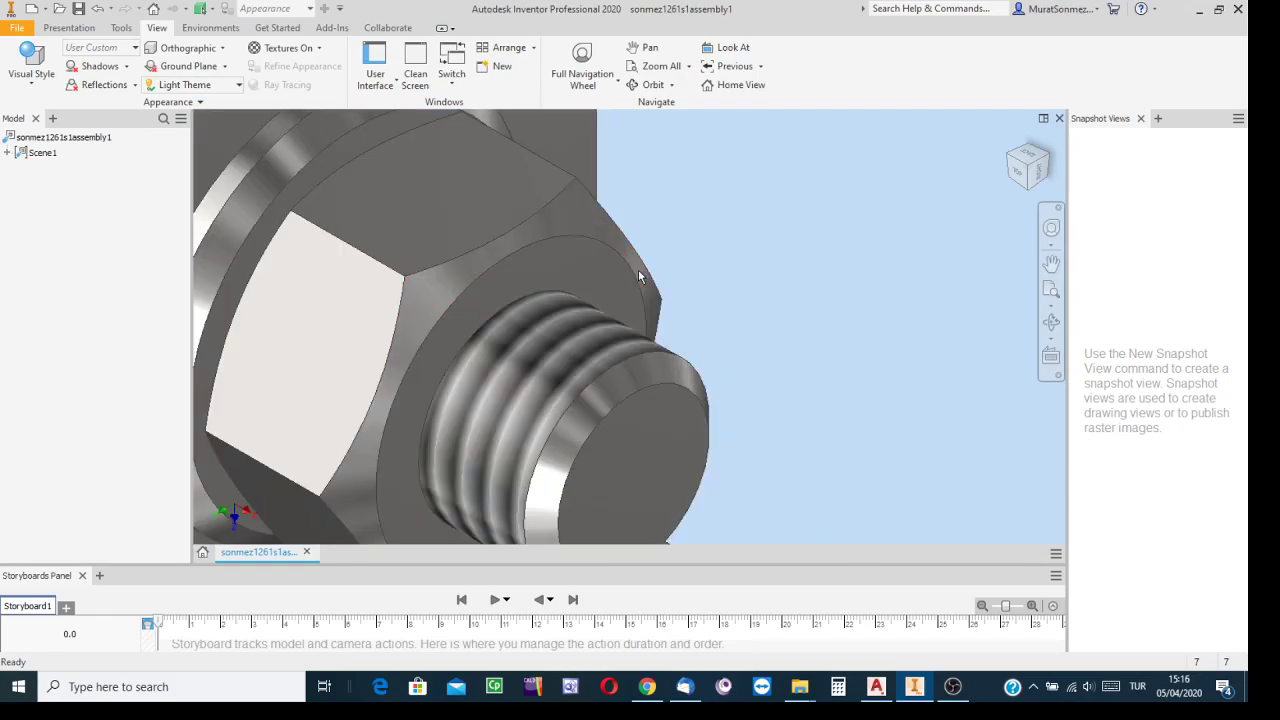
{"action": "scroll", "coordinate": [639, 275], "scroll_direction": "up", "scroll_amount": 2}
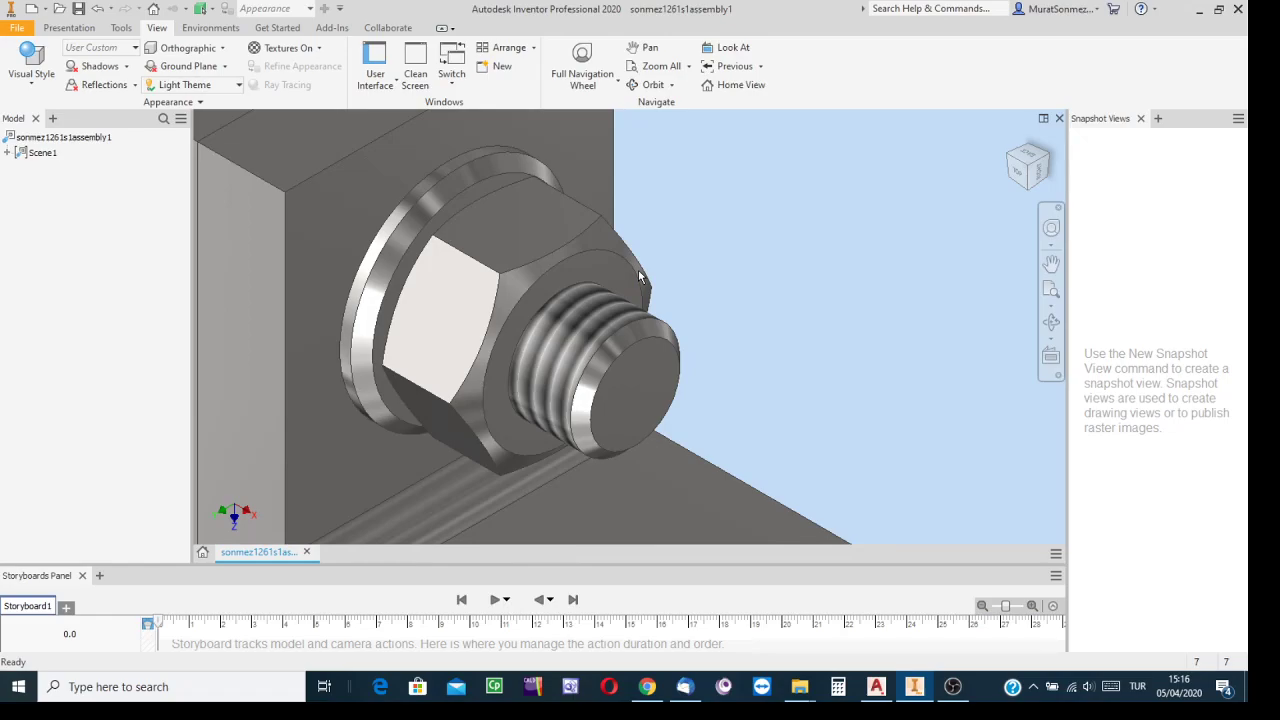
{"action": "scroll", "coordinate": [640, 276], "scroll_direction": "up", "scroll_amount": 6}
{"action": "scroll", "coordinate": [753, 288], "scroll_direction": "up", "scroll_amount": 2}
{"action": "middle_click_drag", "start_coordinate": [737, 286], "coordinate": [657, 277]}
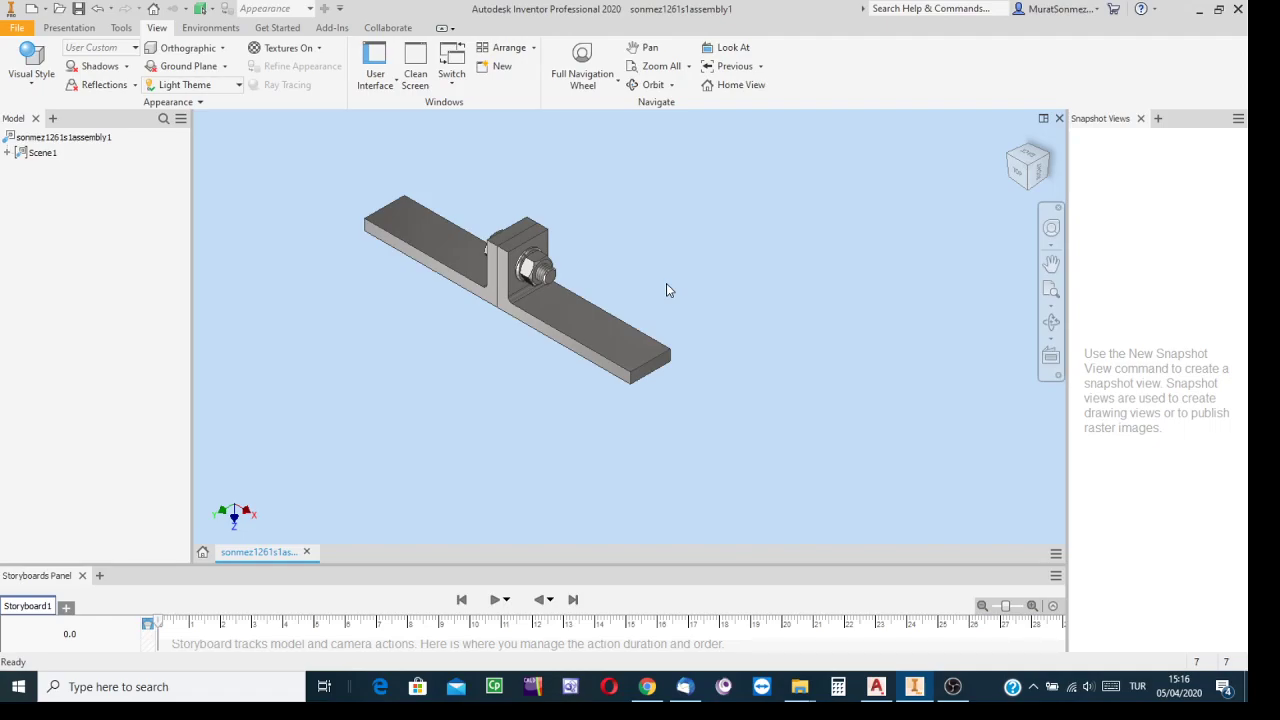
{"action": "scroll", "coordinate": [618, 298], "scroll_direction": "up", "scroll_amount": 4}
{"action": "scroll", "coordinate": [618, 300], "scroll_direction": "down", "scroll_amount": 6}
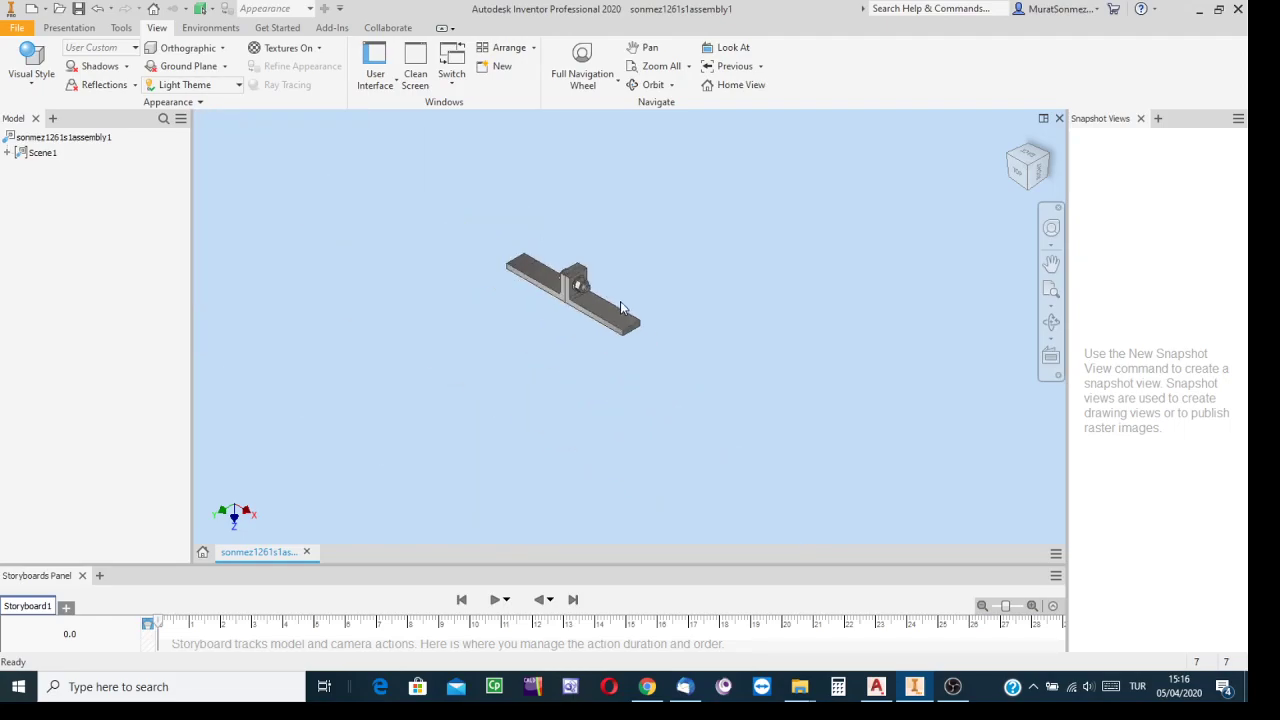
{"action": "scroll", "coordinate": [620, 308], "scroll_direction": "up", "scroll_amount": 5}
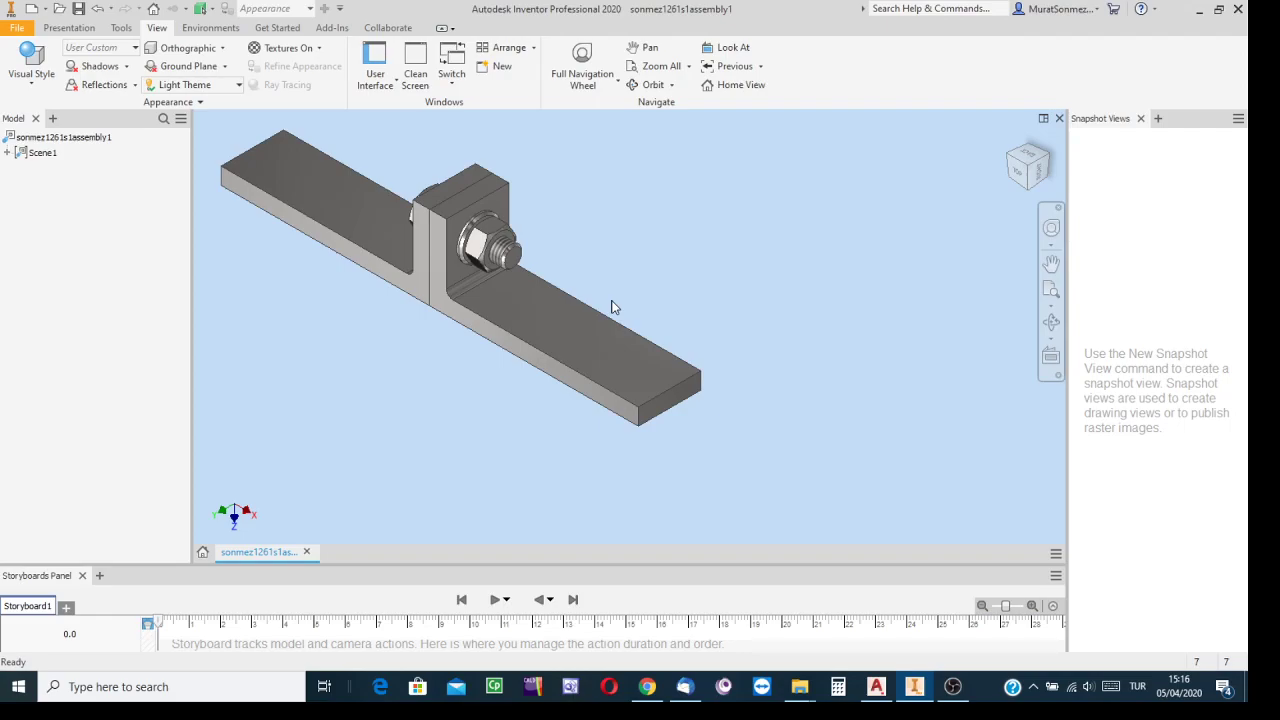
{"action": "scroll", "coordinate": [597, 292], "scroll_direction": "down", "scroll_amount": 5}
{"action": "scroll", "coordinate": [595, 284], "scroll_direction": "up", "scroll_amount": 3}
{"action": "scroll", "coordinate": [586, 286], "scroll_direction": "down", "scroll_amount": 3}
{"action": "scroll", "coordinate": [580, 274], "scroll_direction": "up", "scroll_amount": 2}
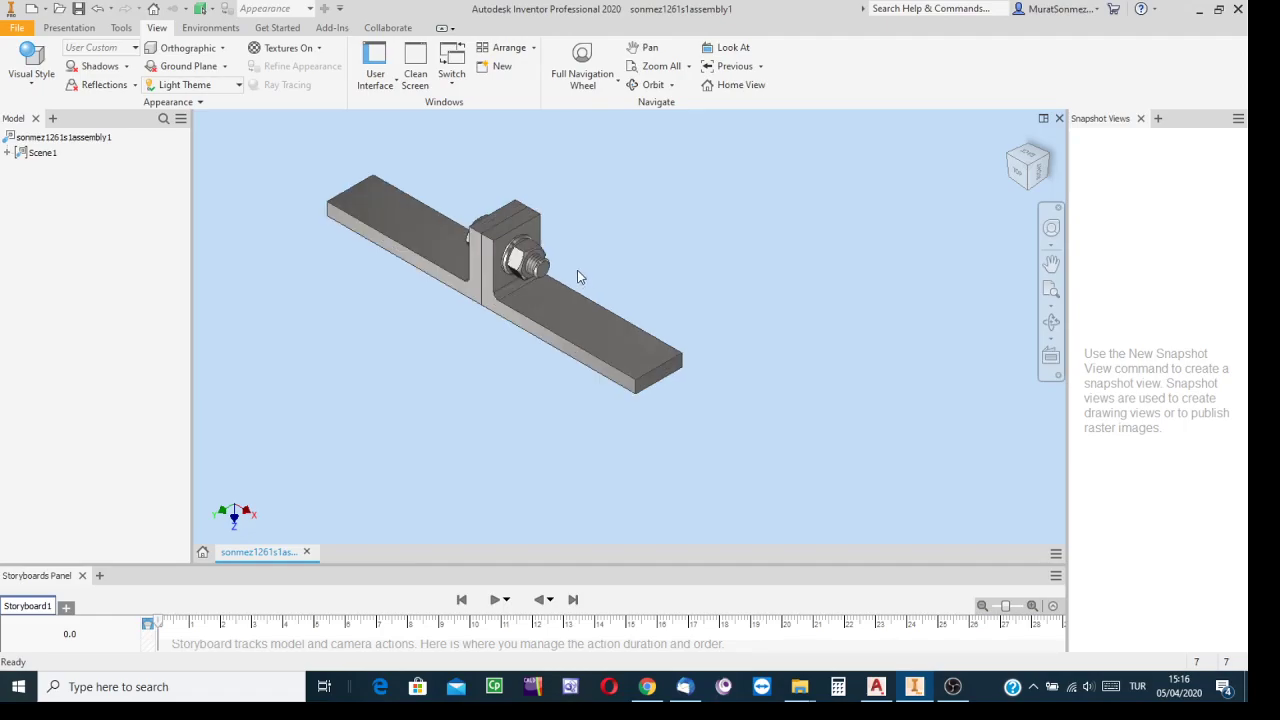
Capture the camera for a close-up of the nut and bolt end at the start of the storyboard.
{"action": "left_click", "coordinate": [71, 29]}
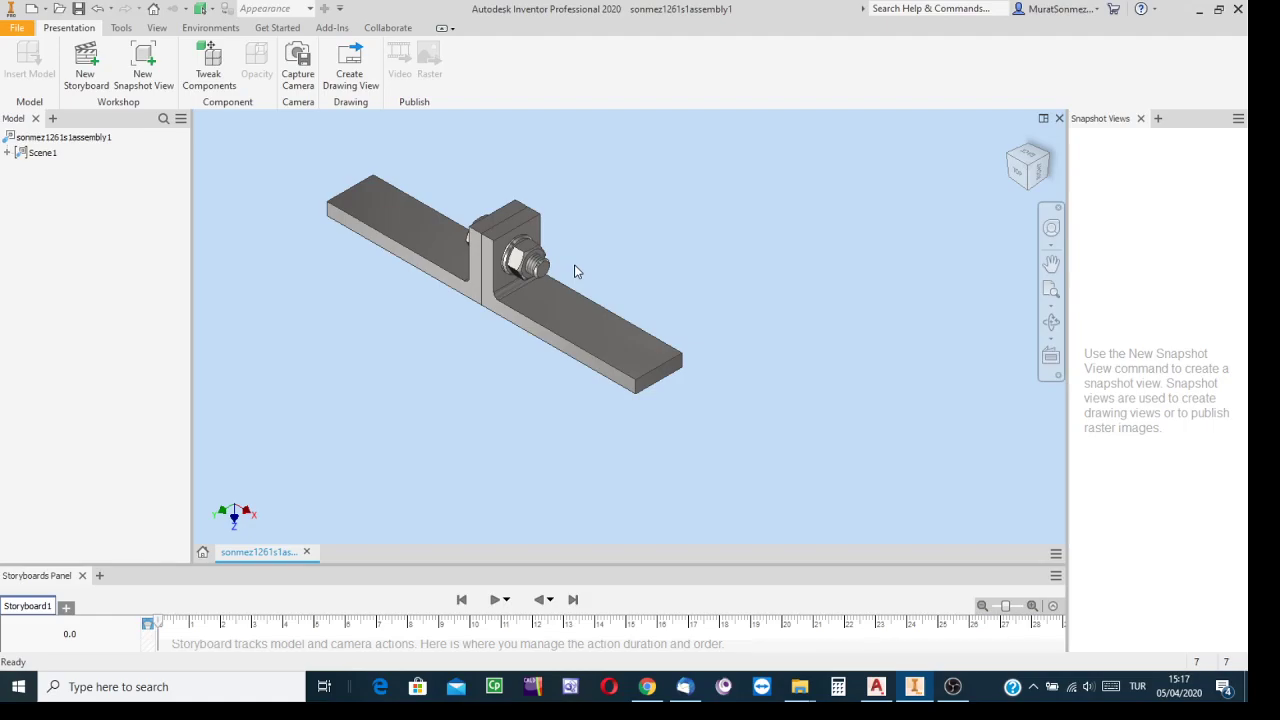
{"action": "scroll", "coordinate": [531, 252], "scroll_direction": "up", "scroll_amount": 3}
{"action": "scroll", "coordinate": [531, 252], "scroll_direction": "down", "scroll_amount": 4}
{"action": "scroll", "coordinate": [531, 255], "scroll_direction": "down", "scroll_amount": 2}
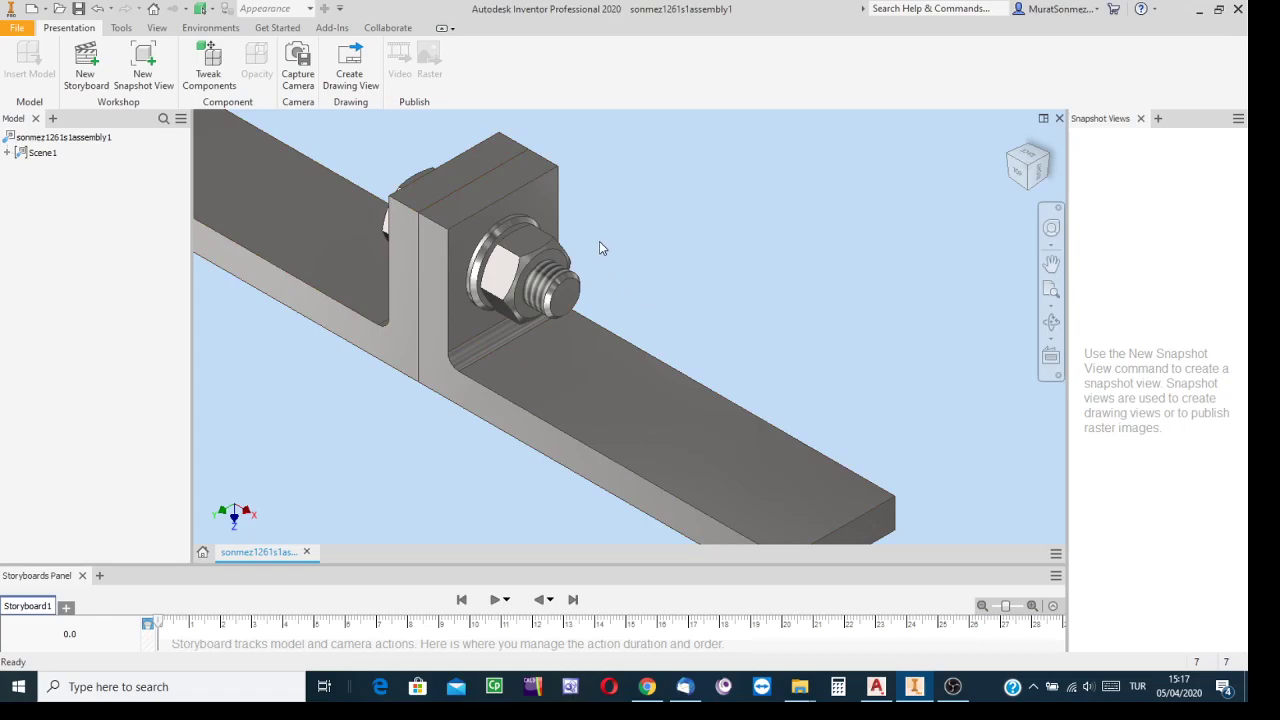
{"action": "scroll", "coordinate": [570, 260], "scroll_direction": "up", "scroll_amount": 2}
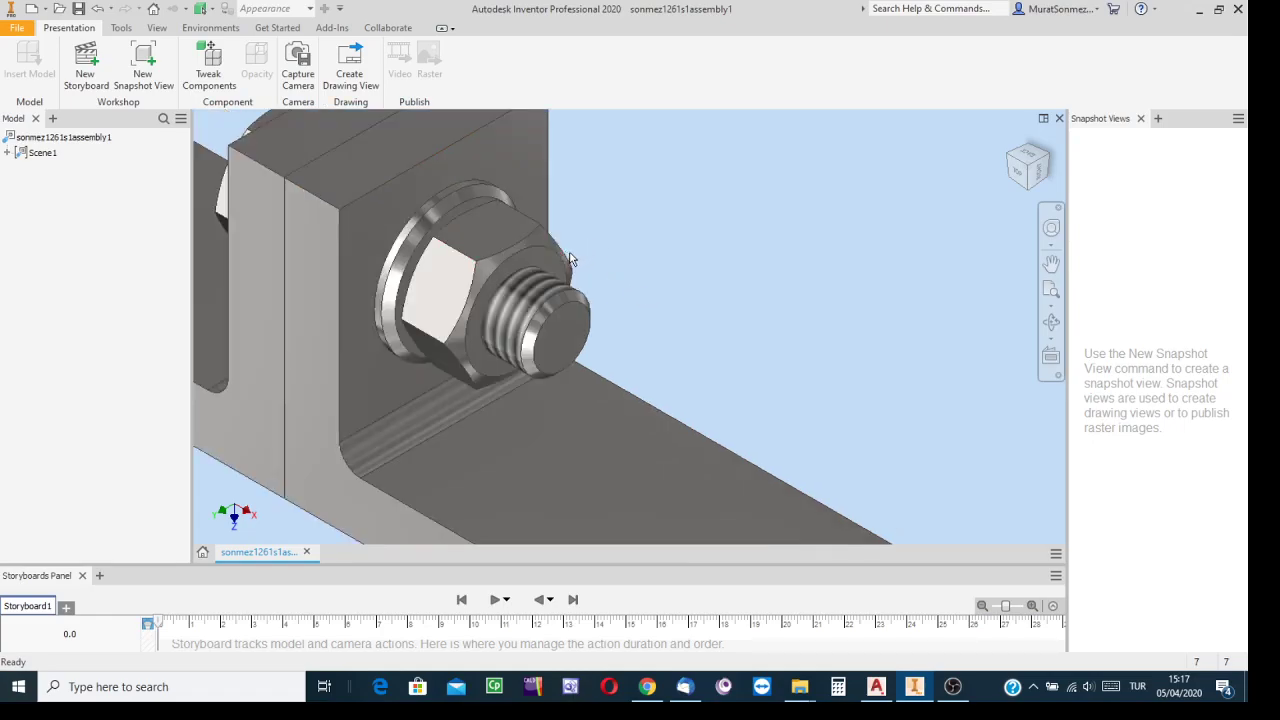
{"action": "scroll", "coordinate": [626, 263], "scroll_direction": "up", "scroll_amount": 2}
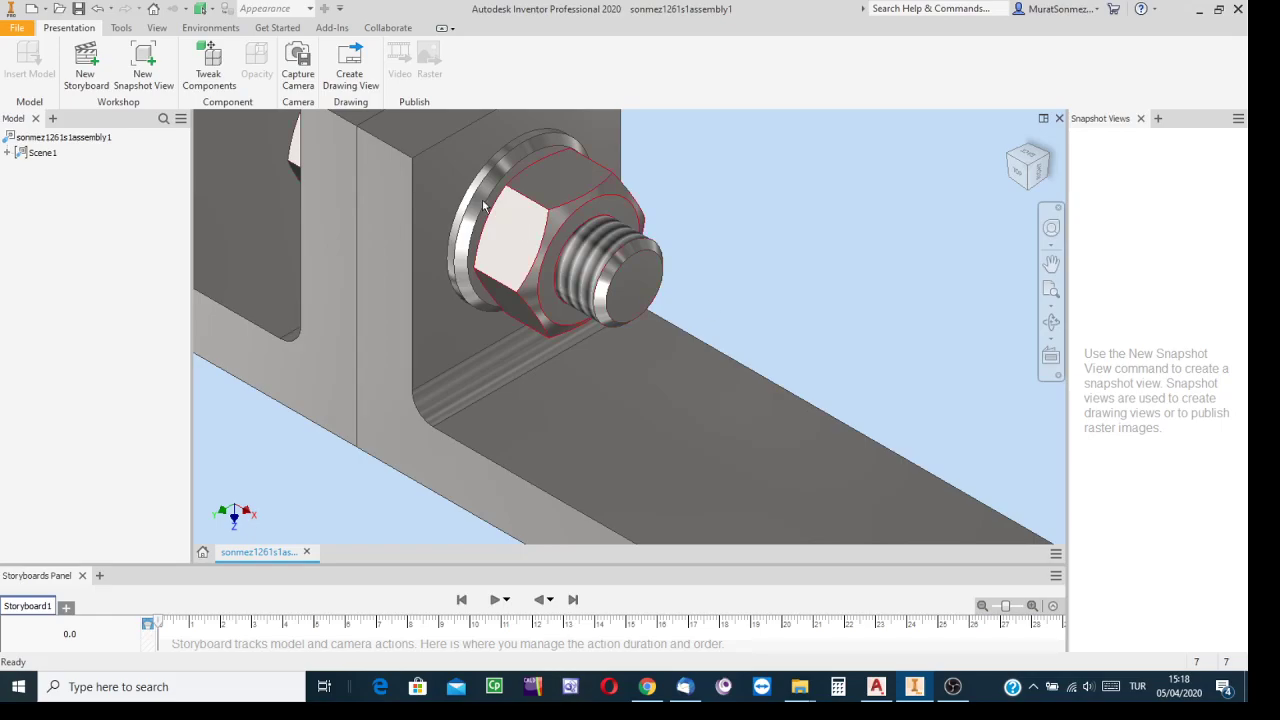
{"action": "left_click", "coordinate": [297, 56]}
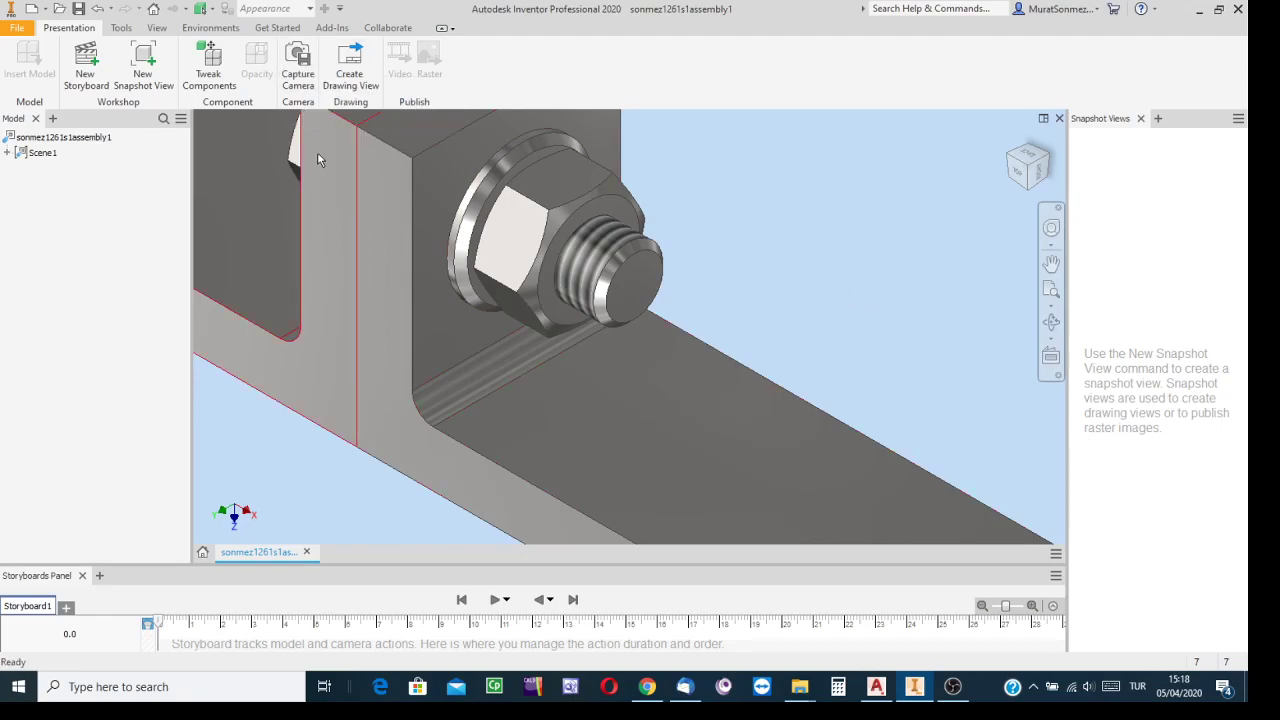
Start a component tweak with the selection type set to Component, and select the nut.
{"action": "left_click", "coordinate": [210, 62]}
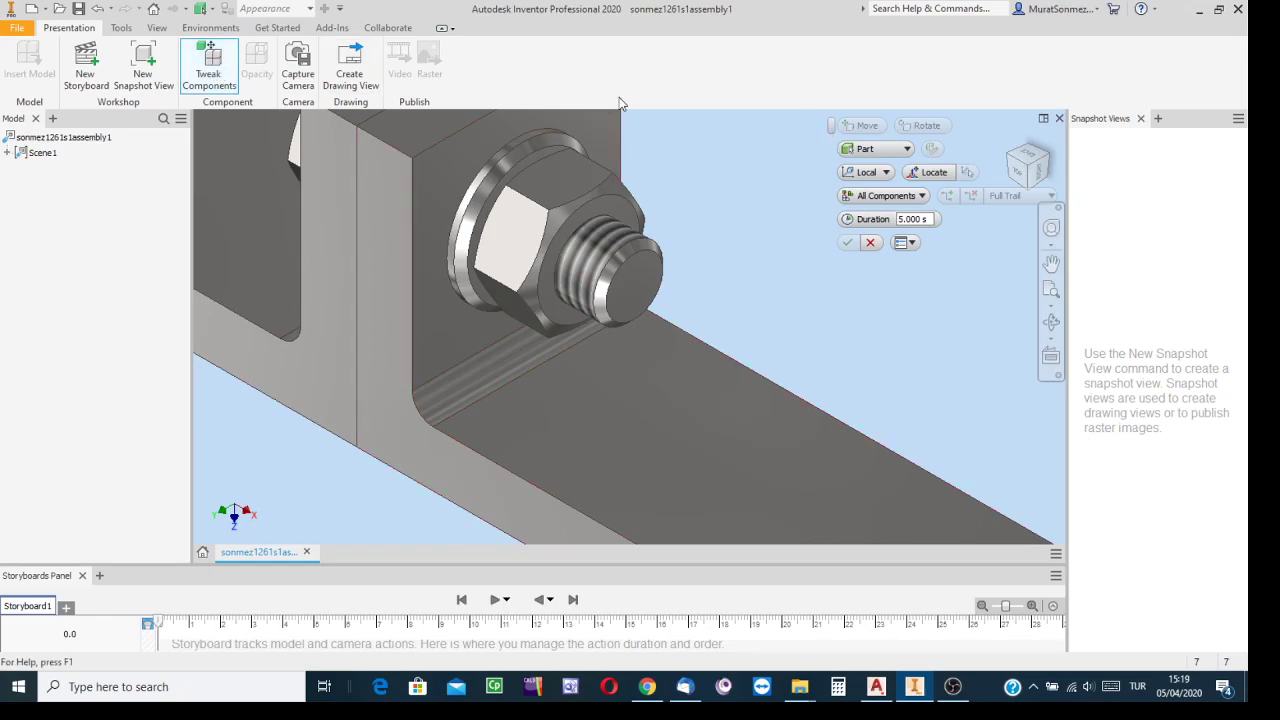
{"action": "left_click_drag", "start_coordinate": [830, 125], "coordinate": [504, 203]}
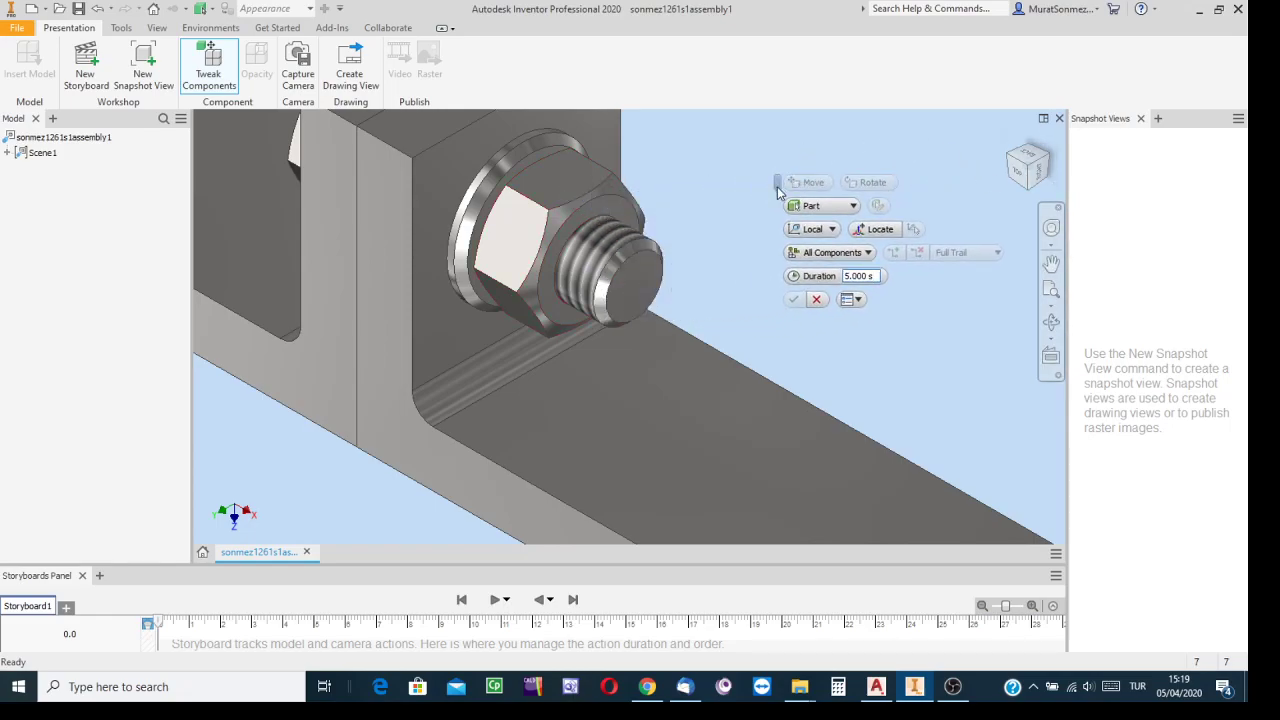
{"action": "left_click_drag", "start_coordinate": [777, 187], "coordinate": [484, 187]}
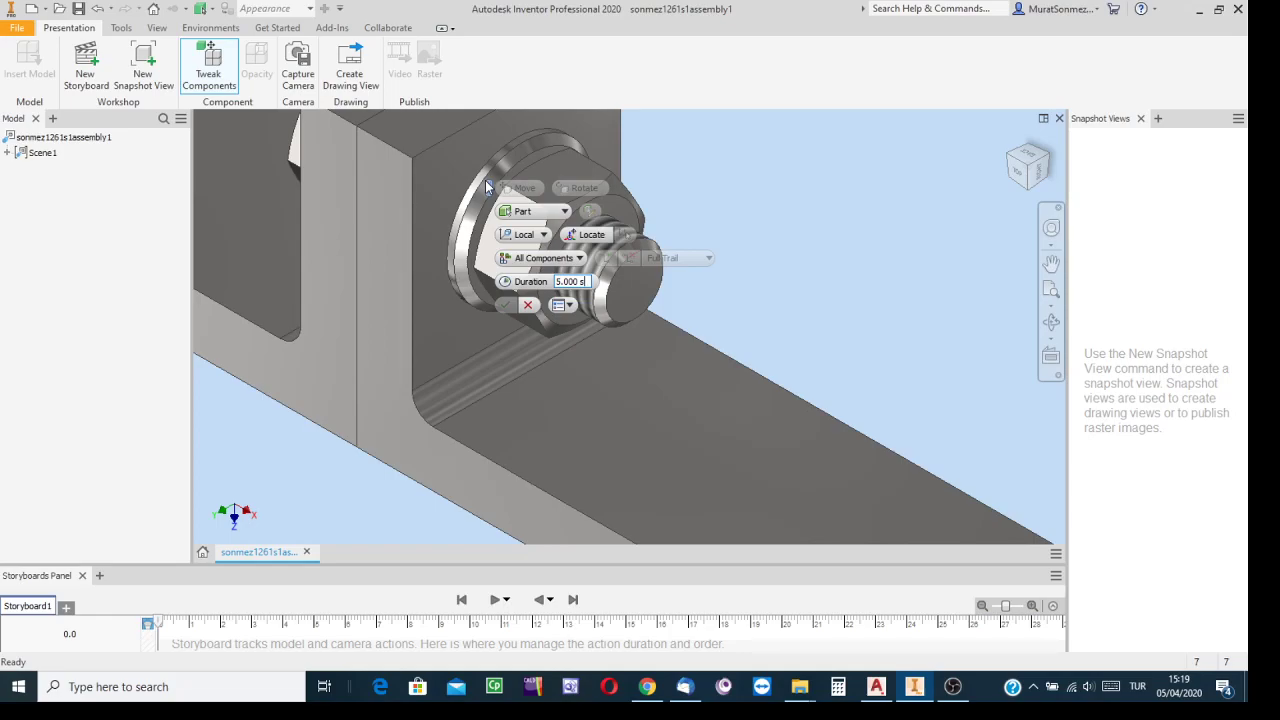
{"action": "left_click_drag", "start_coordinate": [485, 180], "coordinate": [807, 148]}
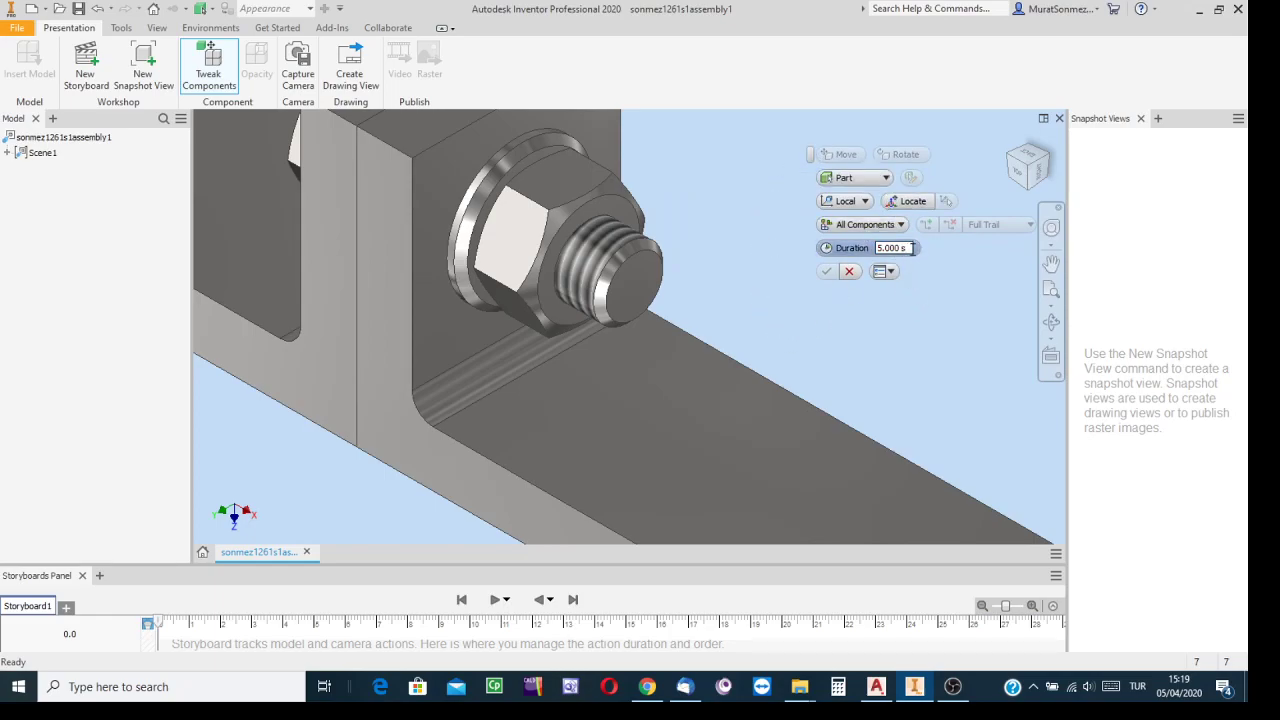
{"action": "left_click_drag", "start_coordinate": [909, 248], "coordinate": [841, 258]}
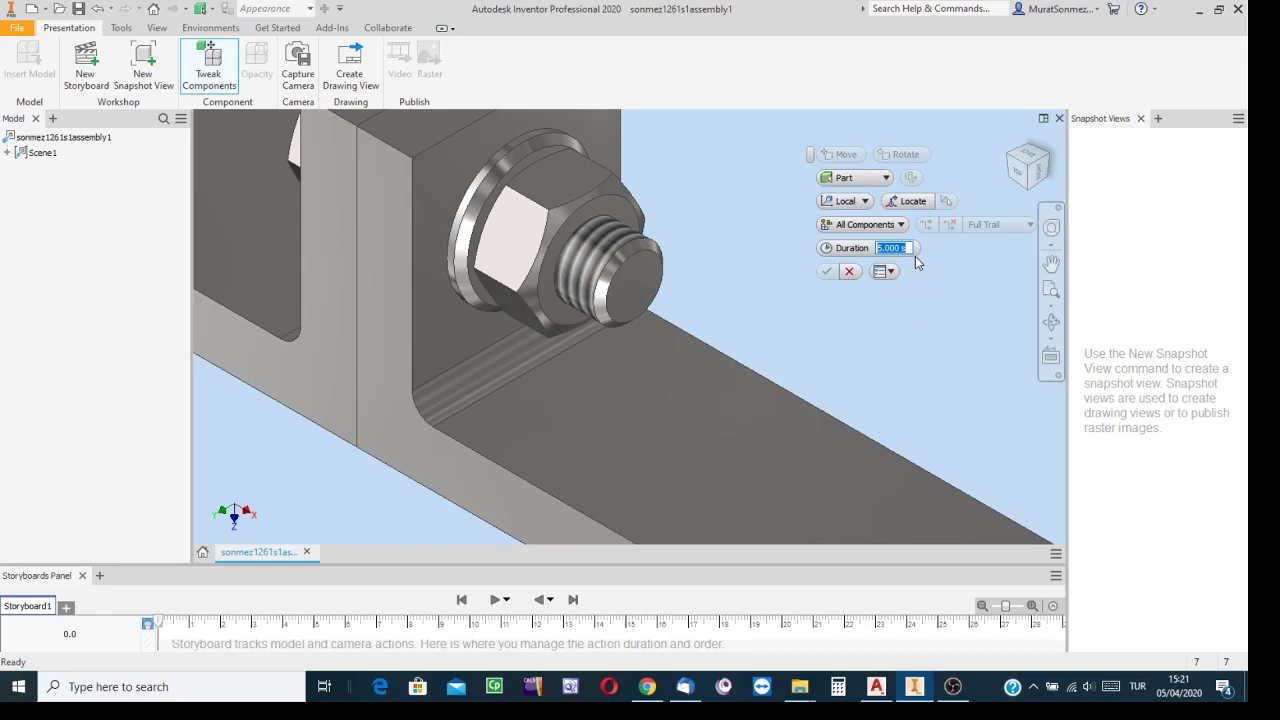
{"action": "left_click", "coordinate": [886, 178]}
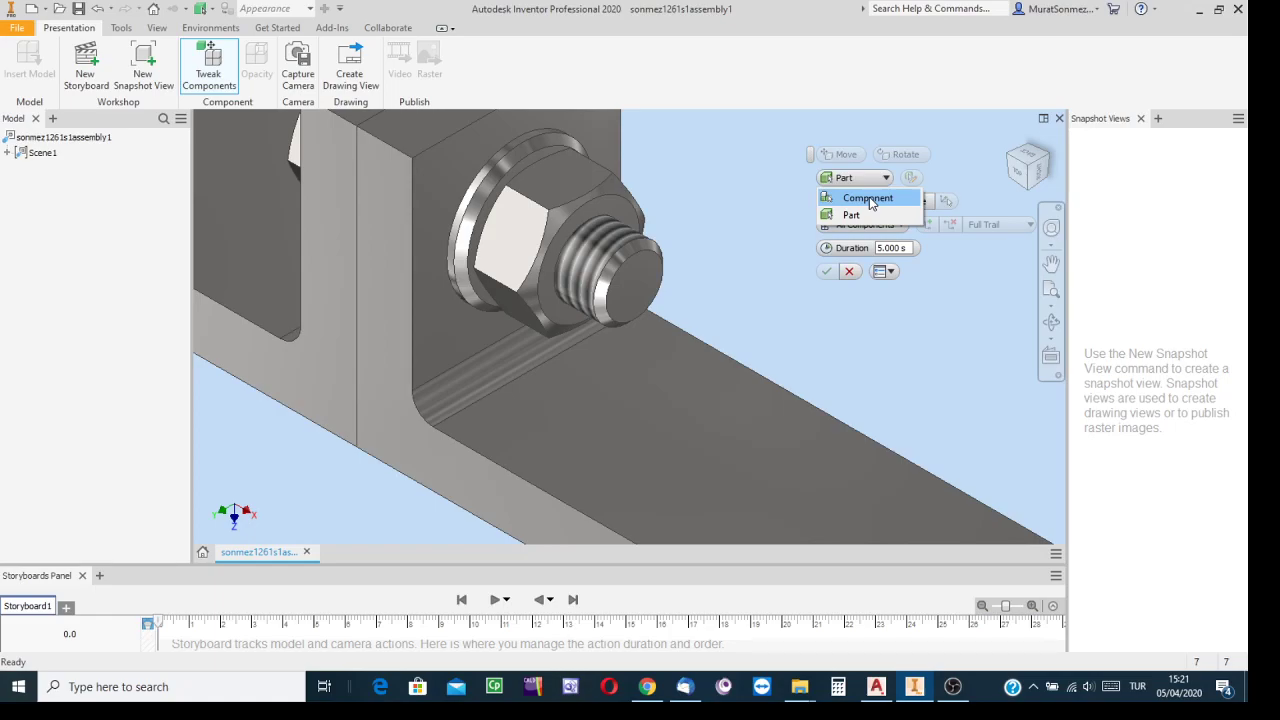
{"action": "left_click", "coordinate": [868, 199]}
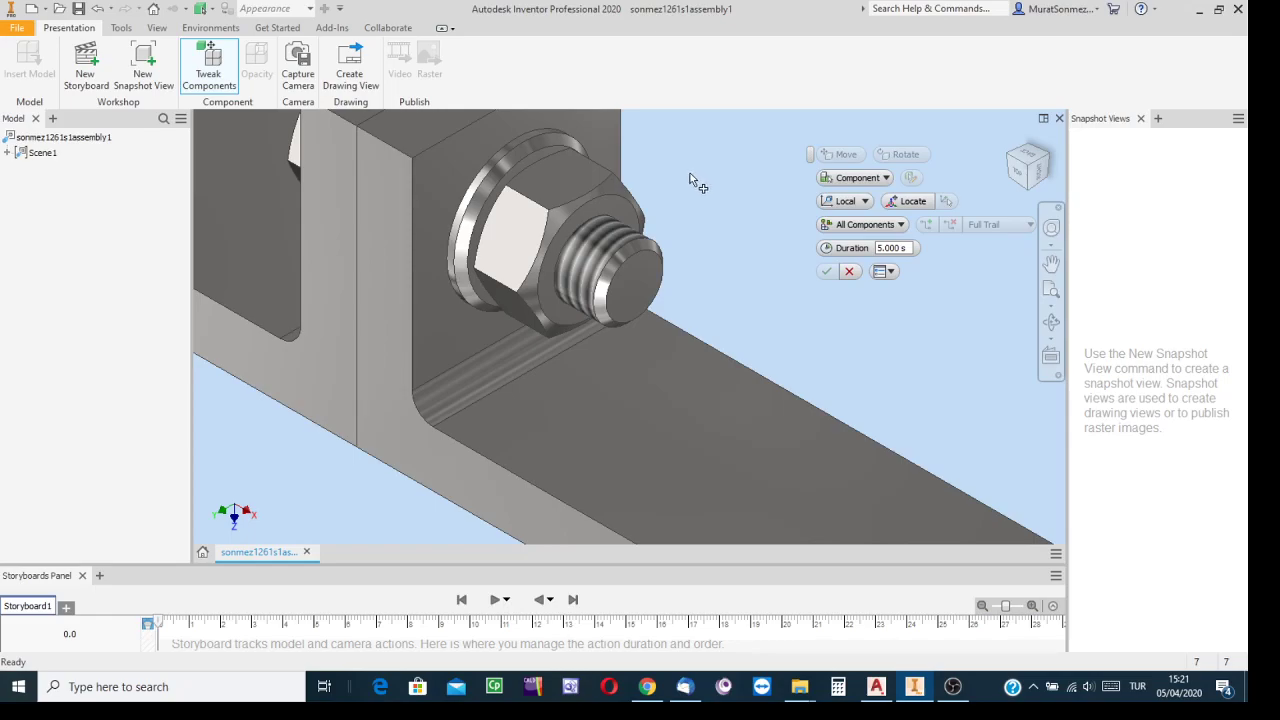
{"action": "left_click", "coordinate": [565, 187]}
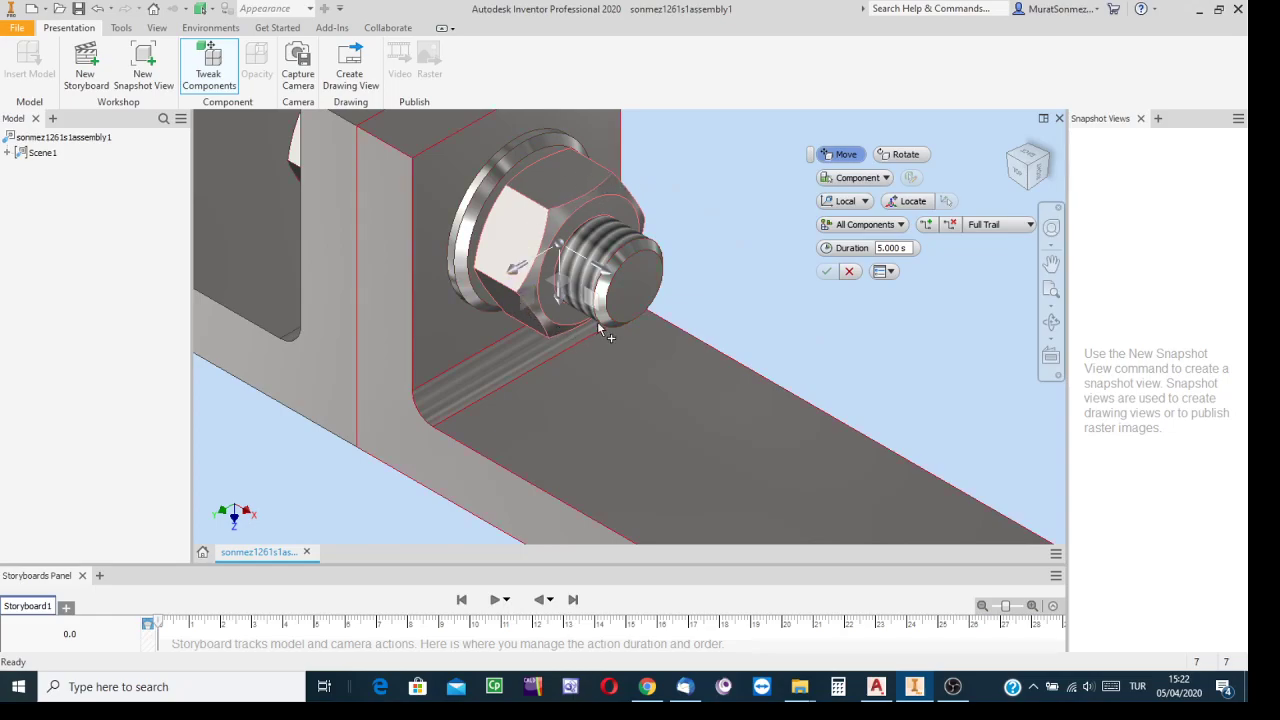
Rotate the nut about 805 degrees around the bolt axis to unscrew it.
{"action": "left_click", "coordinate": [904, 155]}
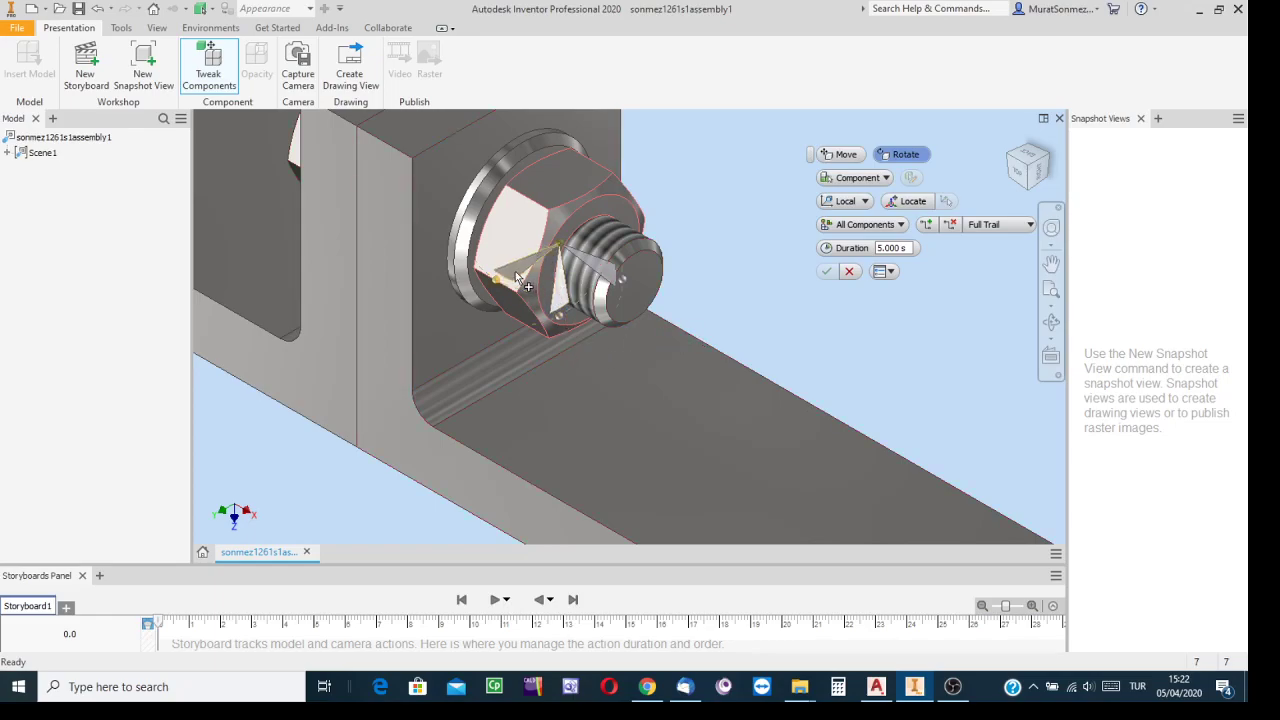
{"action": "left_click_drag", "start_coordinate": [498, 286], "coordinate": [566, 297]}
{"action": "left_click_drag", "start_coordinate": [513, 273], "coordinate": [505, 288]}
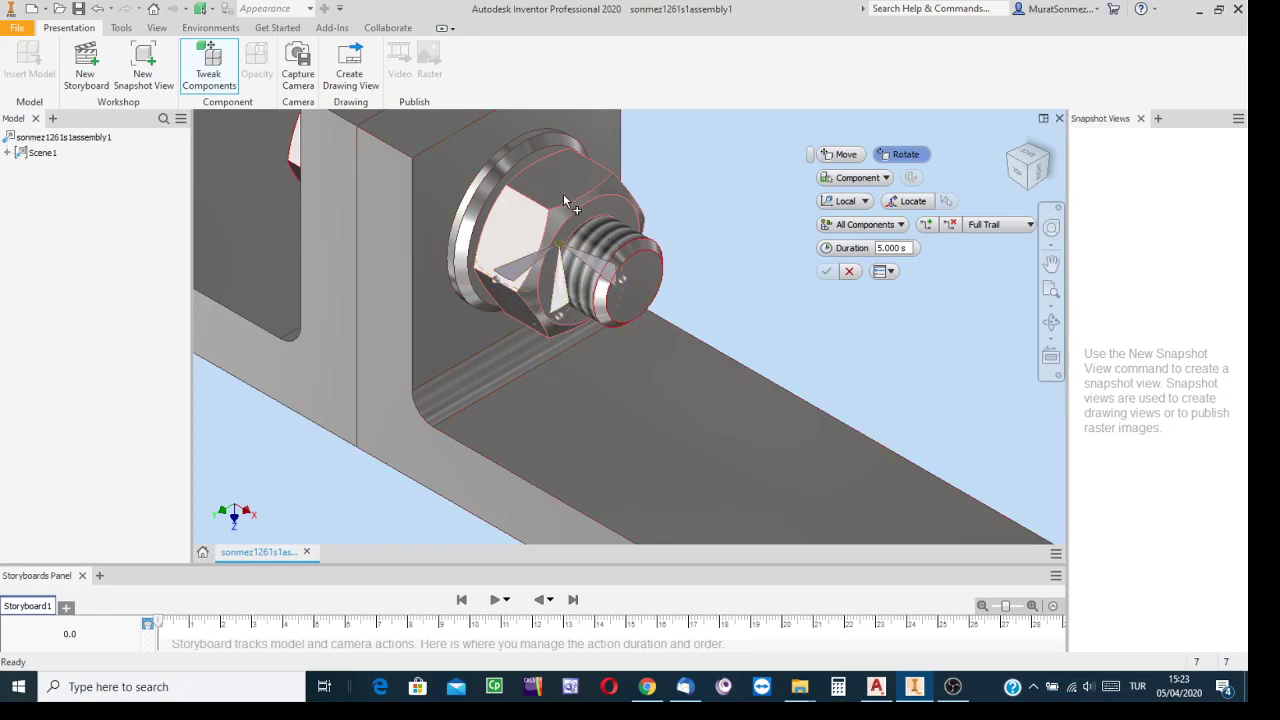
{"action": "left_click", "coordinate": [559, 315]}
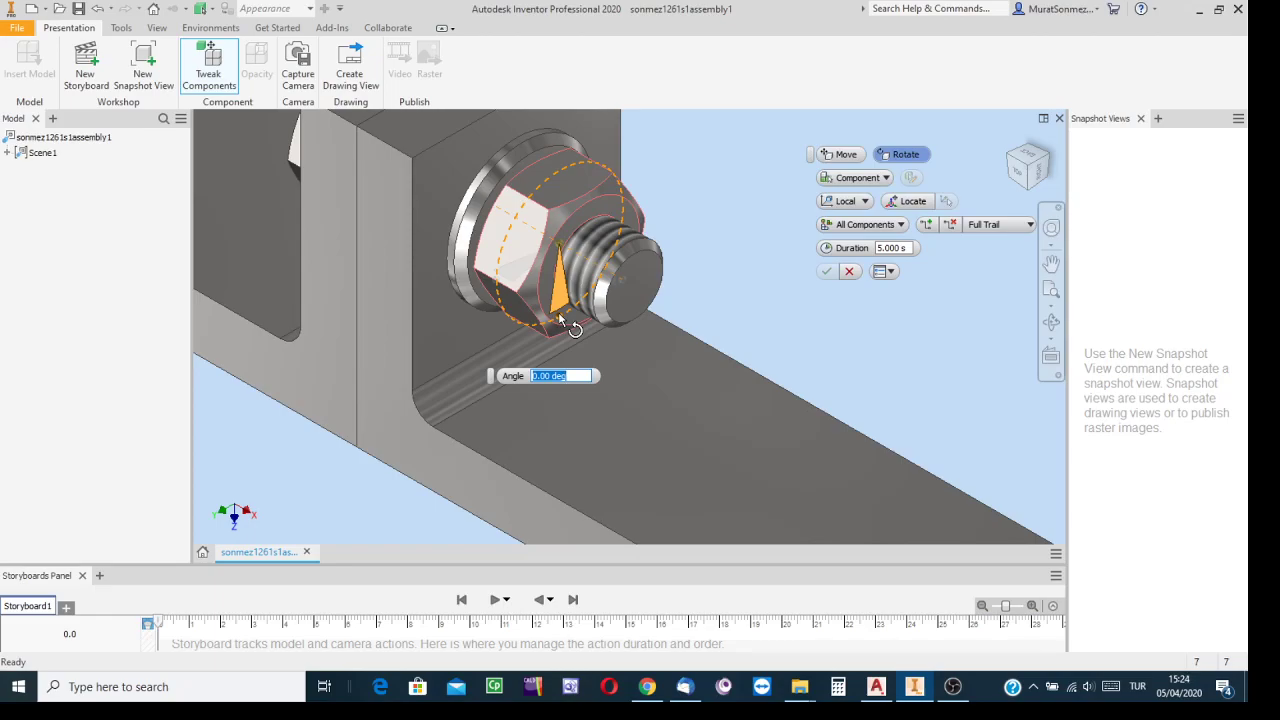
{"action": "left_click_drag", "start_coordinate": [562, 312], "coordinate": [618, 227]}
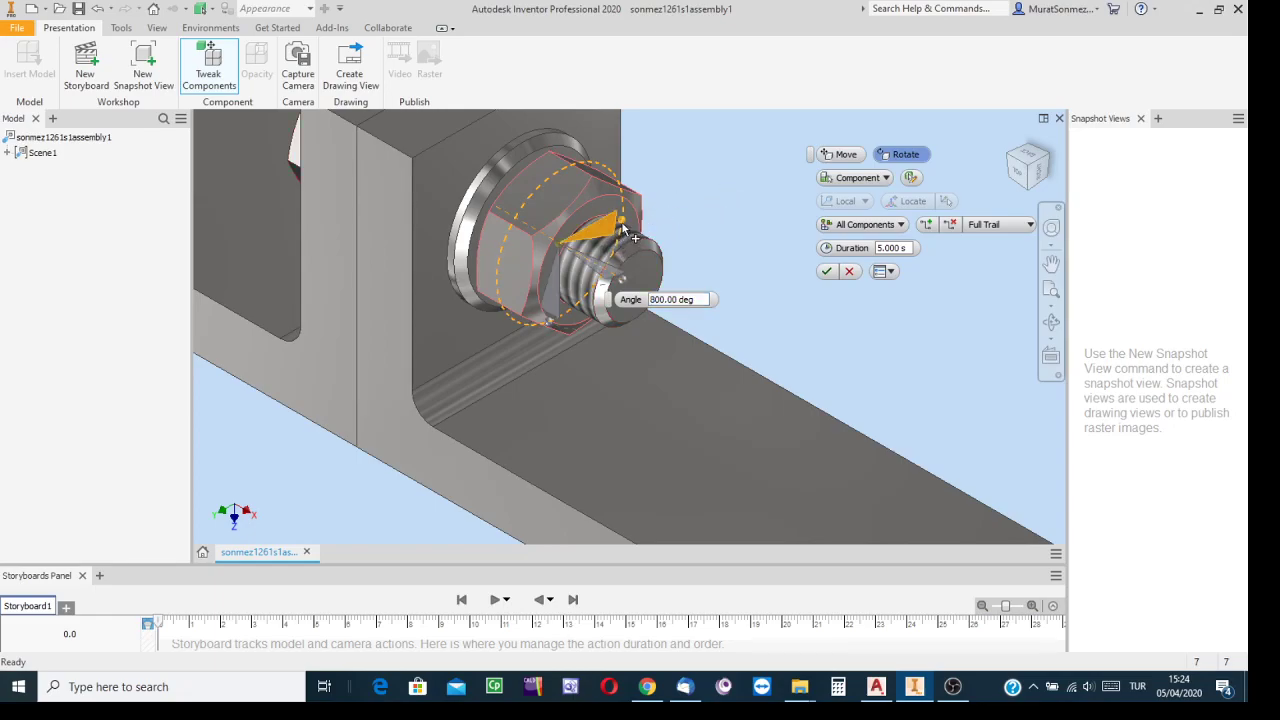
{"action": "left_click_drag", "start_coordinate": [619, 229], "coordinate": [622, 221]}
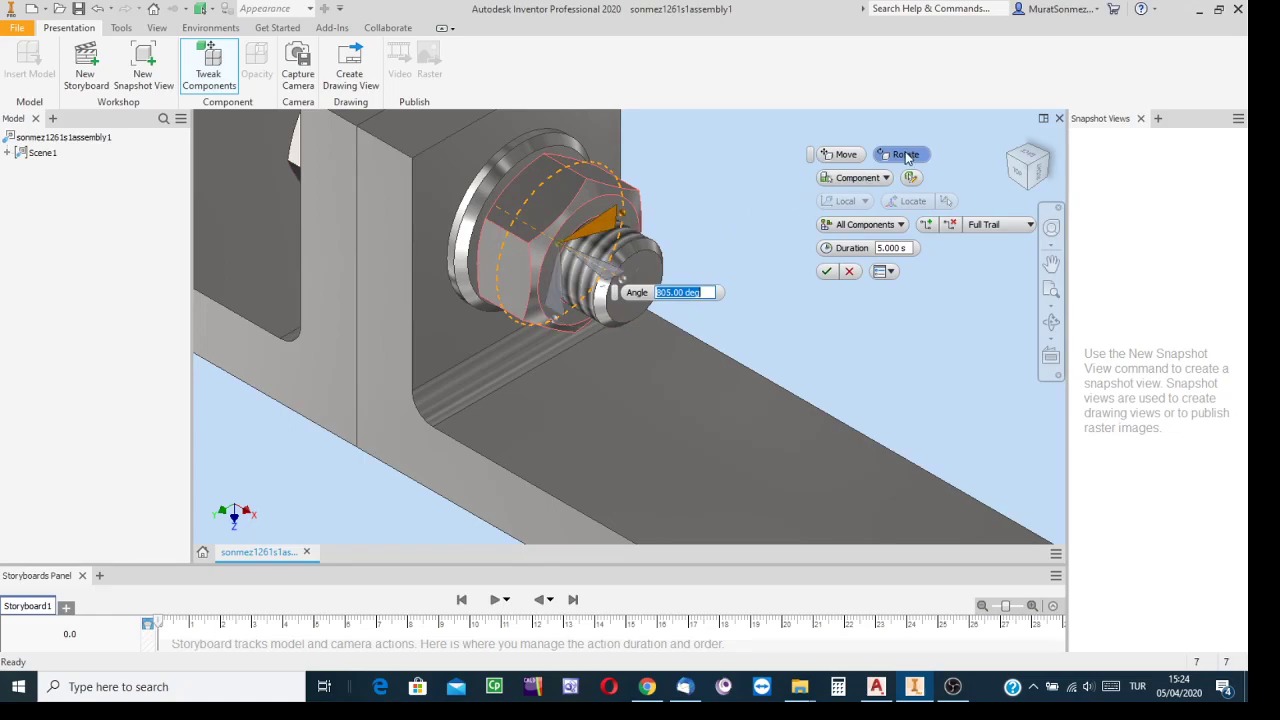
Move the nut about 57 mm along X away from the bolt end and accept the tweak.
{"action": "left_click", "coordinate": [846, 155]}
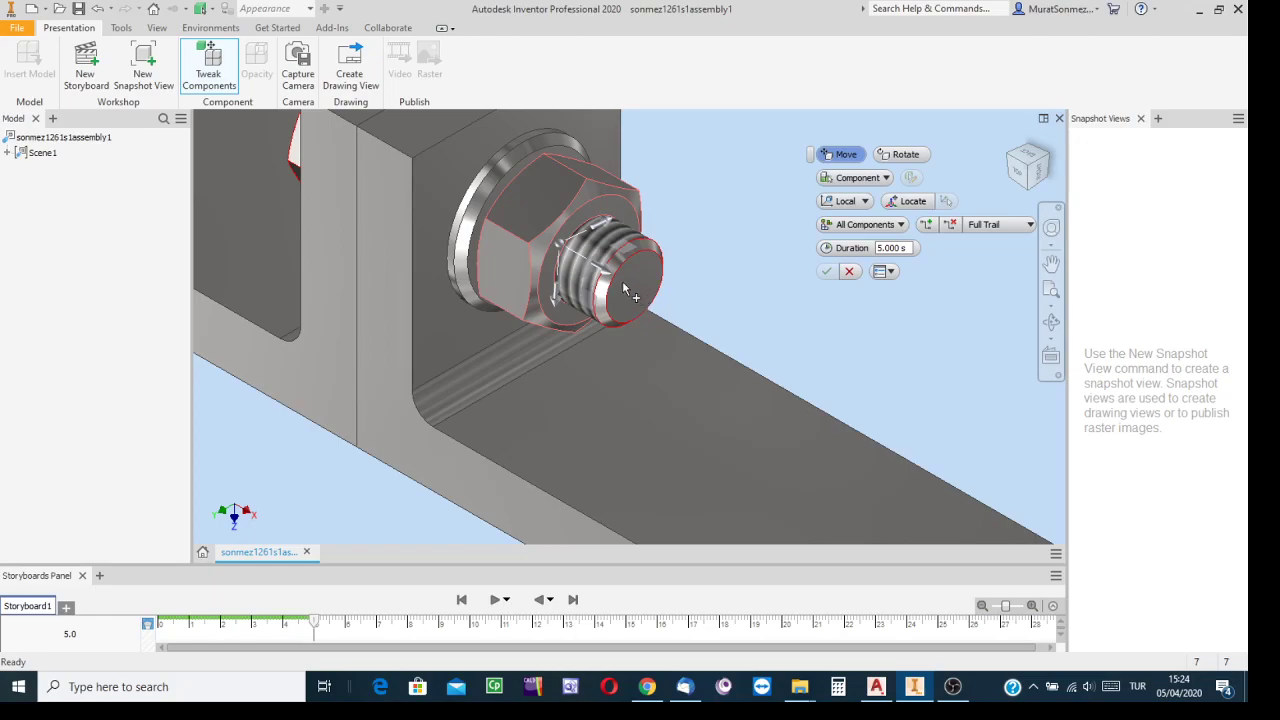
{"action": "left_click_drag", "start_coordinate": [608, 267], "coordinate": [1032, 502]}
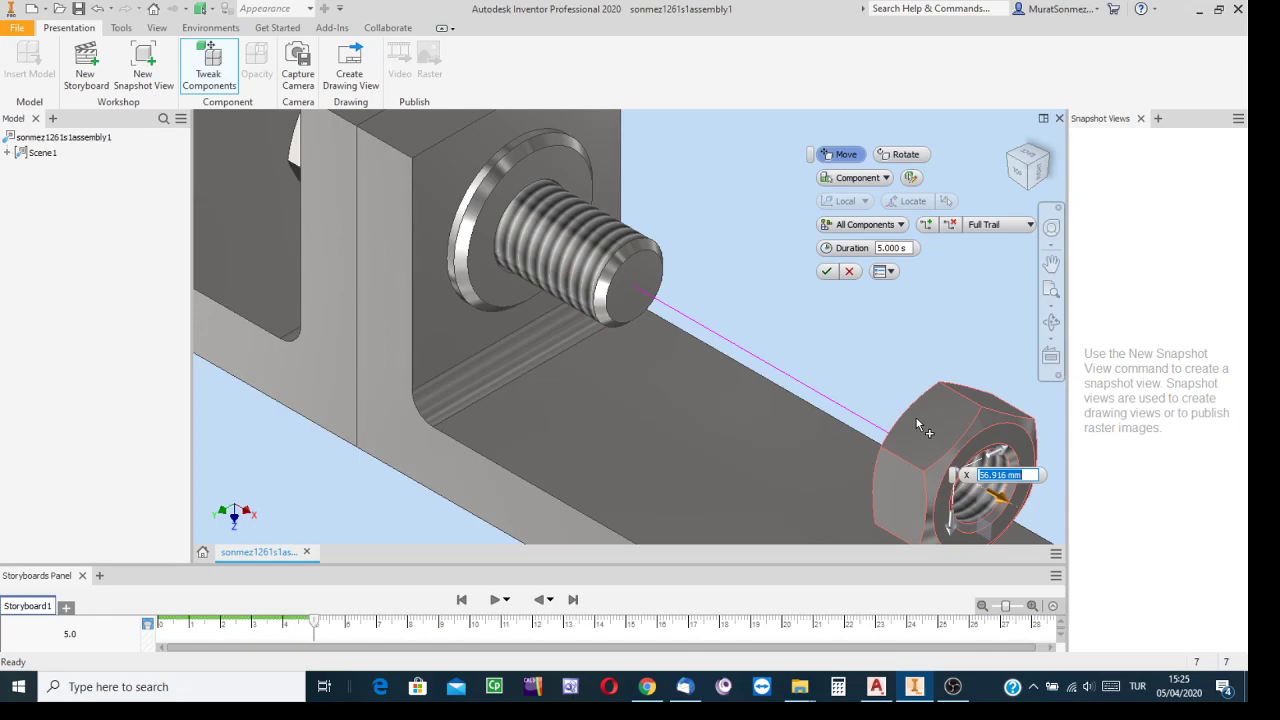
{"action": "left_click", "coordinate": [827, 272]}
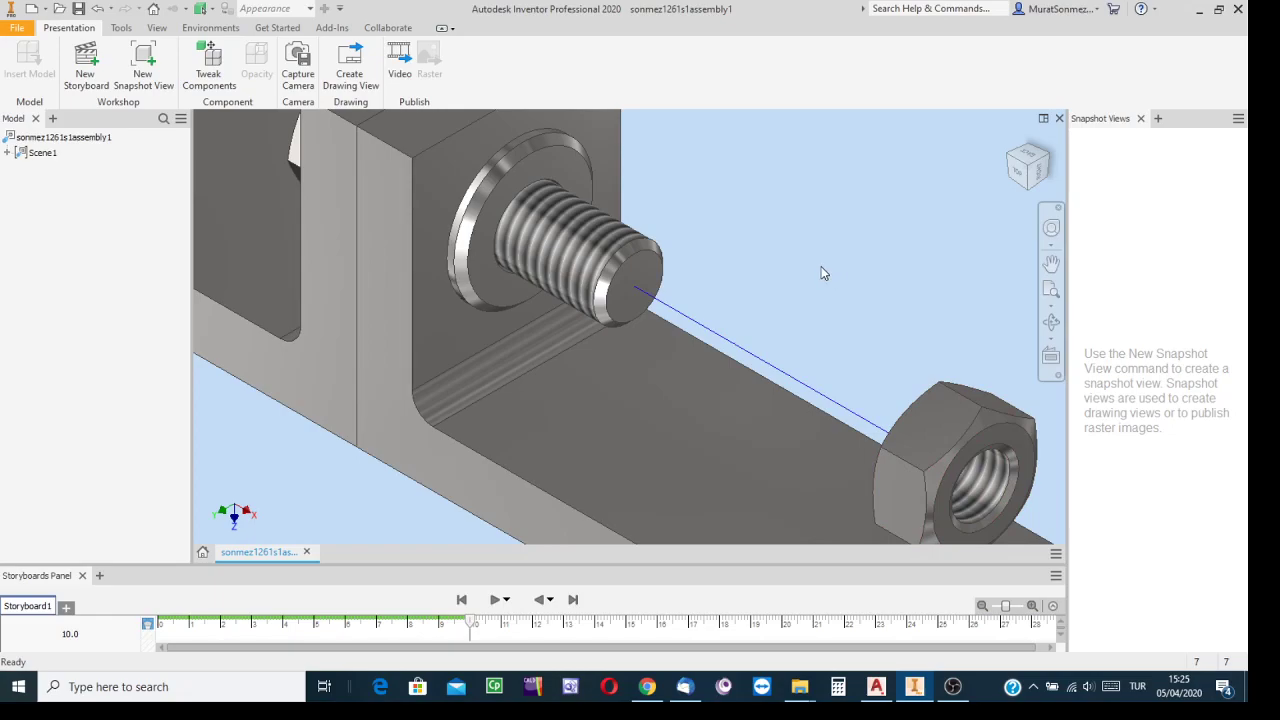
Capture the camera at 10 s with the whole assembly and the detached nut in view.
{"action": "scroll", "coordinate": [821, 273], "scroll_direction": "down", "scroll_amount": 4}
{"action": "scroll", "coordinate": [821, 273], "scroll_direction": "up", "scroll_amount": 8}
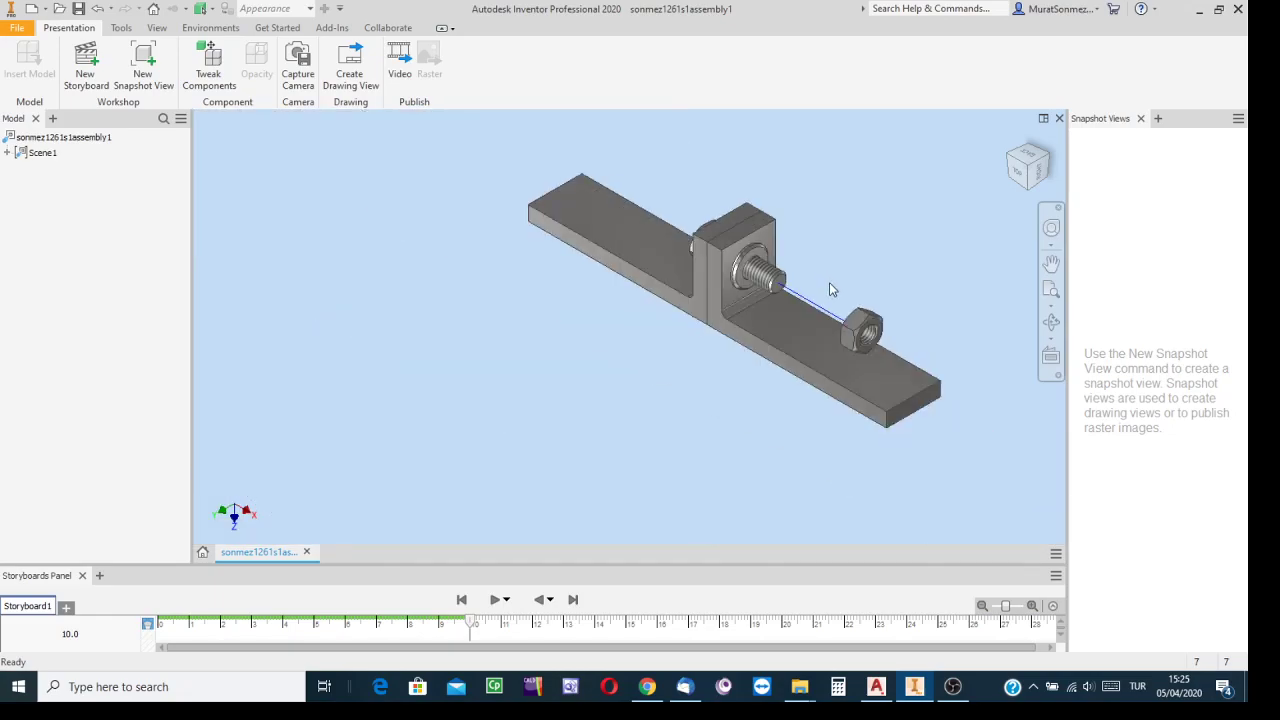
{"action": "scroll", "coordinate": [829, 289], "scroll_direction": "up", "scroll_amount": 3}
{"action": "middle_click_drag", "start_coordinate": [837, 289], "coordinate": [483, 209]}
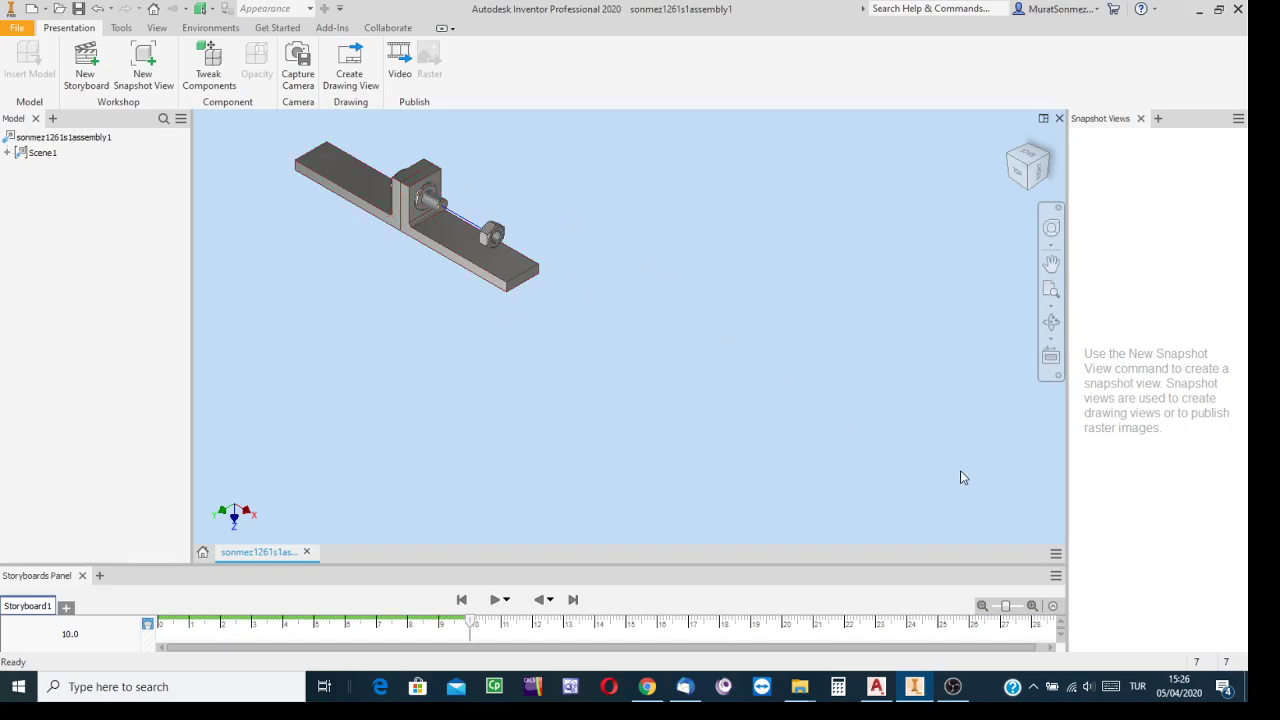
{"action": "left_click", "coordinate": [297, 57]}
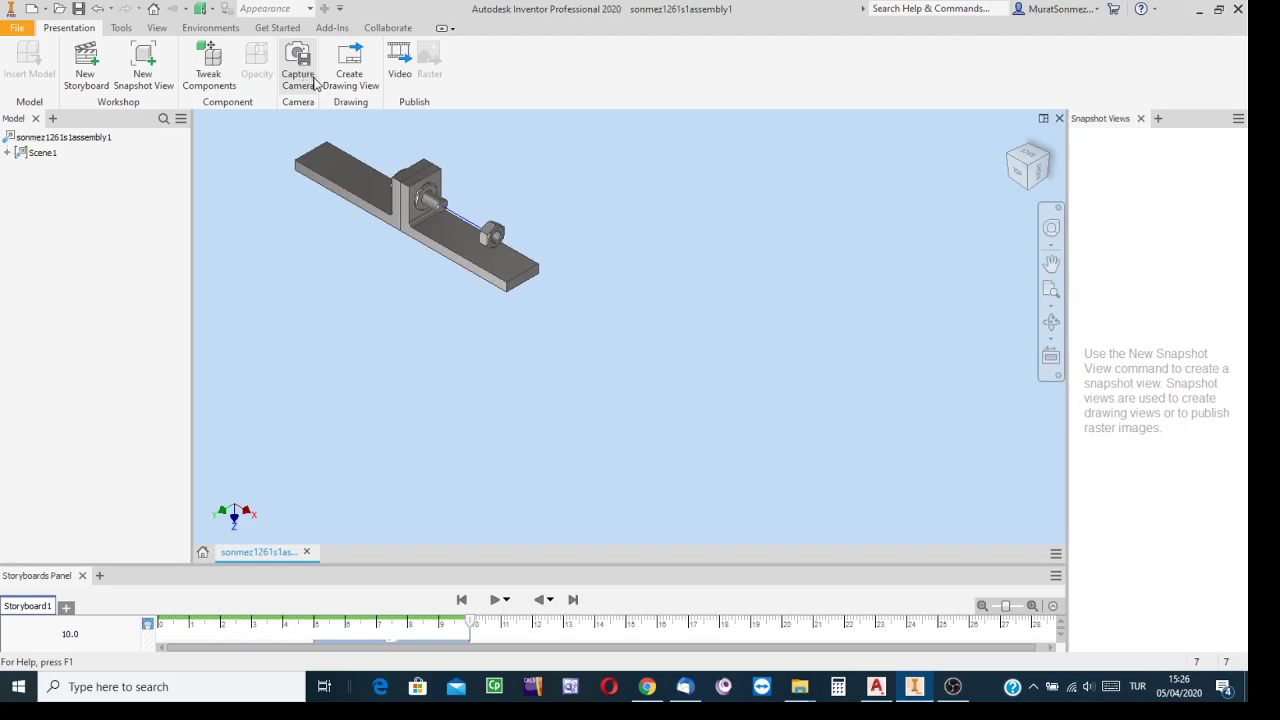
Start a tweak with the selection type set to Component and move the detached nut about 116 mm farther along X.
{"action": "left_click", "coordinate": [212, 62]}
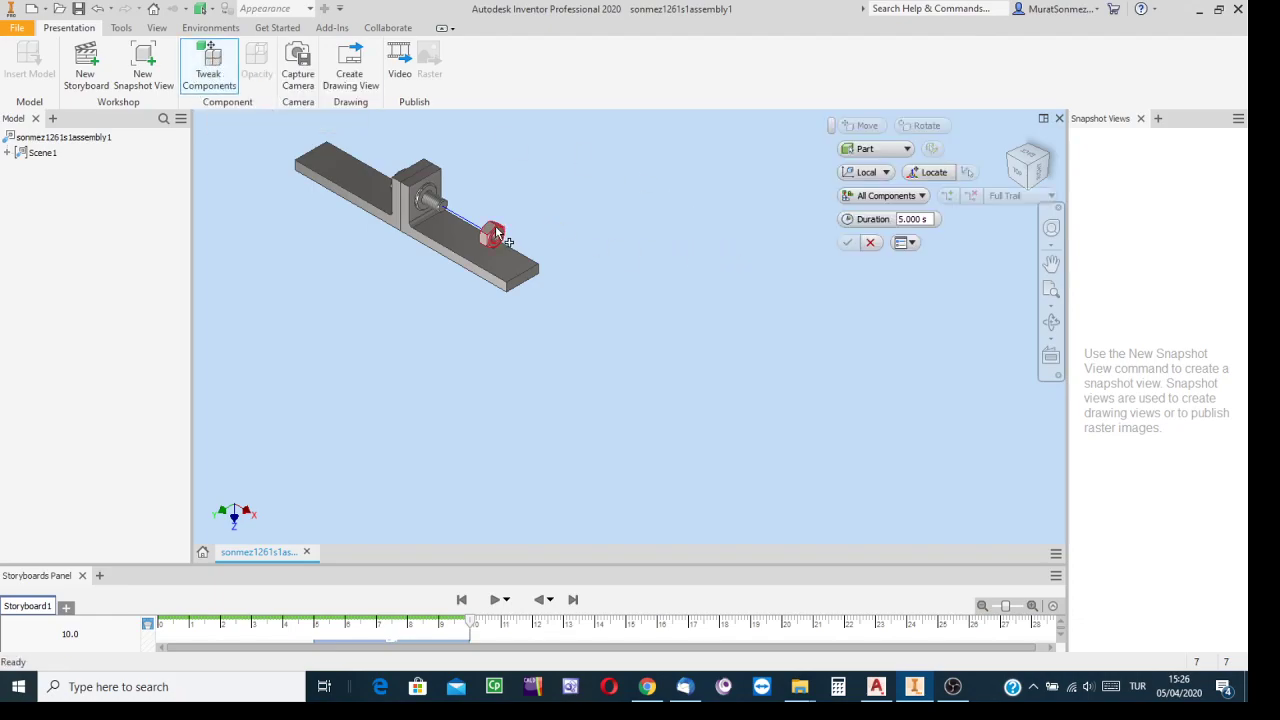
{"action": "left_click", "coordinate": [907, 150]}
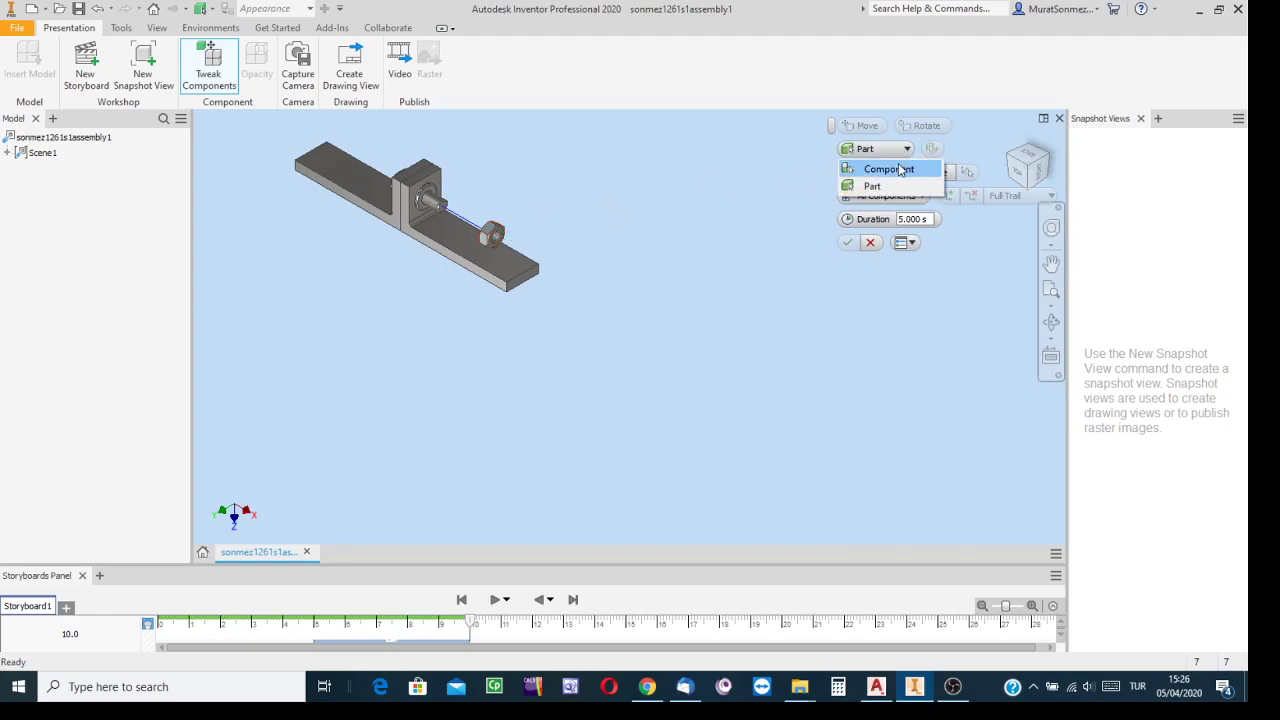
{"action": "left_click", "coordinate": [898, 171]}
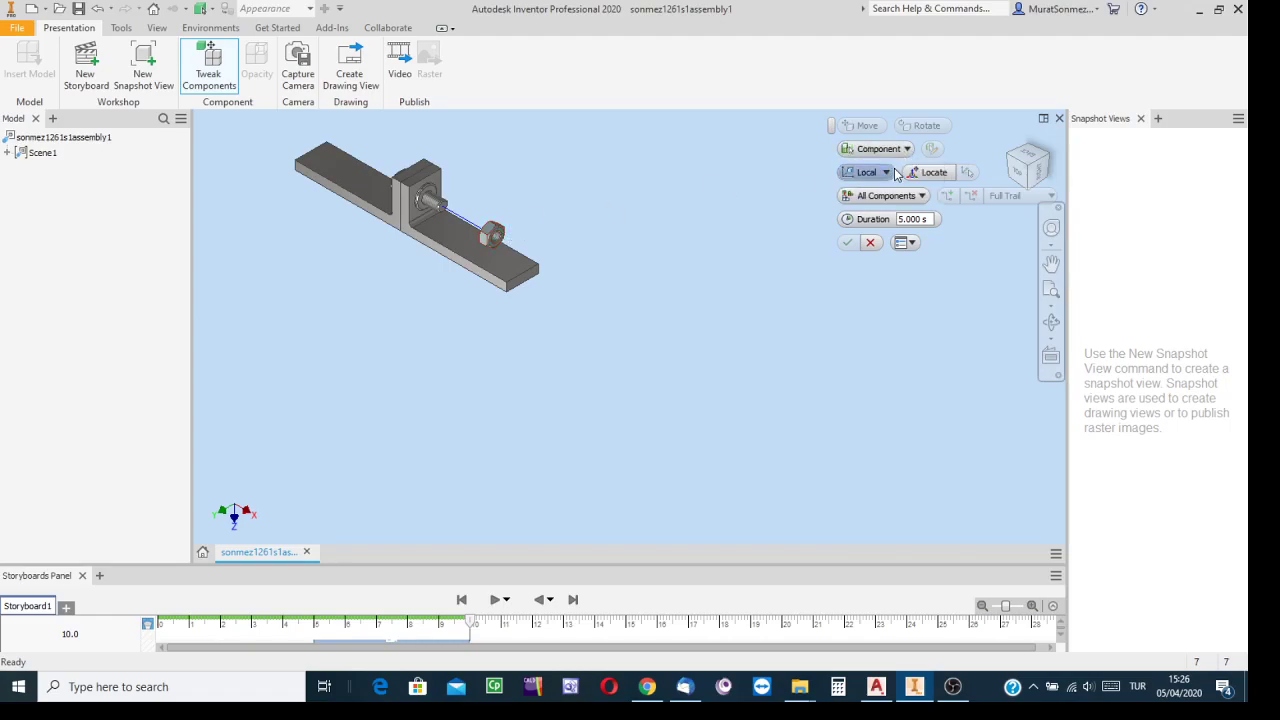
{"action": "left_click", "coordinate": [493, 235]}
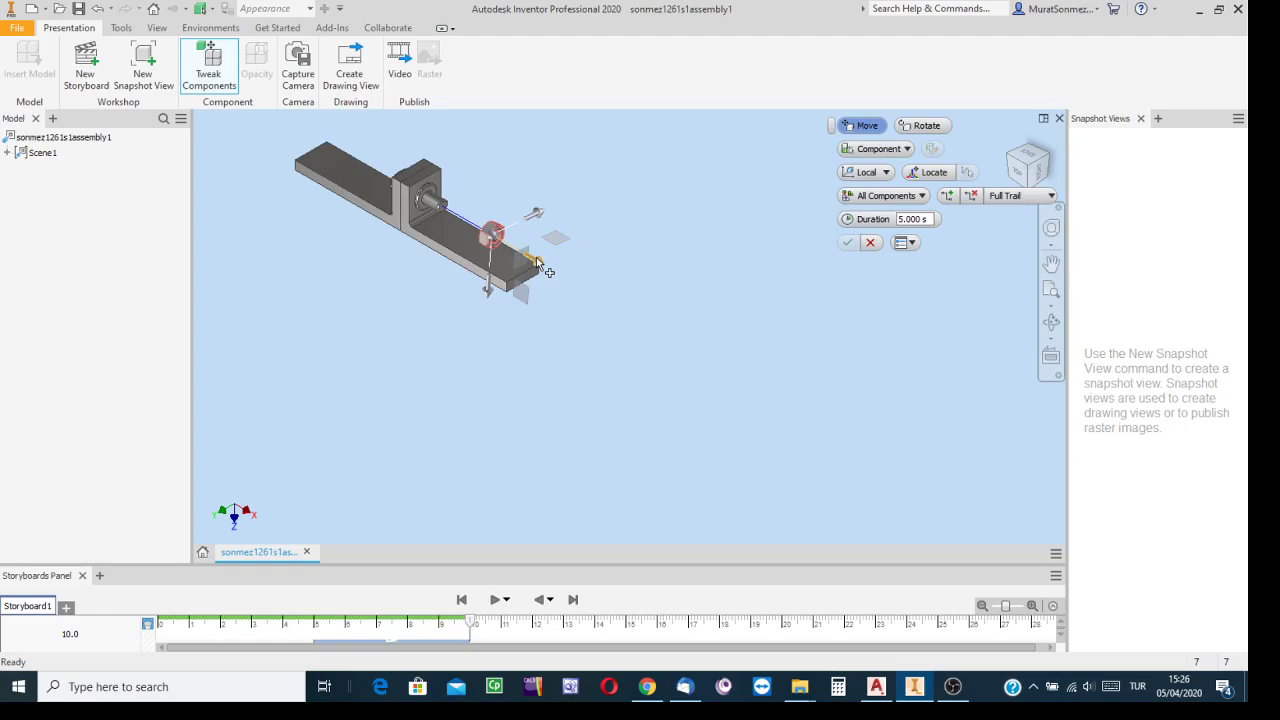
{"action": "left_click_drag", "start_coordinate": [537, 262], "coordinate": [654, 337]}
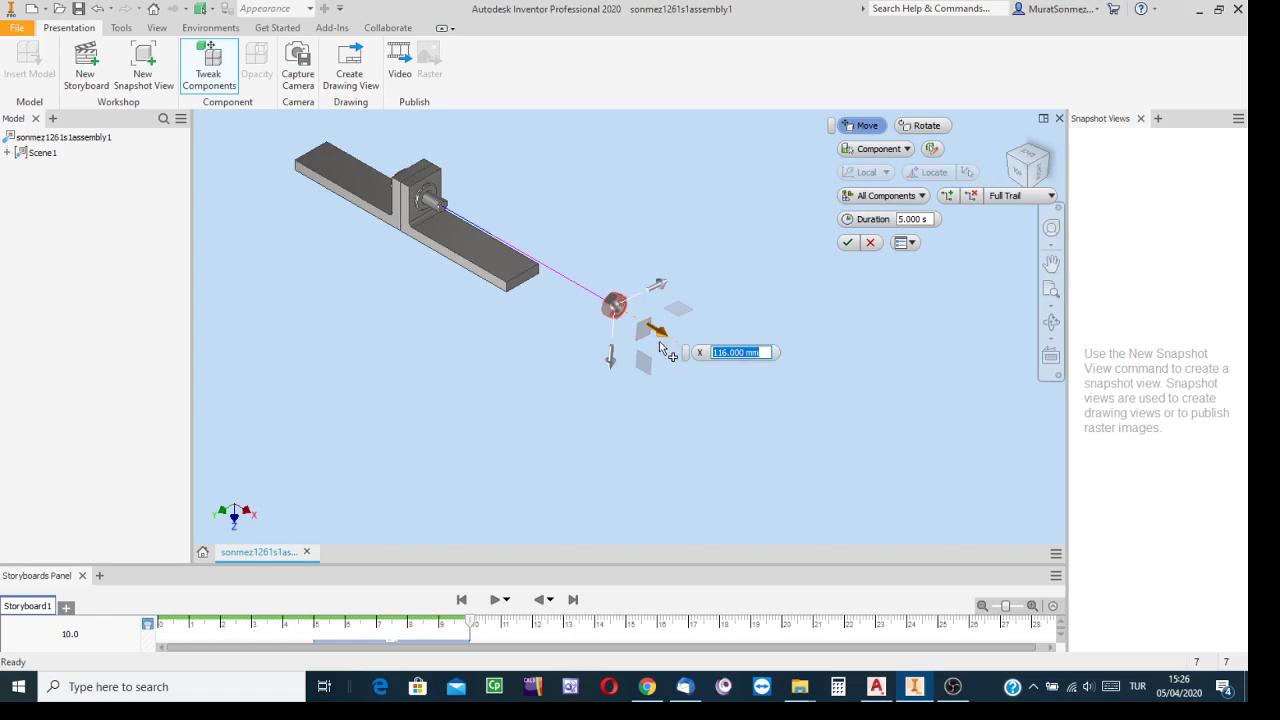
Move the nut about 117.5 mm along Y, down from the end of its X trail.
{"action": "left_click", "coordinate": [613, 359]}
{"action": "left_click", "coordinate": [613, 359]}
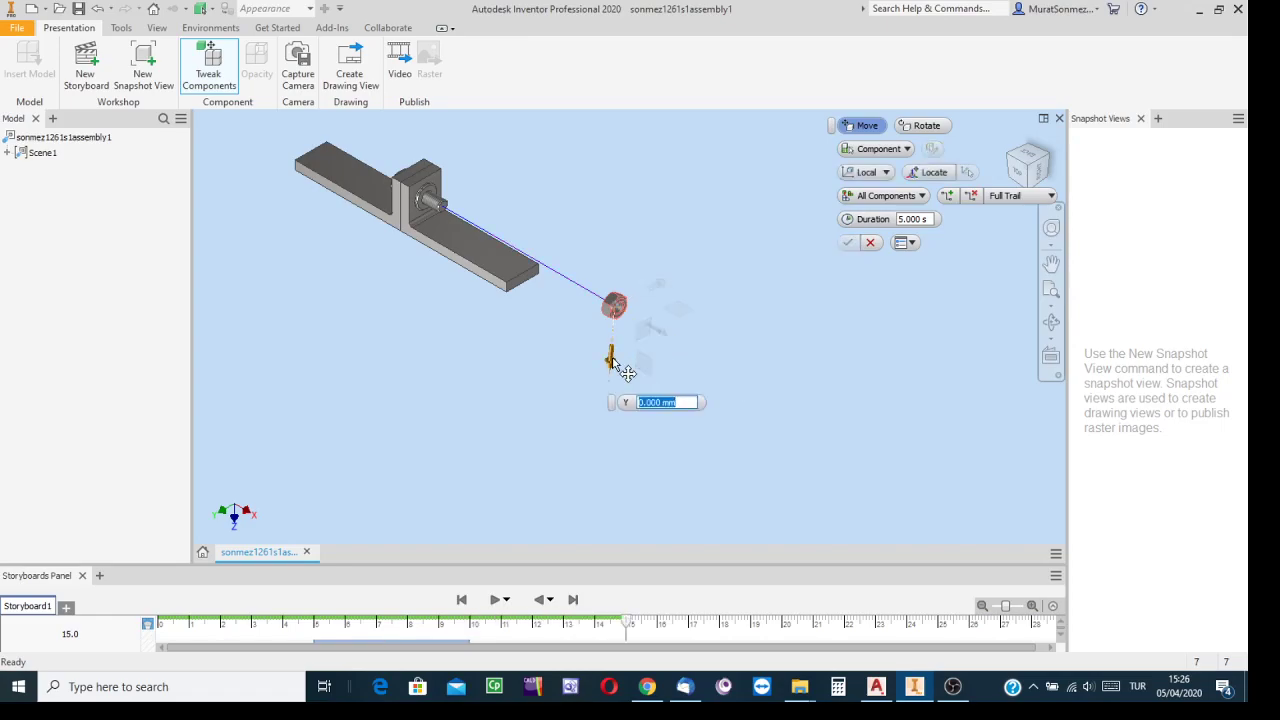
{"action": "left_click_drag", "start_coordinate": [617, 361], "coordinate": [597, 511]}
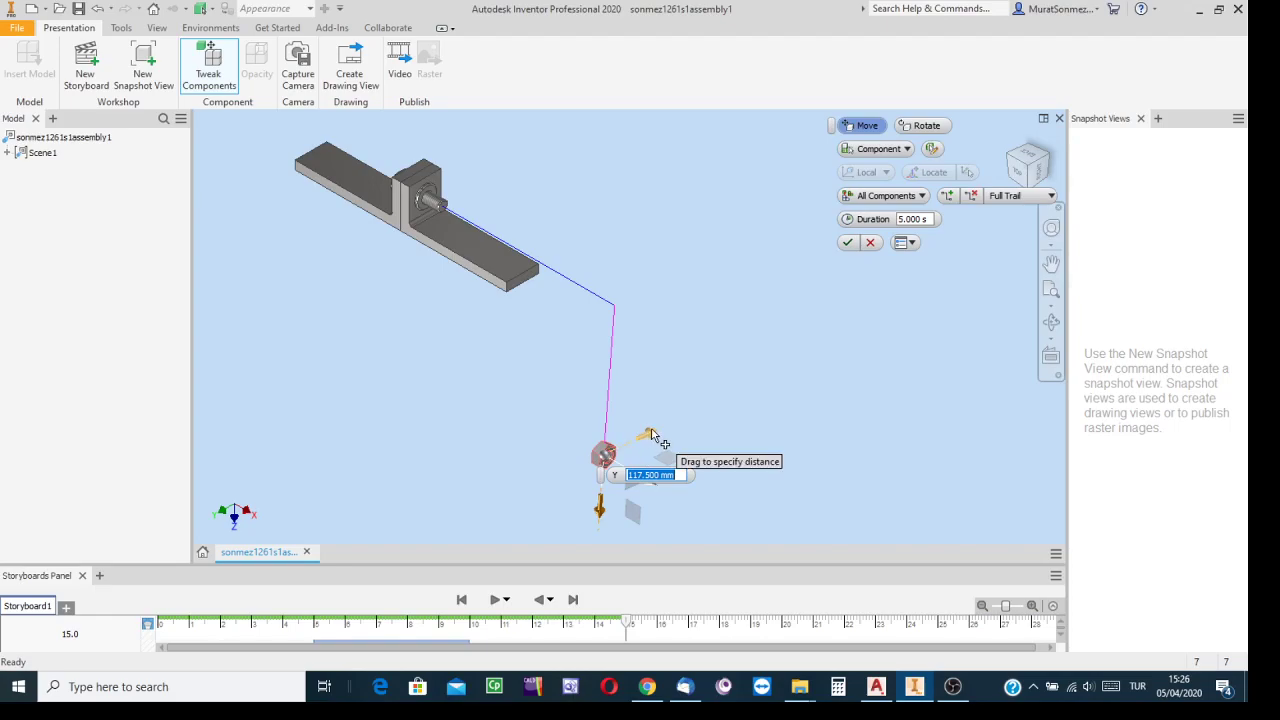
Move the nut about 128 mm along Z and a further 57 mm along Y, and accept the tweak.
{"action": "left_click_drag", "start_coordinate": [651, 435], "coordinate": [790, 371]}
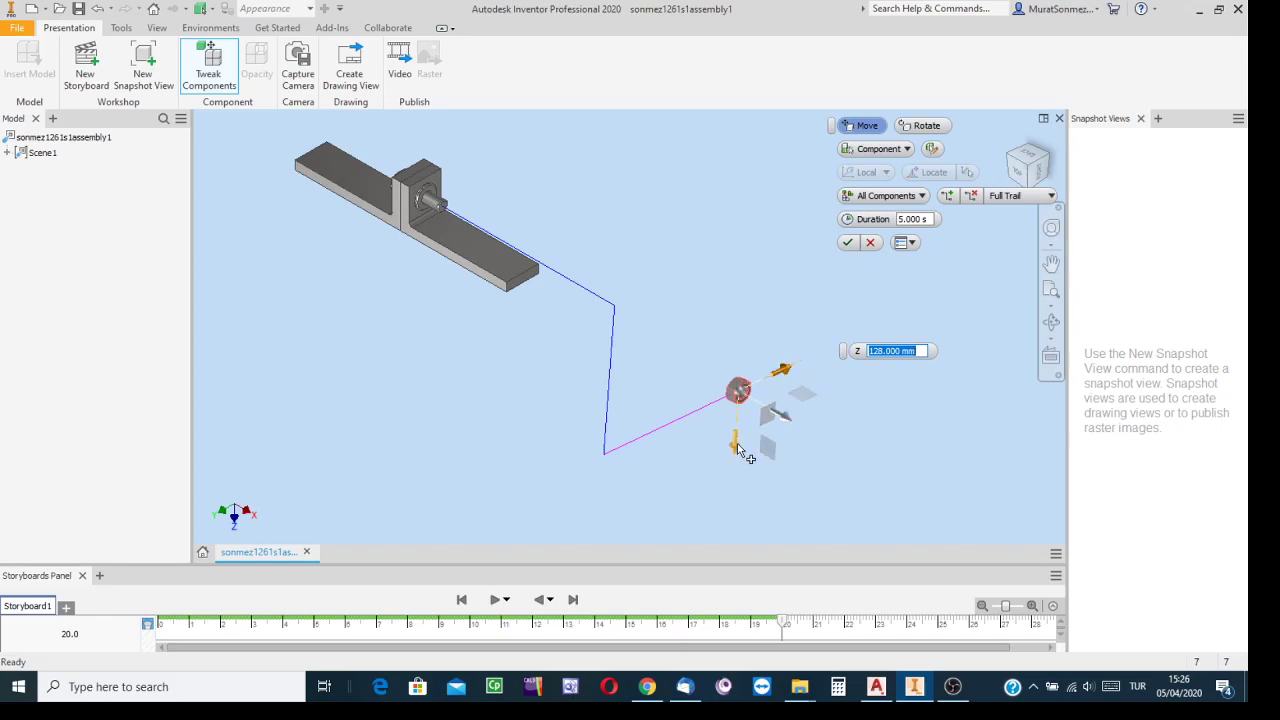
{"action": "left_click_drag", "start_coordinate": [735, 468], "coordinate": [737, 514]}
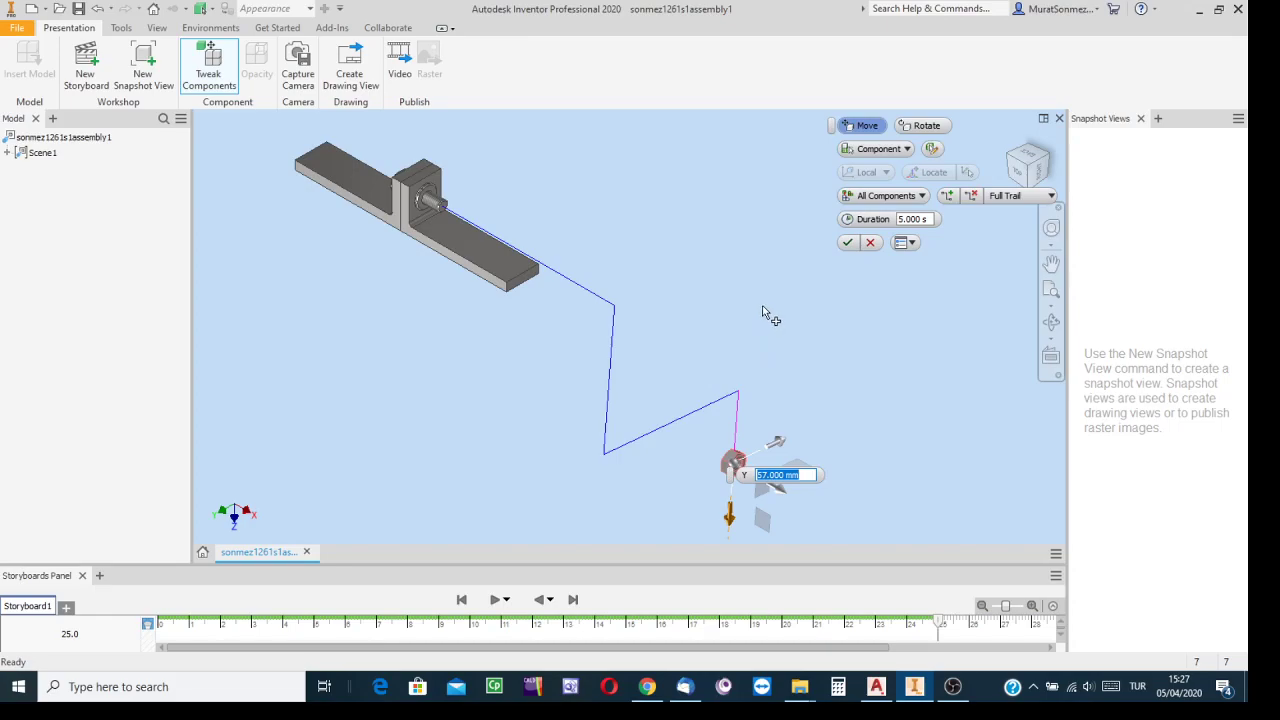
{"action": "left_click", "coordinate": [847, 243]}
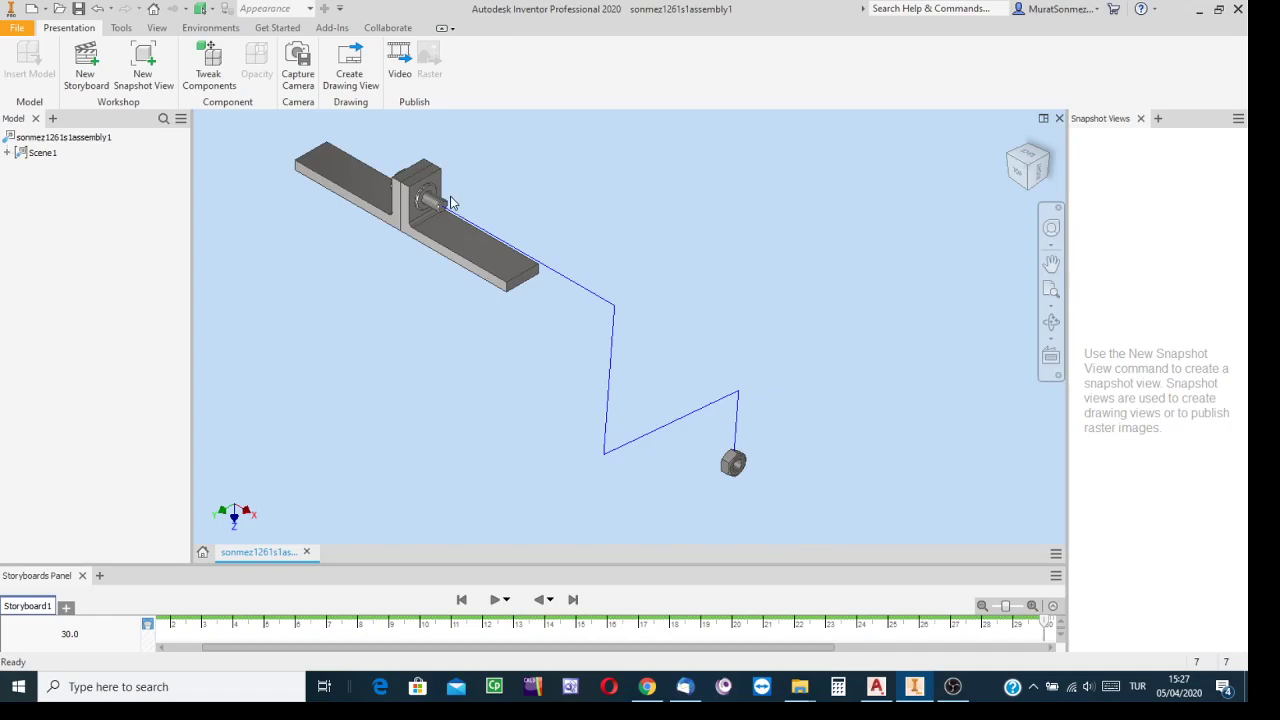
Tweak the nut-side washer about -75.74 mm along X so it slides off the bolt, and accept the tweak.
{"action": "scroll", "coordinate": [432, 200], "scroll_direction": "down", "scroll_amount": 2}
{"action": "scroll", "coordinate": [432, 198], "scroll_direction": "up", "scroll_amount": 3}
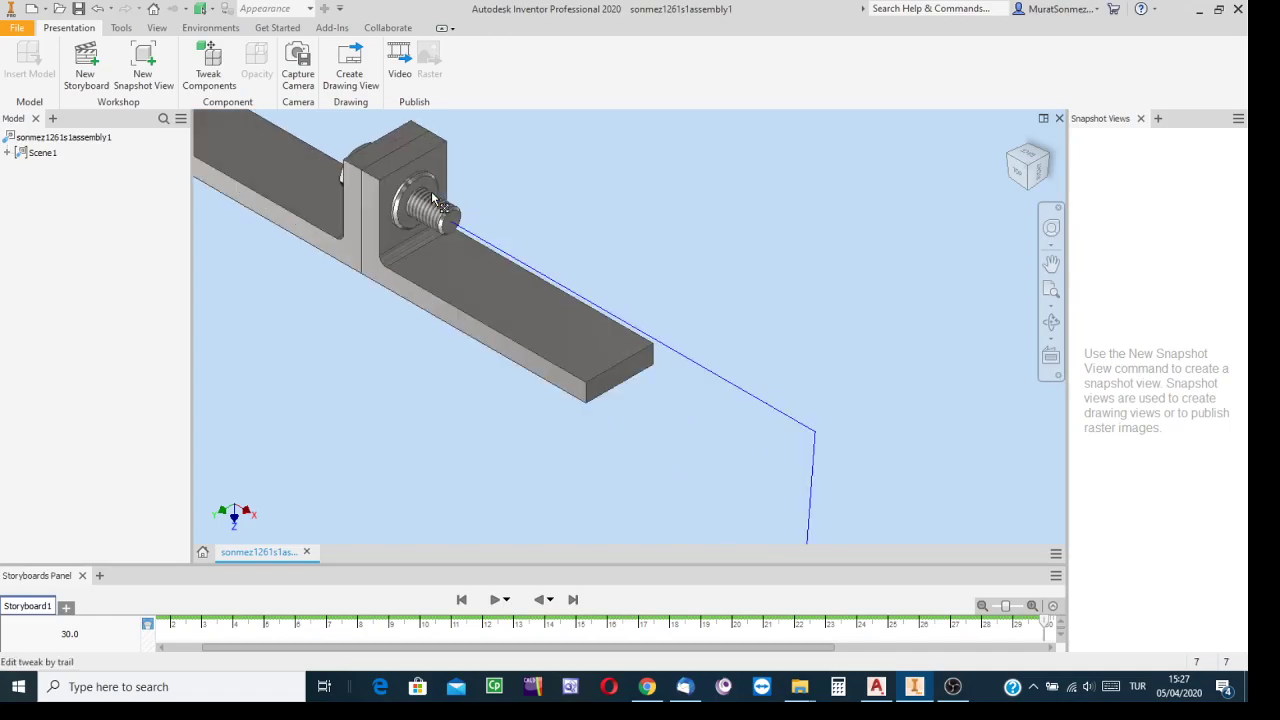
{"action": "scroll", "coordinate": [432, 198], "scroll_direction": "up", "scroll_amount": 2}
{"action": "scroll", "coordinate": [560, 213], "scroll_direction": "down", "scroll_amount": 3}
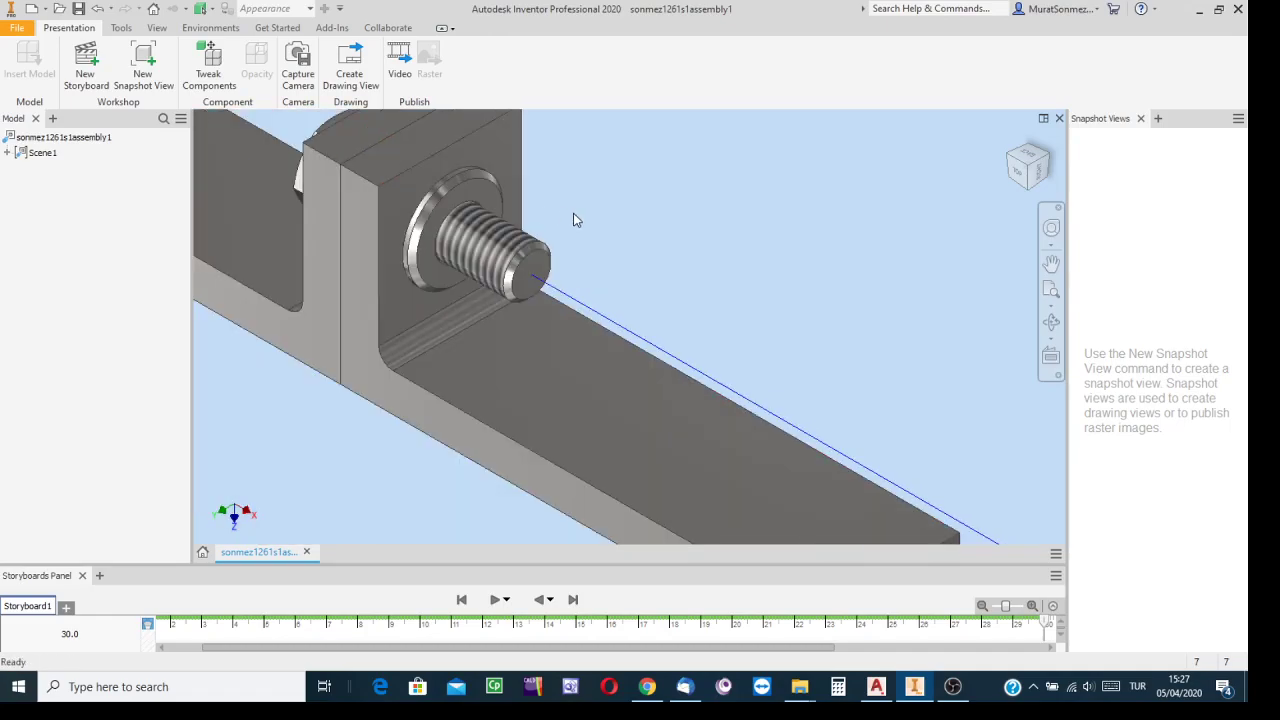
{"action": "scroll", "coordinate": [568, 213], "scroll_direction": "up", "scroll_amount": 3}
{"action": "scroll", "coordinate": [560, 213], "scroll_direction": "down", "scroll_amount": 1}
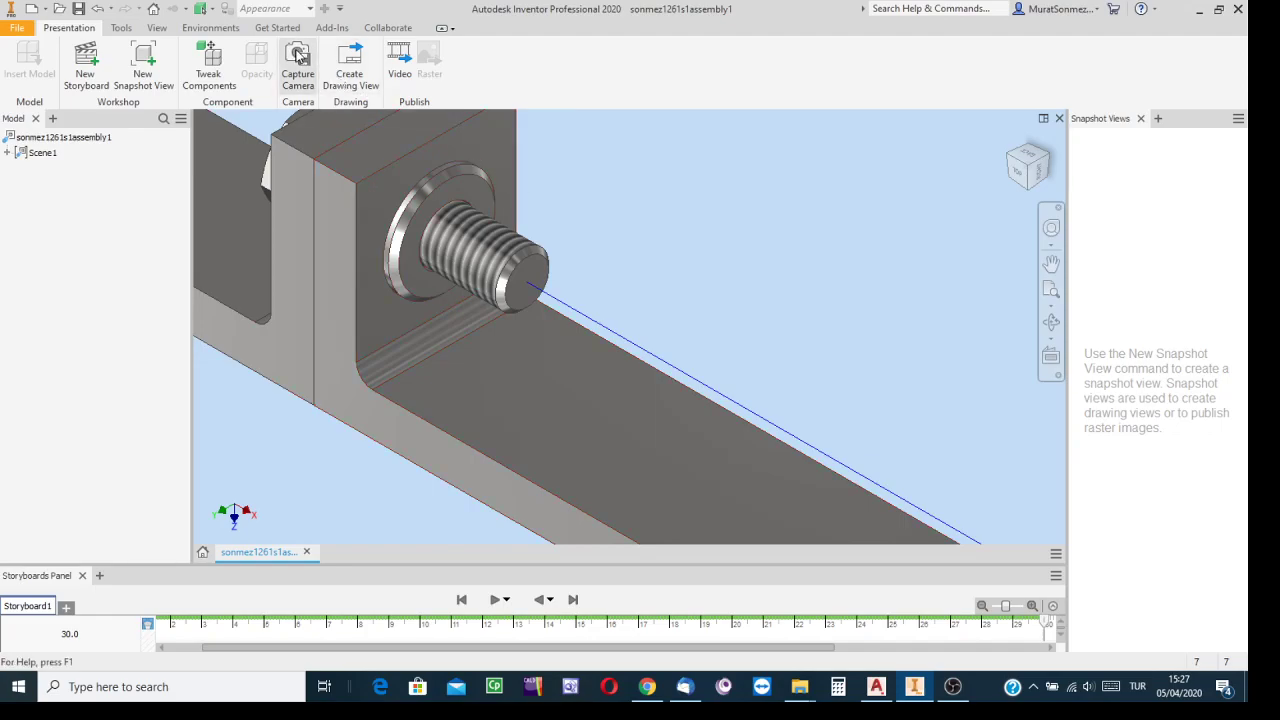
{"action": "left_click", "coordinate": [212, 62]}
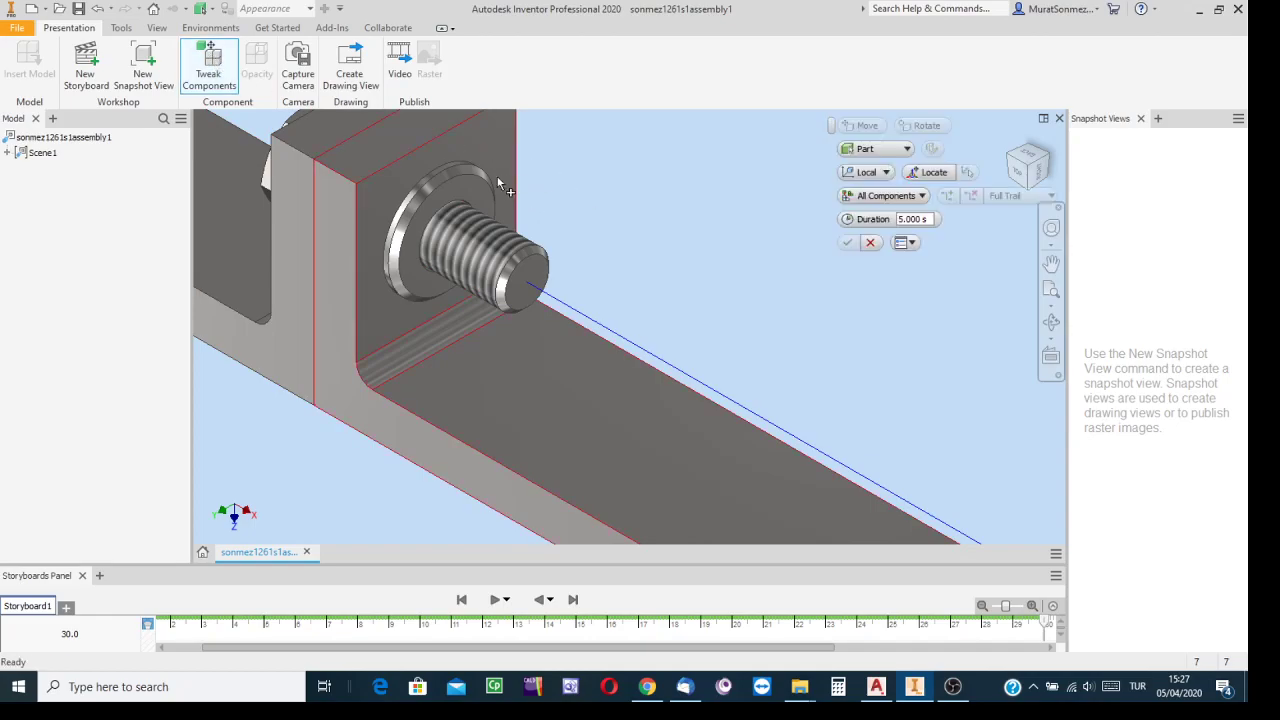
{"action": "left_click", "coordinate": [468, 178]}
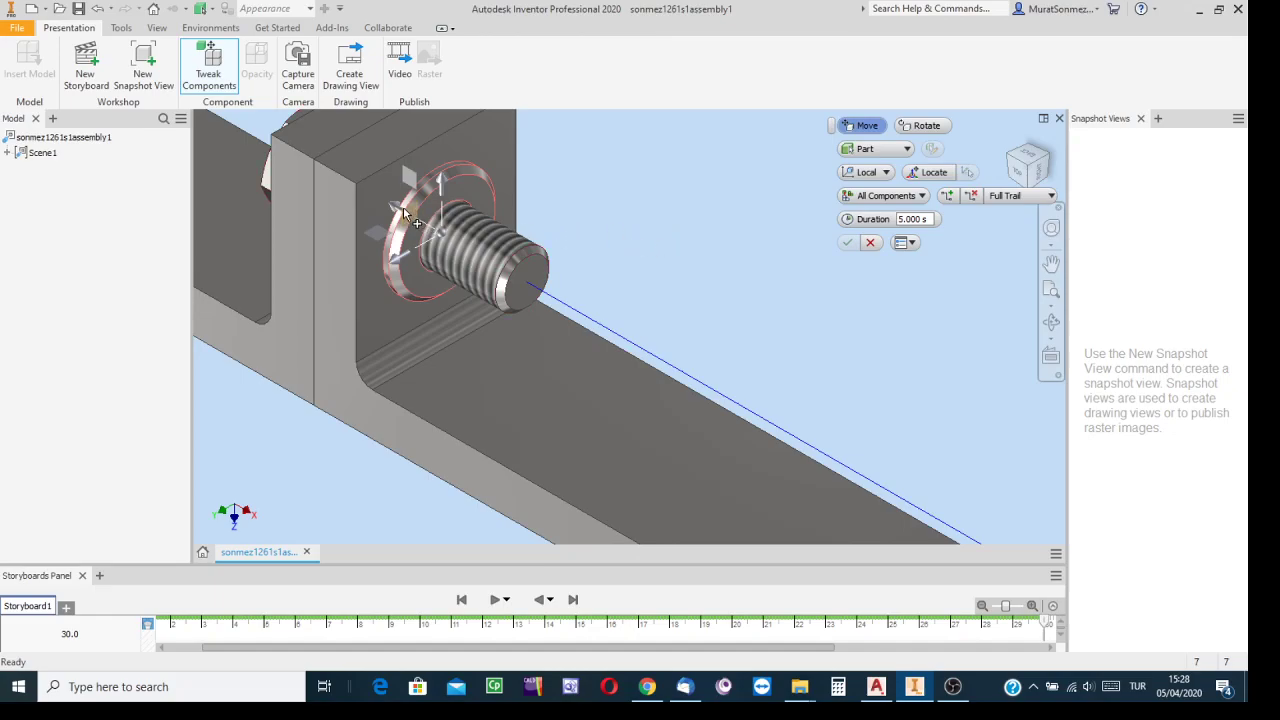
{"action": "left_click_drag", "start_coordinate": [398, 206], "coordinate": [810, 432]}
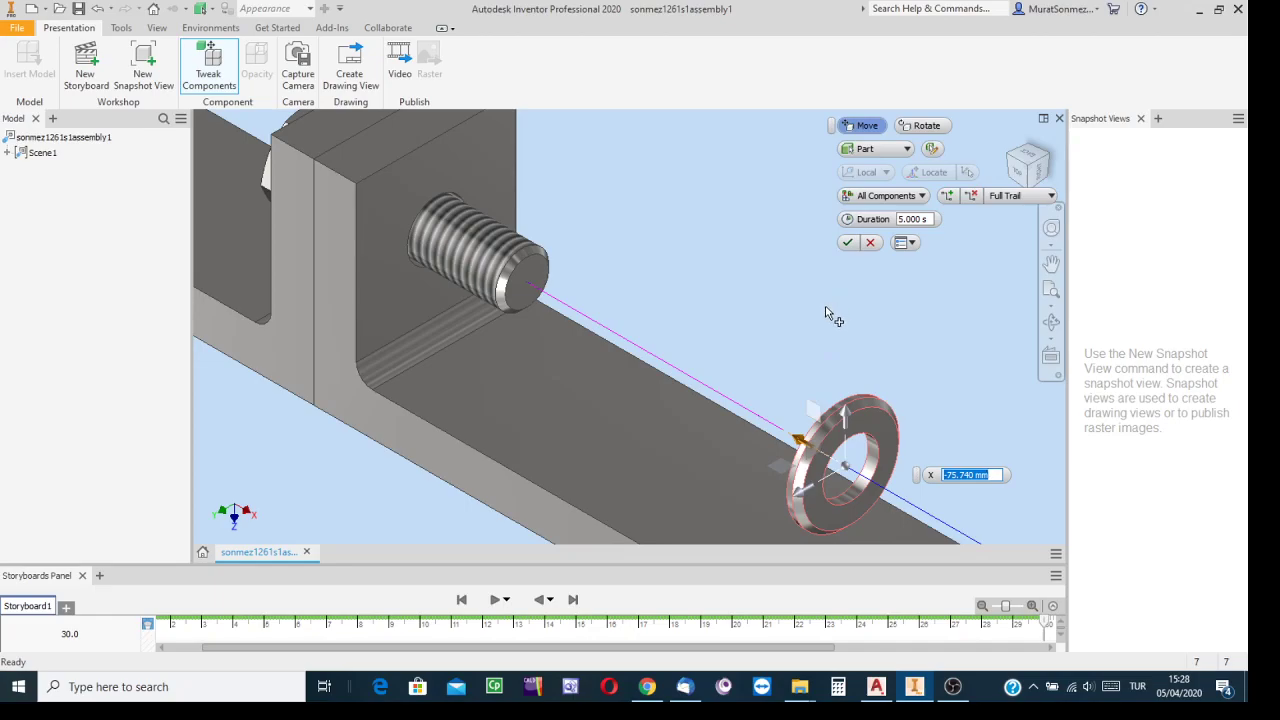
{"action": "left_click", "coordinate": [847, 243]}
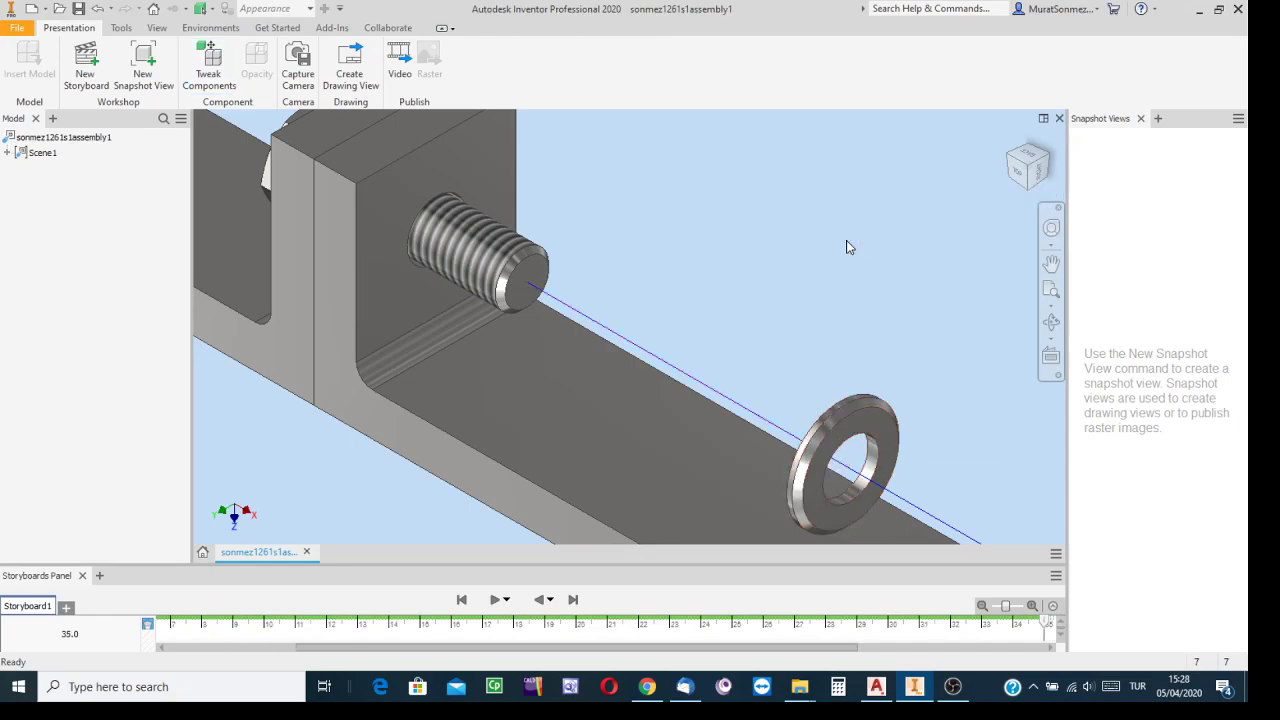
Capture the camera at 35 s with the whole assembly, the detached washer and the nut in view.
{"action": "scroll", "coordinate": [817, 291], "scroll_direction": "down", "scroll_amount": 5}
{"action": "scroll", "coordinate": [818, 297], "scroll_direction": "down", "scroll_amount": 2}
{"action": "middle_click_drag", "start_coordinate": [846, 289], "coordinate": [491, 197]}
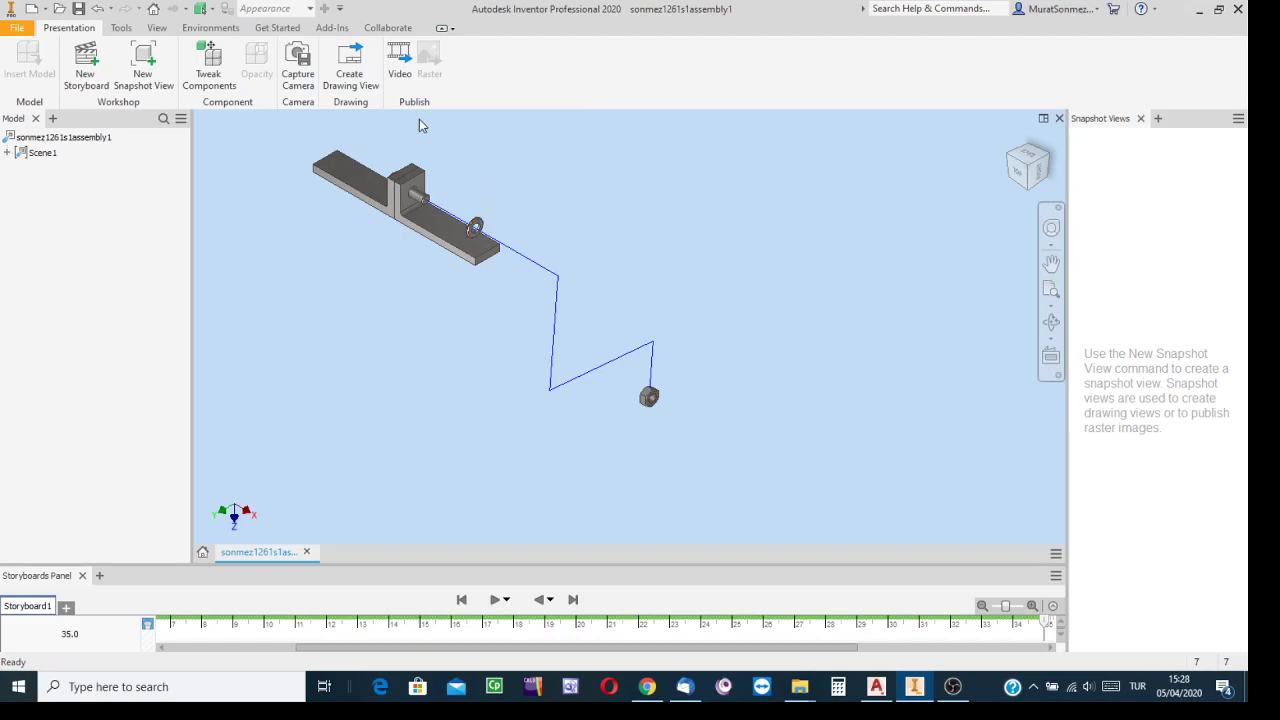
{"action": "left_click", "coordinate": [294, 58]}
Start a tweak on the detached washer, moving it farther out along X and about 203 mm along Y.
{"action": "left_click", "coordinate": [214, 62]}
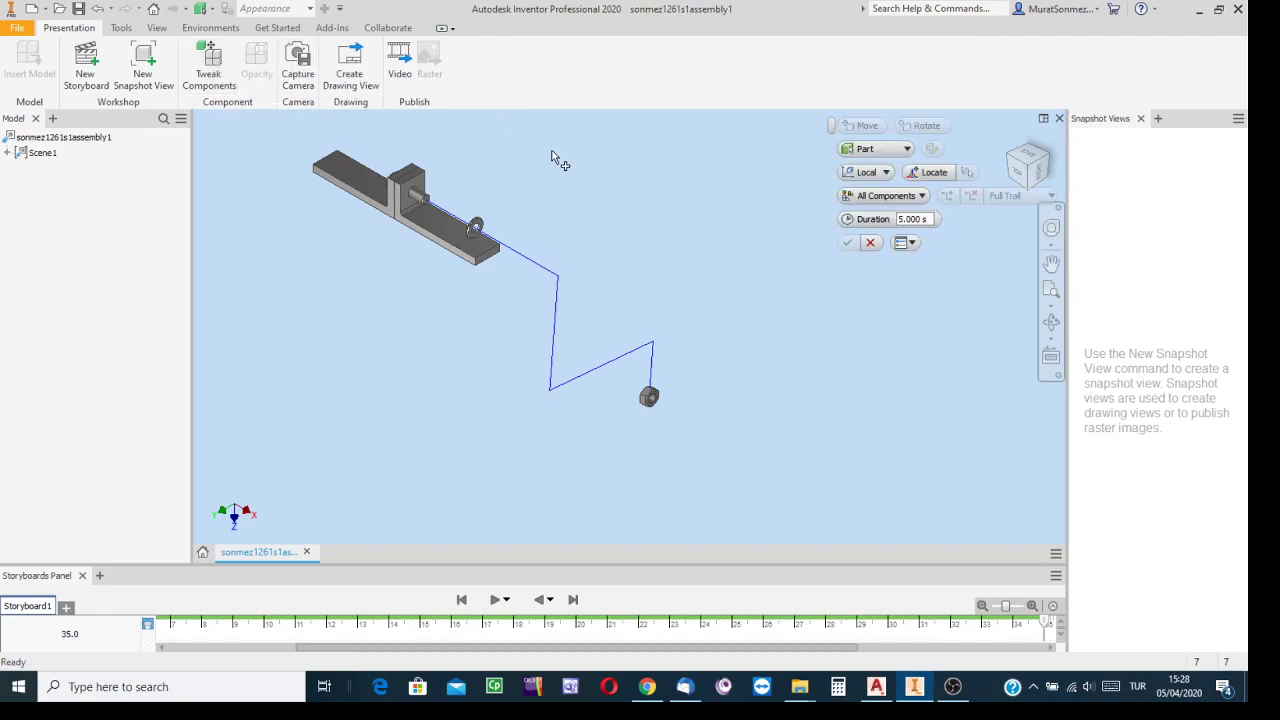
{"action": "left_click", "coordinate": [480, 227]}
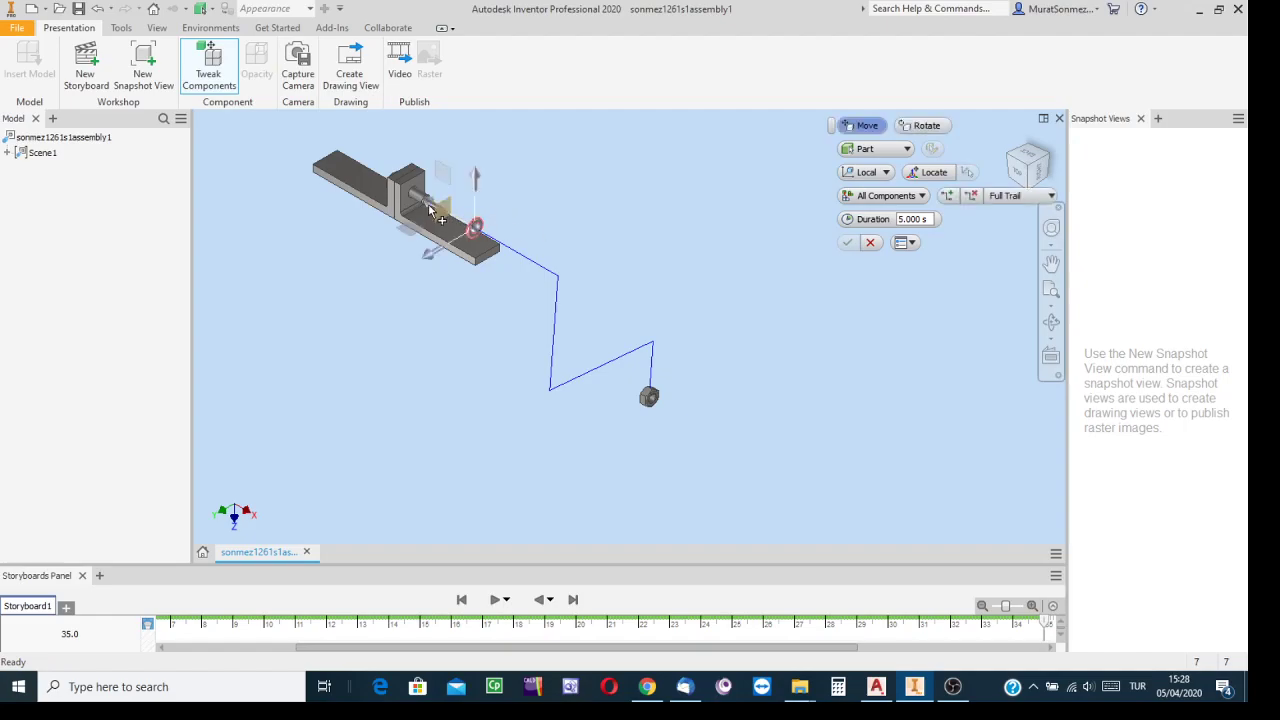
{"action": "left_click_drag", "start_coordinate": [428, 203], "coordinate": [365, 405]}
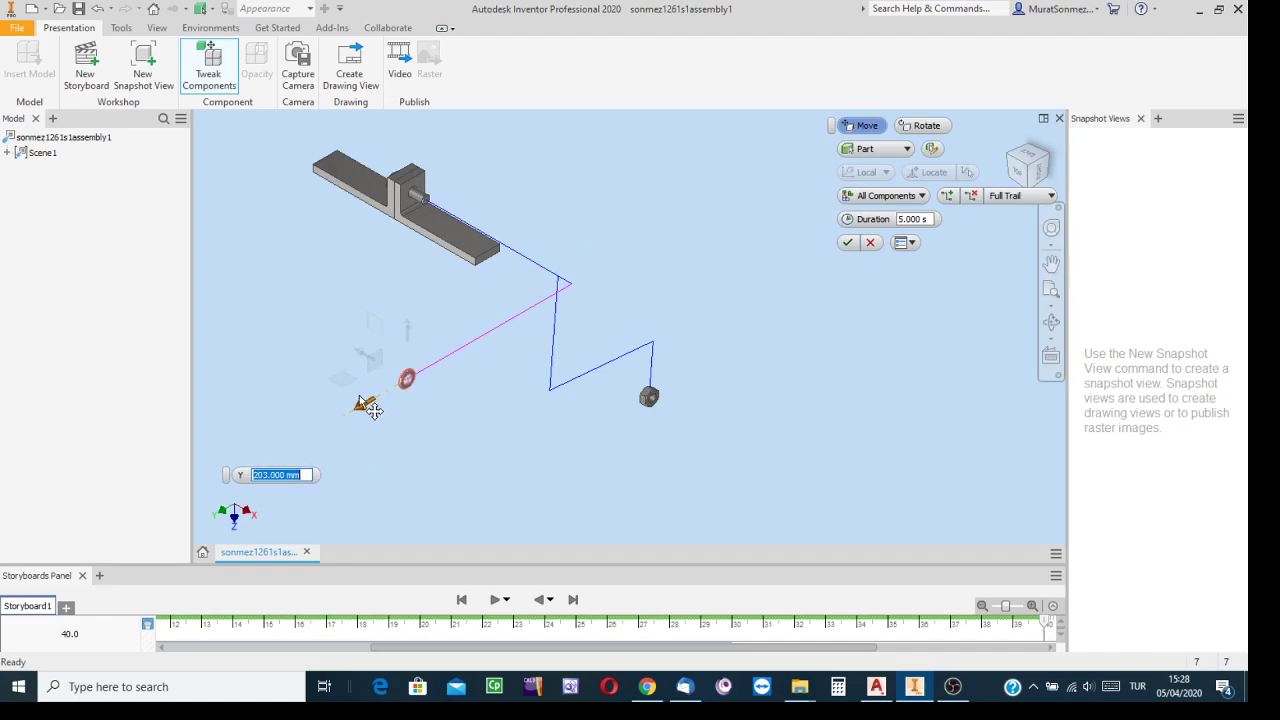
Move the washer about -163.5 mm along Z and accept the tweak.
{"action": "left_click", "coordinate": [409, 326]}
{"action": "left_click_drag", "start_coordinate": [414, 348], "coordinate": [413, 380]}
{"action": "left_click_drag", "start_coordinate": [414, 449], "coordinate": [410, 486]}
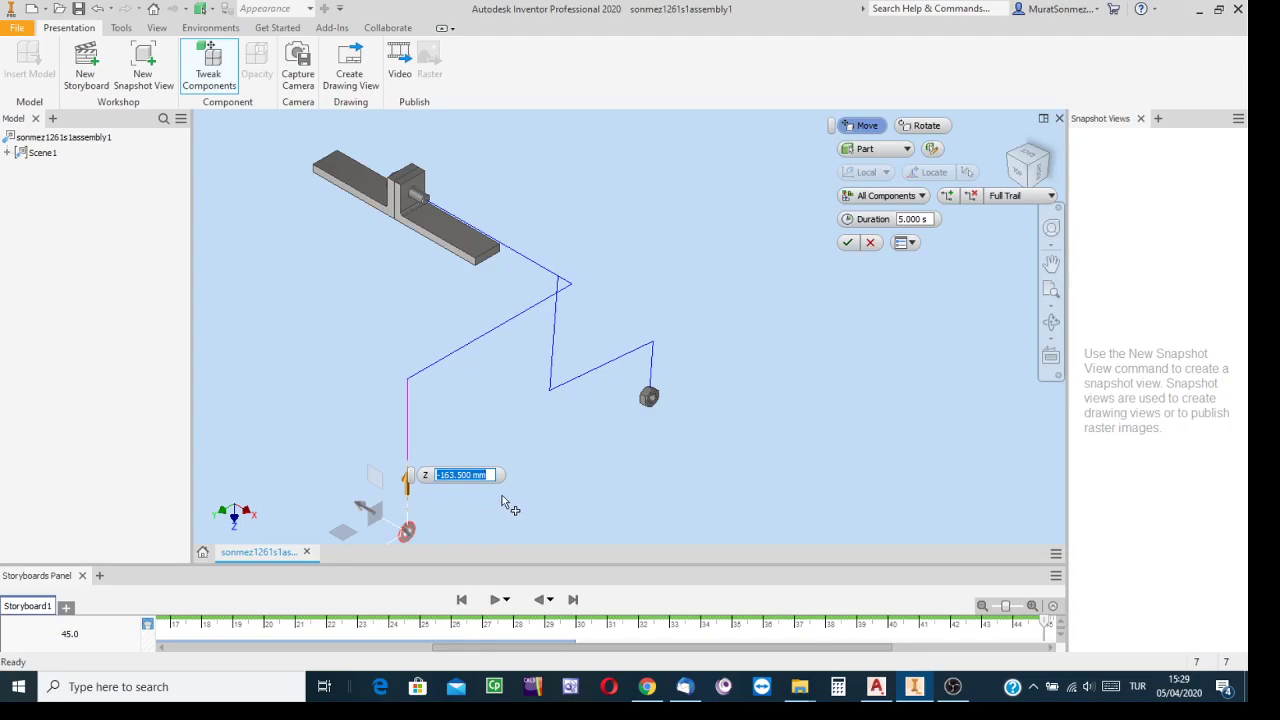
{"action": "left_click", "coordinate": [848, 244]}
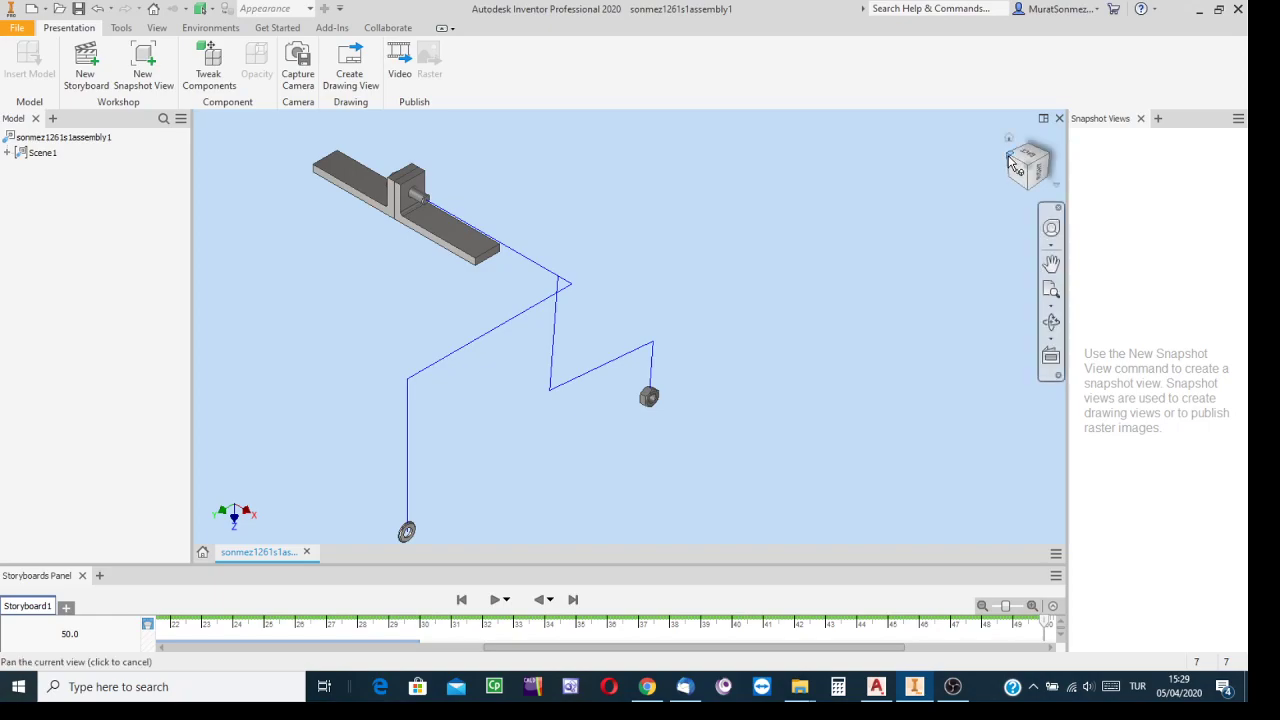
Start a tweak on the bolt from its head side, with the selection type set to Component.
{"action": "left_click", "coordinate": [1006, 155]}
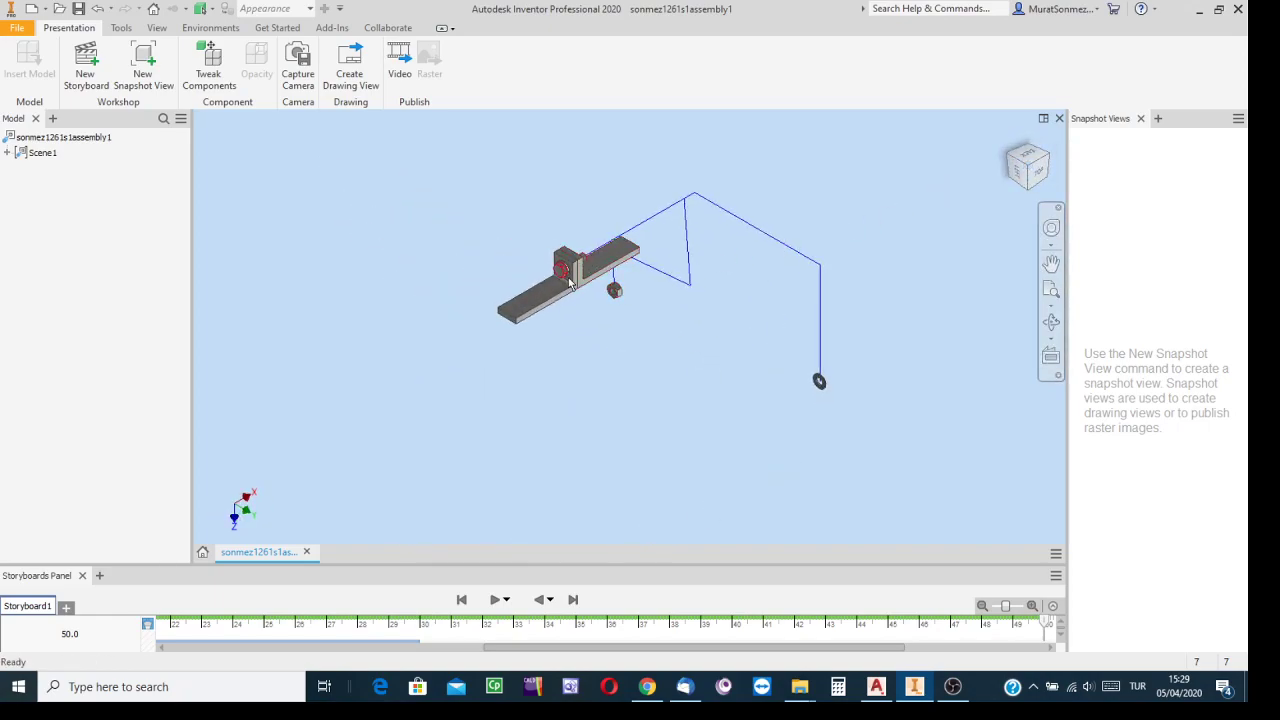
{"action": "scroll", "coordinate": [565, 280], "scroll_direction": "down", "scroll_amount": 8}
{"action": "scroll", "coordinate": [670, 322], "scroll_direction": "up", "scroll_amount": 4}
{"action": "middle_click_drag", "start_coordinate": [670, 322], "coordinate": [762, 348]}
{"action": "scroll", "coordinate": [762, 348], "scroll_direction": "down", "scroll_amount": 2}
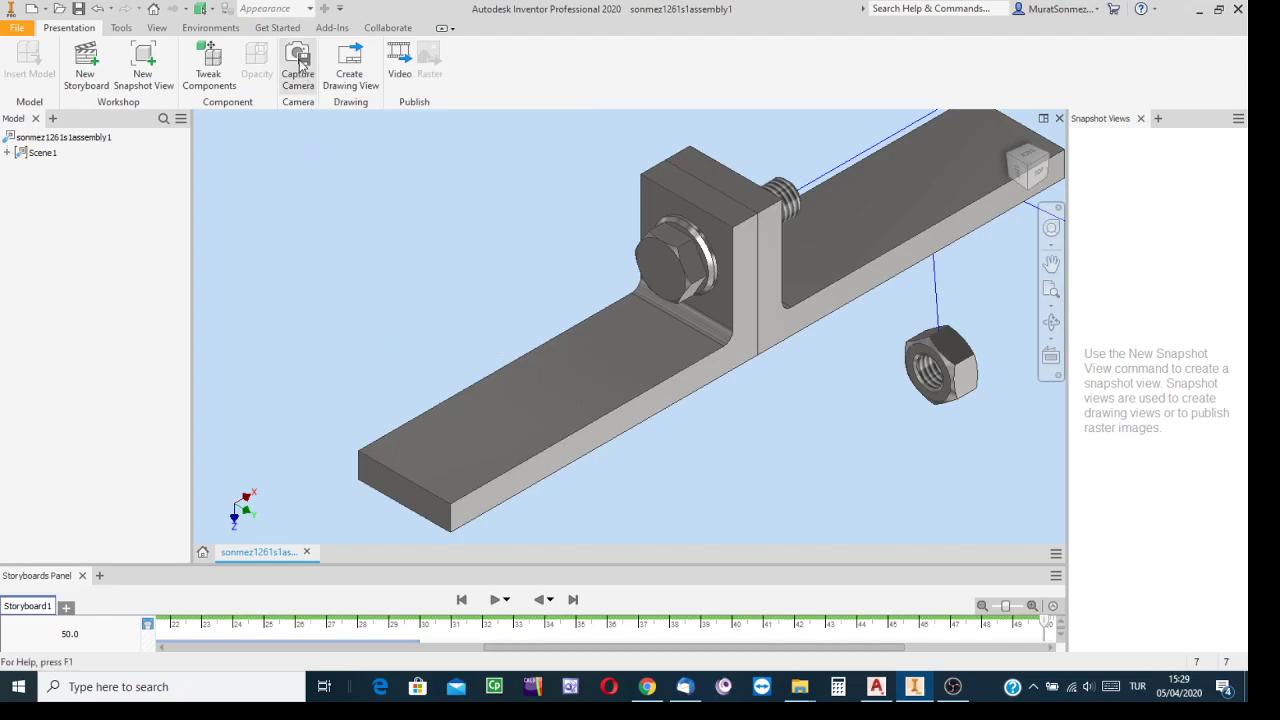
{"action": "left_click", "coordinate": [211, 63]}
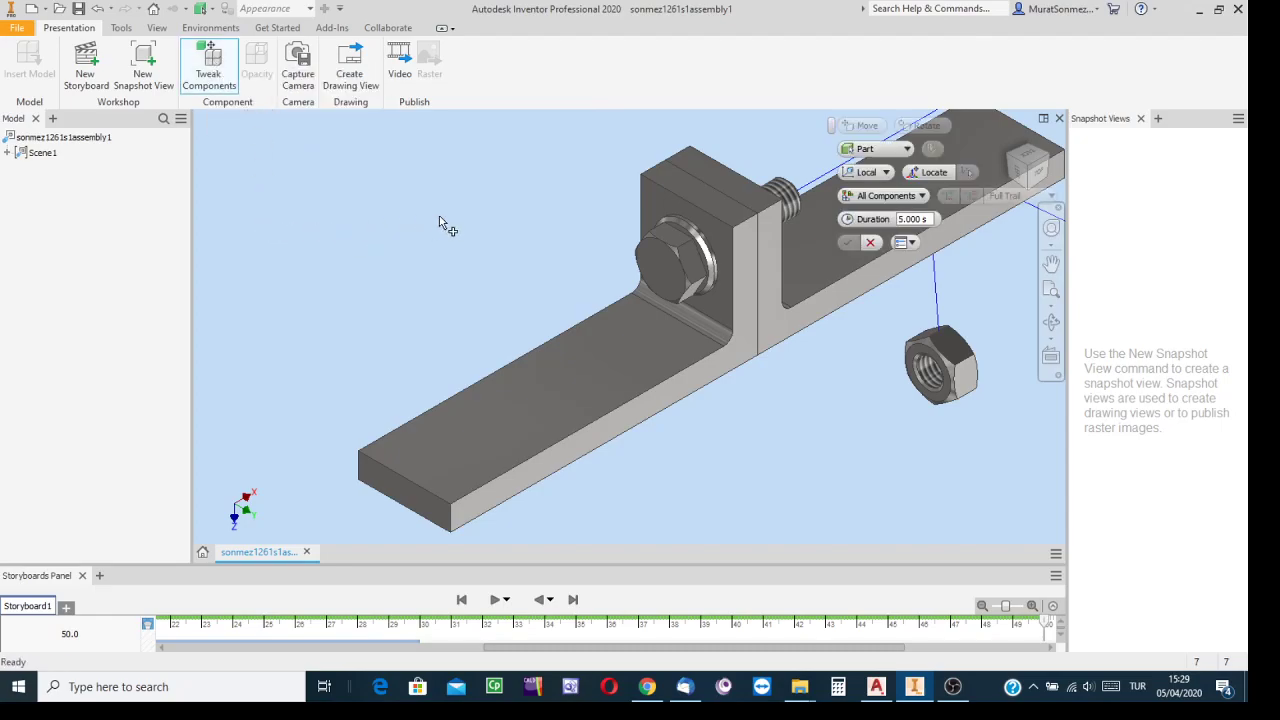
{"action": "left_click", "coordinate": [674, 257]}
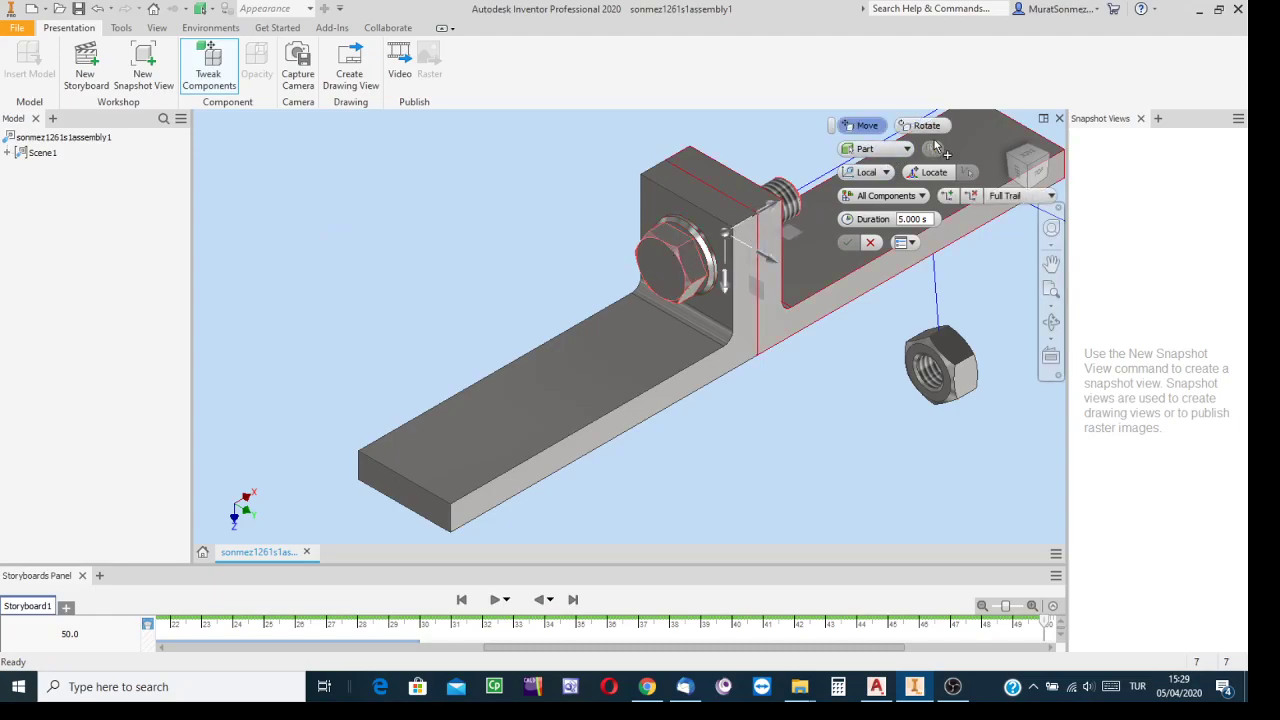
{"action": "left_click", "coordinate": [908, 150]}
{"action": "left_click", "coordinate": [886, 170]}
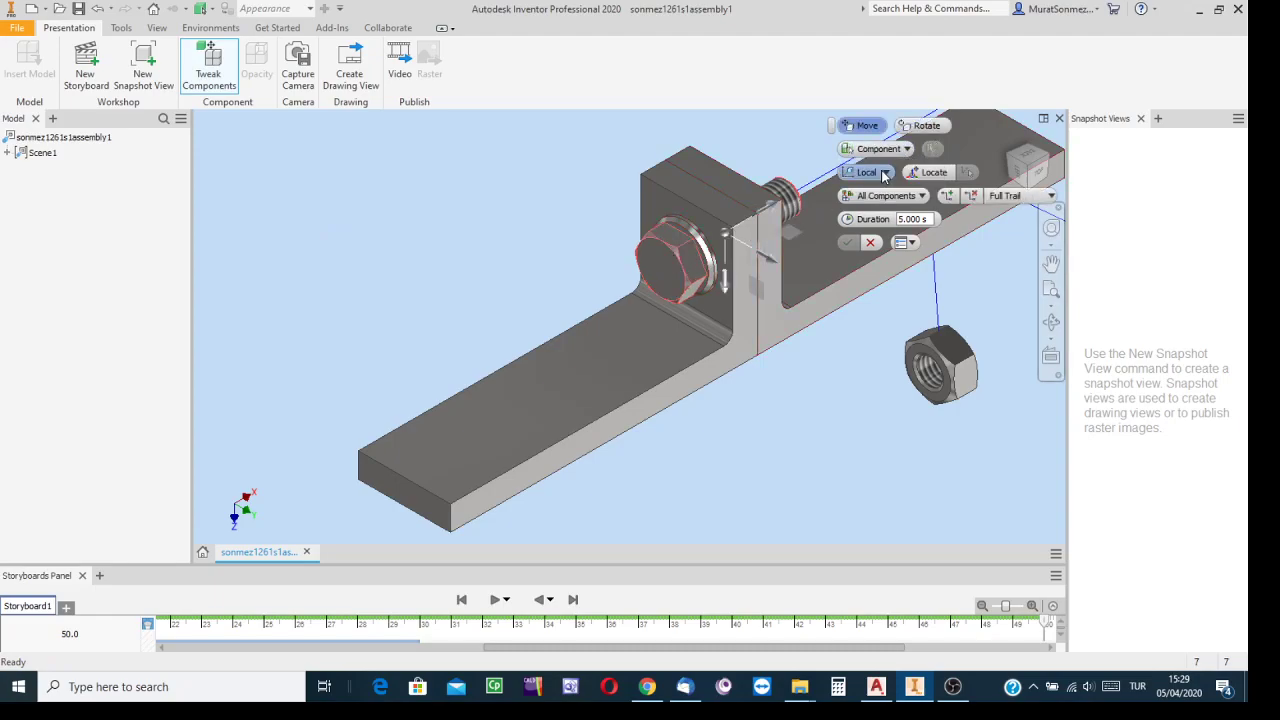
Move the bolt about -116.5 mm along X out of the bracket holes and accept the tweak.
{"action": "left_click", "coordinate": [771, 203]}
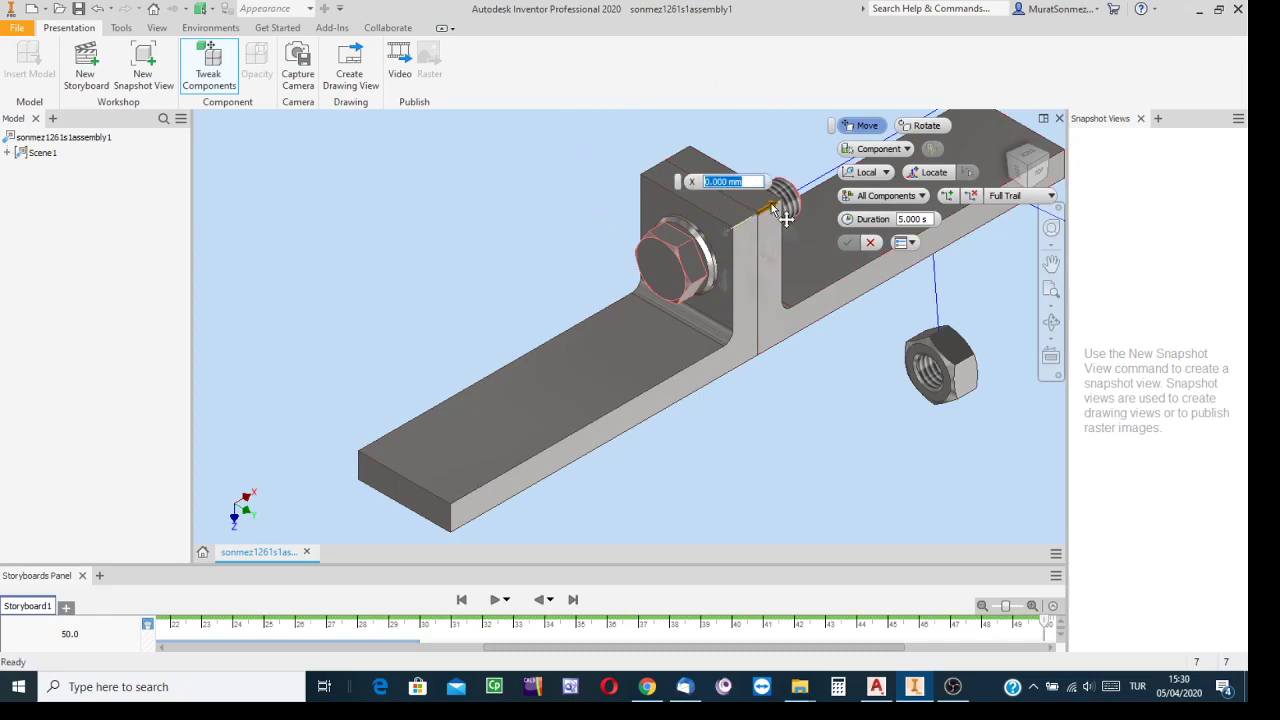
{"action": "left_click_drag", "start_coordinate": [771, 203], "coordinate": [705, 242]}
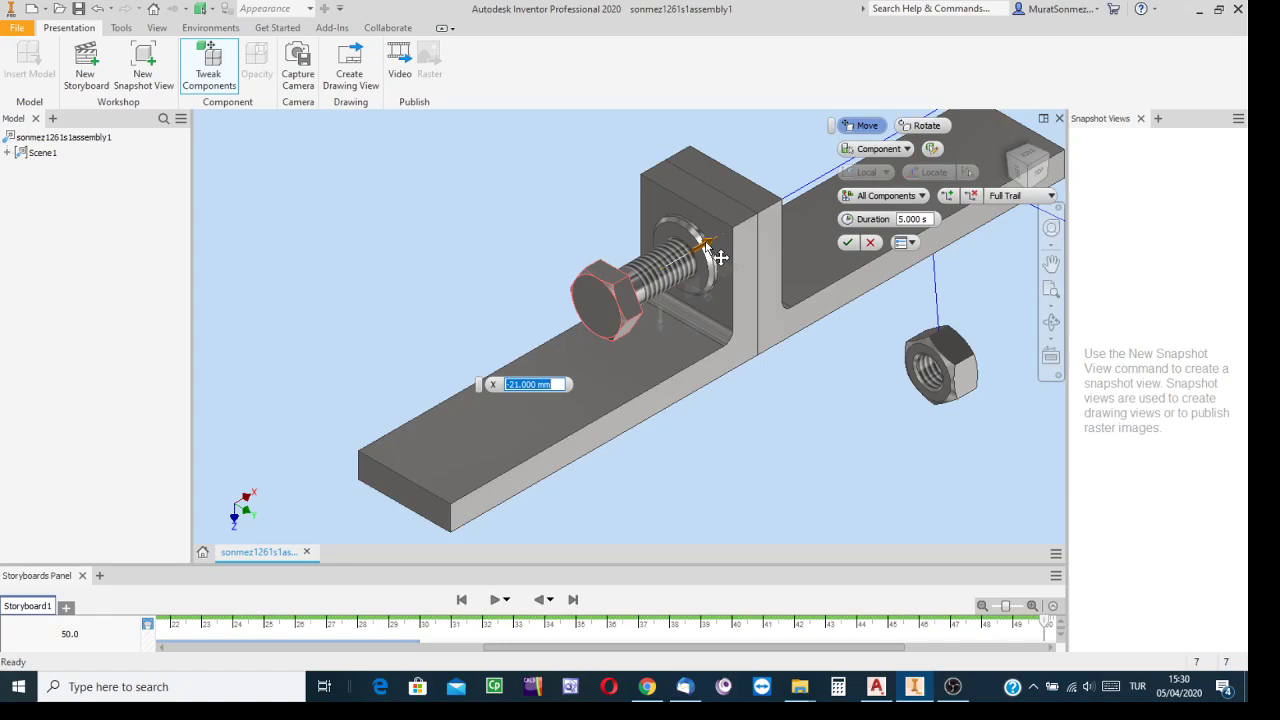
{"action": "left_click_drag", "start_coordinate": [706, 244], "coordinate": [394, 378]}
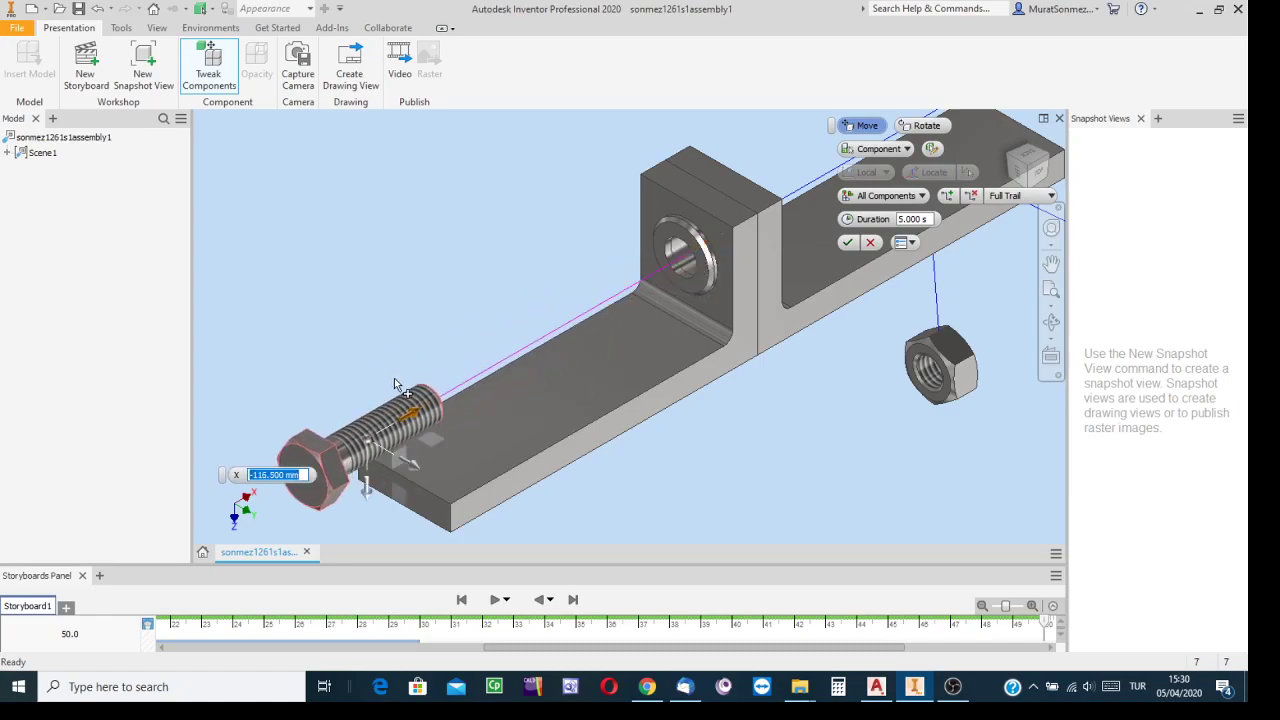
{"action": "left_click", "coordinate": [846, 243]}
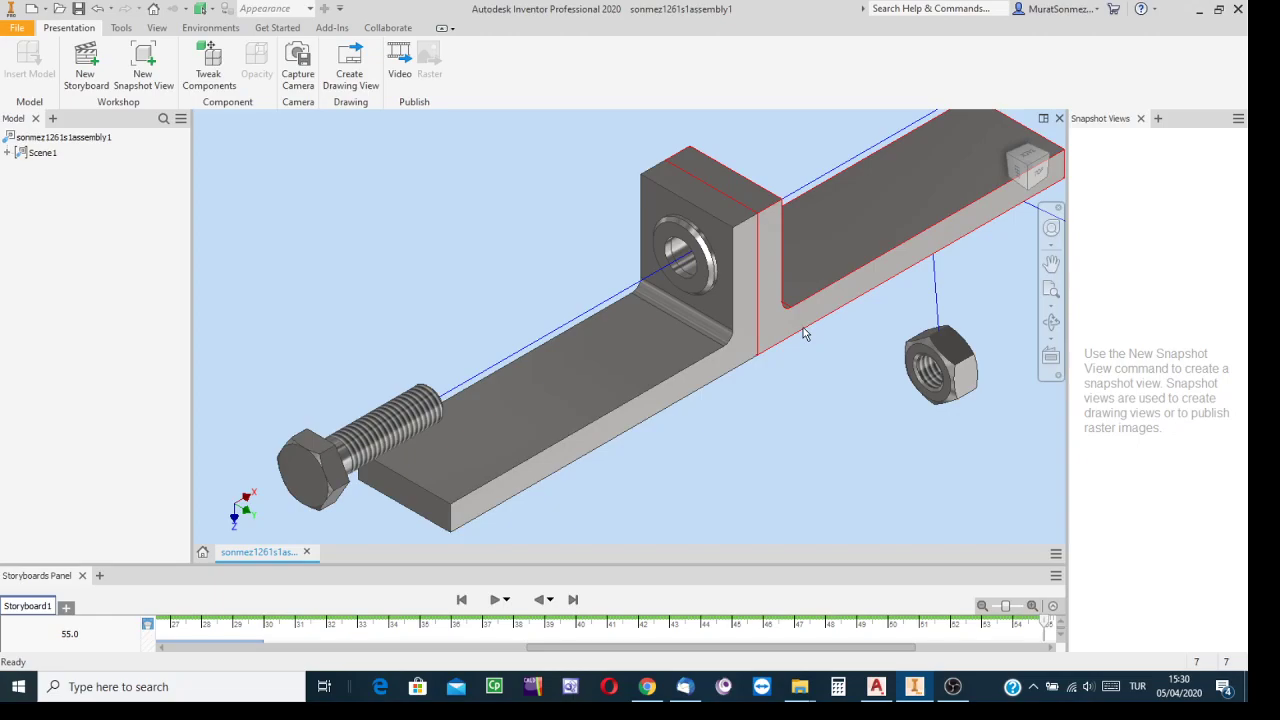
Tweak the bolt farther out along X, about 235.5 mm along Y and about 152 mm along Z, and accept the move.
{"action": "scroll", "coordinate": [805, 333], "scroll_direction": "down", "scroll_amount": 6}
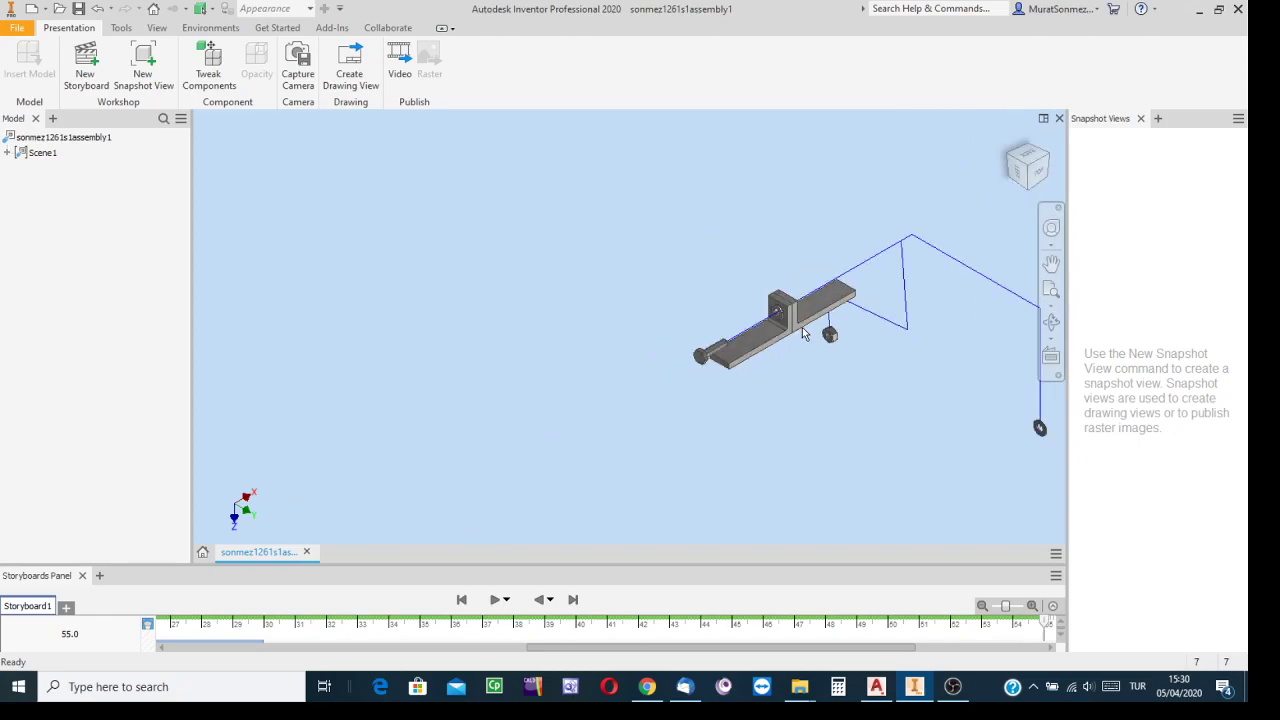
{"action": "middle_click_drag", "start_coordinate": [805, 362], "coordinate": [583, 250]}
{"action": "scroll", "coordinate": [579, 257], "scroll_direction": "up", "scroll_amount": 2}
{"action": "scroll", "coordinate": [579, 257], "scroll_direction": "down", "scroll_amount": 2}
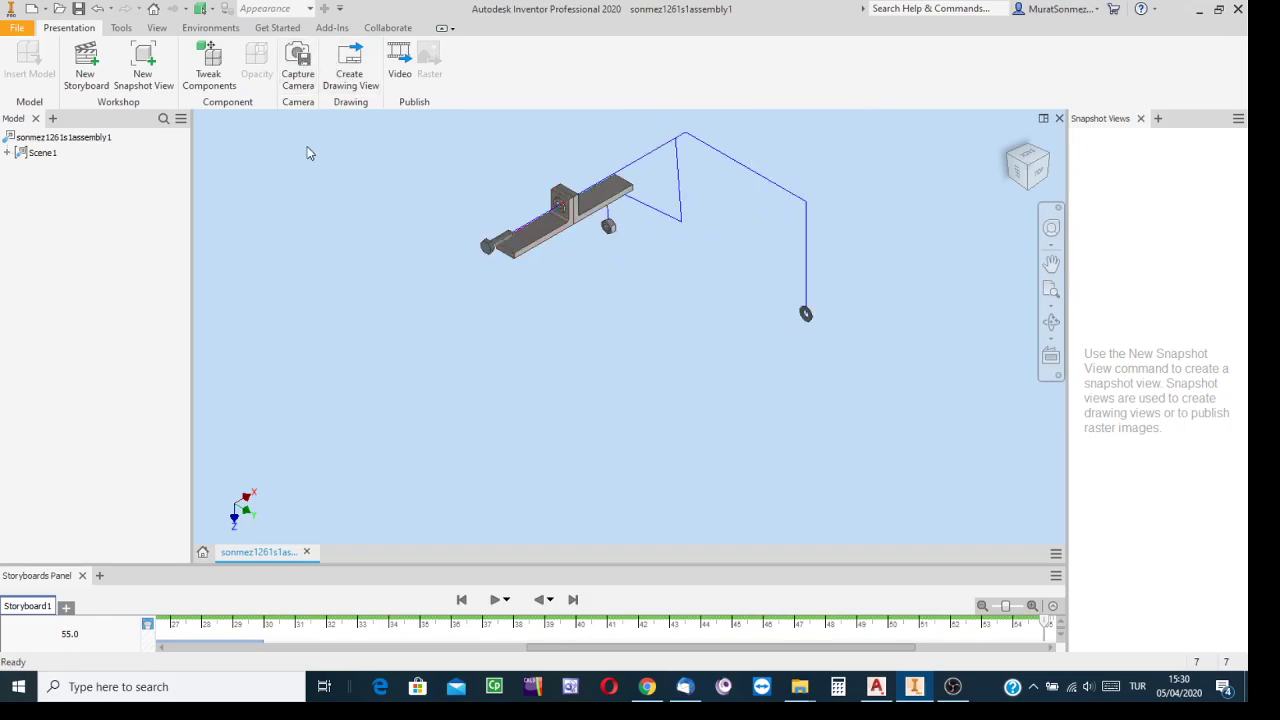
{"action": "left_click", "coordinate": [212, 62]}
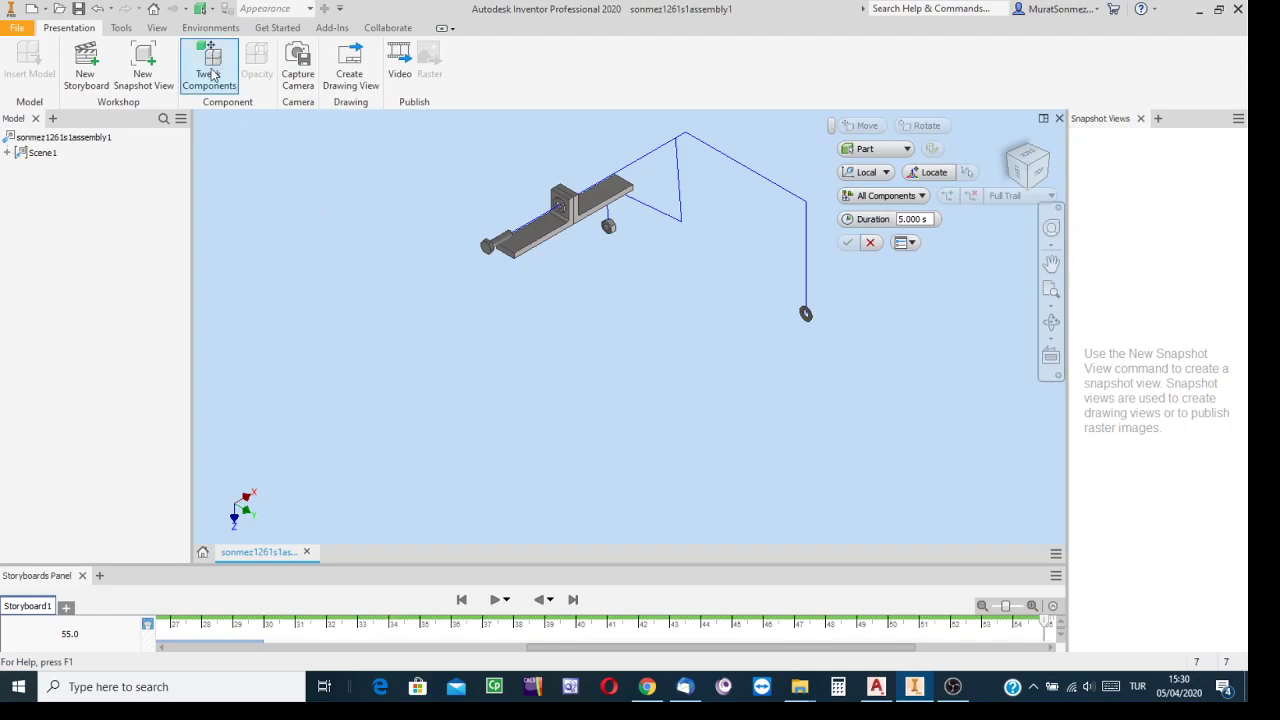
{"action": "left_click", "coordinate": [489, 250]}
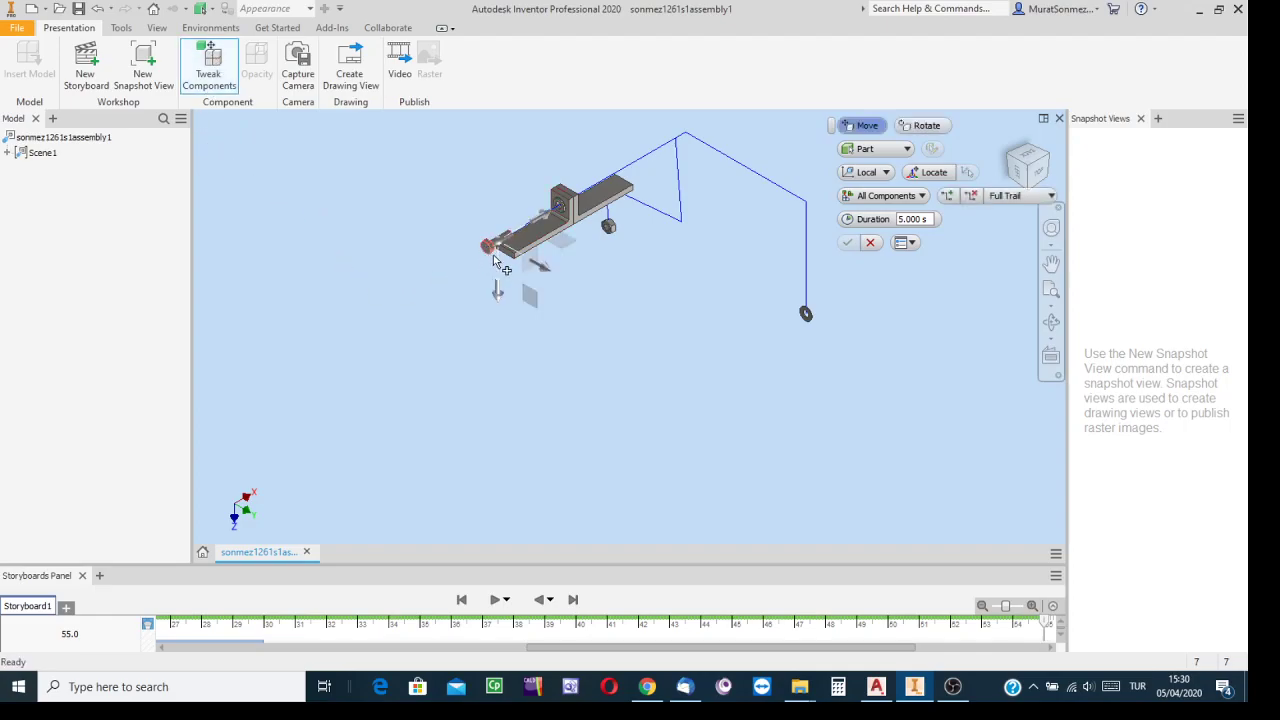
{"action": "left_click_drag", "start_coordinate": [549, 214], "coordinate": [568, 424]}
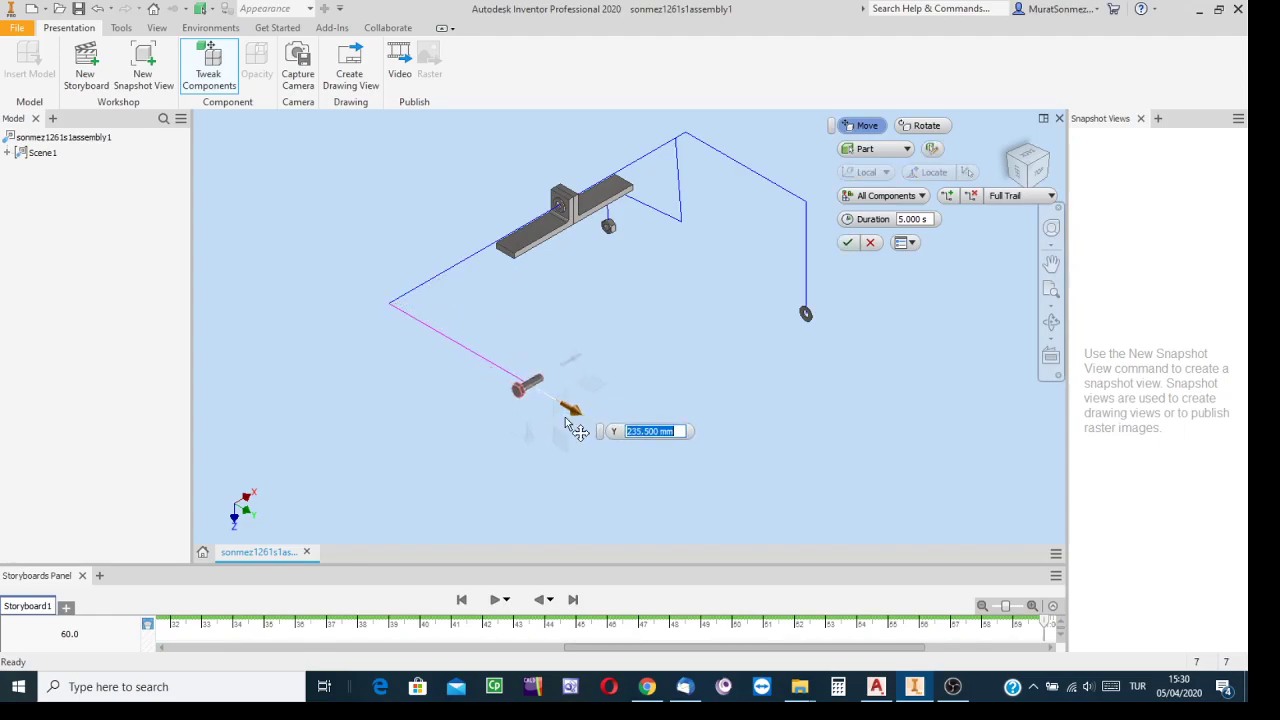
{"action": "left_click_drag", "start_coordinate": [568, 424], "coordinate": [534, 537]}
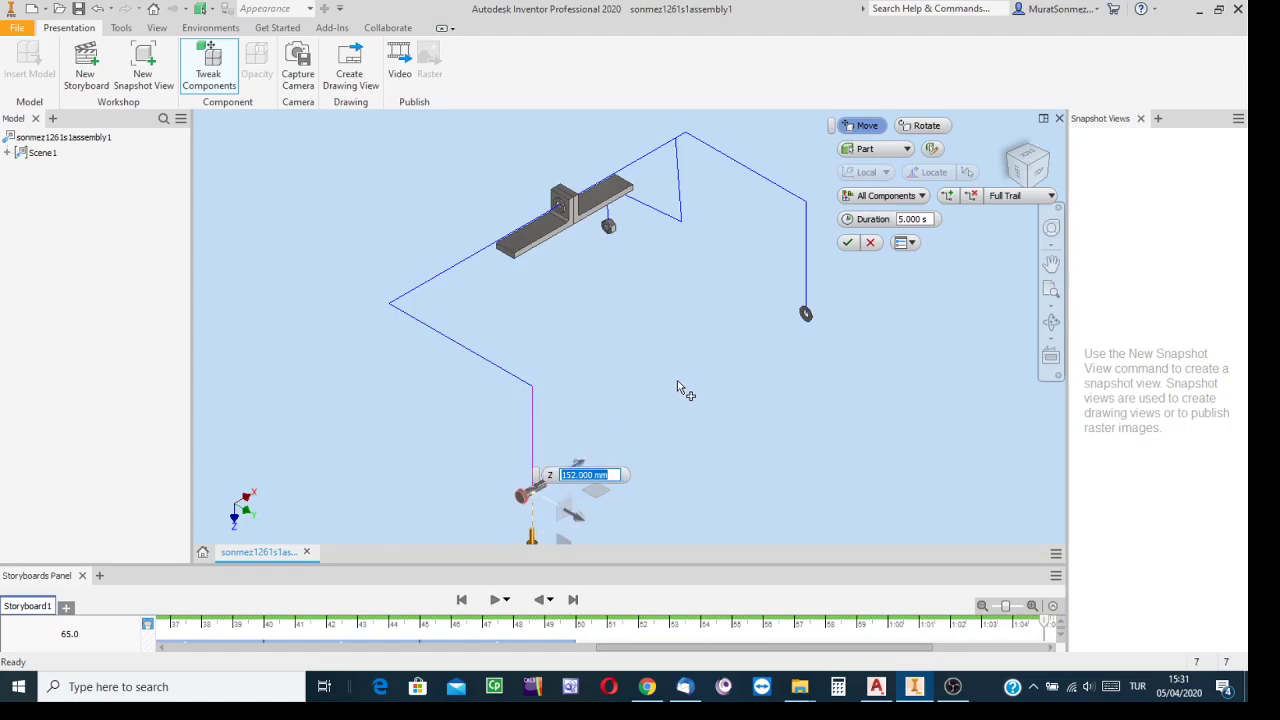
{"action": "left_click", "coordinate": [847, 244]}
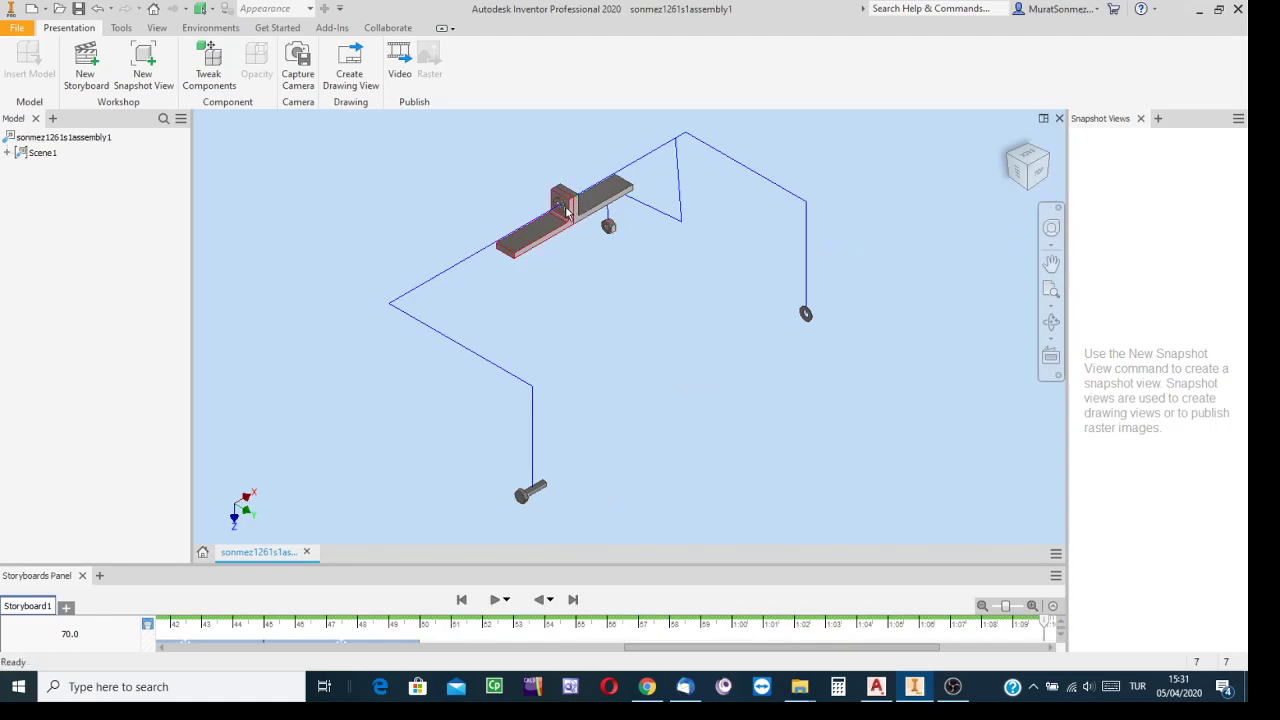
Tweak the washer on the bolt-side bracket about -73 mm along X, away from the hole, and accept the move.
{"action": "scroll", "coordinate": [566, 208], "scroll_direction": "up", "scroll_amount": 10}
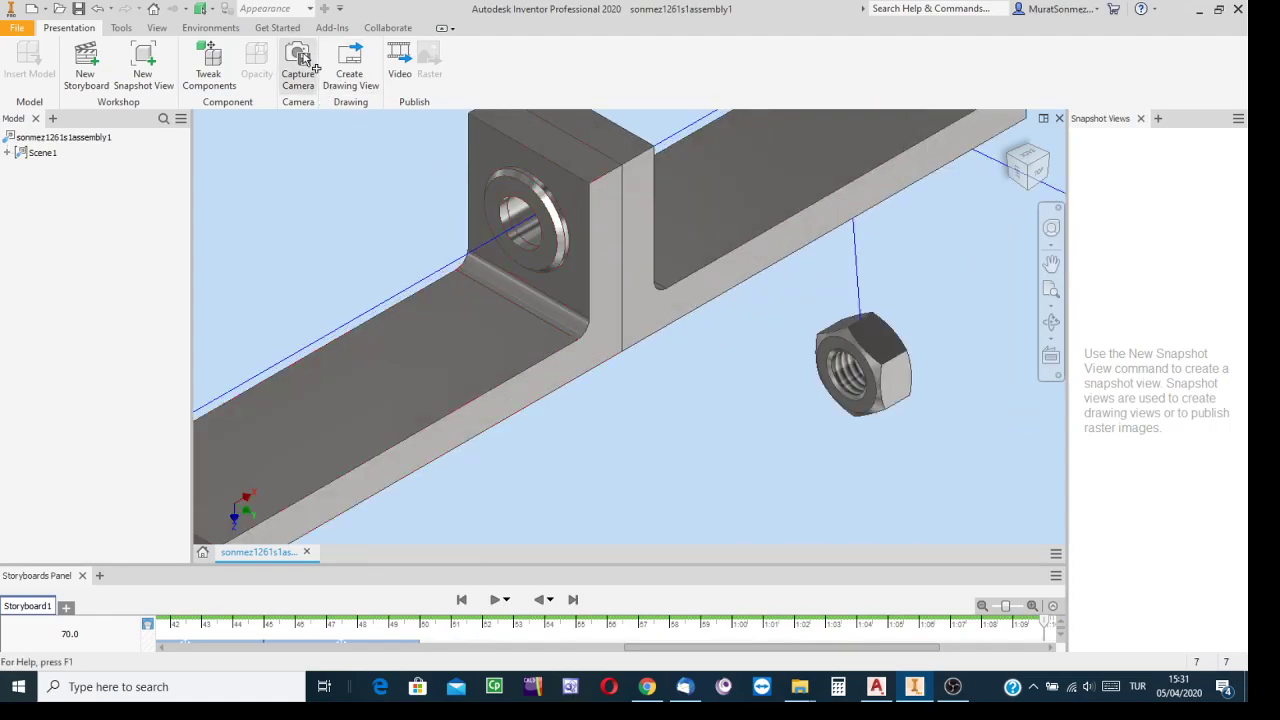
{"action": "left_click", "coordinate": [214, 58]}
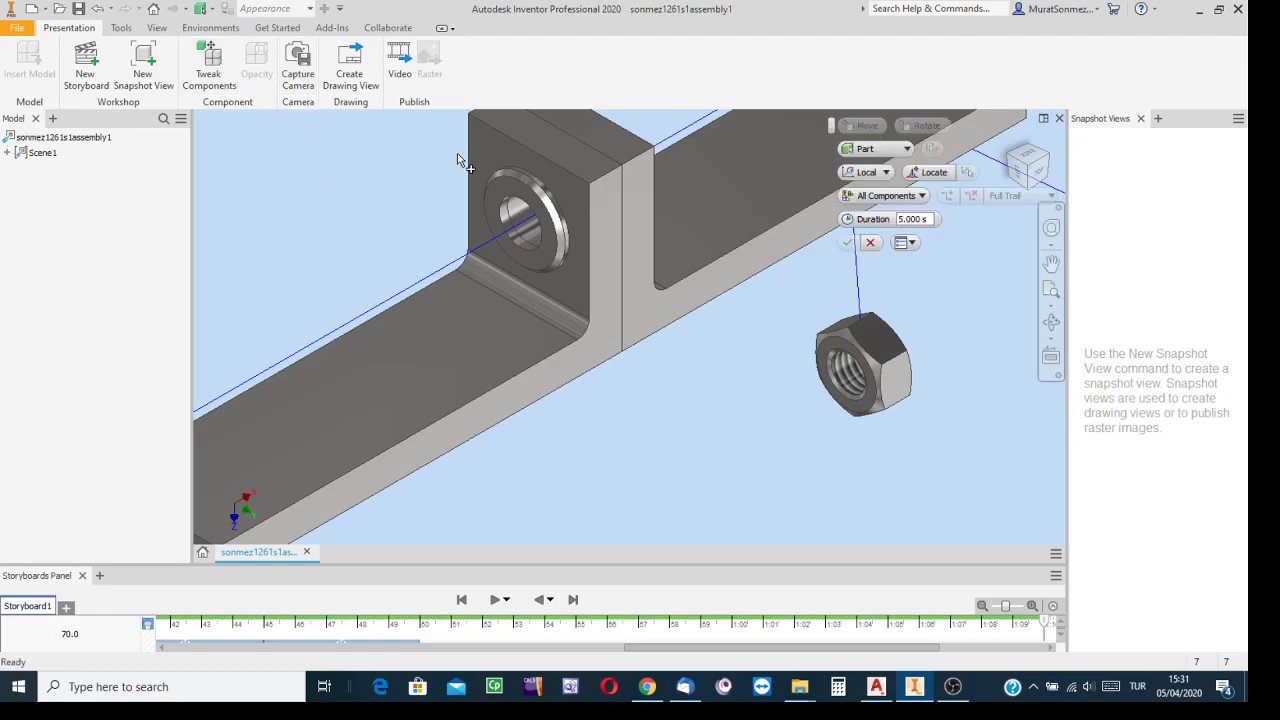
{"action": "left_click", "coordinate": [504, 184]}
{"action": "left_click_drag", "start_coordinate": [570, 193], "coordinate": [259, 346]}
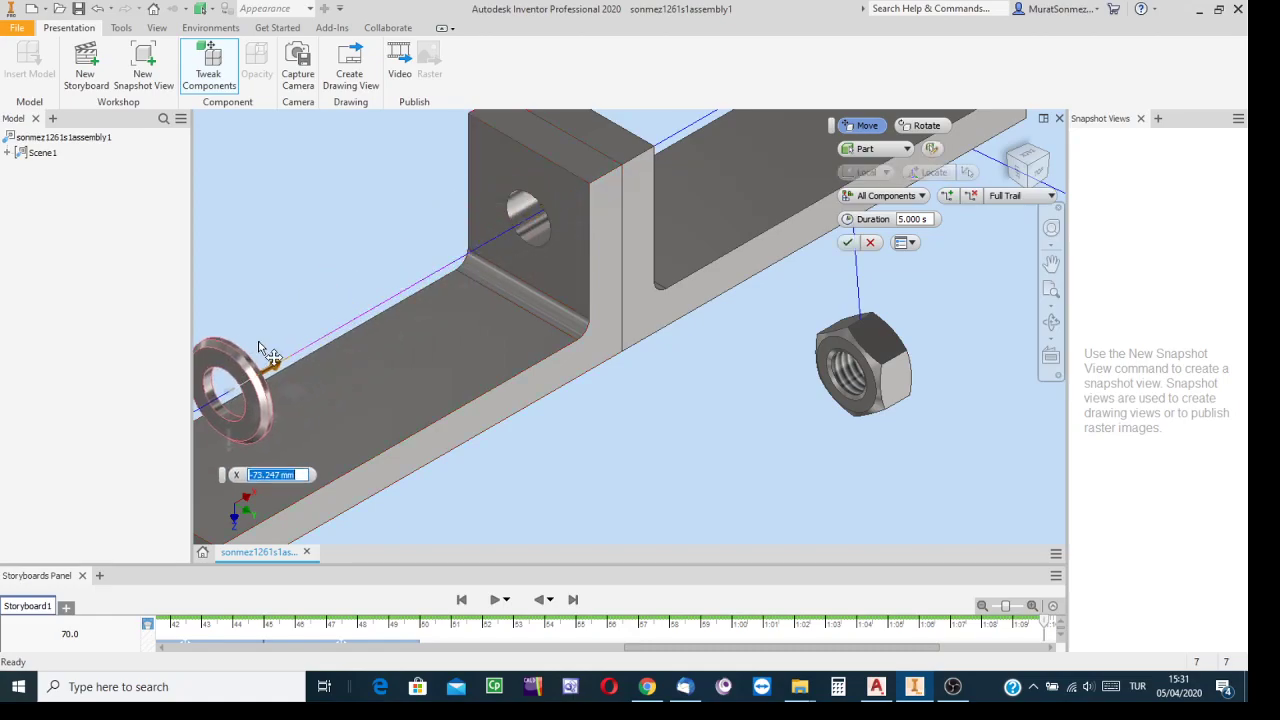
{"action": "left_click", "coordinate": [846, 244]}
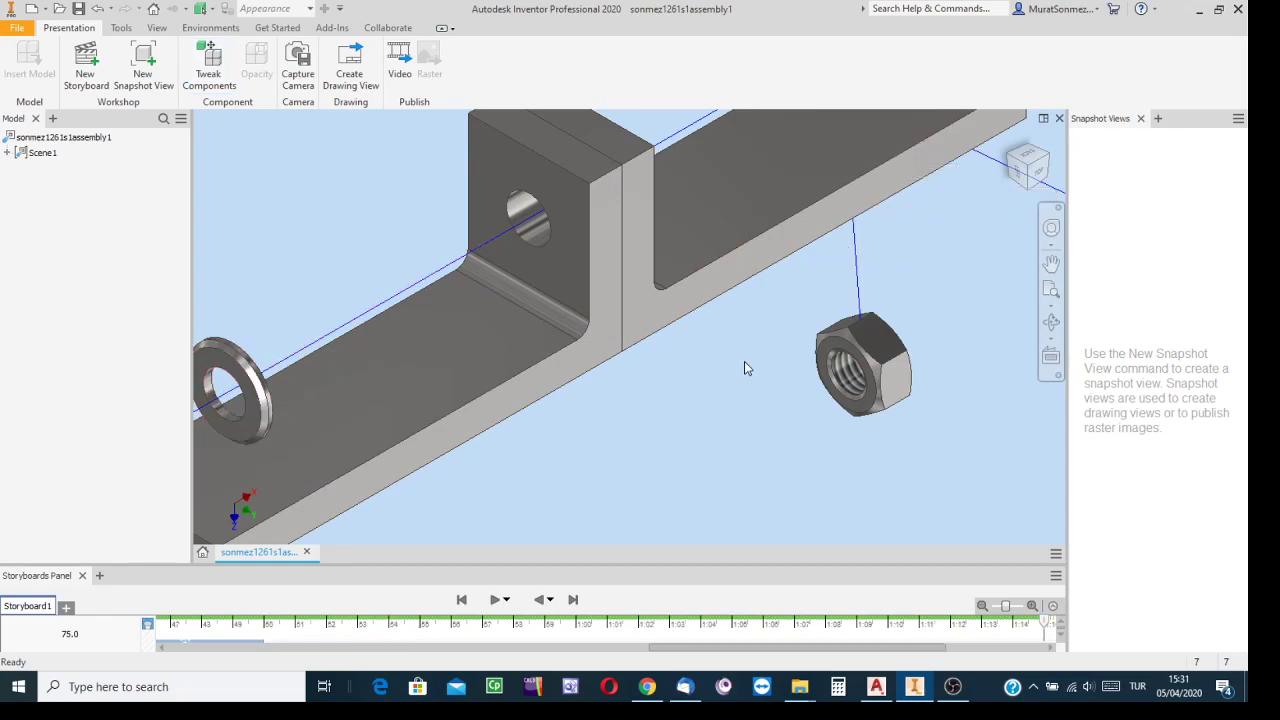
Capture a camera position showing the whole exploded assembly, from the detached bolt to the far washer.
{"action": "scroll", "coordinate": [744, 368], "scroll_direction": "down", "scroll_amount": 5}
{"action": "middle_click_drag", "start_coordinate": [746, 383], "coordinate": [645, 269]}
{"action": "scroll", "coordinate": [726, 320], "scroll_direction": "down", "scroll_amount": 5}
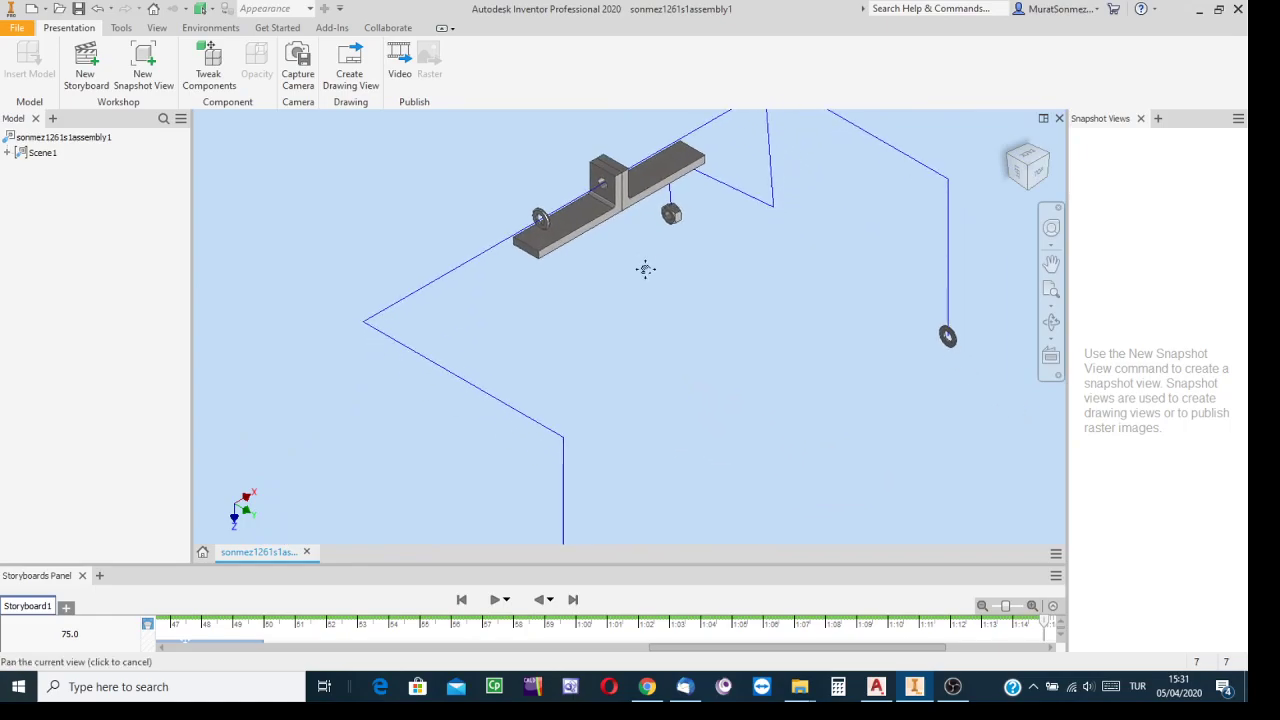
{"action": "scroll", "coordinate": [671, 320], "scroll_direction": "down", "scroll_amount": 4}
{"action": "middle_click_drag", "start_coordinate": [671, 320], "coordinate": [609, 299]}
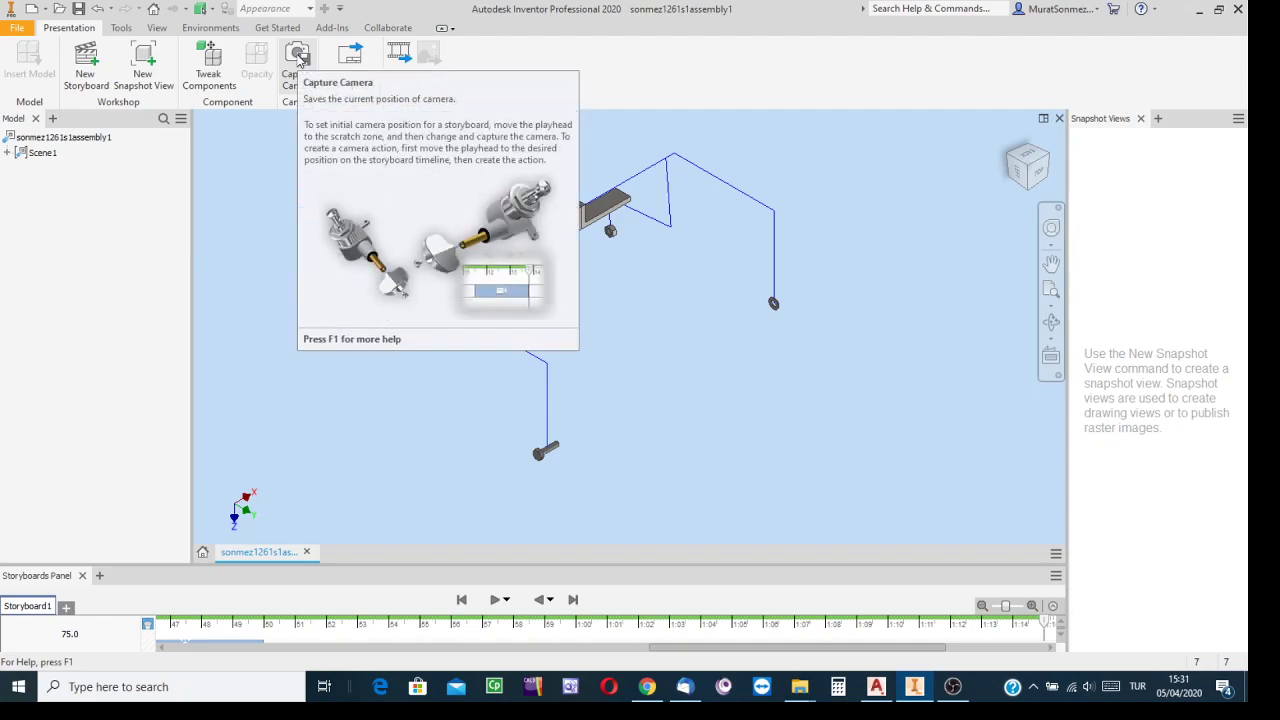
{"action": "left_click", "coordinate": [298, 56]}
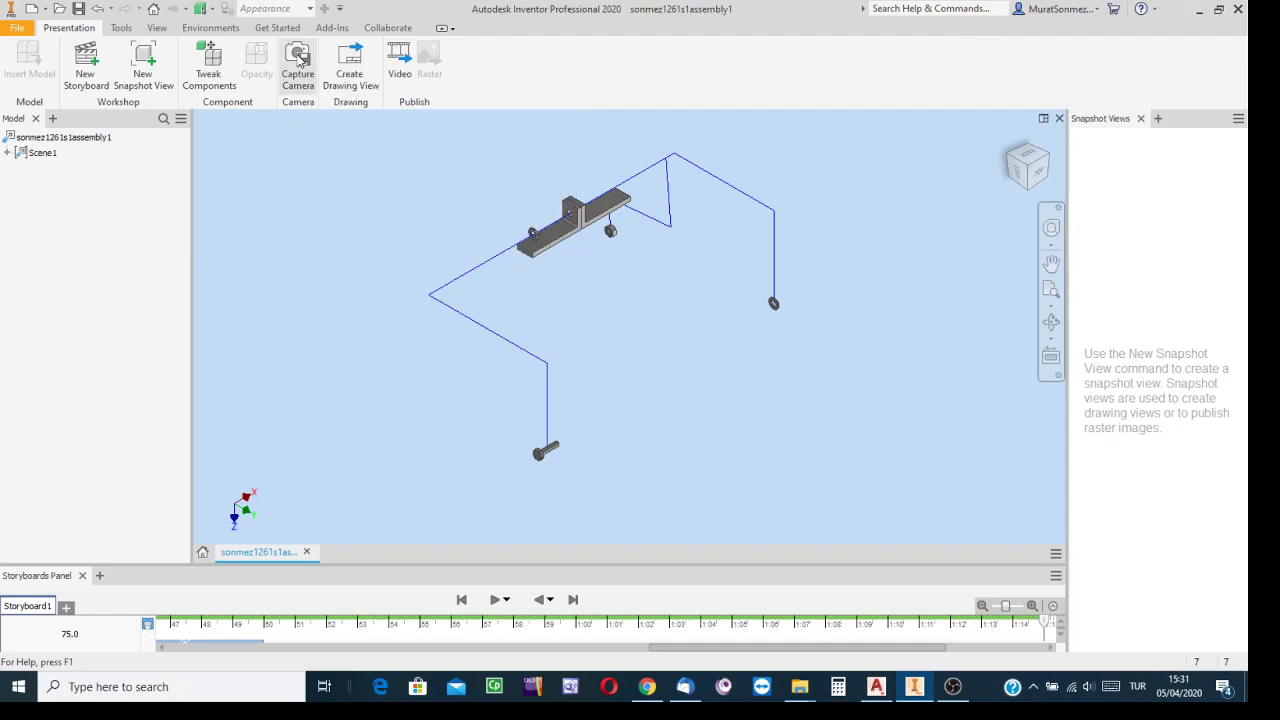
Tweak the bolt-side washer farther out, about 332.5 mm along Y, 287 mm back along X and 75.5 mm along Z, and accept the moves.
{"action": "left_click", "coordinate": [209, 62]}
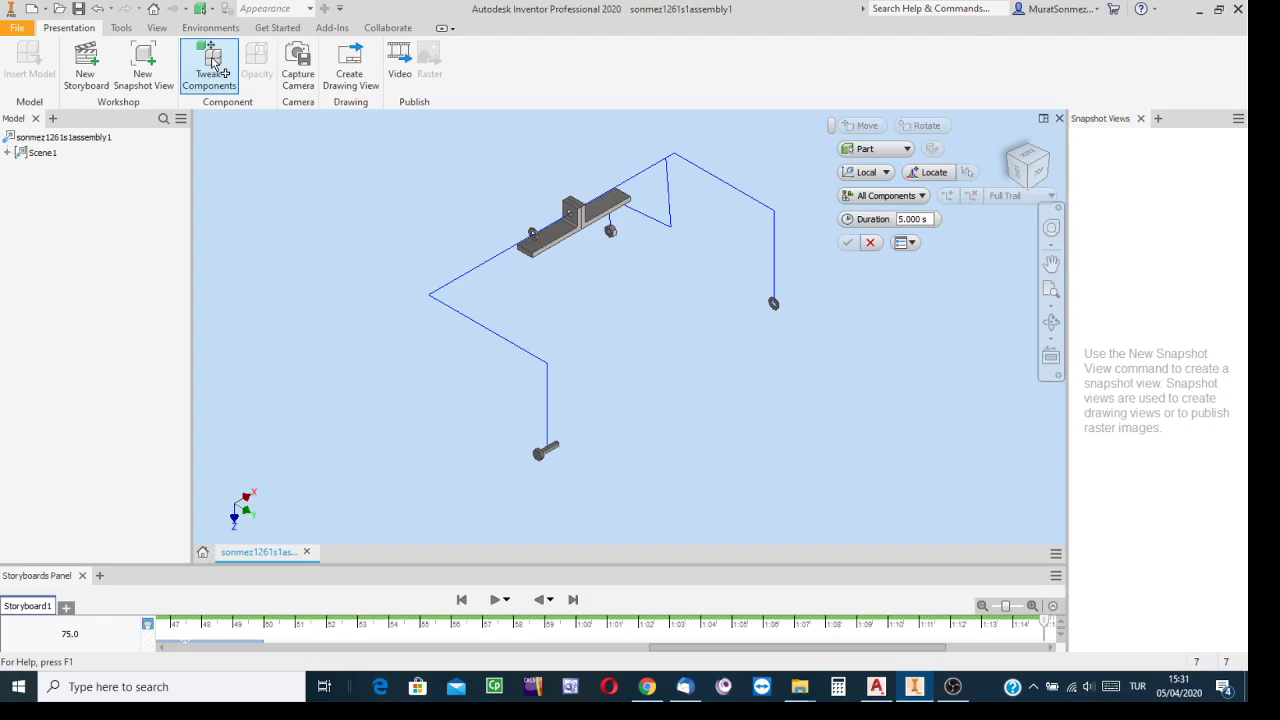
{"action": "left_click", "coordinate": [550, 244]}
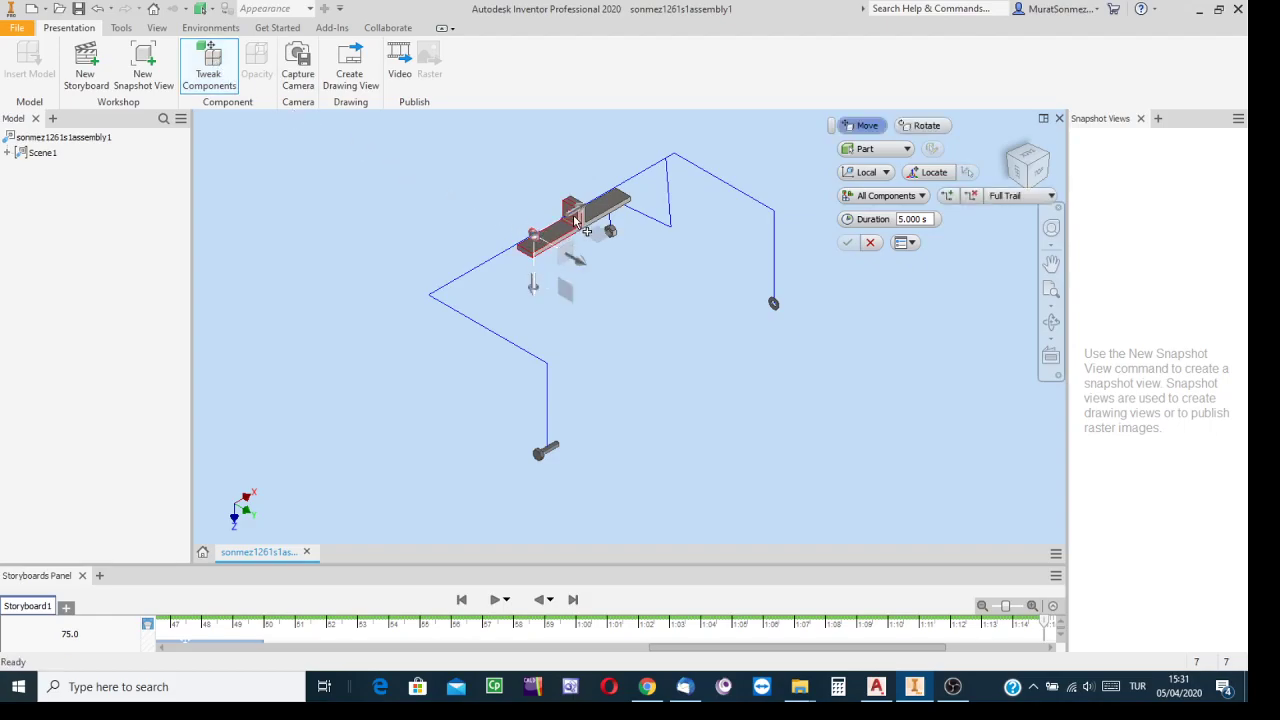
{"action": "left_click_drag", "start_coordinate": [590, 218], "coordinate": [509, 253]}
{"action": "left_click_drag", "start_coordinate": [524, 304], "coordinate": [680, 402]}
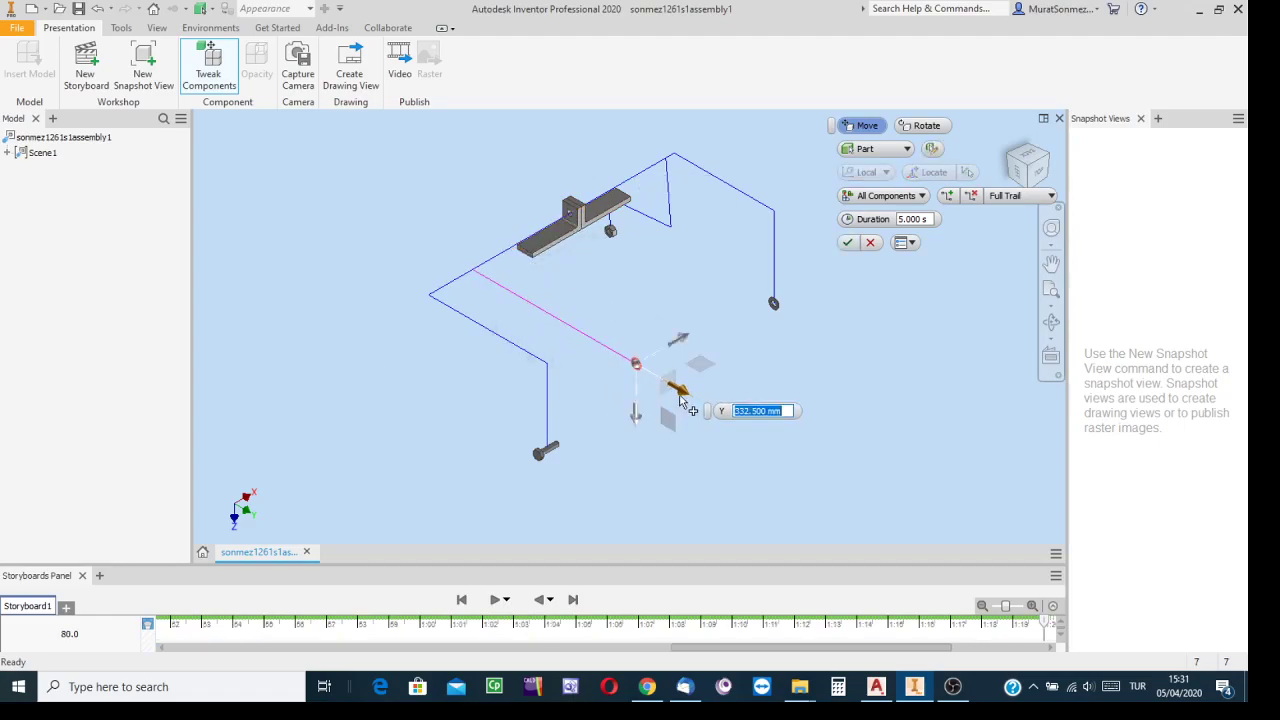
{"action": "left_click_drag", "start_coordinate": [680, 342], "coordinate": [822, 249]}
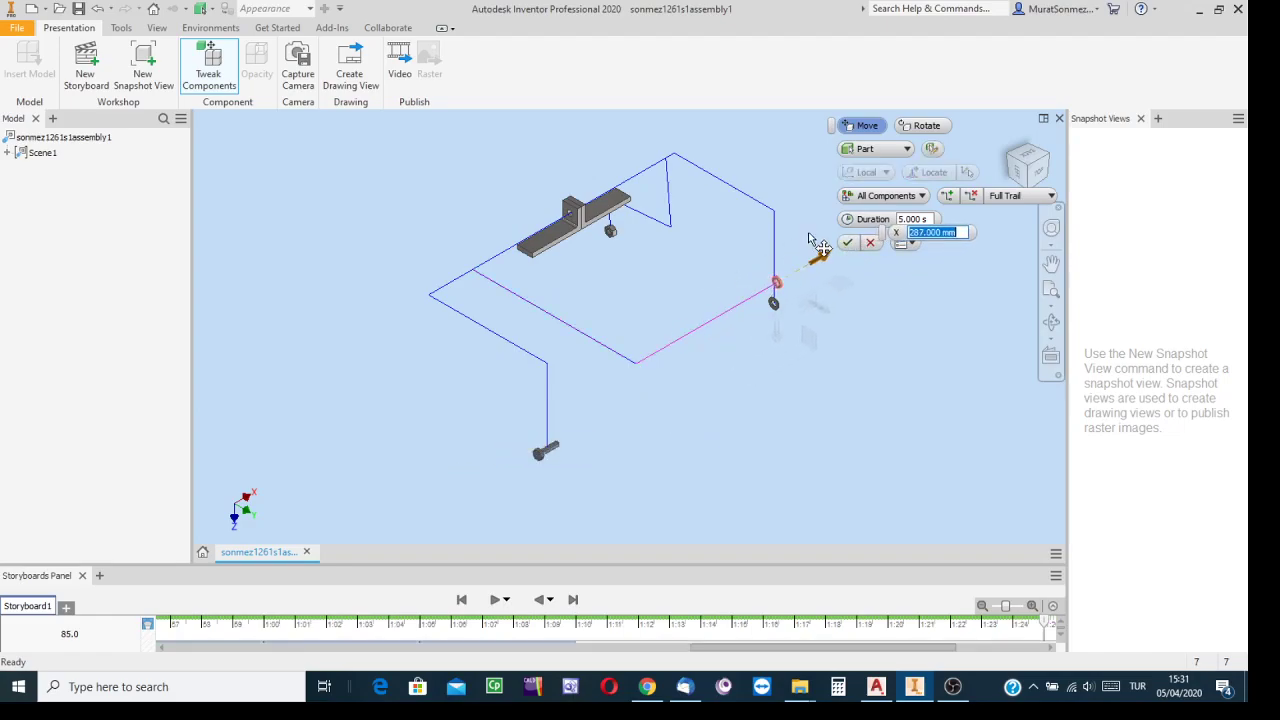
{"action": "left_click_drag", "start_coordinate": [778, 340], "coordinate": [776, 373]}
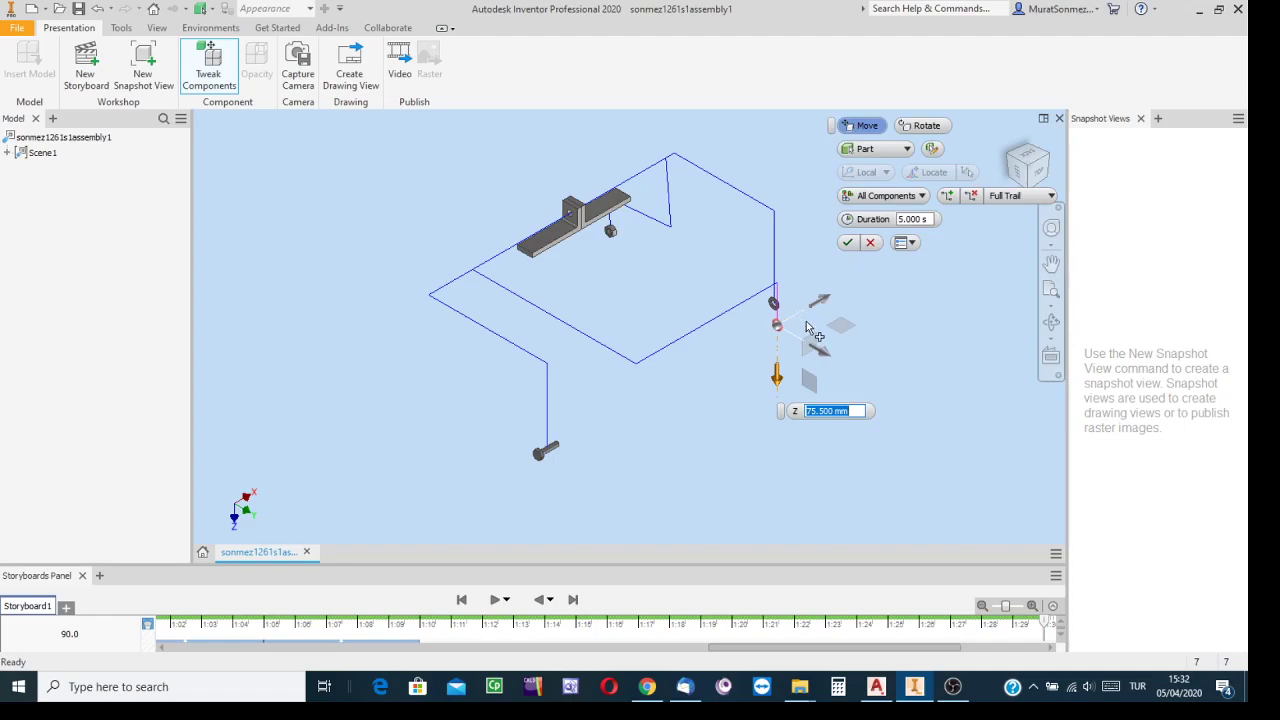
{"action": "left_click", "coordinate": [846, 244]}
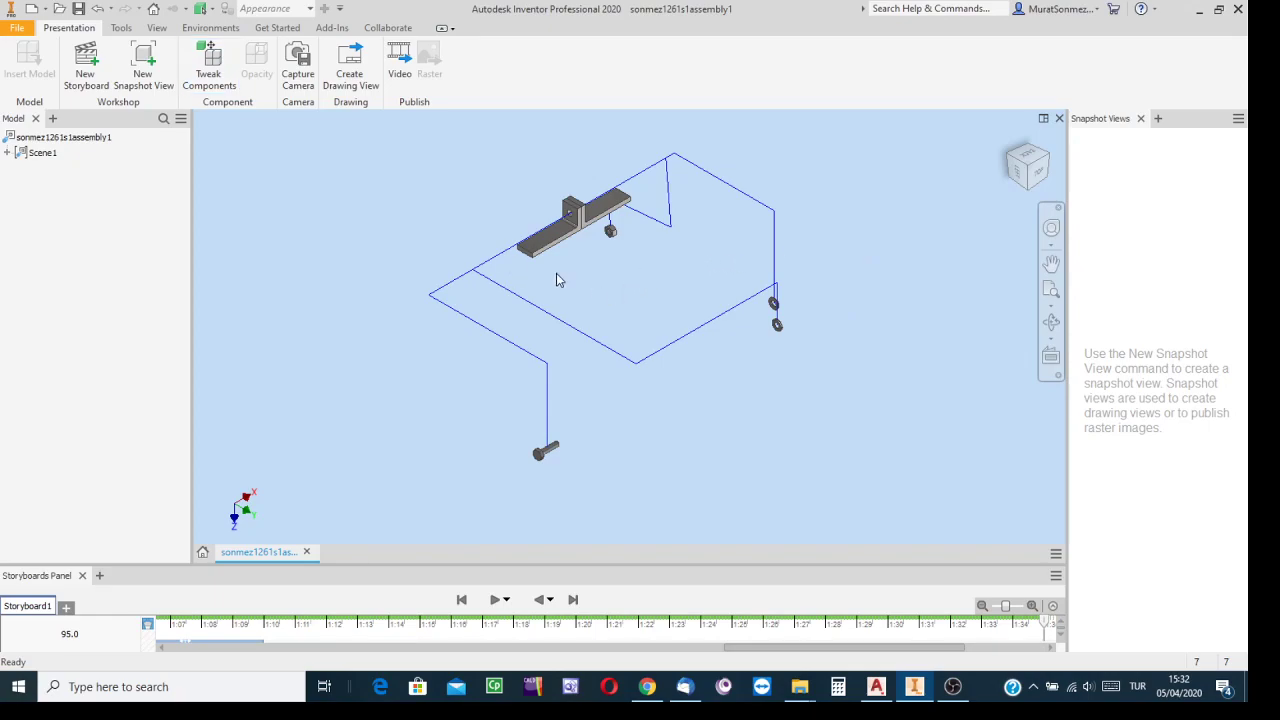
Tweak the bolt-side bracket sideways out of the assembly and about 272 mm downward, and accept the moves.
{"action": "left_click", "coordinate": [212, 61]}
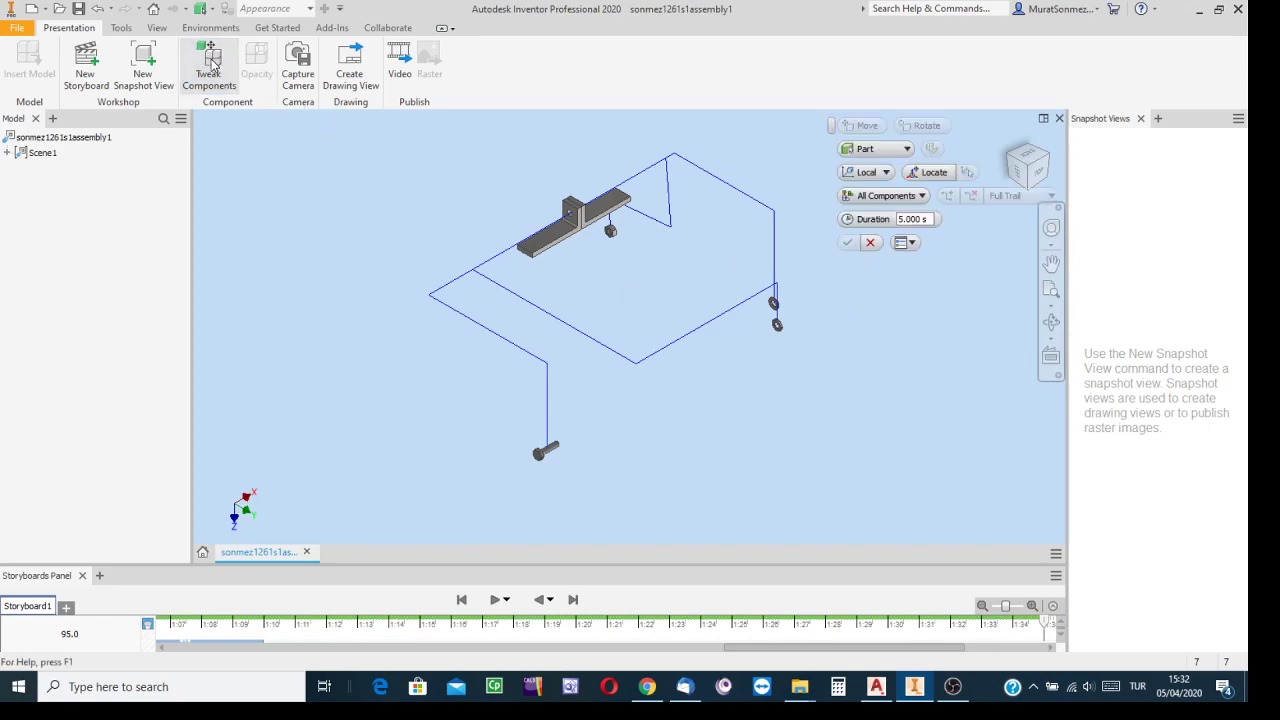
{"action": "left_click", "coordinate": [541, 253]}
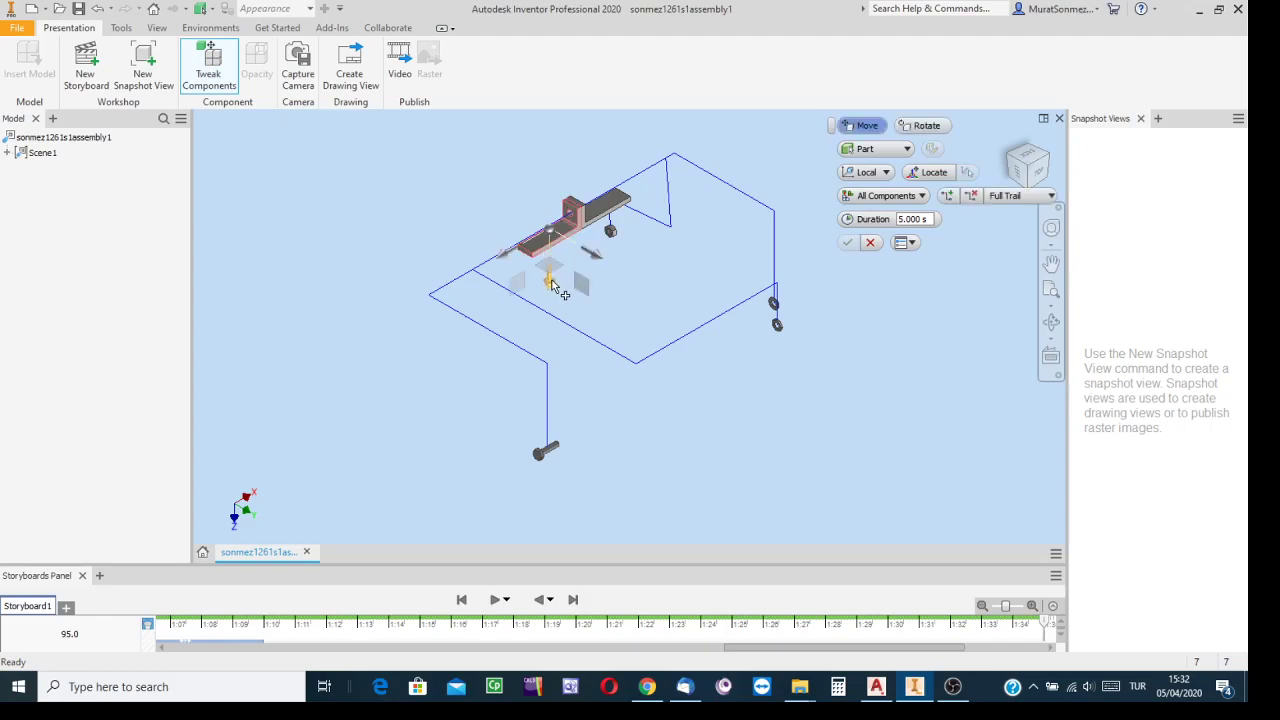
{"action": "left_click_drag", "start_coordinate": [552, 285], "coordinate": [572, 246]}
{"action": "left_click_drag", "start_coordinate": [514, 201], "coordinate": [469, 374]}
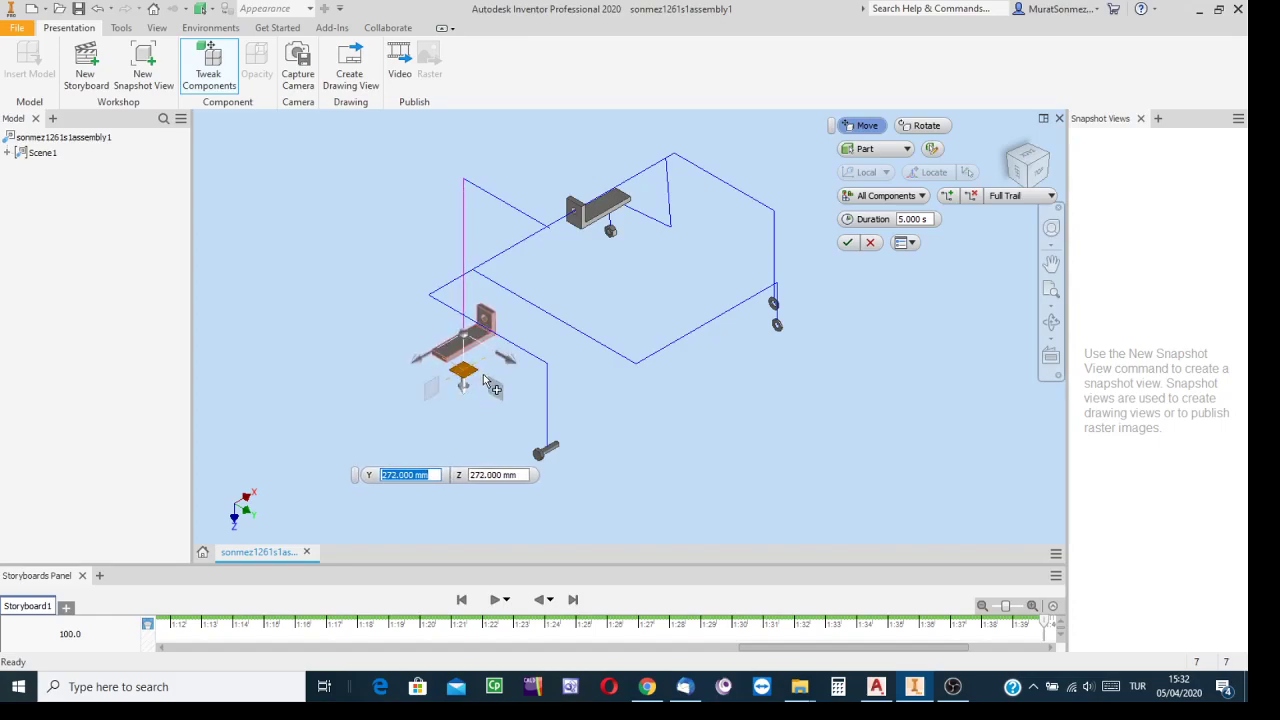
{"action": "left_click", "coordinate": [845, 242]}
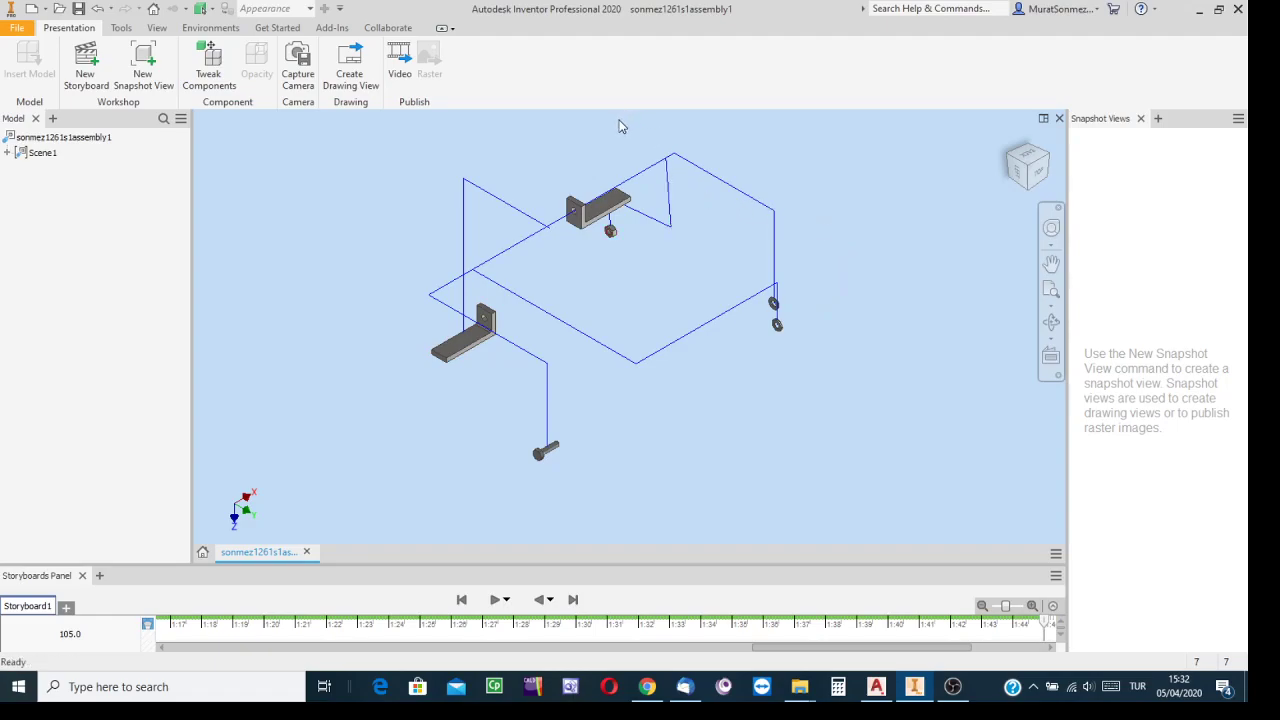
Tweak the remaining bracket about -367 mm along its Z axis and about 148 mm along its X axis, and accept the moves.
{"action": "left_click", "coordinate": [212, 62]}
{"action": "left_click", "coordinate": [620, 207]}
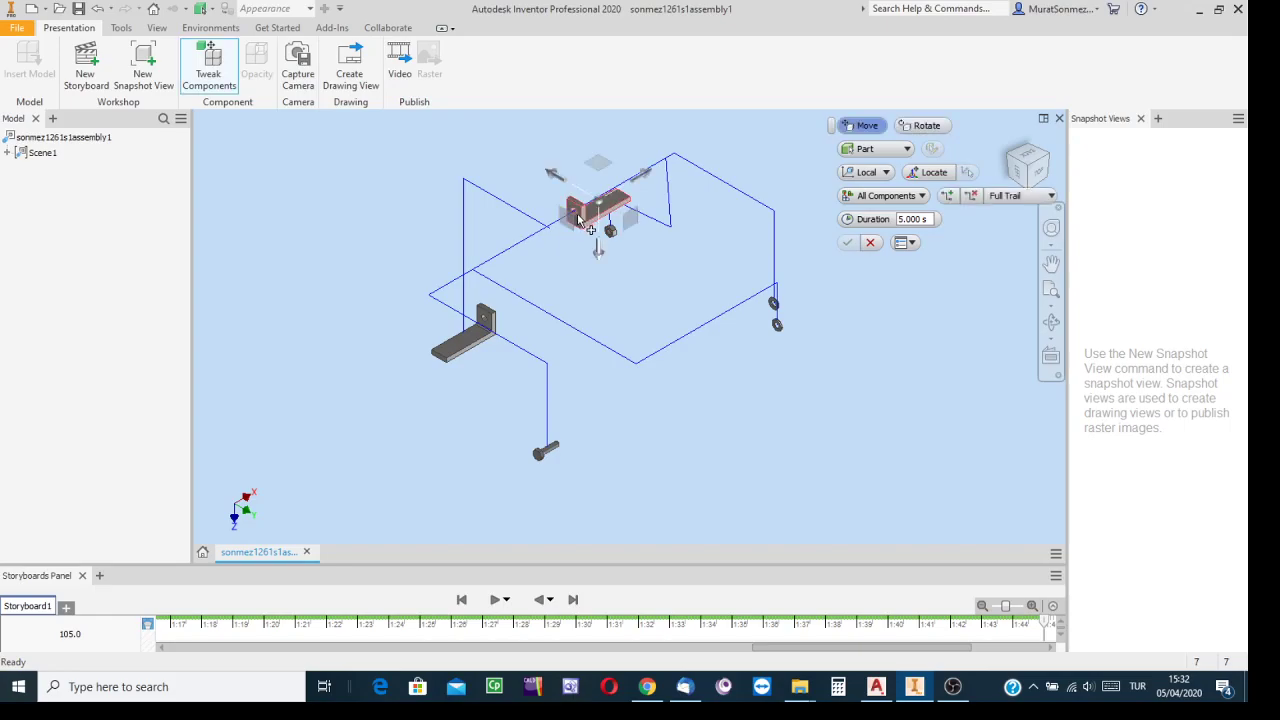
{"action": "left_click_drag", "start_coordinate": [642, 178], "coordinate": [440, 296]}
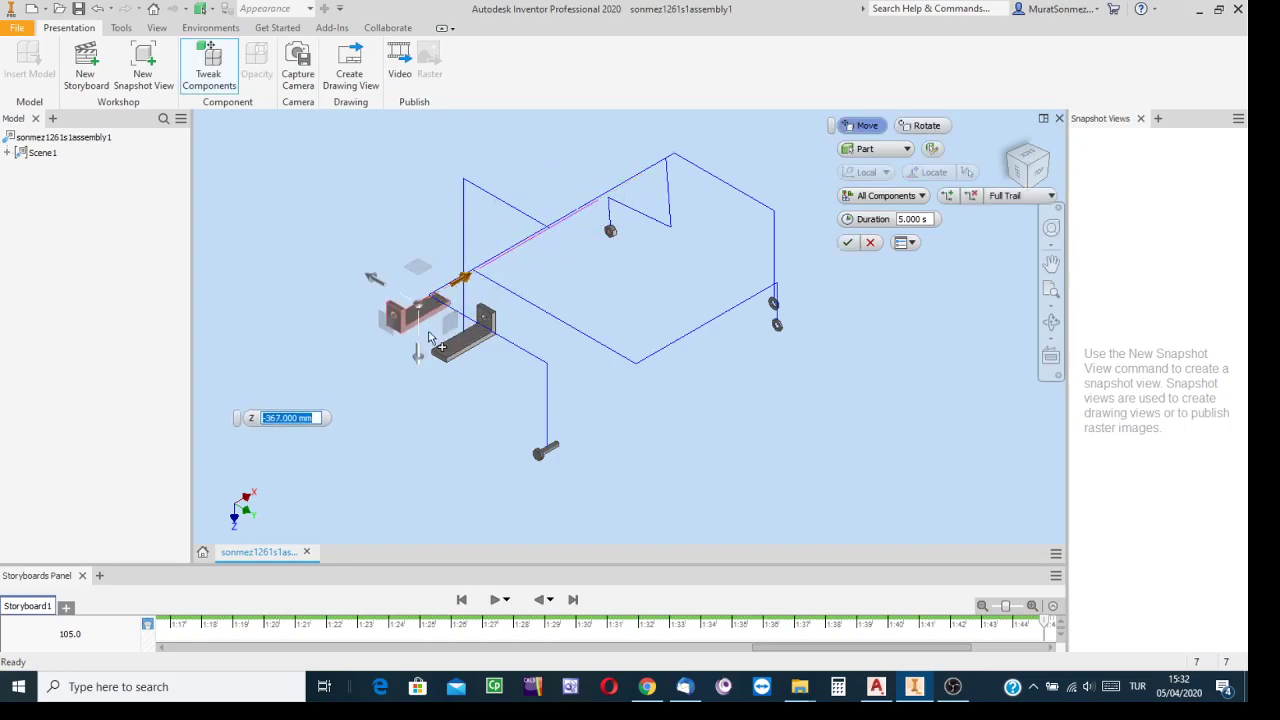
{"action": "left_click_drag", "start_coordinate": [419, 355], "coordinate": [430, 416]}
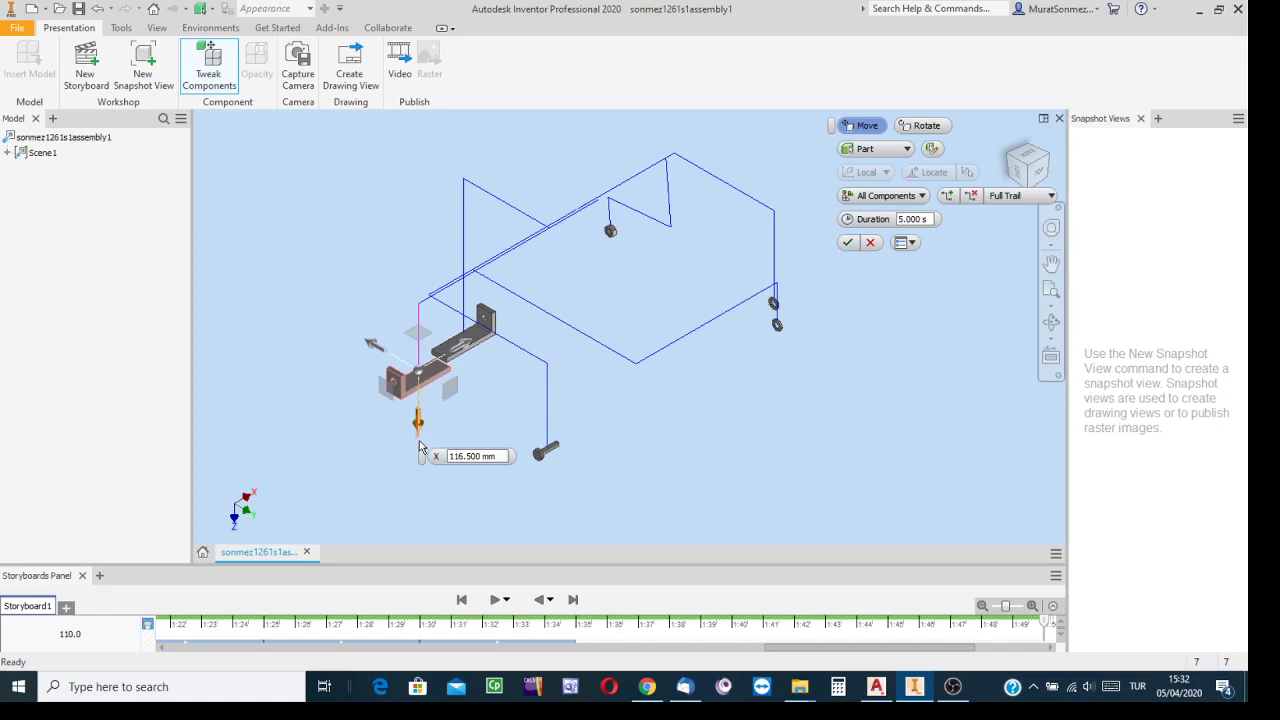
{"action": "left_click_drag", "start_coordinate": [419, 438], "coordinate": [420, 456]}
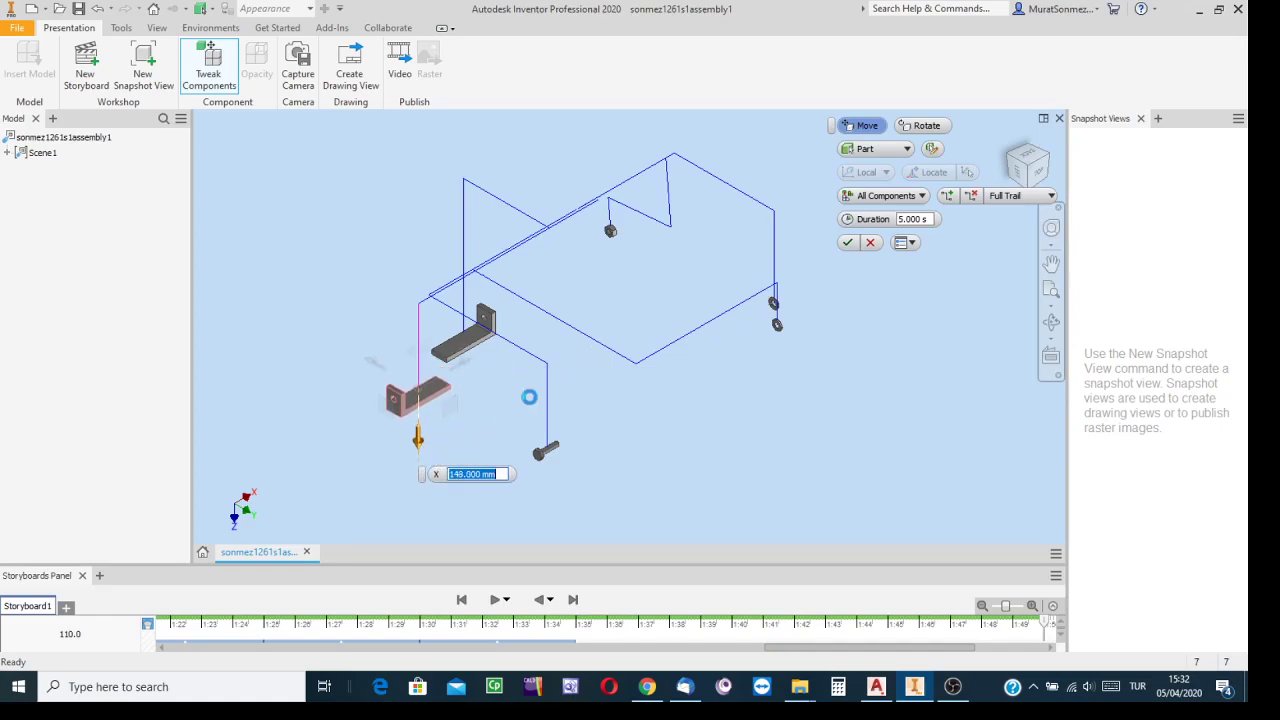
{"action": "left_click", "coordinate": [847, 242]}
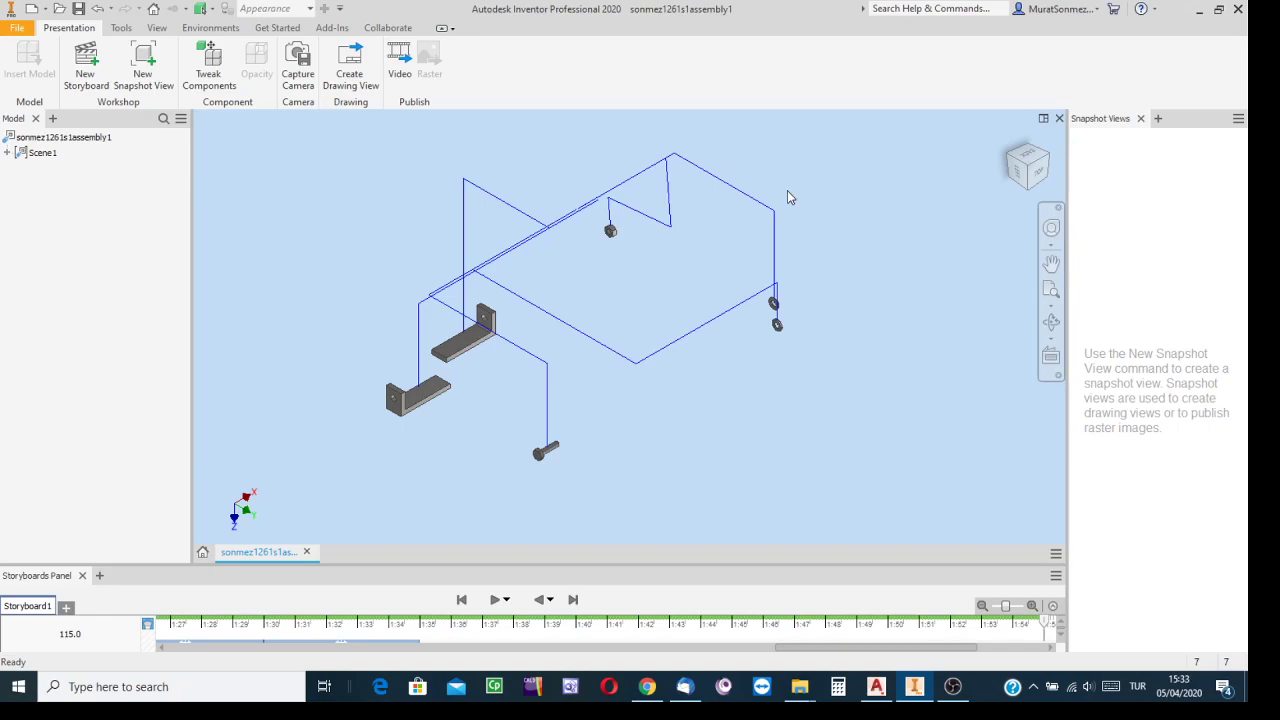
Create a snapshot view of the exploded assembly and start a drawing view from it, agreeing to save the document.
{"action": "left_click", "coordinate": [143, 62]}
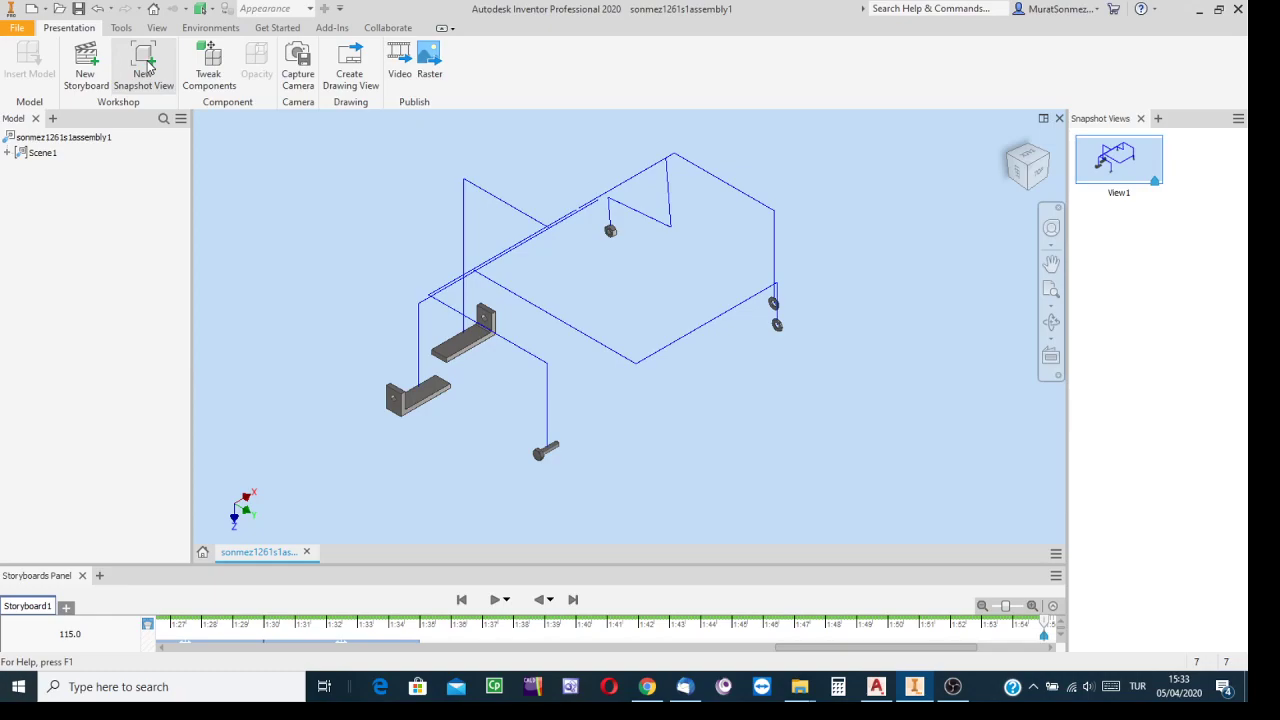
{"action": "left_click", "coordinate": [349, 64]}
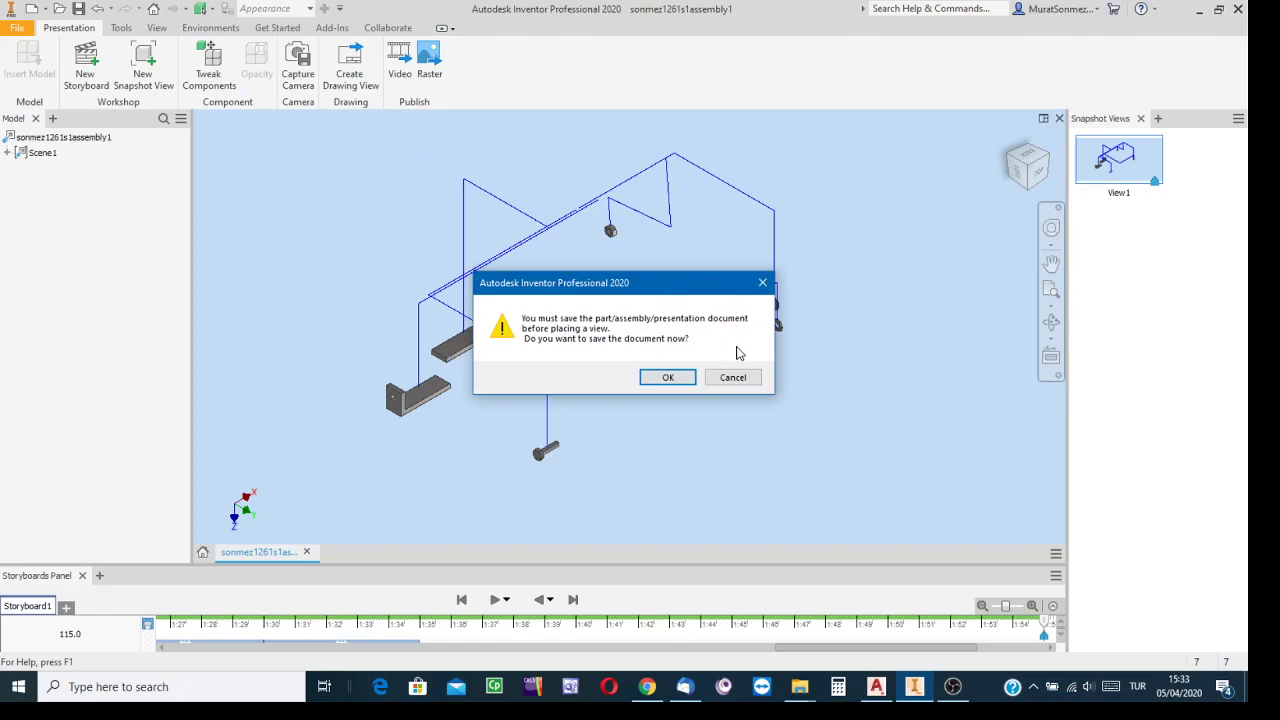
{"action": "left_click", "coordinate": [667, 378]}
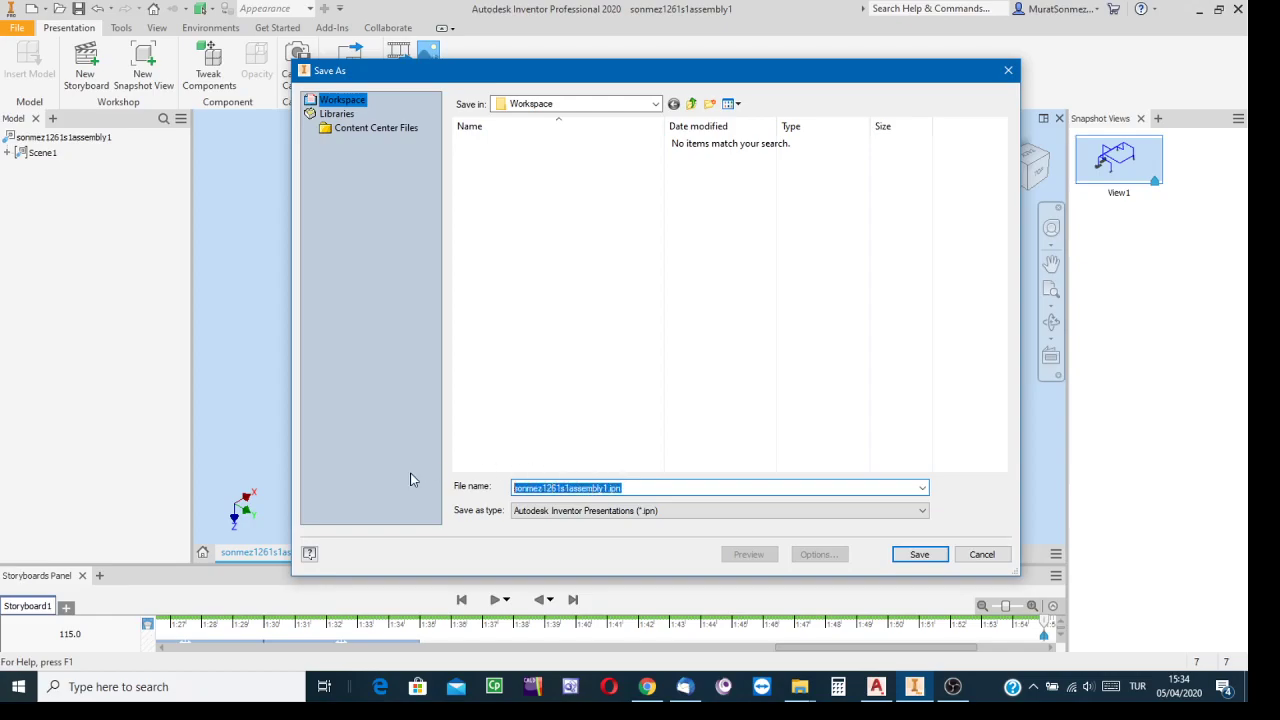
Save the presentation in the Workspace folder as sonmez1261animation1april5.ipn.
{"action": "type", "text": "sonme"}
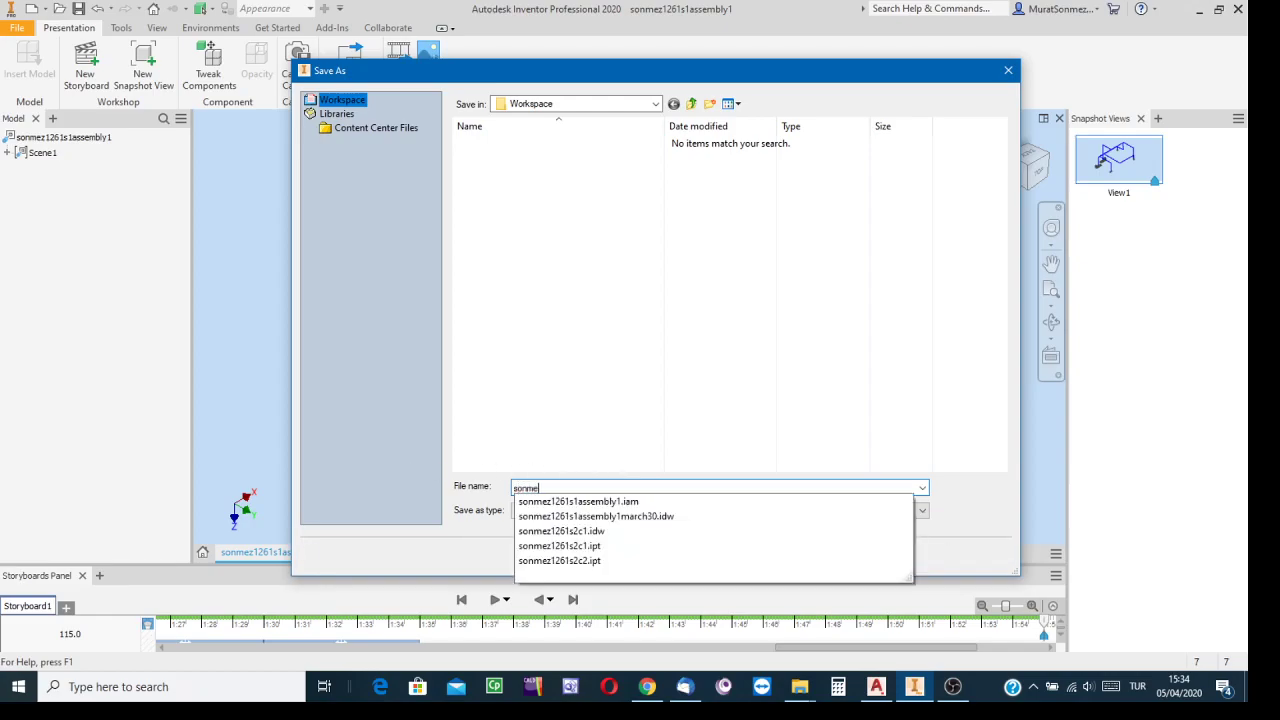
{"action": "type", "text": "z1261"}
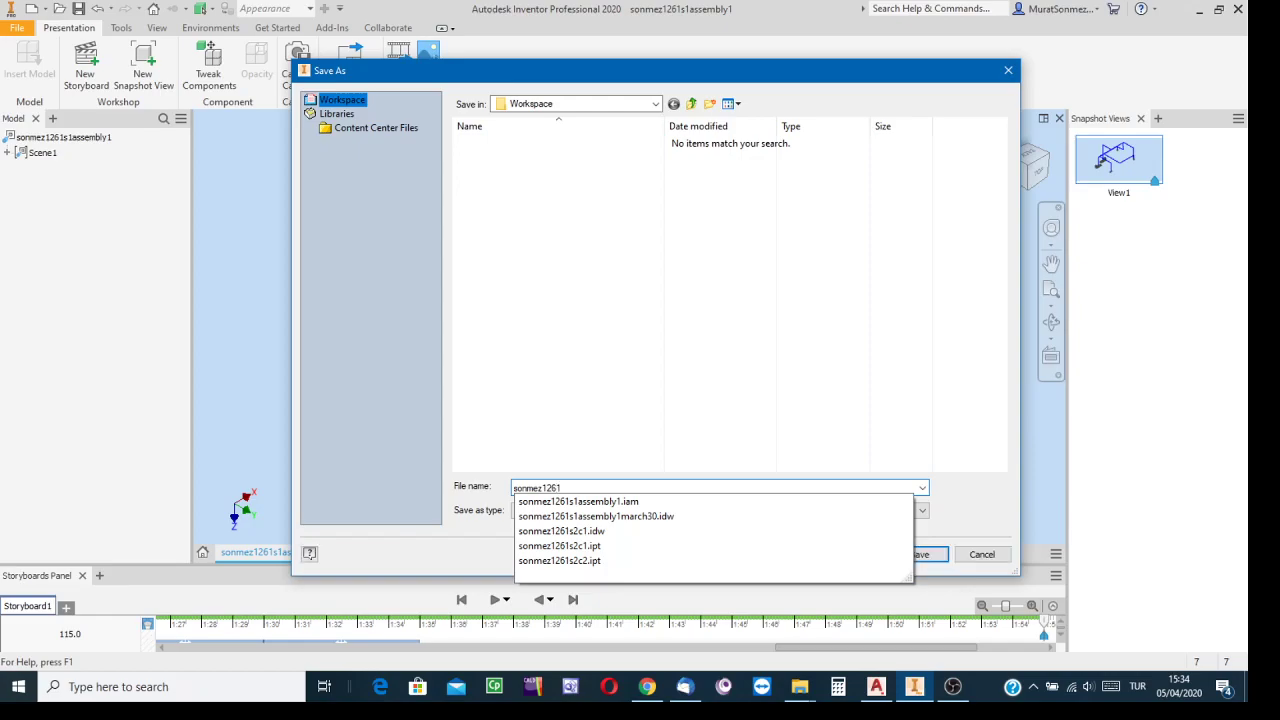
{"action": "type", "text": "animation1april5"}
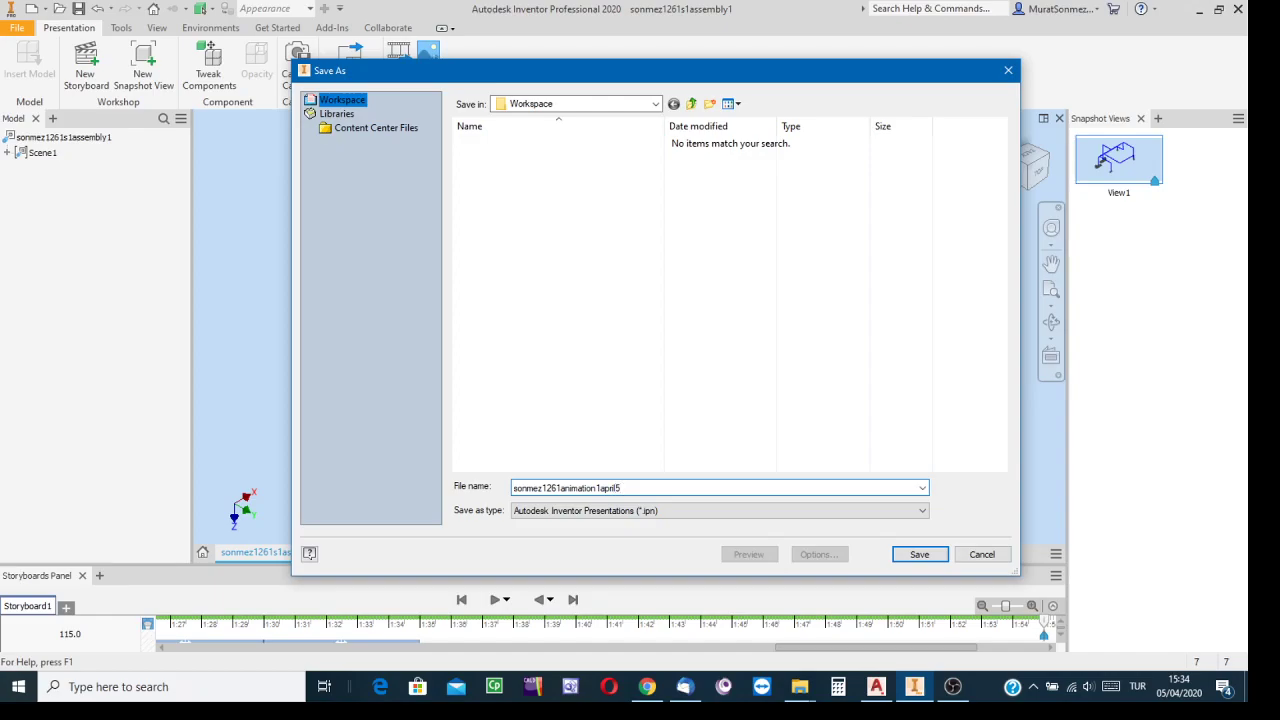
{"action": "left_click", "coordinate": [921, 558]}
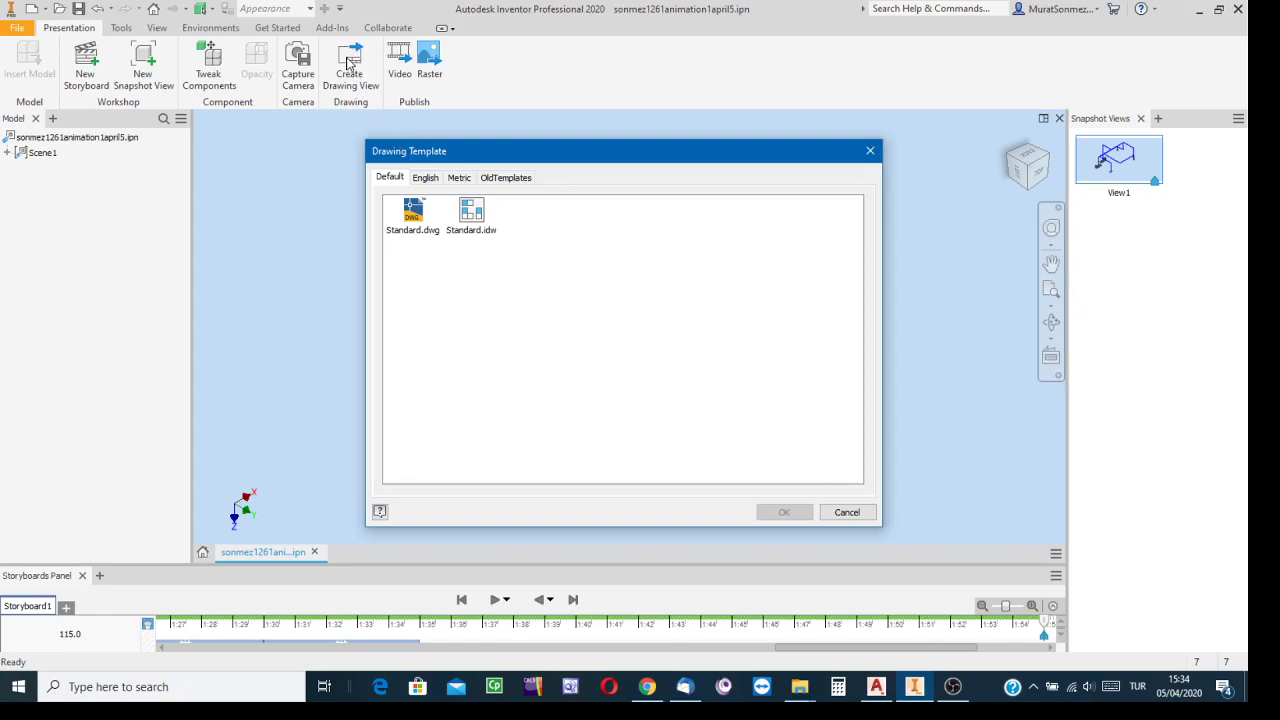
Create the drawing for the exploded view from the metric ISO.idw template.
{"action": "left_click_drag", "start_coordinate": [502, 155], "coordinate": [460, 143]}
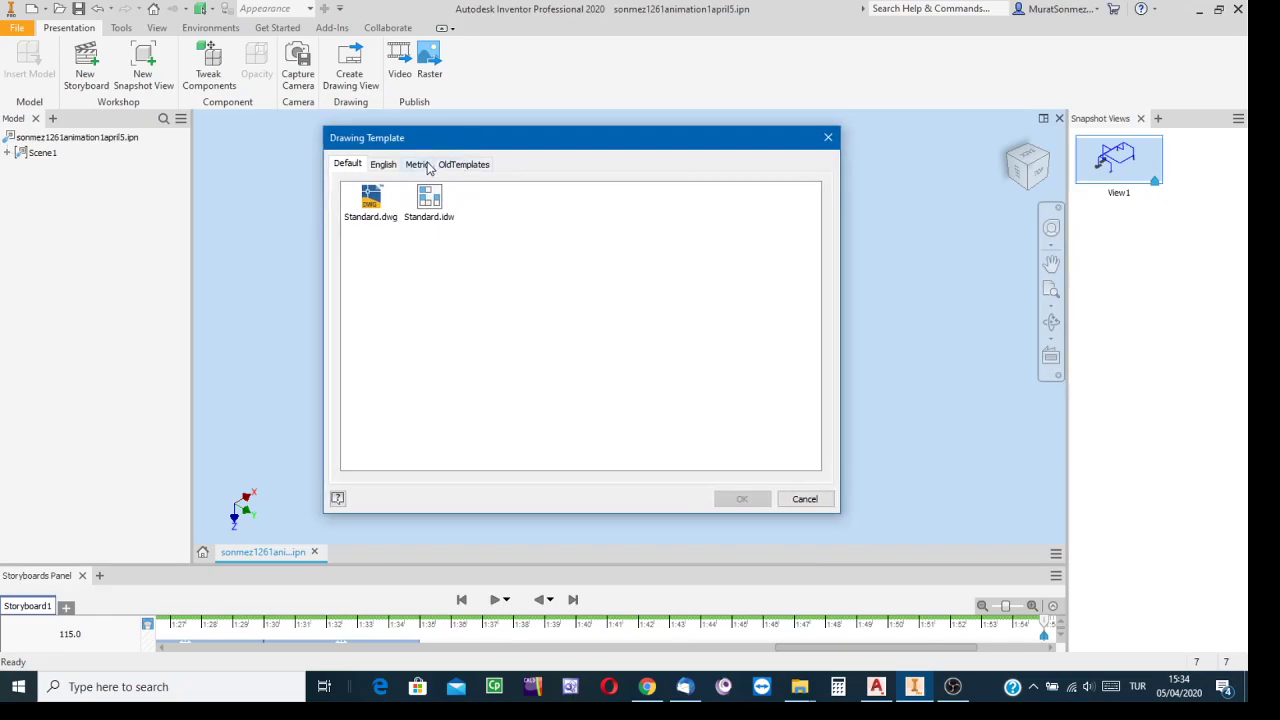
{"action": "left_click", "coordinate": [418, 166]}
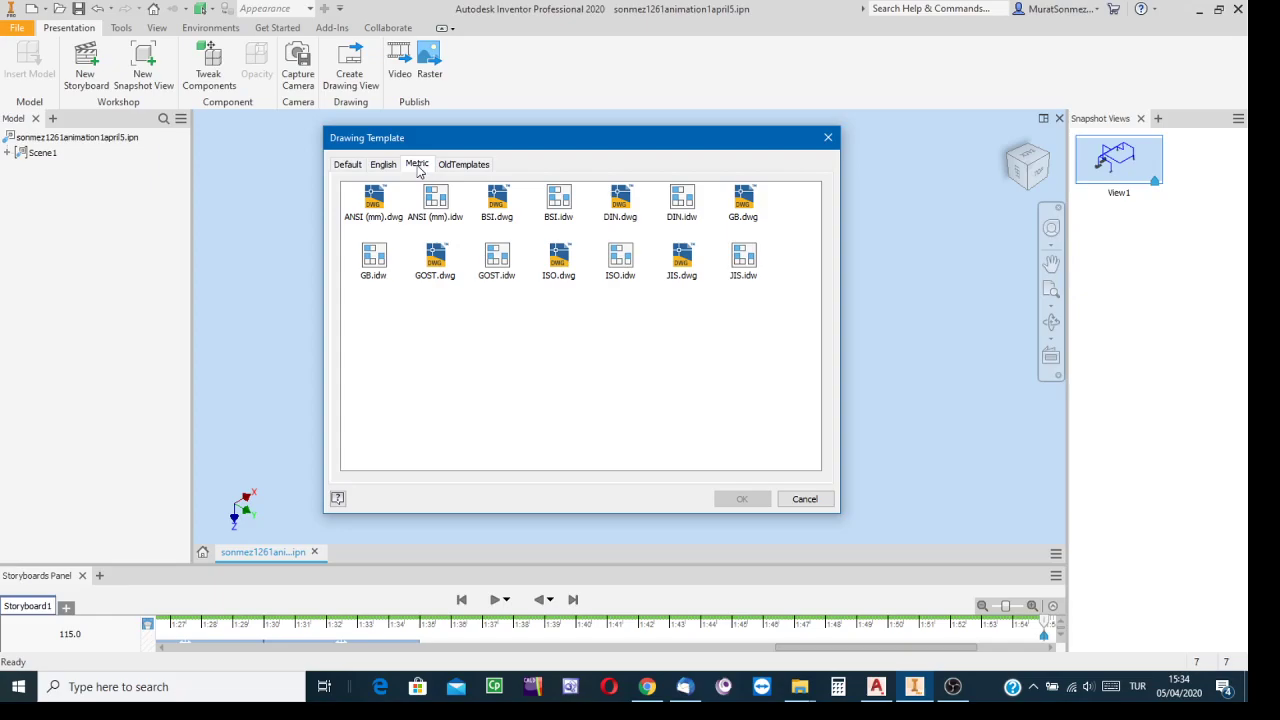
{"action": "left_click", "coordinate": [624, 264]}
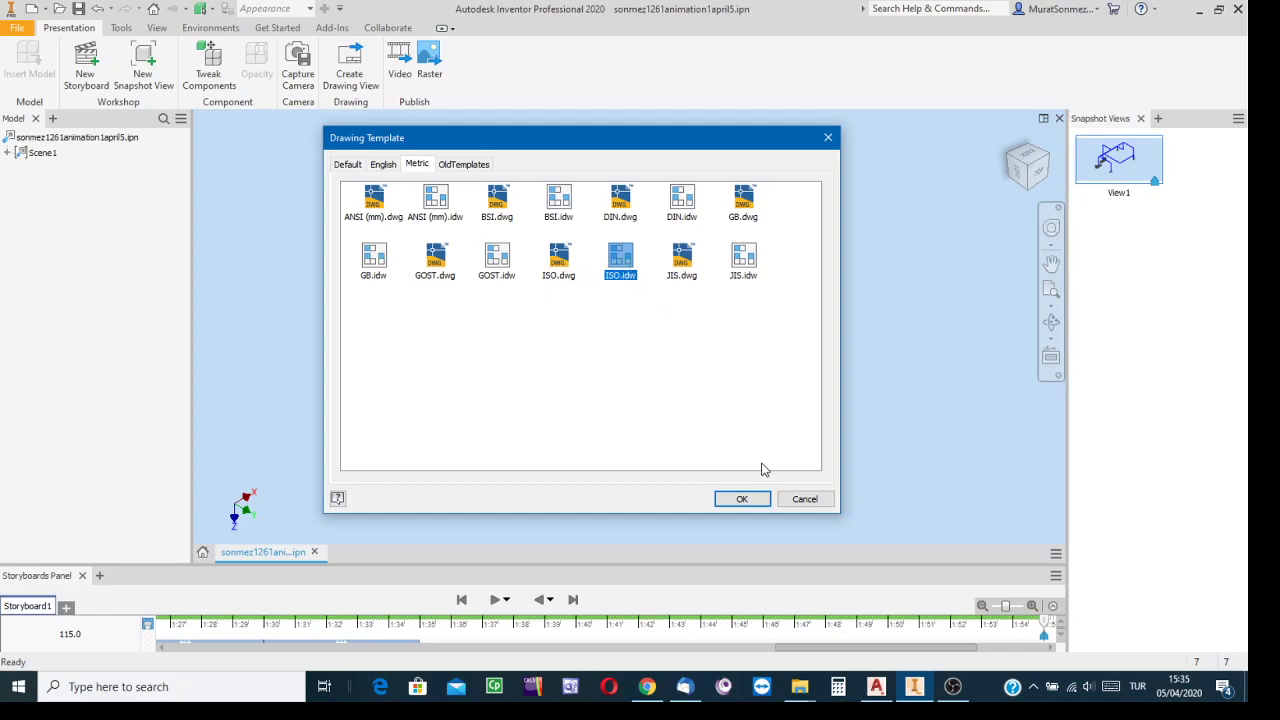
{"action": "left_click", "coordinate": [742, 500]}
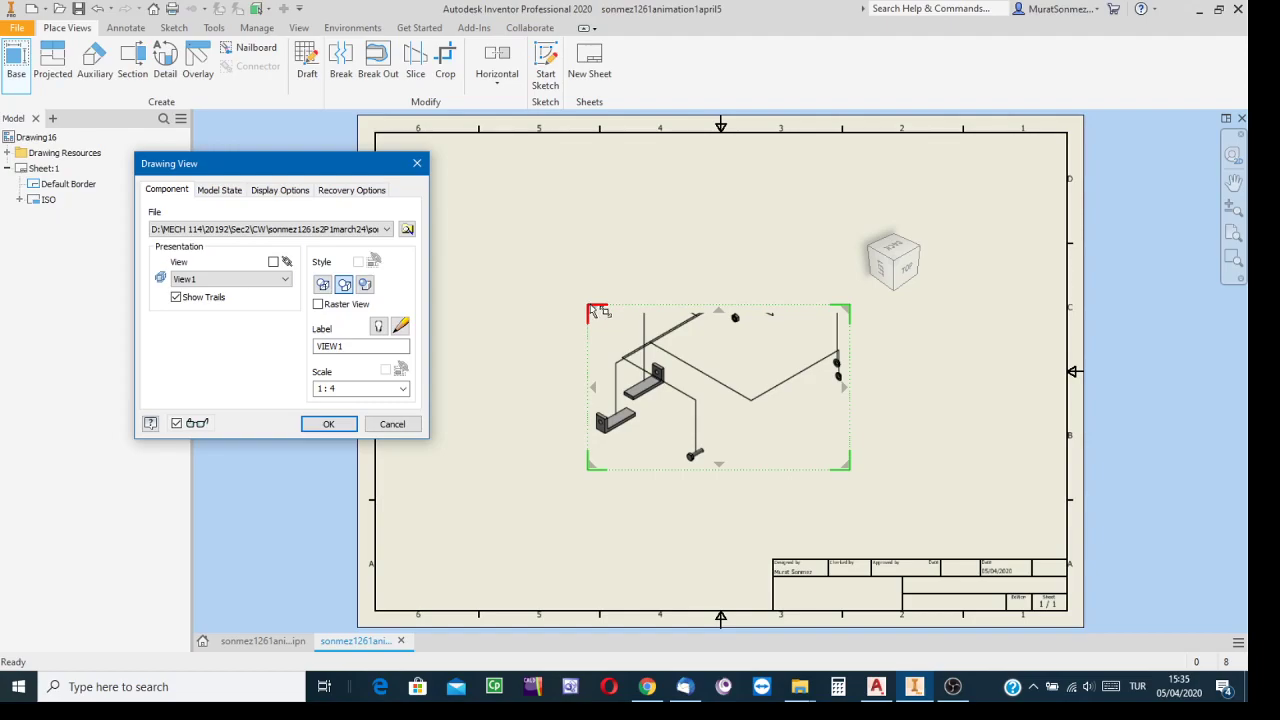
Enlarge the exploded base view to a 1:2 scale, set its style to shaded and place it on the sheet.
{"action": "left_click_drag", "start_coordinate": [596, 311], "coordinate": [530, 268]}
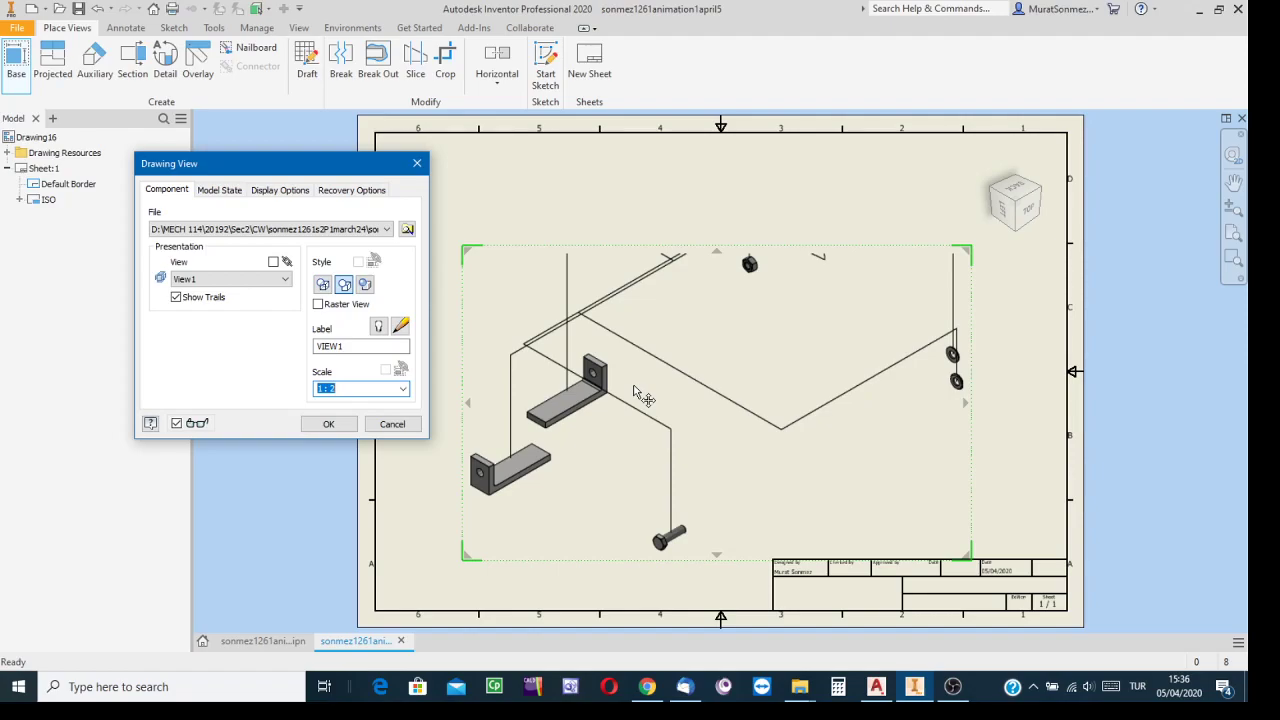
{"action": "left_click", "coordinate": [365, 287]}
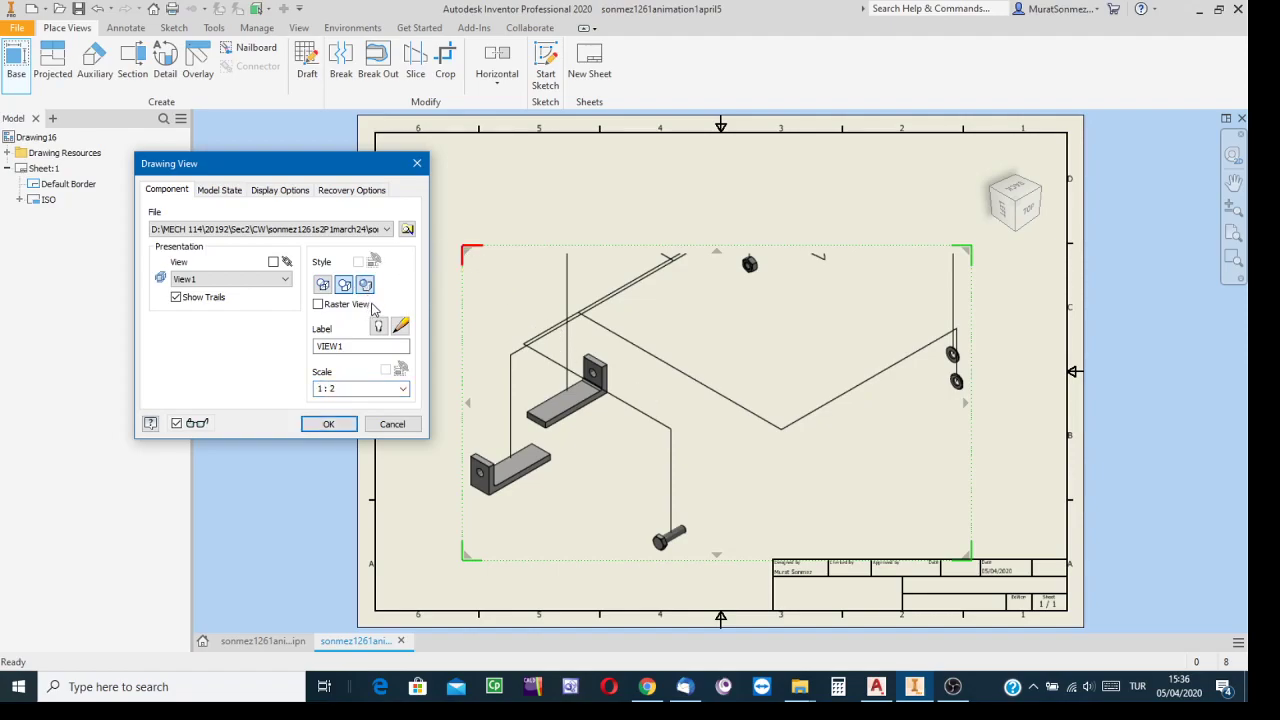
{"action": "left_click", "coordinate": [338, 426]}
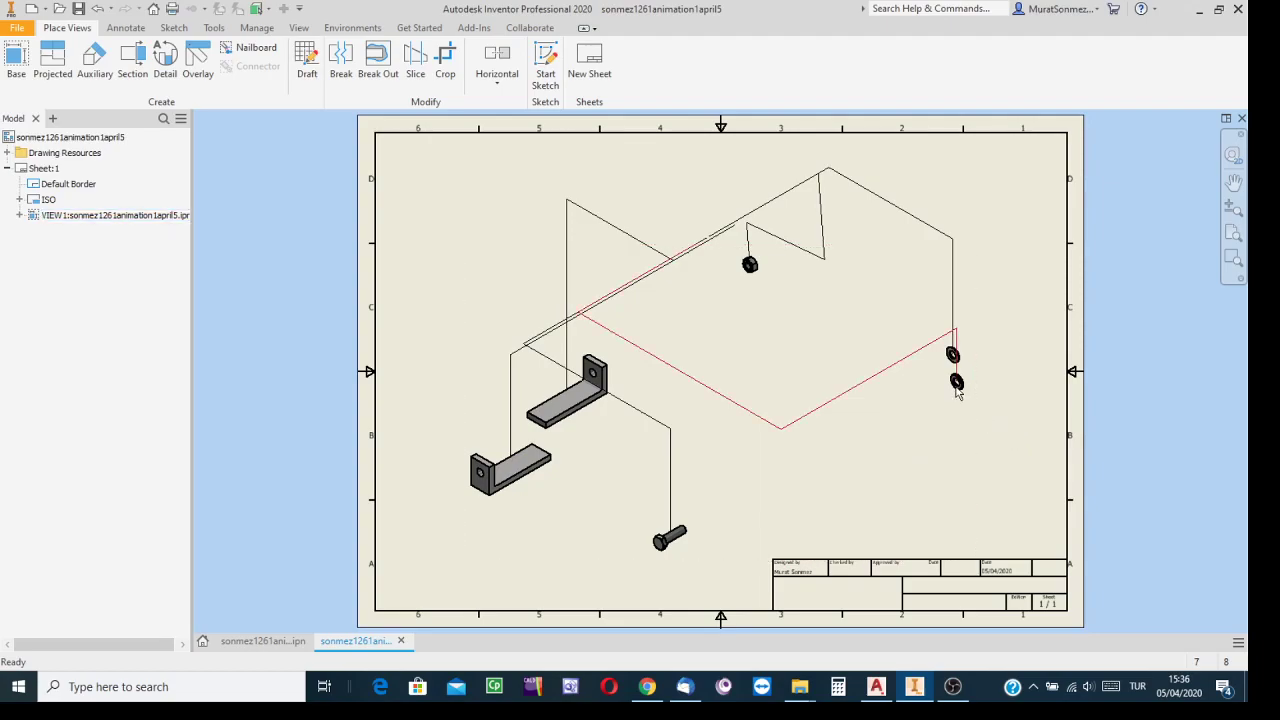
Start Auto Balloon on the exploded drawing view and select all its components for ballooning.
{"action": "mouse_move", "coordinate": [957, 390]}
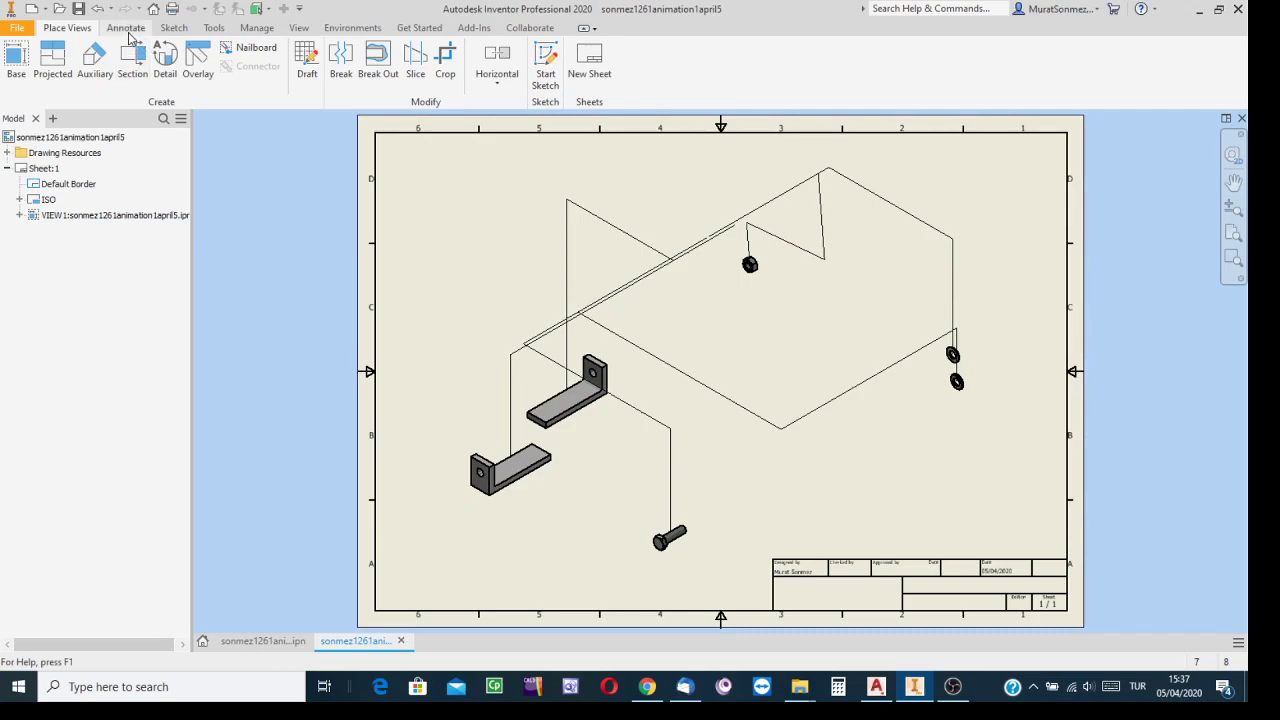
{"action": "left_click", "coordinate": [128, 28]}
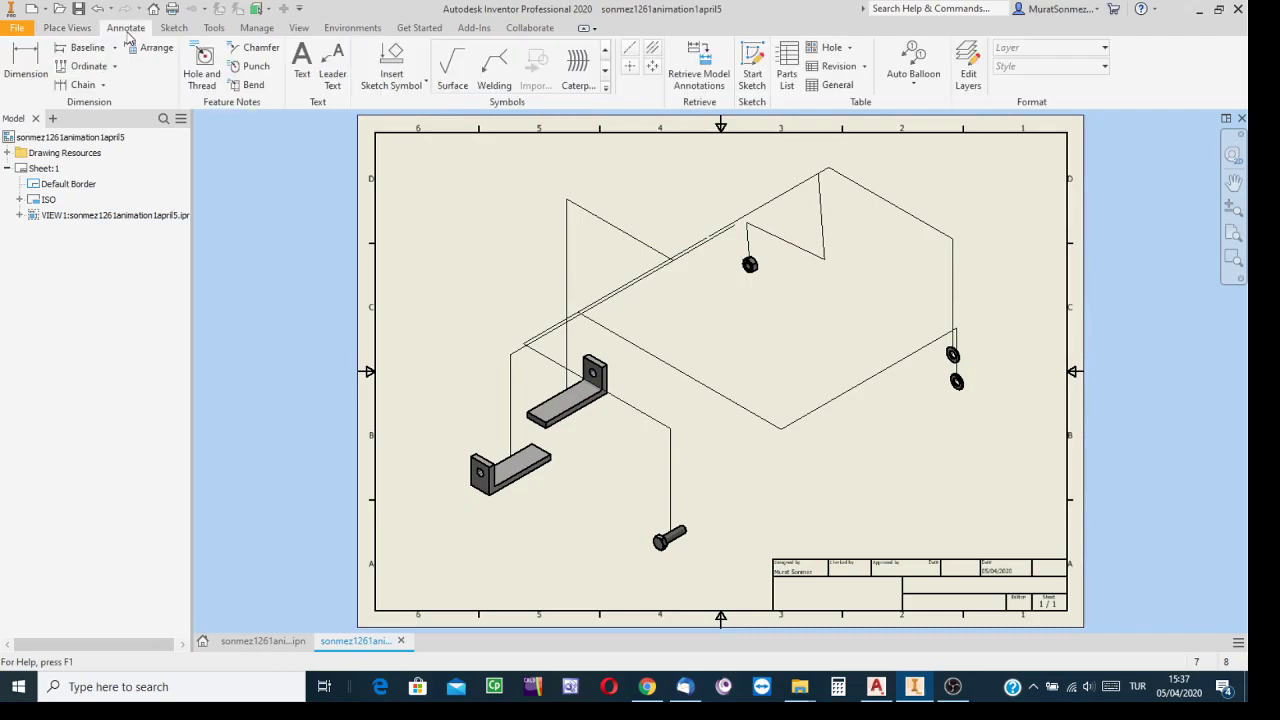
{"action": "left_click", "coordinate": [917, 60]}
{"action": "left_click_drag", "start_coordinate": [1030, 103], "coordinate": [191, 227]}
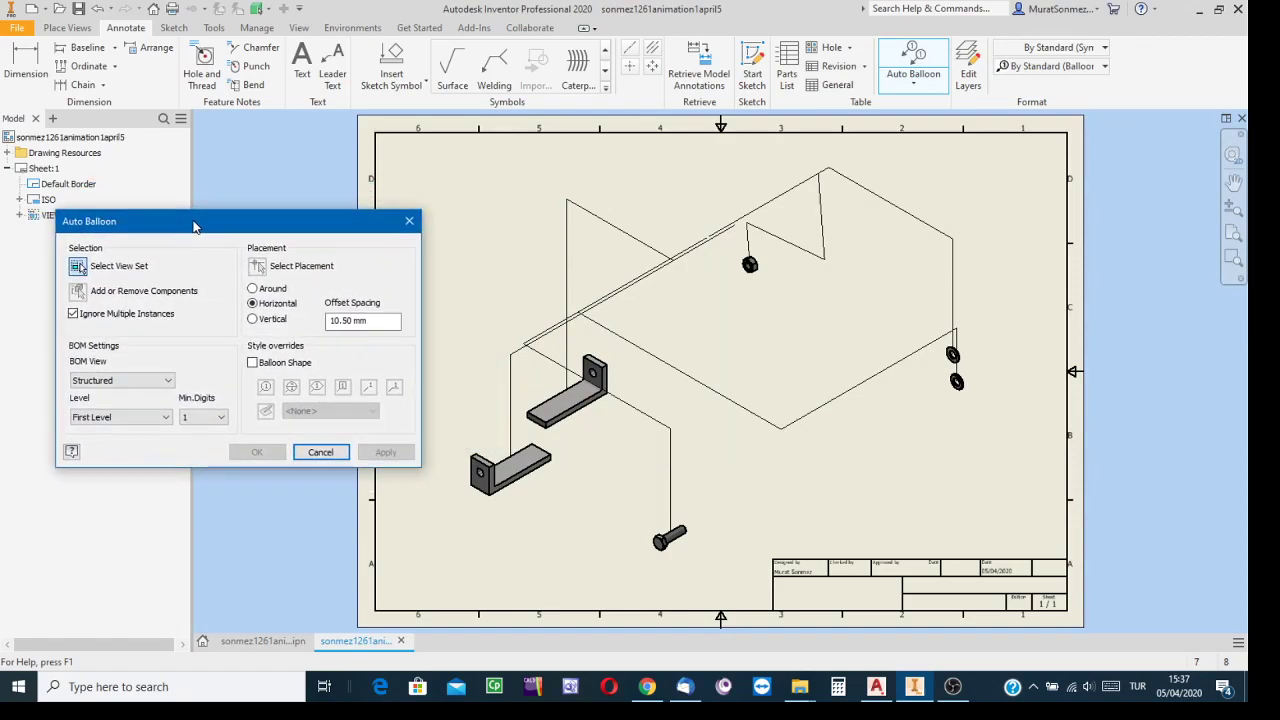
{"action": "left_click", "coordinate": [888, 276]}
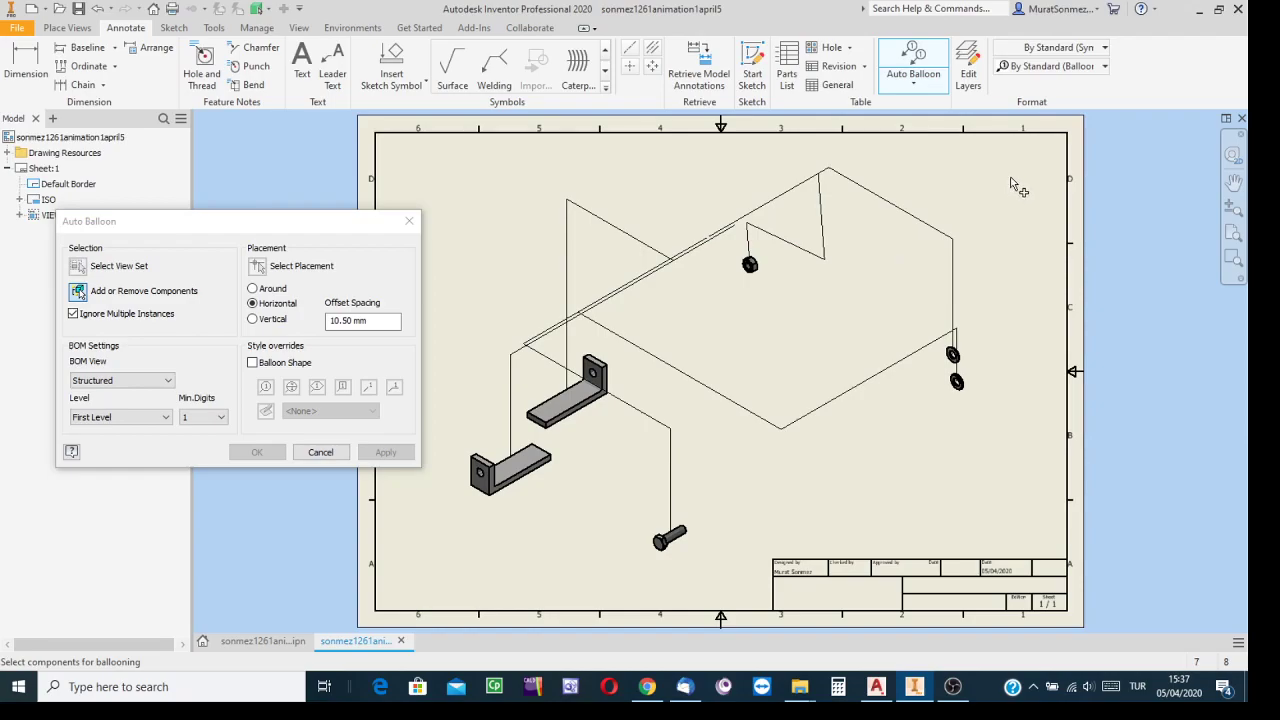
{"action": "mouse_move", "coordinate": [1035, 157]}
{"action": "left_mouse_down"}
{"action": "mouse_move", "coordinate": [951, 239]}
{"action": "mouse_move", "coordinate": [680, 390]}
{"action": "mouse_move", "coordinate": [472, 570]}
{"action": "mouse_move", "coordinate": [451, 552]}
{"action": "left_mouse_up"}
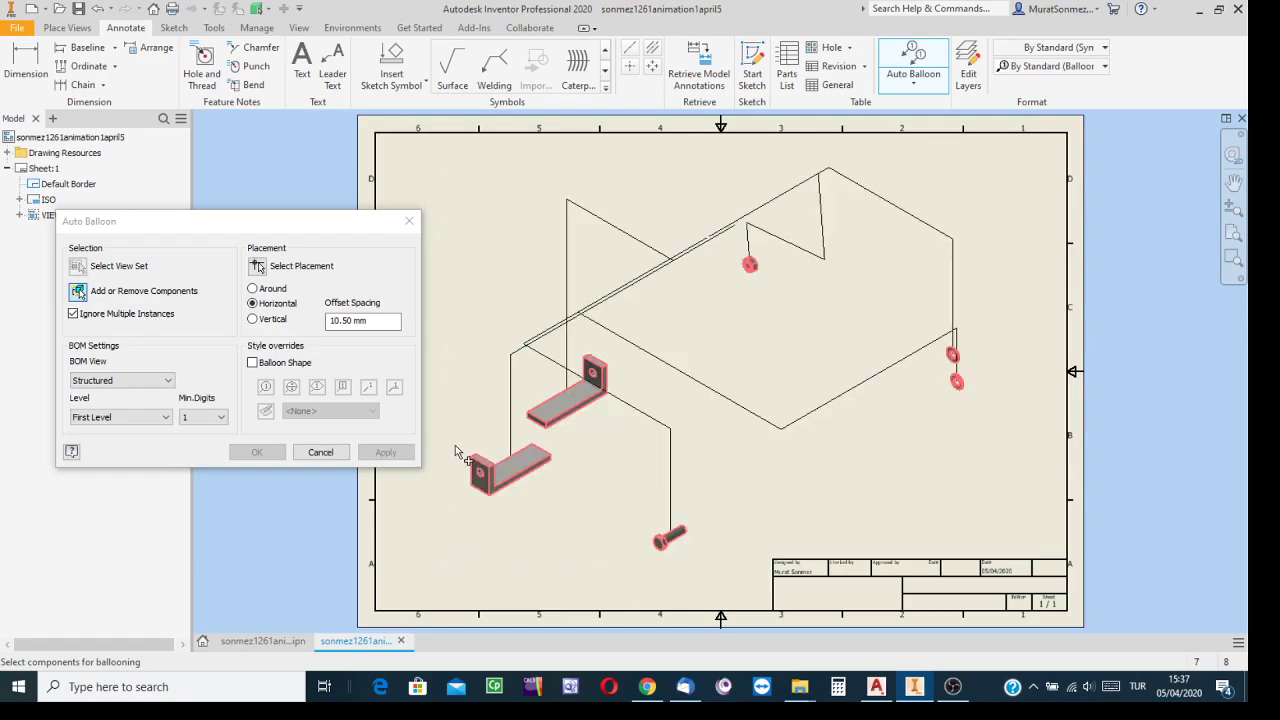
Place the balloons around the view and create them, agreeing to enable the assembly's BOM view.
{"action": "left_click", "coordinate": [256, 291]}
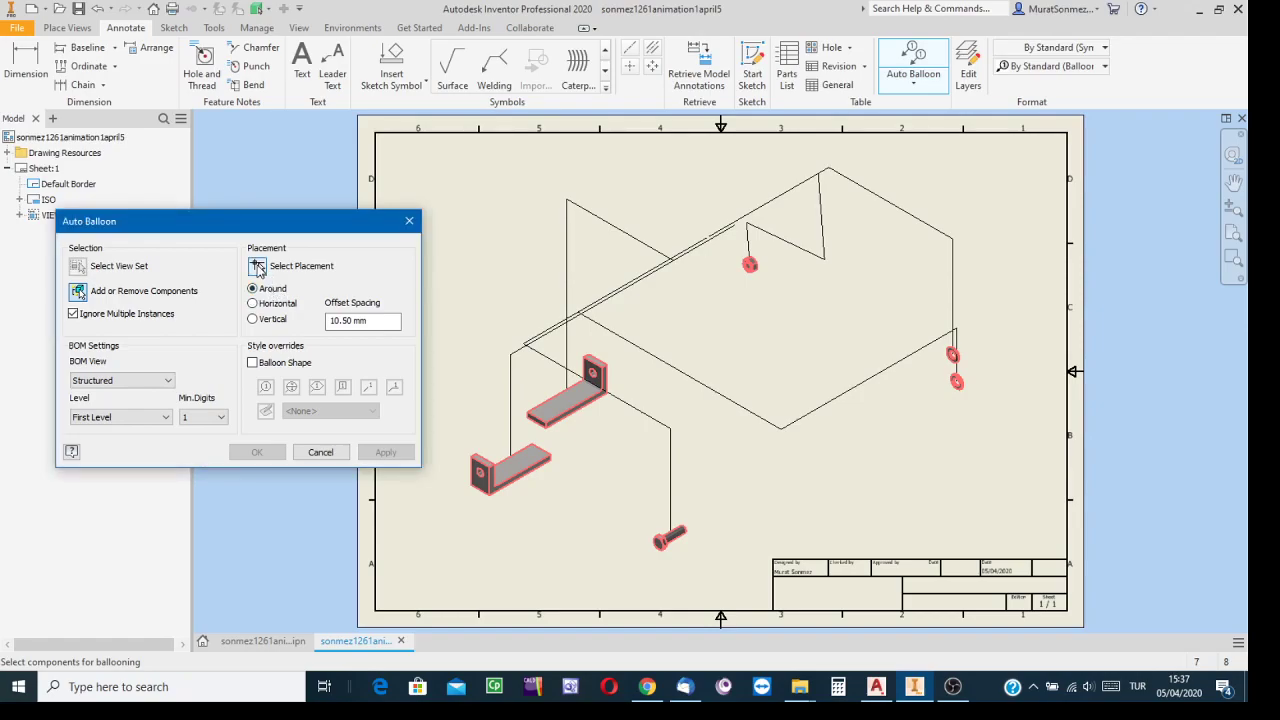
{"action": "left_click", "coordinate": [258, 267]}
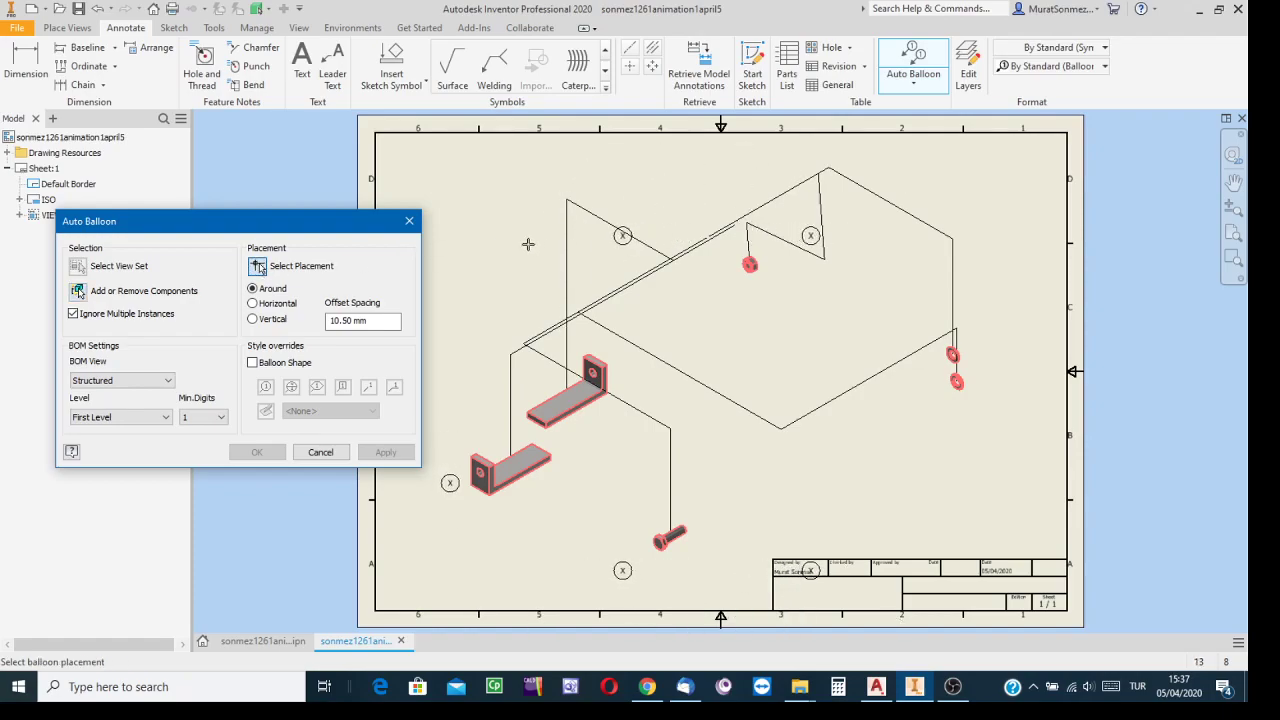
{"action": "left_click", "coordinate": [470, 293]}
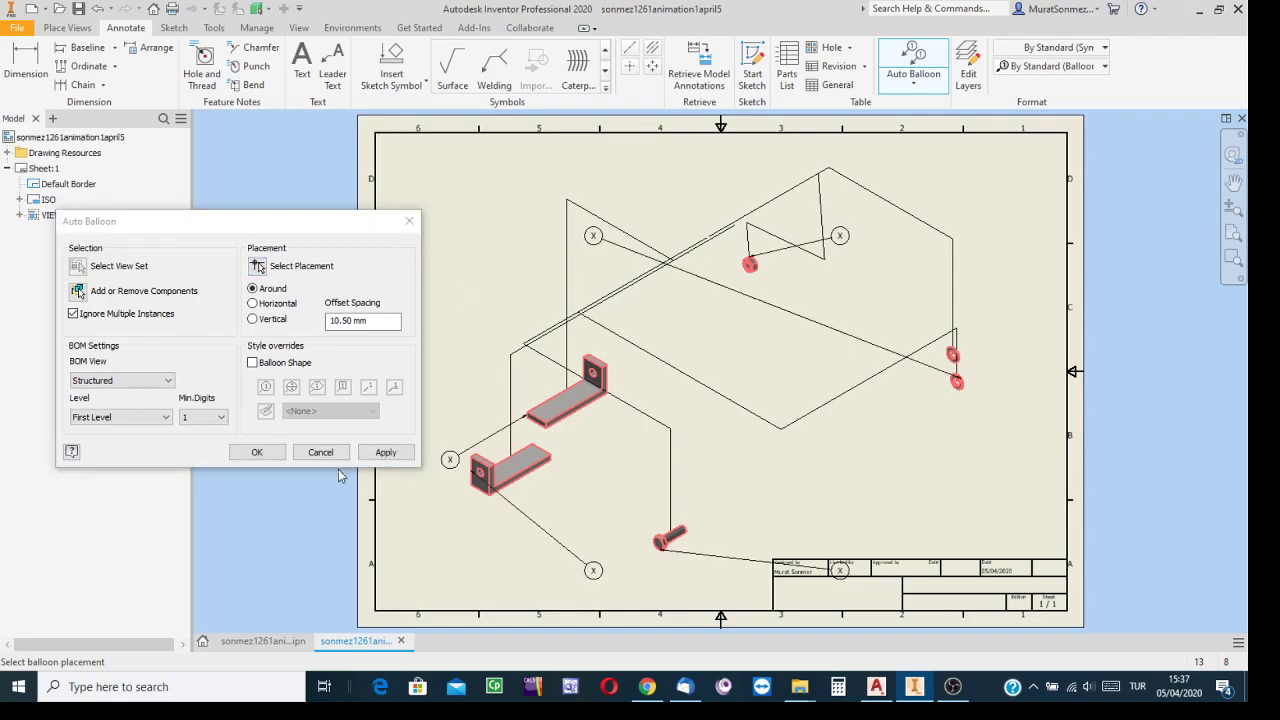
{"action": "left_click", "coordinate": [257, 453]}
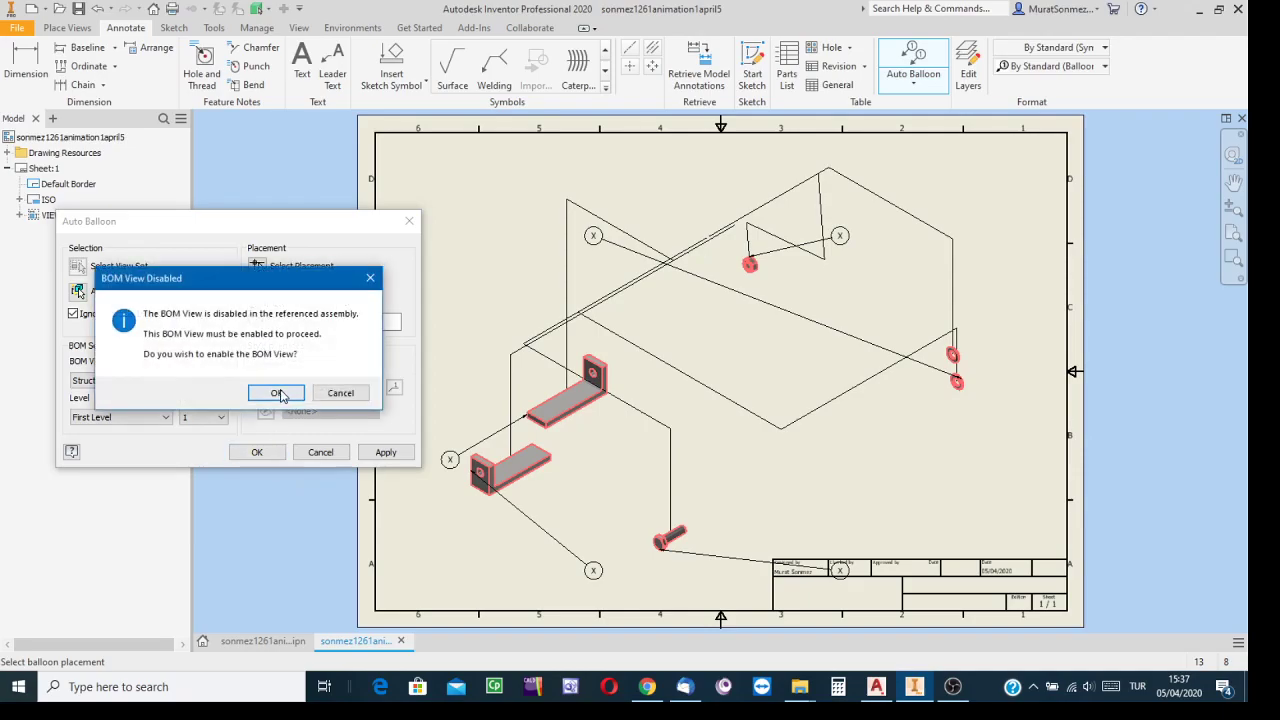
{"action": "left_click", "coordinate": [283, 396]}
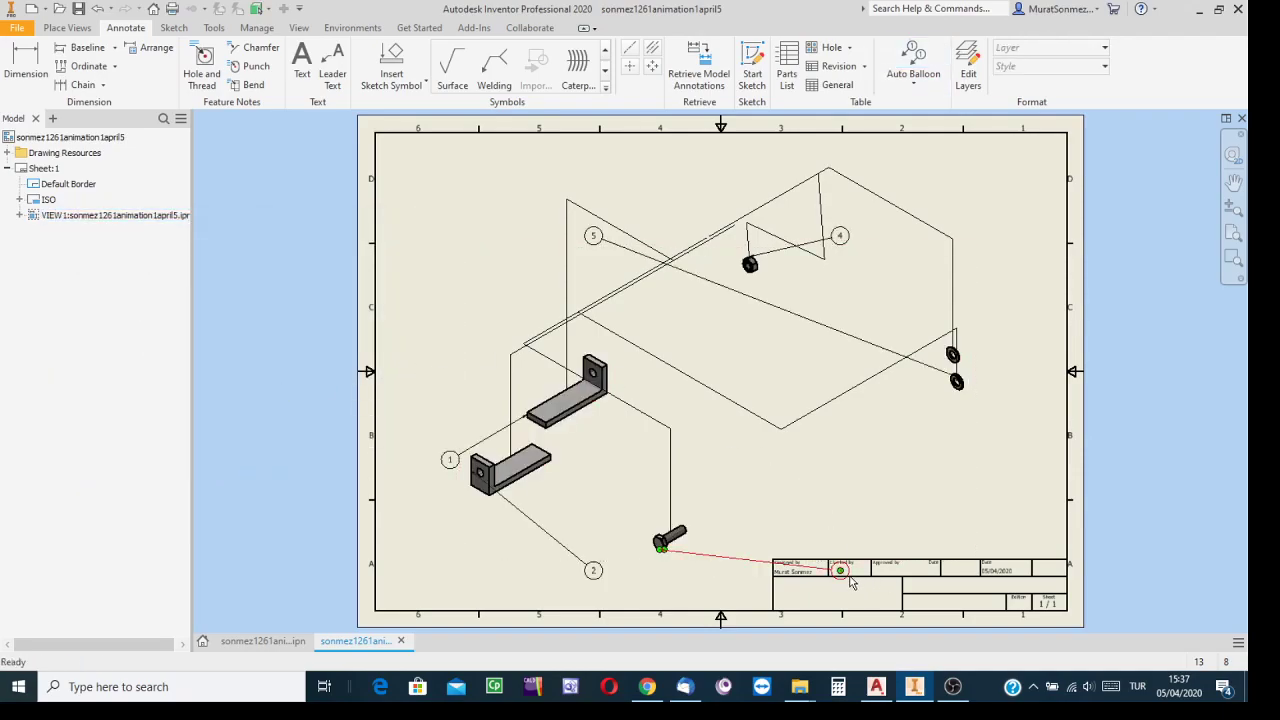
Reposition the balloons next to their parts: 3 below the bolt, 1 and 2 beside the brackets, 5 beside the washers, 4 below the nut.
{"action": "left_click_drag", "start_coordinate": [841, 570], "coordinate": [431, 528]}
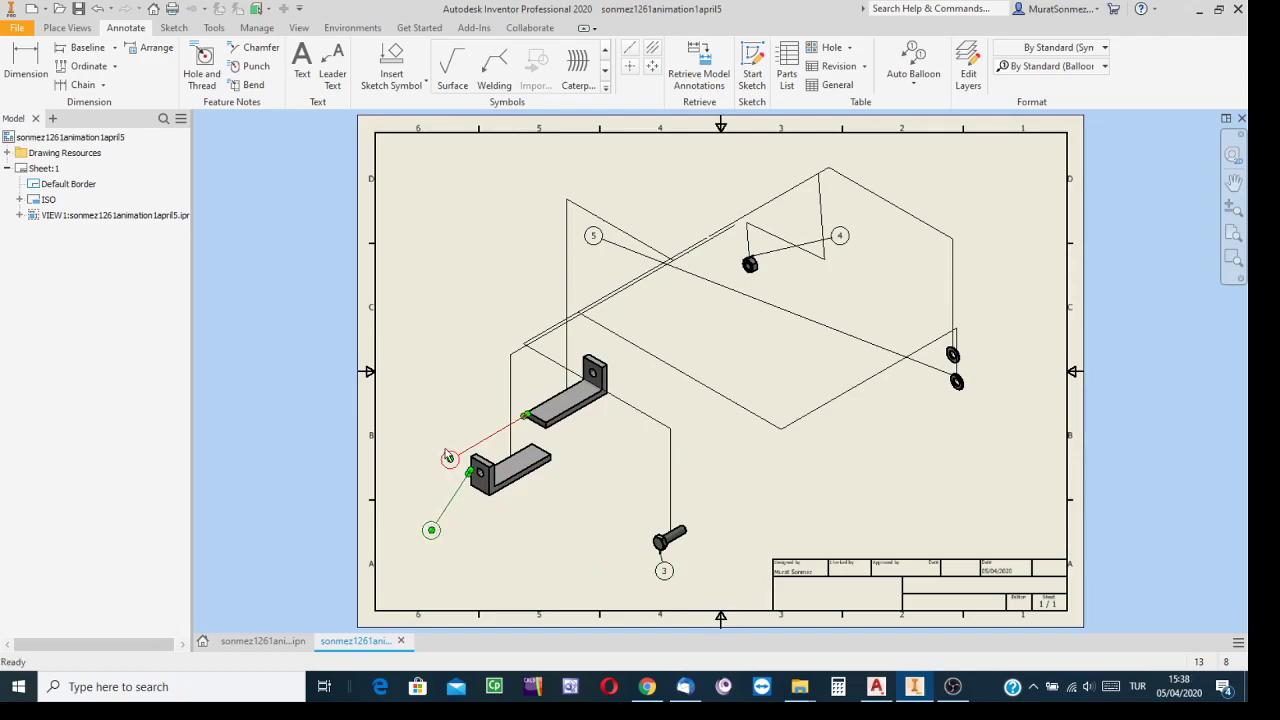
{"action": "left_click_drag", "start_coordinate": [452, 460], "coordinate": [458, 387]}
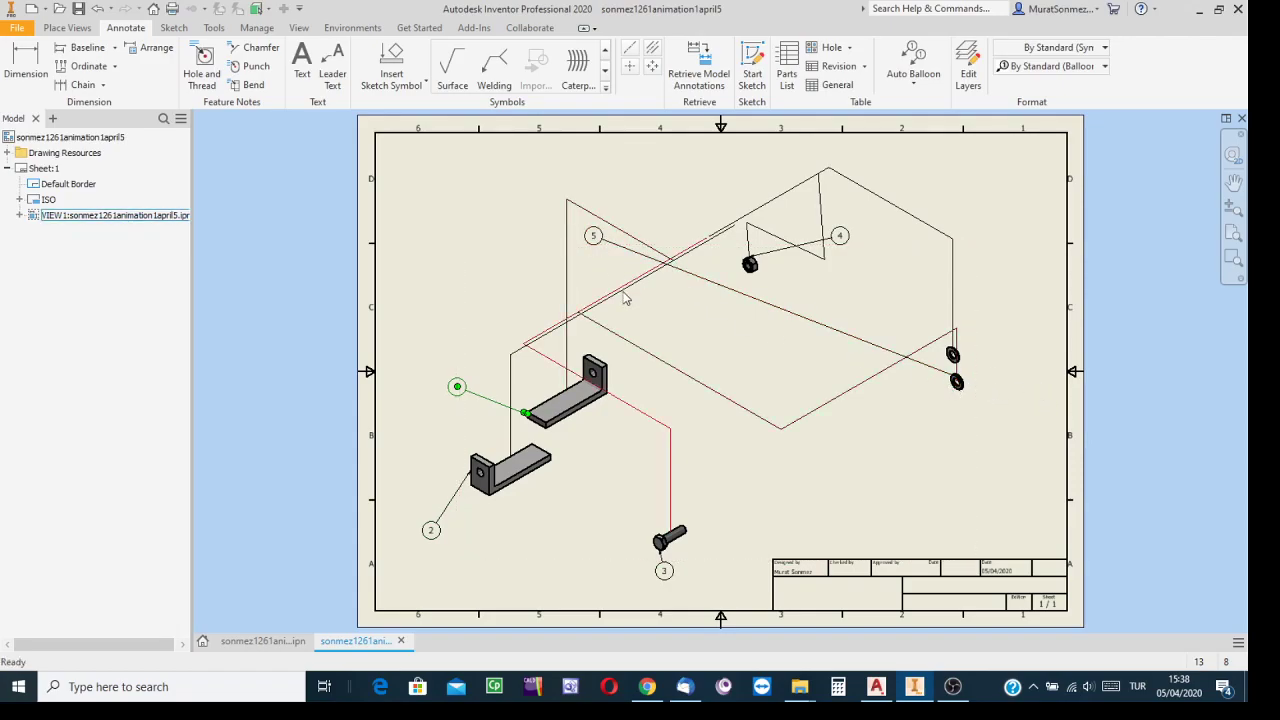
{"action": "left_click_drag", "start_coordinate": [592, 242], "coordinate": [1016, 384]}
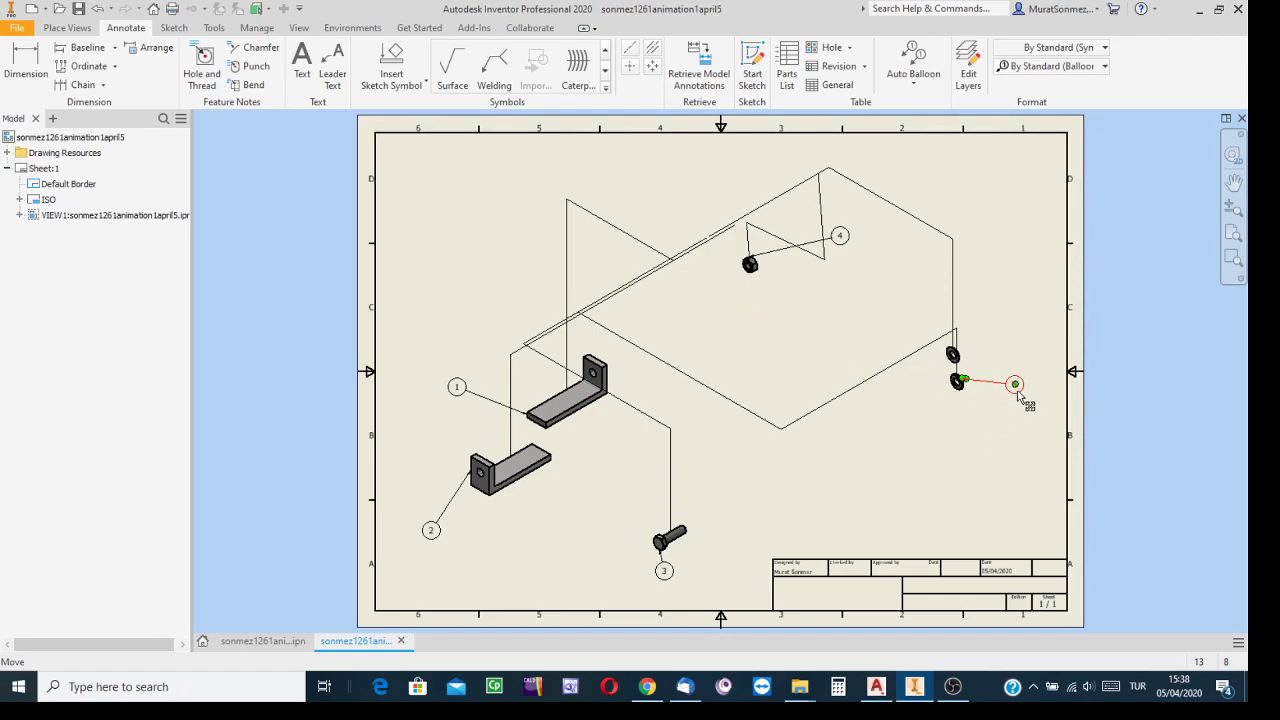
{"action": "left_click_drag", "start_coordinate": [843, 240], "coordinate": [725, 302]}
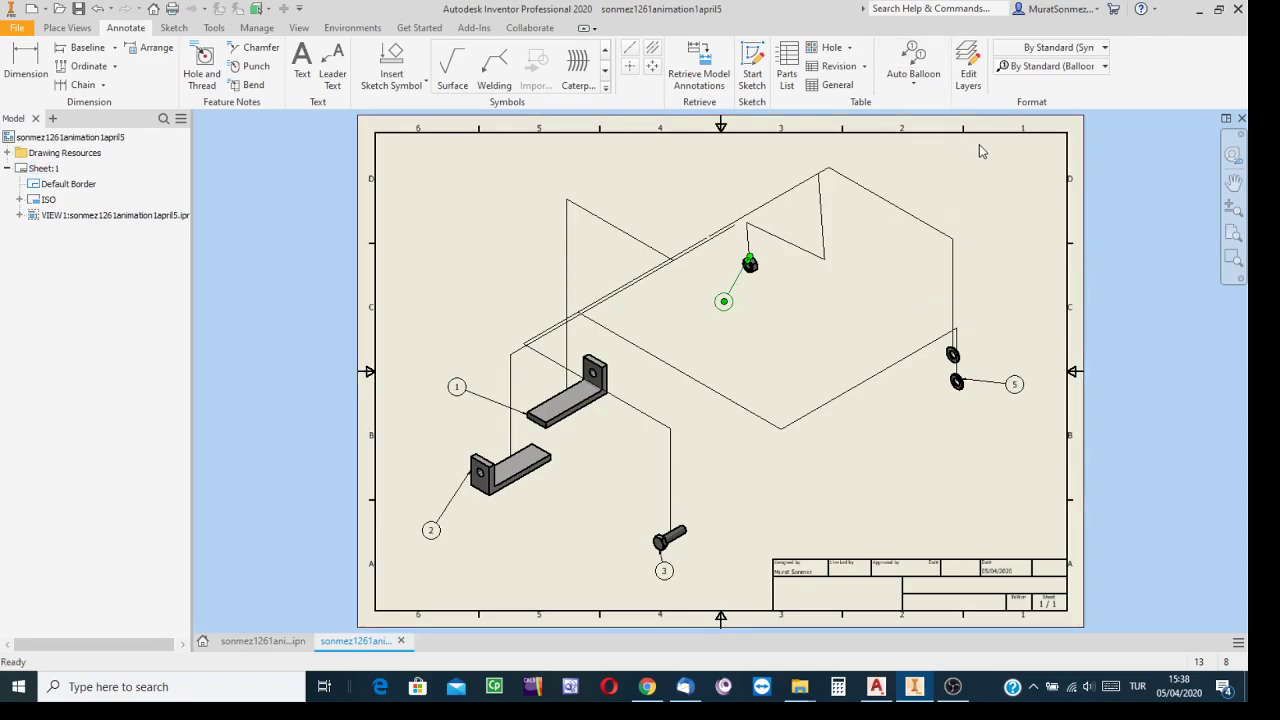
Place a structured parts list of the exploded view directly above the title block and save the drawing as sonmez1261animation1april5.idw.
{"action": "left_click", "coordinate": [788, 60]}
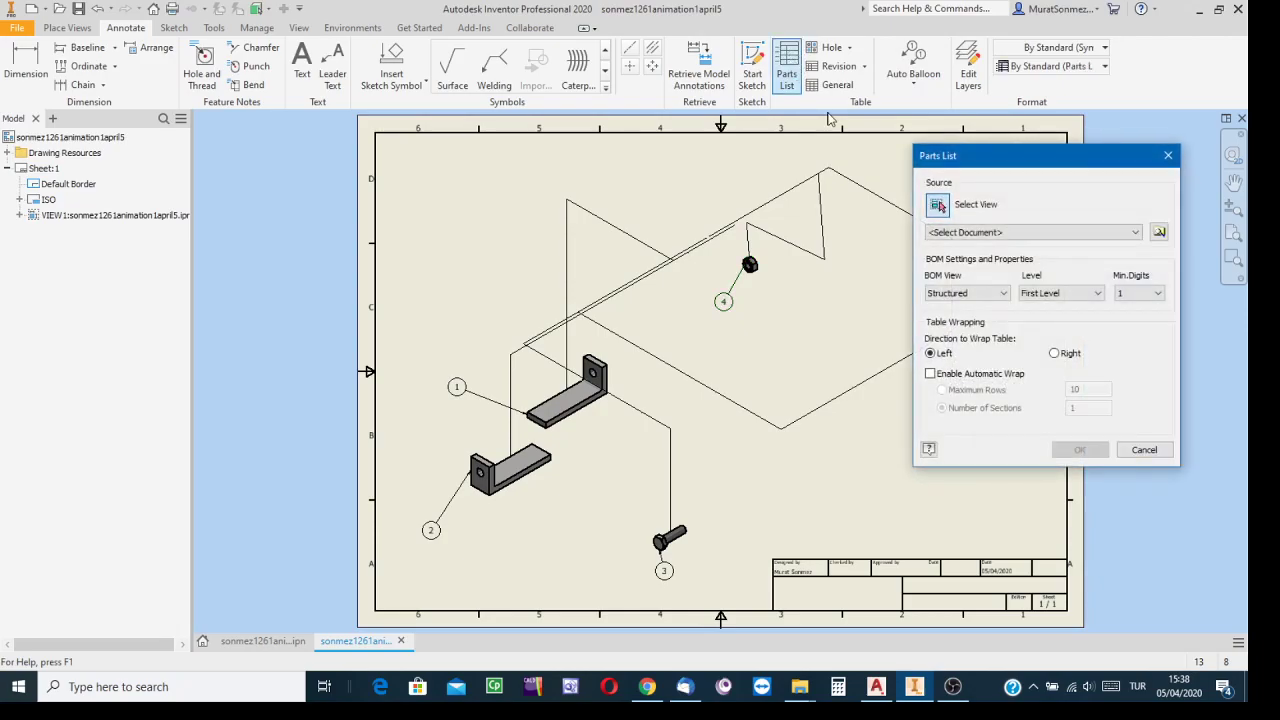
{"action": "left_click", "coordinate": [783, 336]}
{"action": "left_click", "coordinate": [1080, 449]}
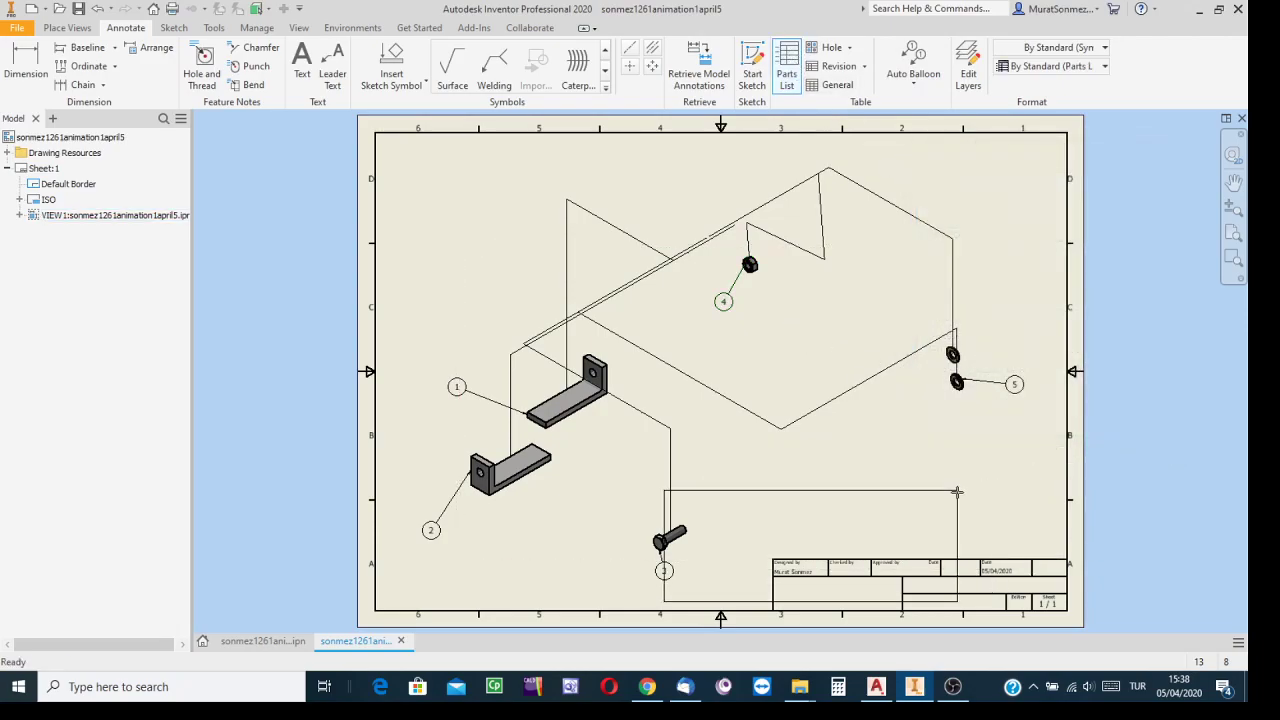
{"action": "left_click", "coordinate": [1068, 447]}
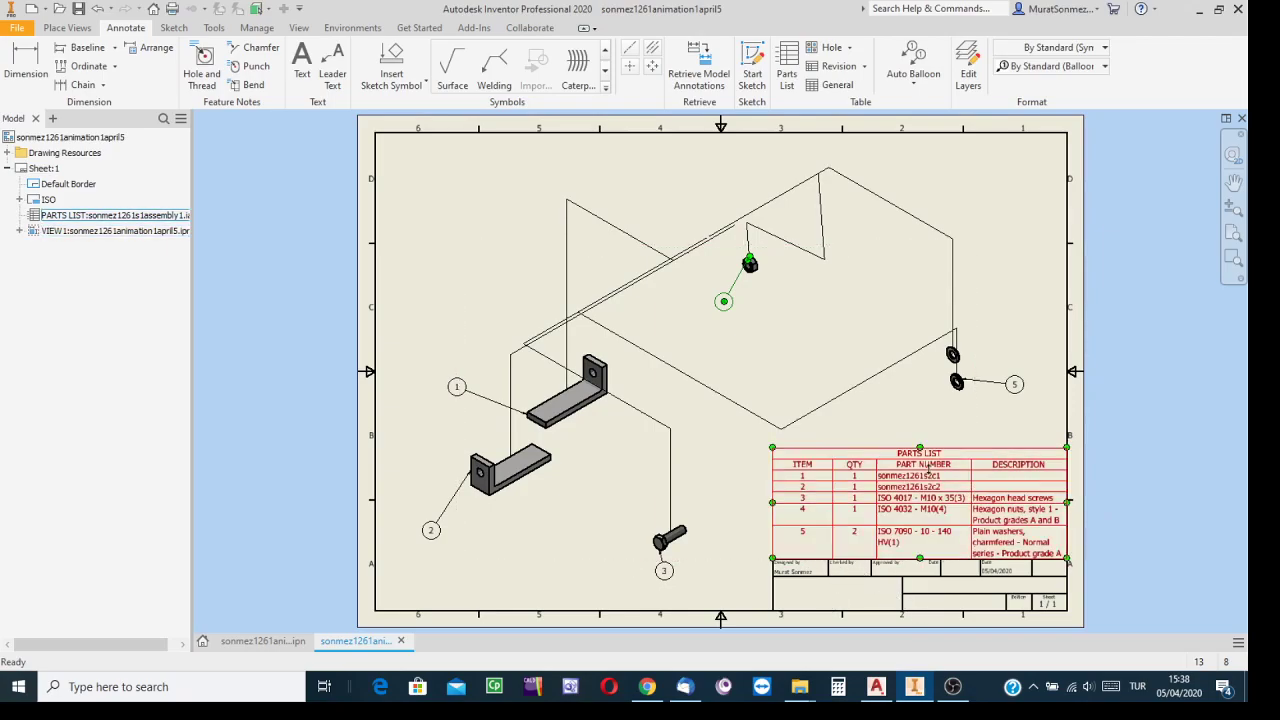
{"action": "left_click", "coordinate": [967, 490]}
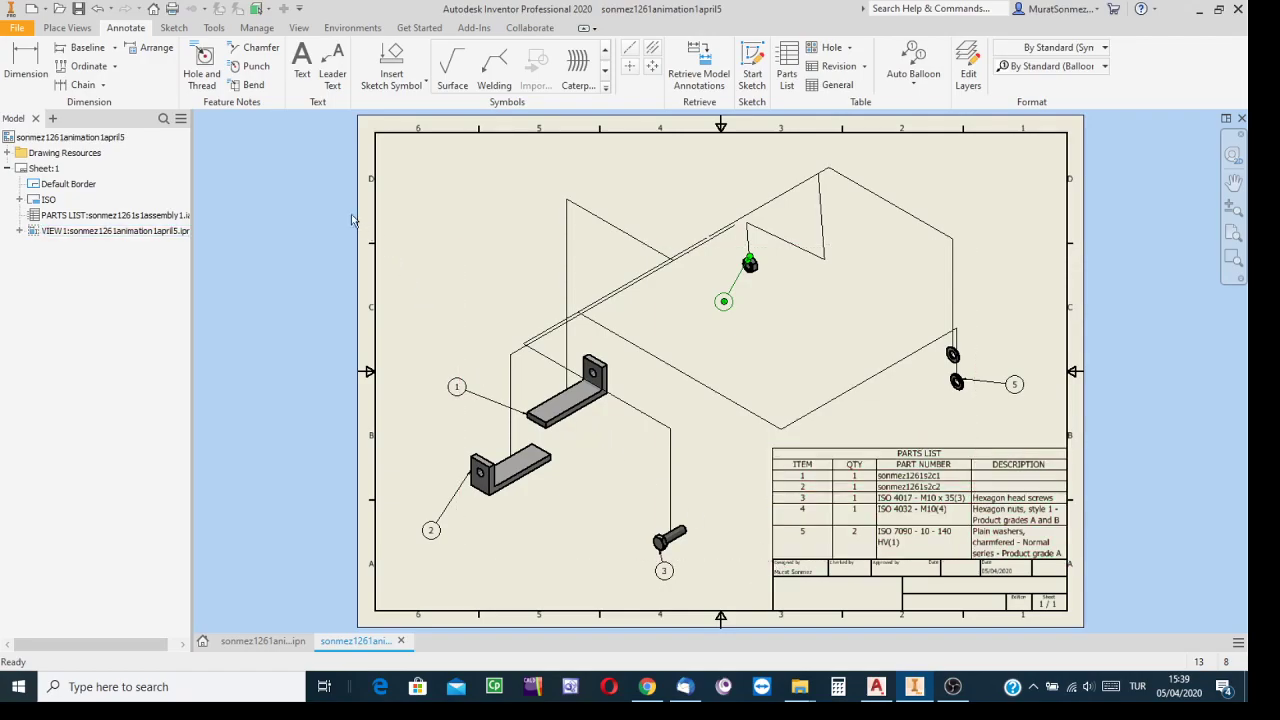
{"action": "left_click", "coordinate": [79, 14]}
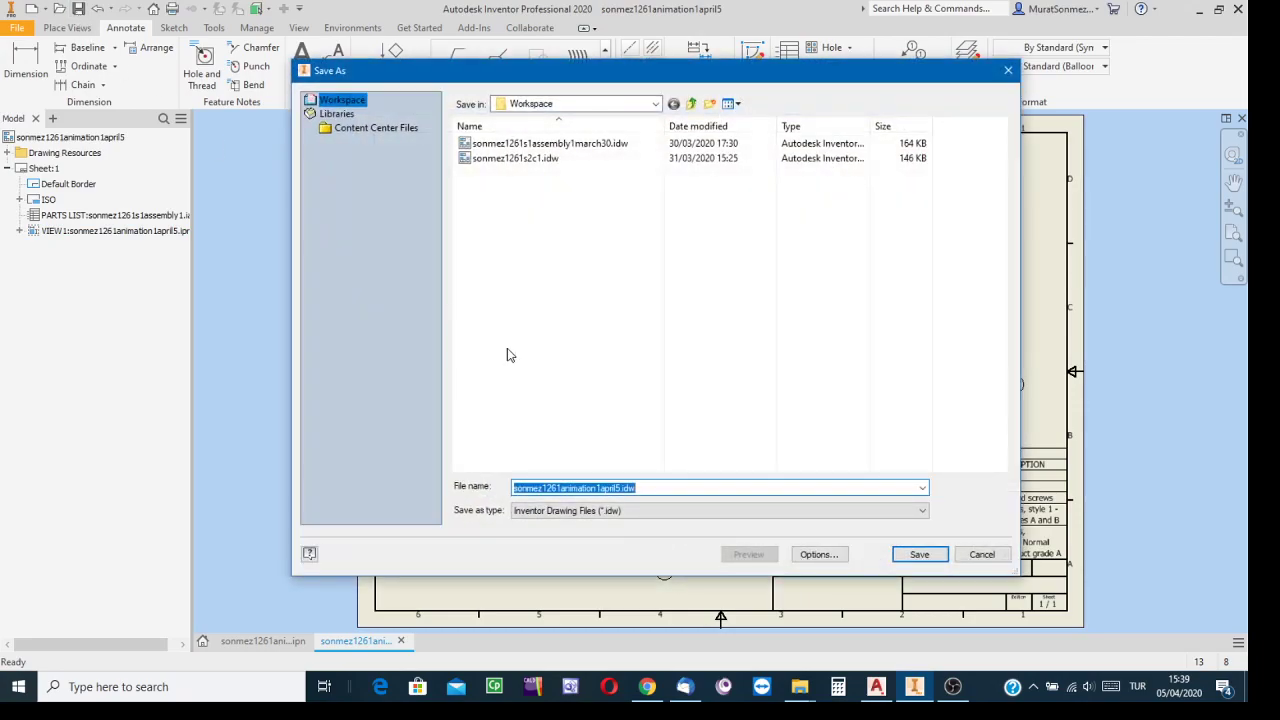
{"action": "left_click", "coordinate": [916, 554]}
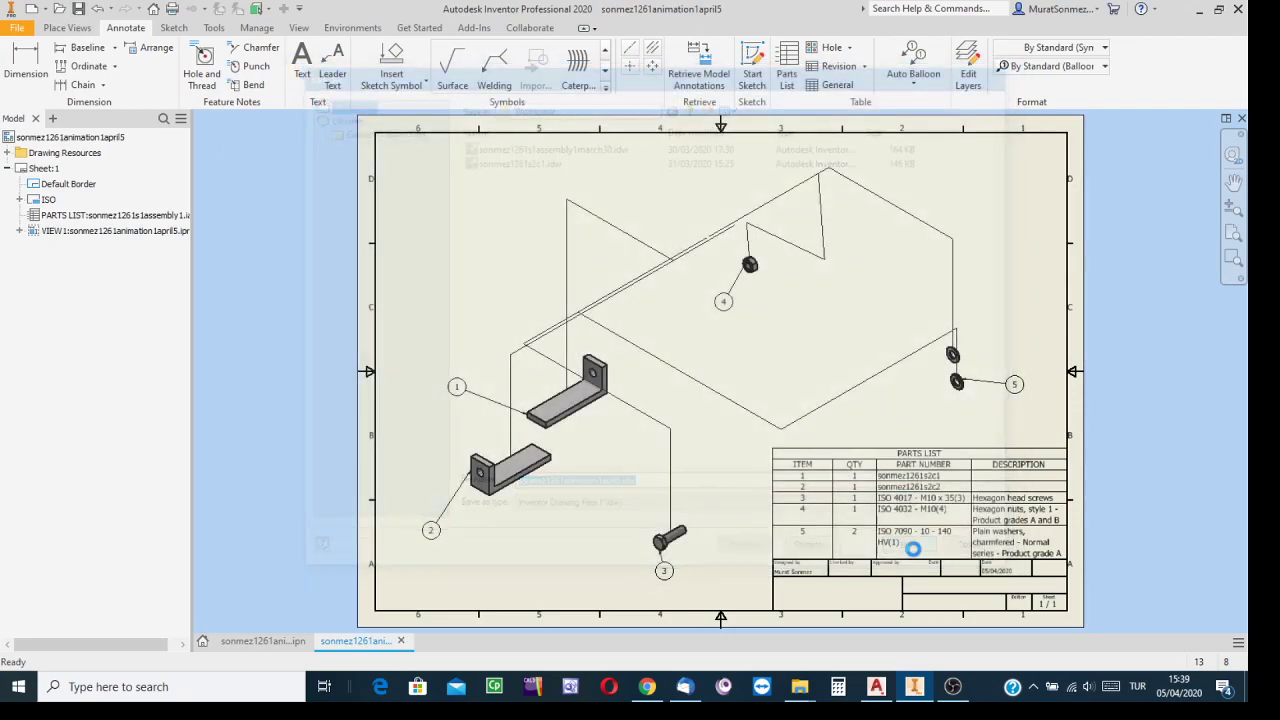
Return to the presentation document and play Storyboard1 forward and in reverse to review the animation.
{"action": "left_click", "coordinate": [273, 641]}
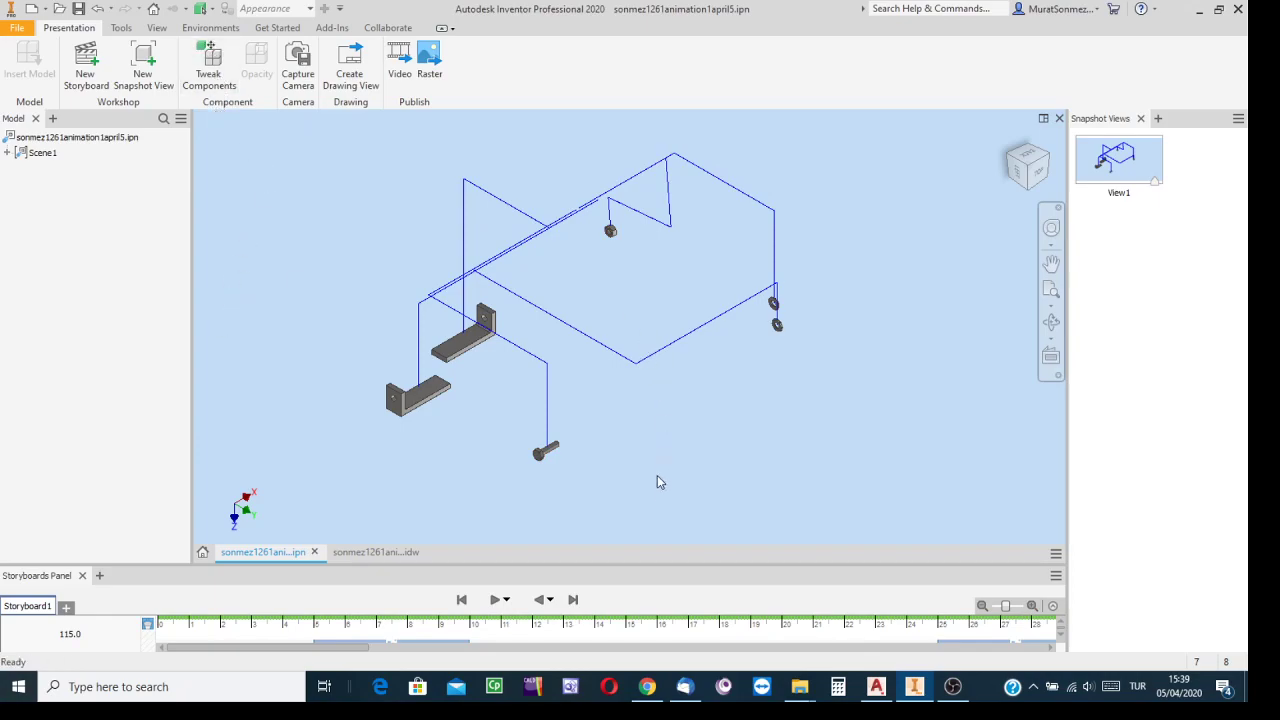
{"action": "left_click", "coordinate": [494, 601]}
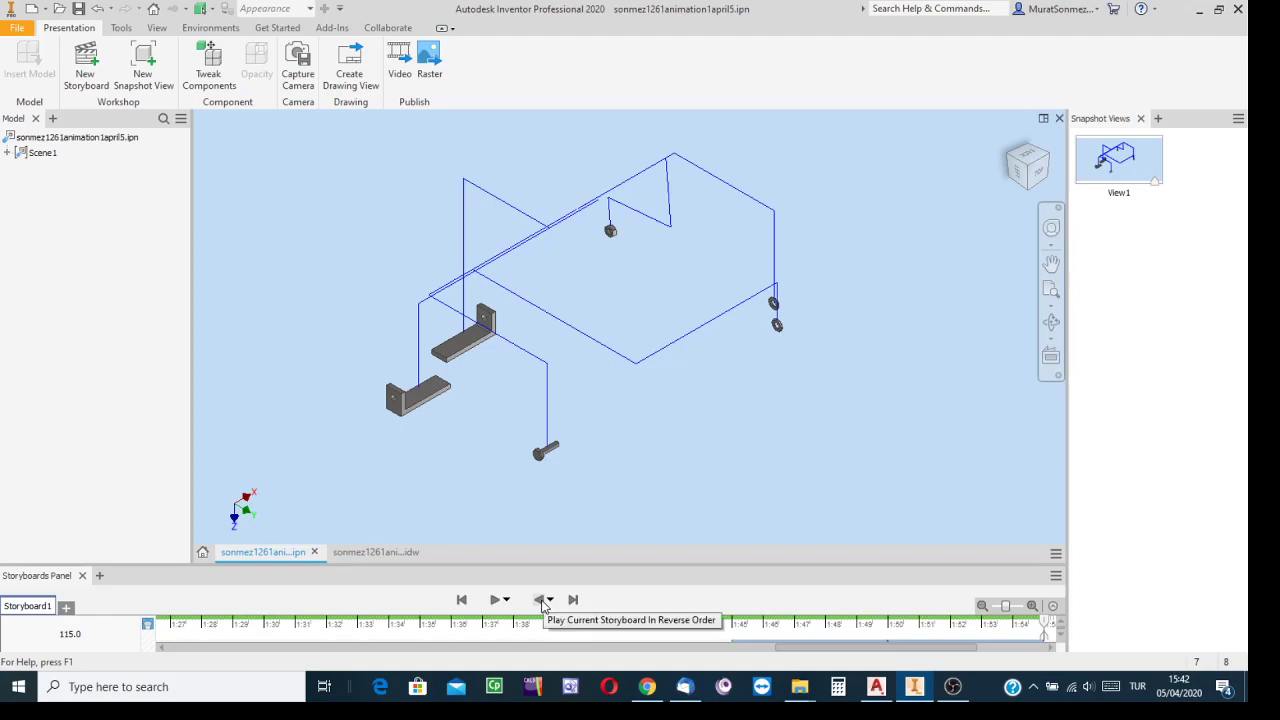
{"action": "left_click", "coordinate": [541, 600]}
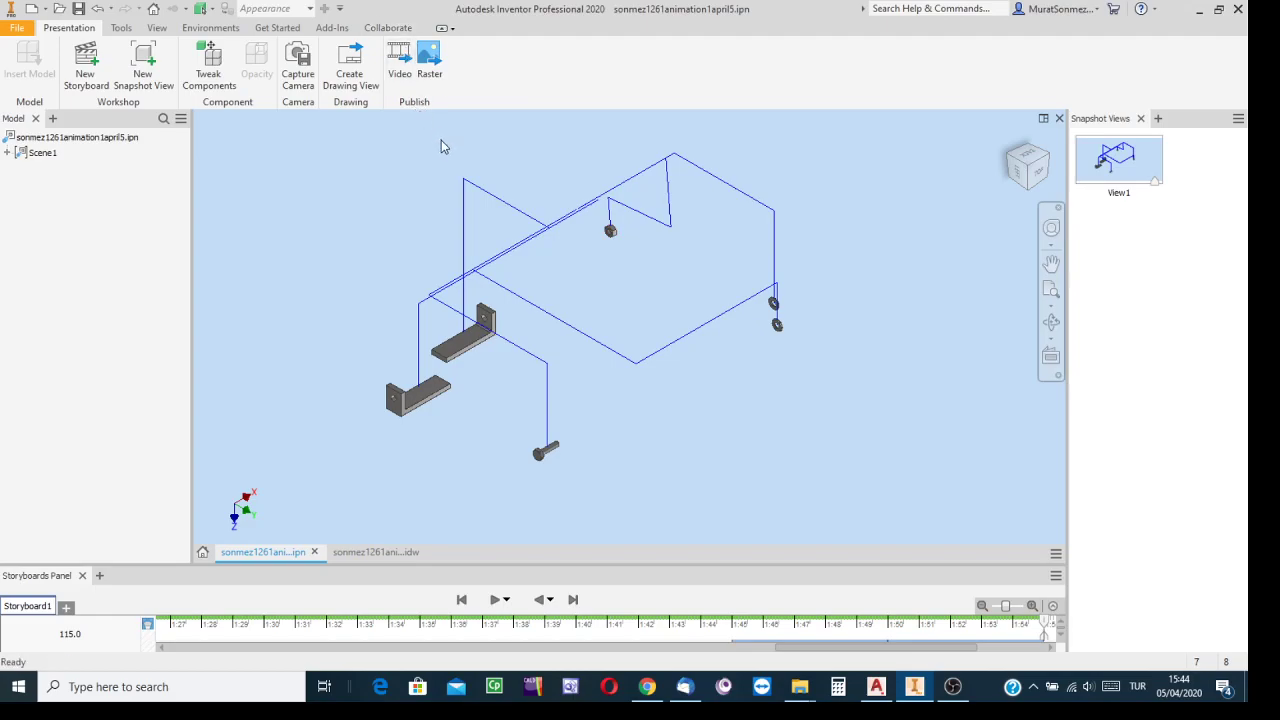
Set up publishing the current storyboard to video at 1920 x 1080 (16:9) in WMV format.
{"action": "left_click", "coordinate": [398, 56]}
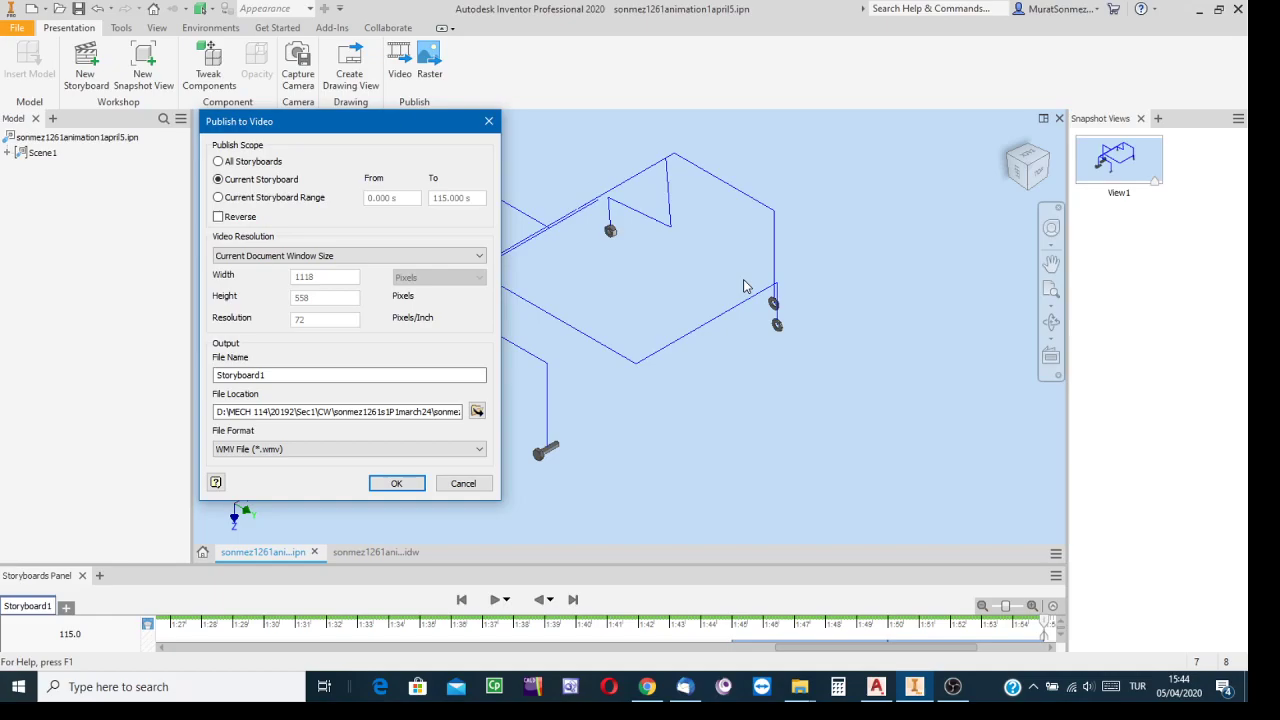
{"action": "left_click", "coordinate": [479, 257]}
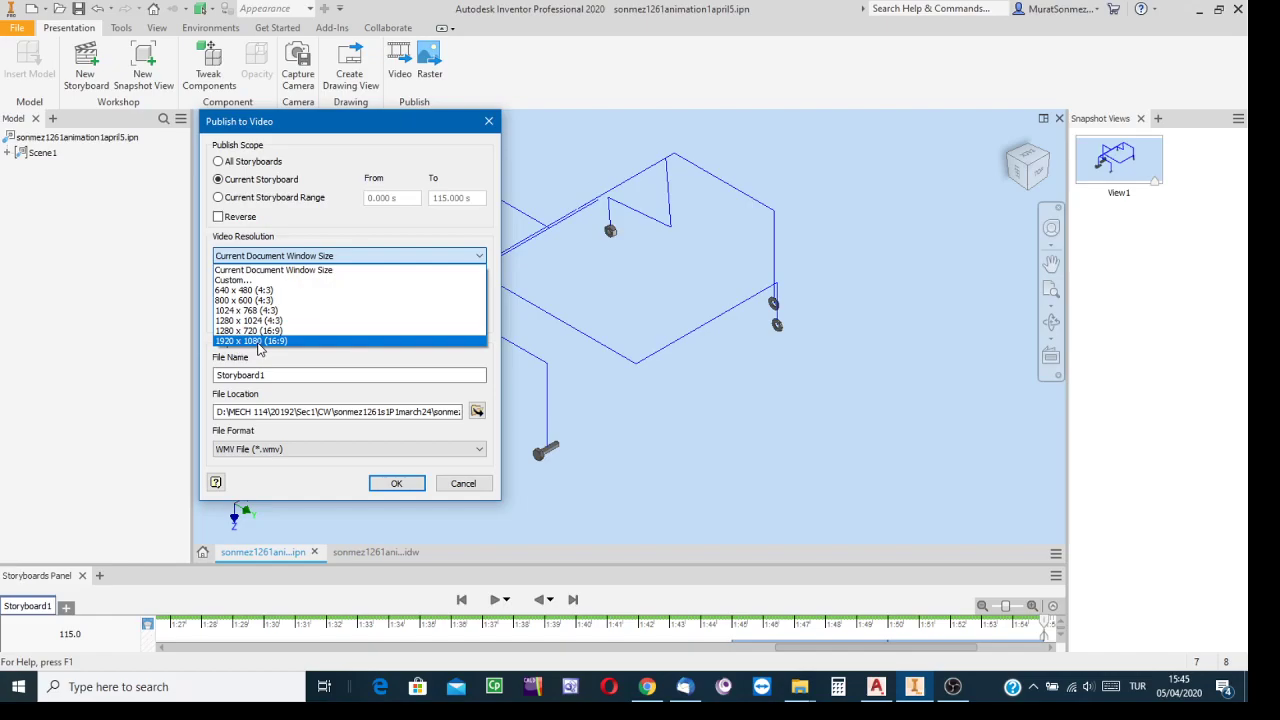
{"action": "left_click", "coordinate": [254, 341]}
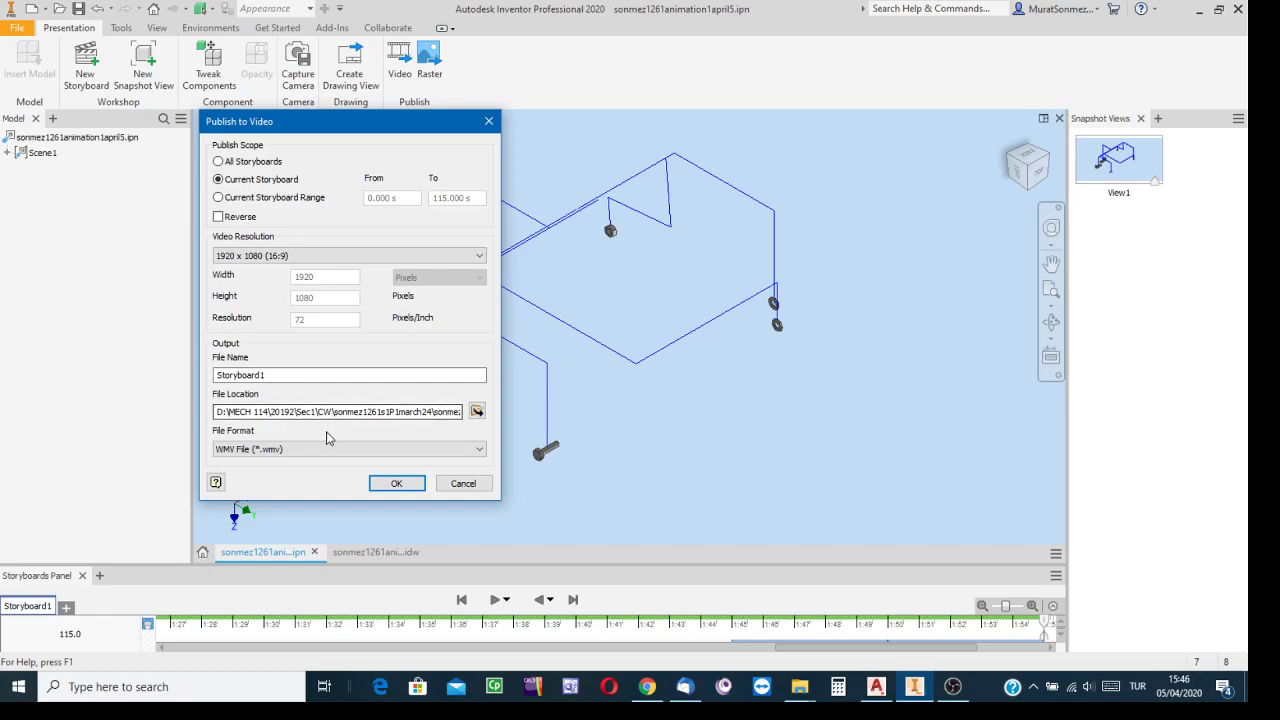
{"action": "left_click", "coordinate": [478, 452]}
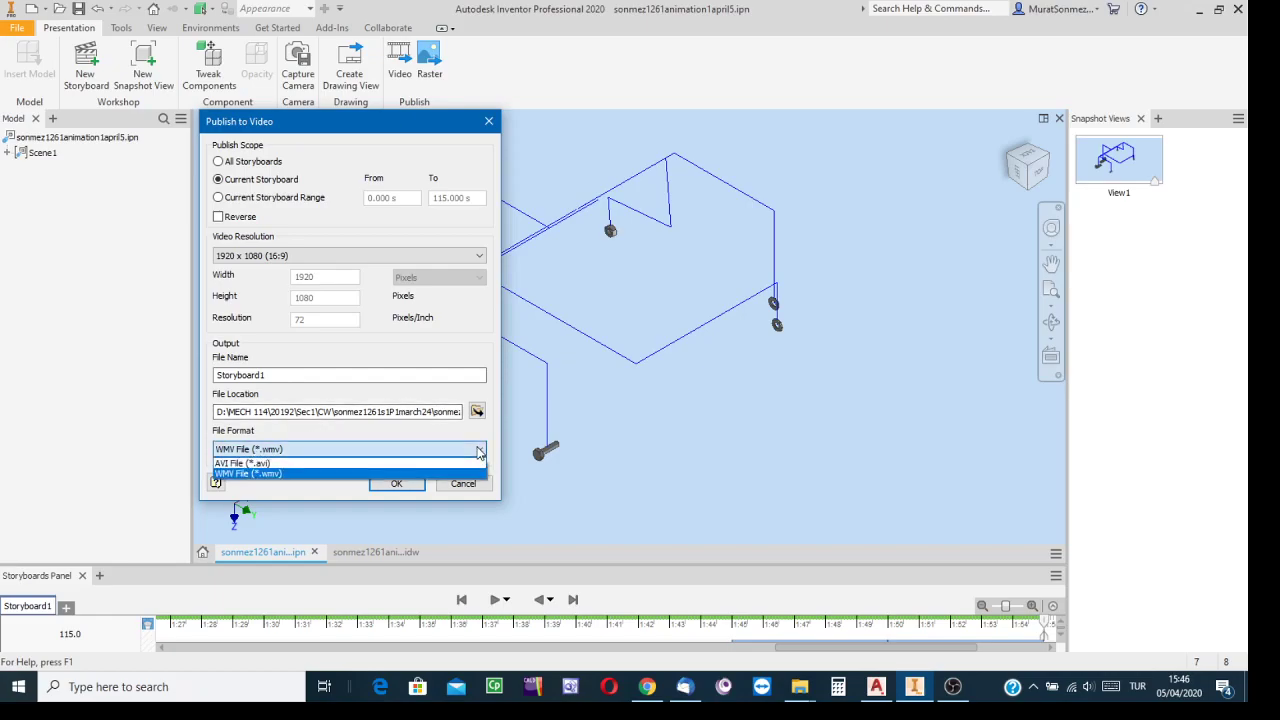
{"action": "left_click", "coordinate": [280, 474]}
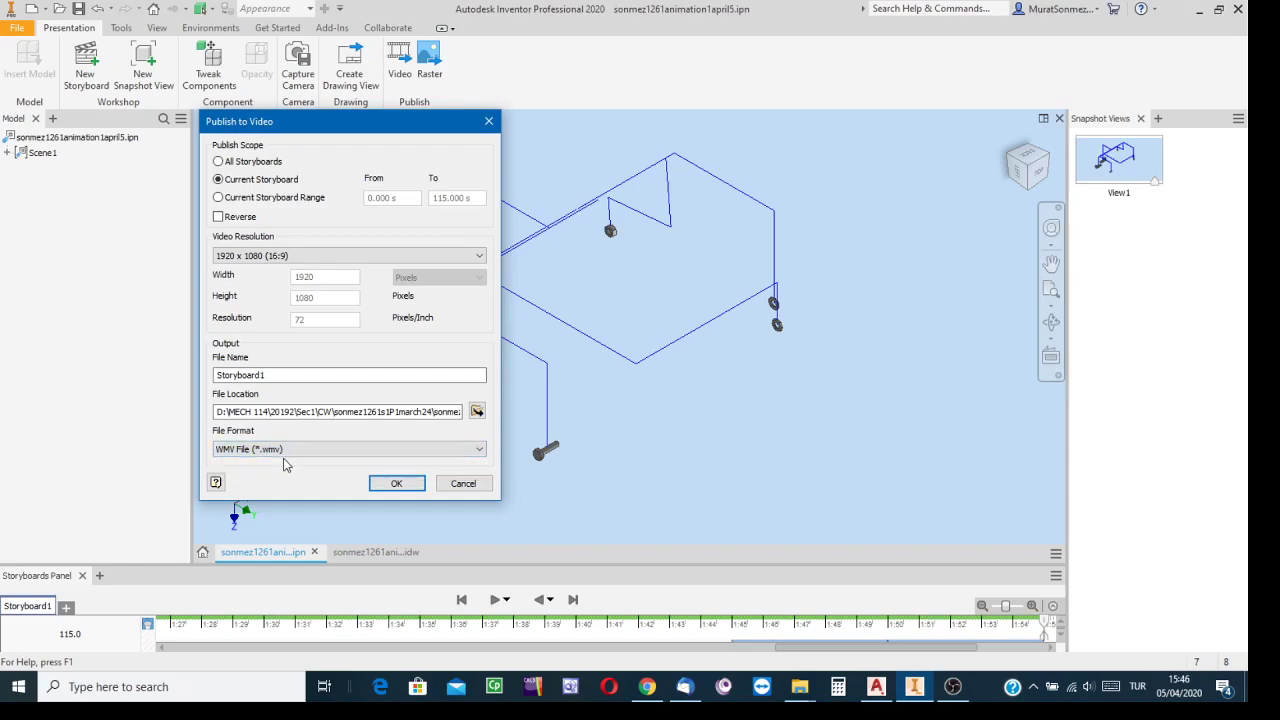
Browse for the video's output location on drive D: and open the folder MECH 114\20192\Sec2.
{"action": "left_click", "coordinate": [477, 412]}
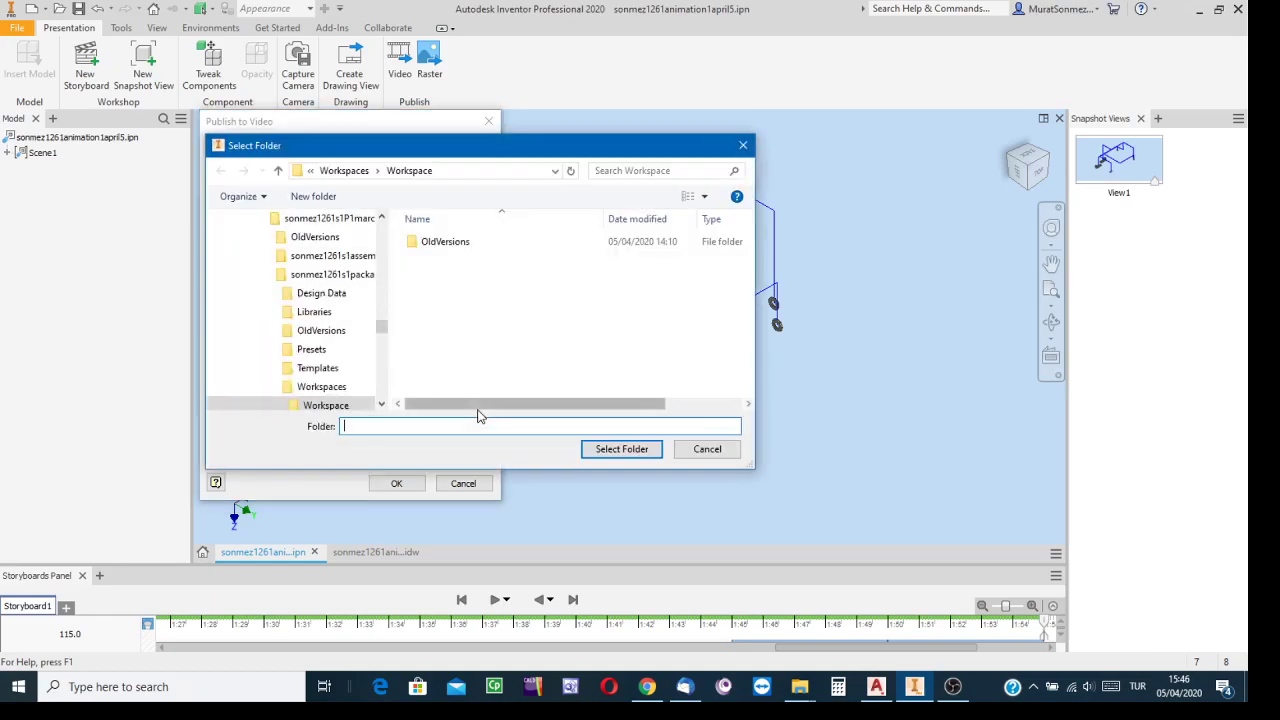
{"action": "left_click", "coordinate": [555, 171]}
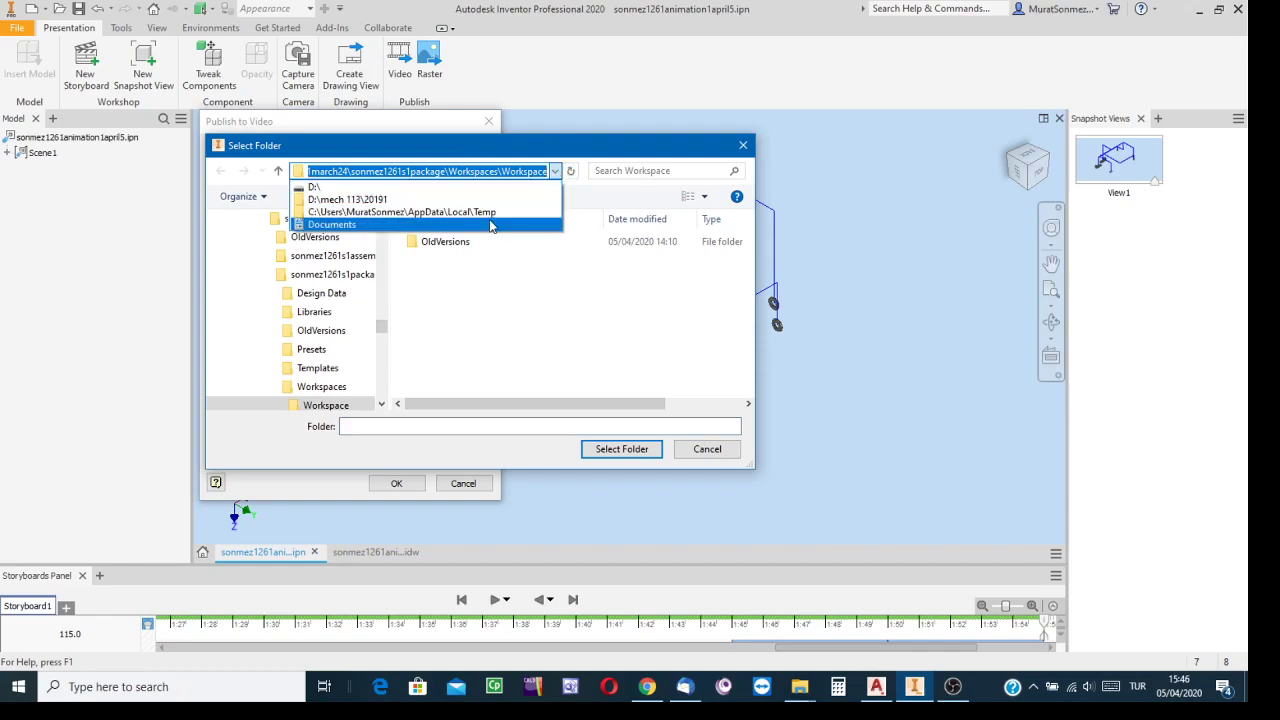
{"action": "left_click", "coordinate": [316, 188]}
{"action": "scroll", "coordinate": [498, 300], "scroll_direction": "down", "scroll_amount": 3}
{"action": "scroll", "coordinate": [498, 310], "scroll_direction": "down", "scroll_amount": 20}
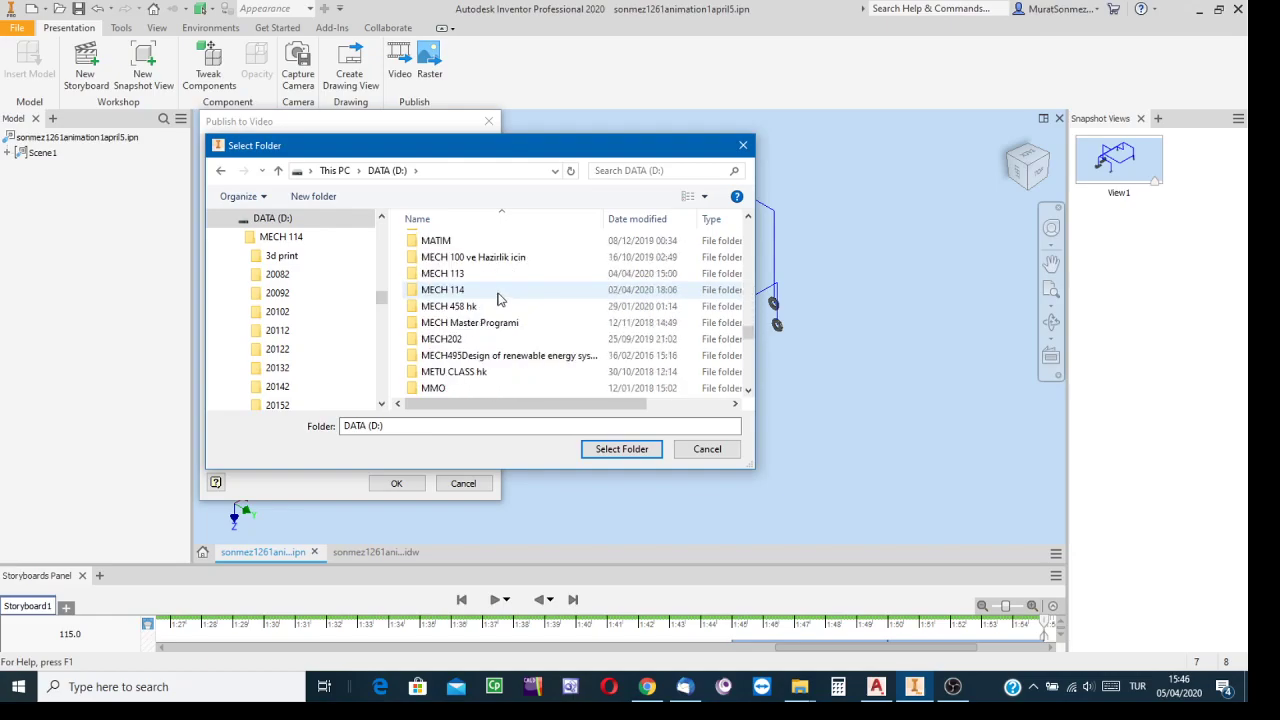
{"action": "scroll", "coordinate": [500, 296], "scroll_direction": "up", "scroll_amount": 5}
{"action": "left_click", "coordinate": [455, 336]}
{"action": "double_click", "coordinate": [455, 336]}
{"action": "scroll", "coordinate": [490, 320], "scroll_direction": "down", "scroll_amount": 3}
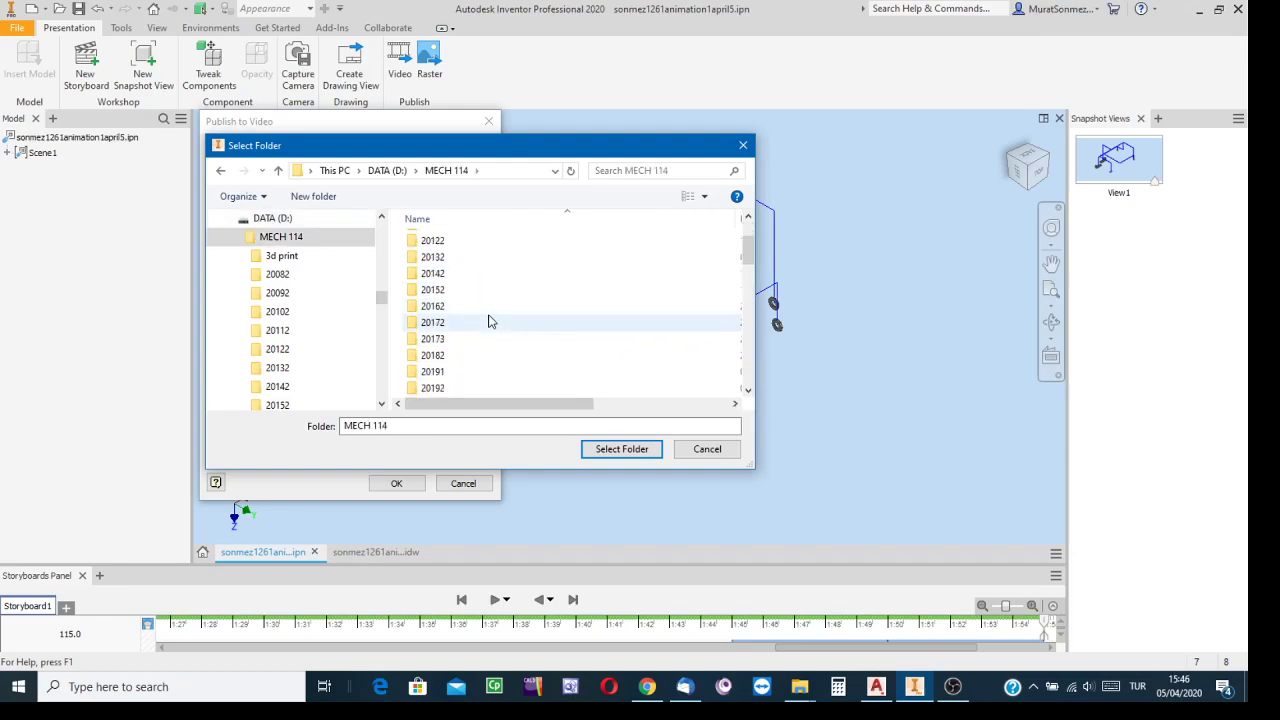
{"action": "scroll", "coordinate": [490, 320], "scroll_direction": "down", "scroll_amount": 3}
{"action": "scroll", "coordinate": [491, 320], "scroll_direction": "up", "scroll_amount": 3}
{"action": "left_click", "coordinate": [447, 287]}
{"action": "double_click", "coordinate": [447, 287]}
{"action": "double_click", "coordinate": [445, 290]}
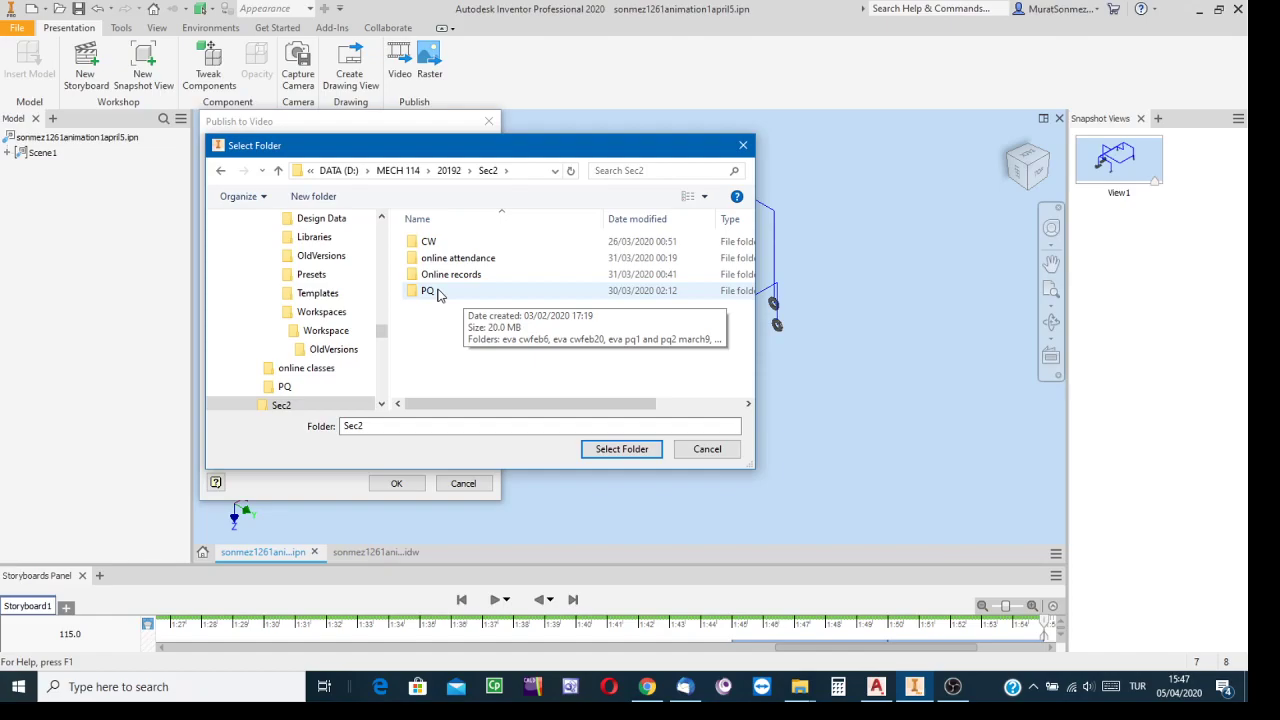
Choose CW\sonmez1261s2P1march24\sonmez1261s1package\Workspaces\Workspace within Sec2 as the video's output folder.
{"action": "left_click_drag", "start_coordinate": [340, 145], "coordinate": [674, 136]}
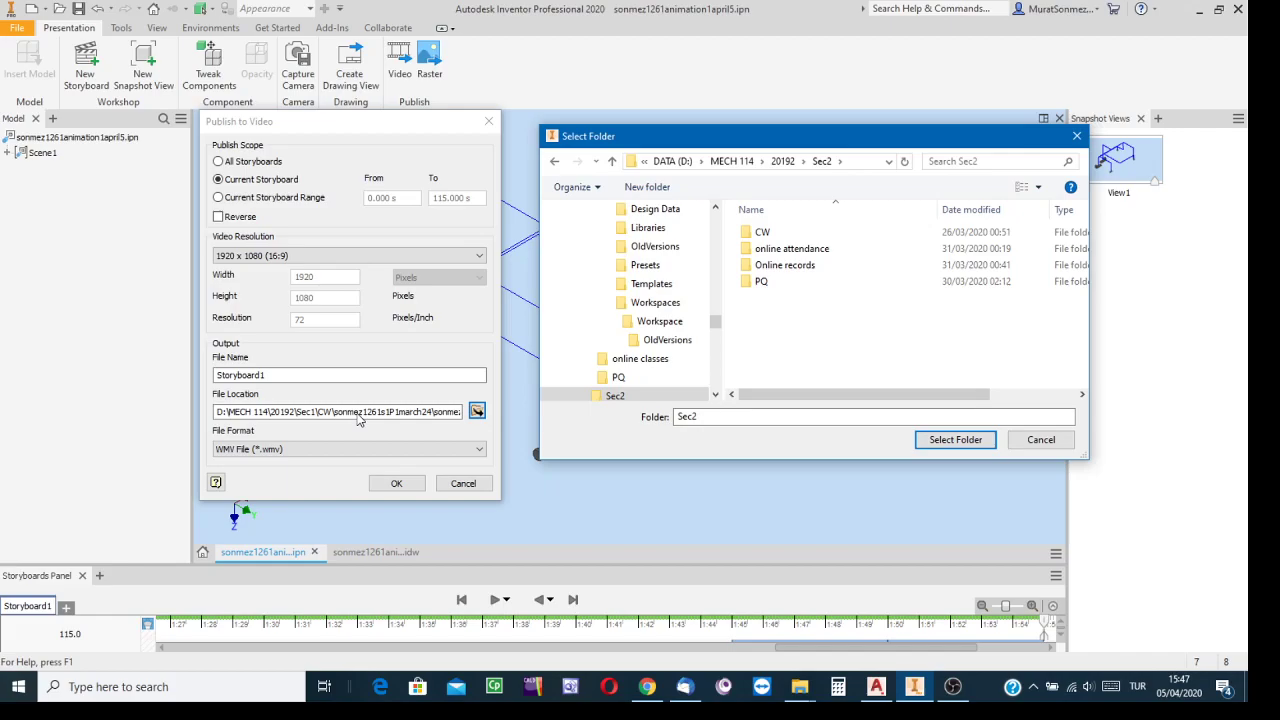
{"action": "left_click_drag", "start_coordinate": [782, 142], "coordinate": [603, 75]}
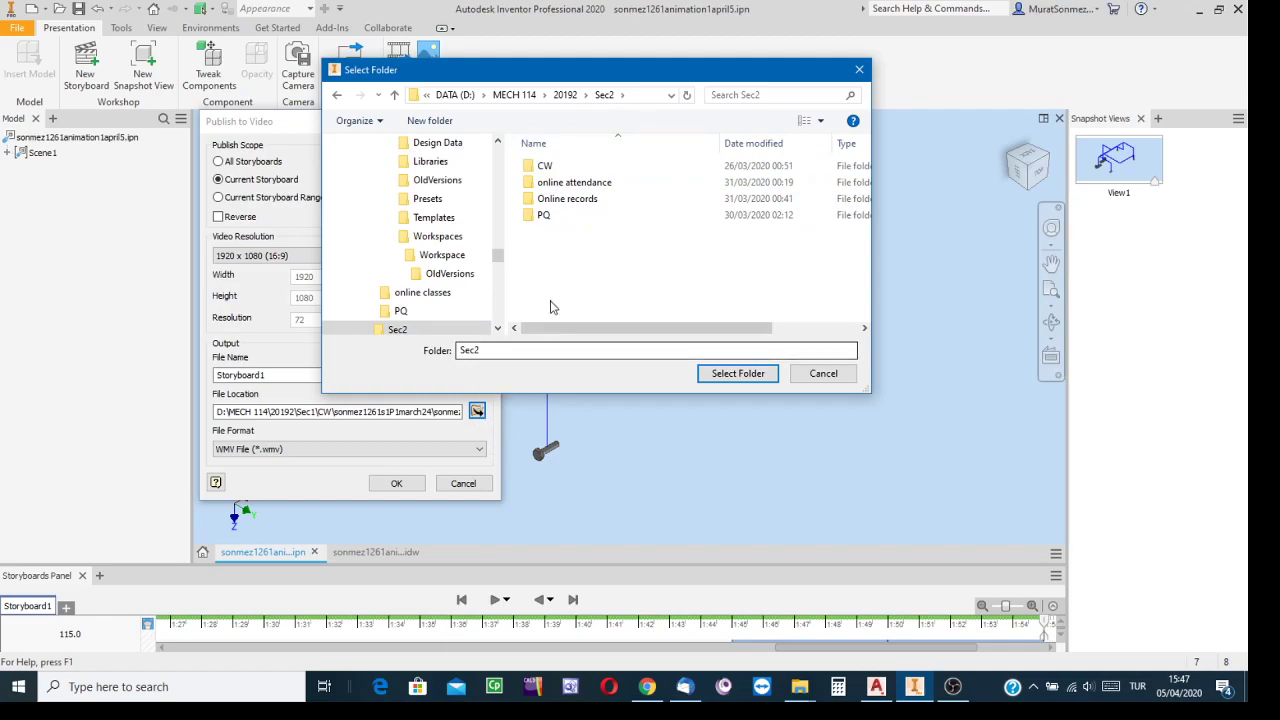
{"action": "double_click", "coordinate": [545, 166]}
{"action": "double_click", "coordinate": [591, 183]}
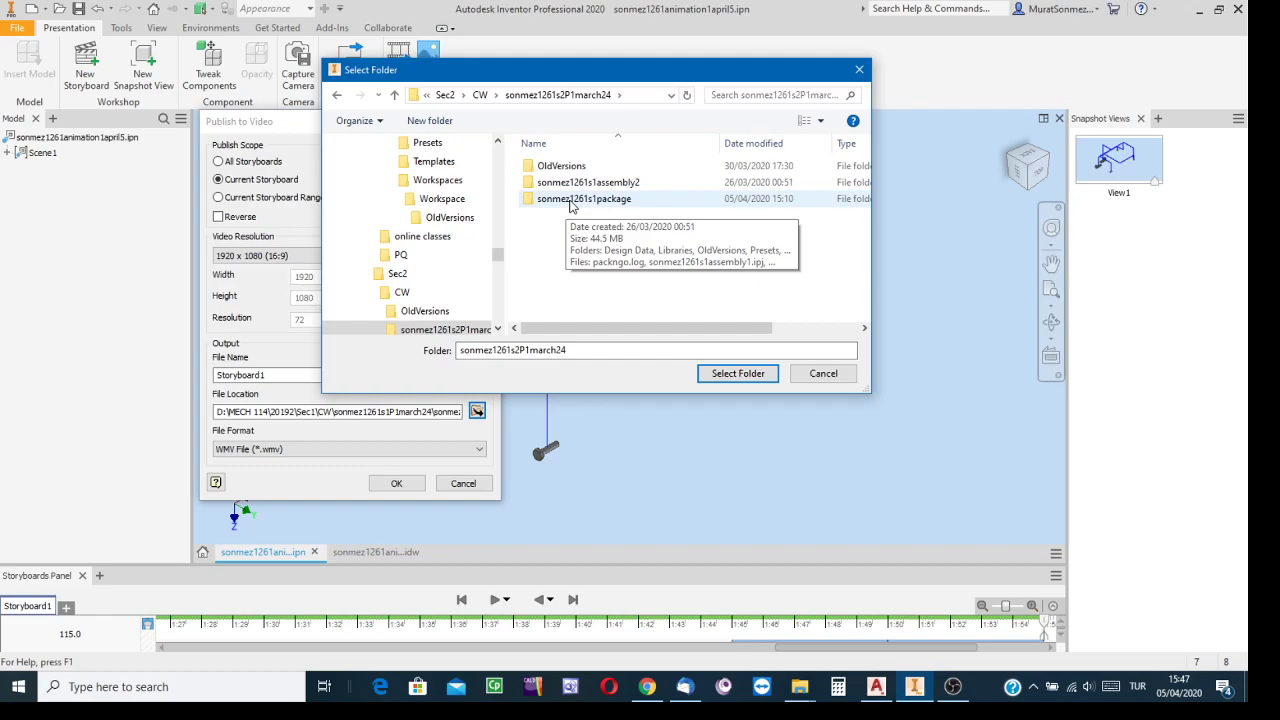
{"action": "double_click", "coordinate": [571, 200]}
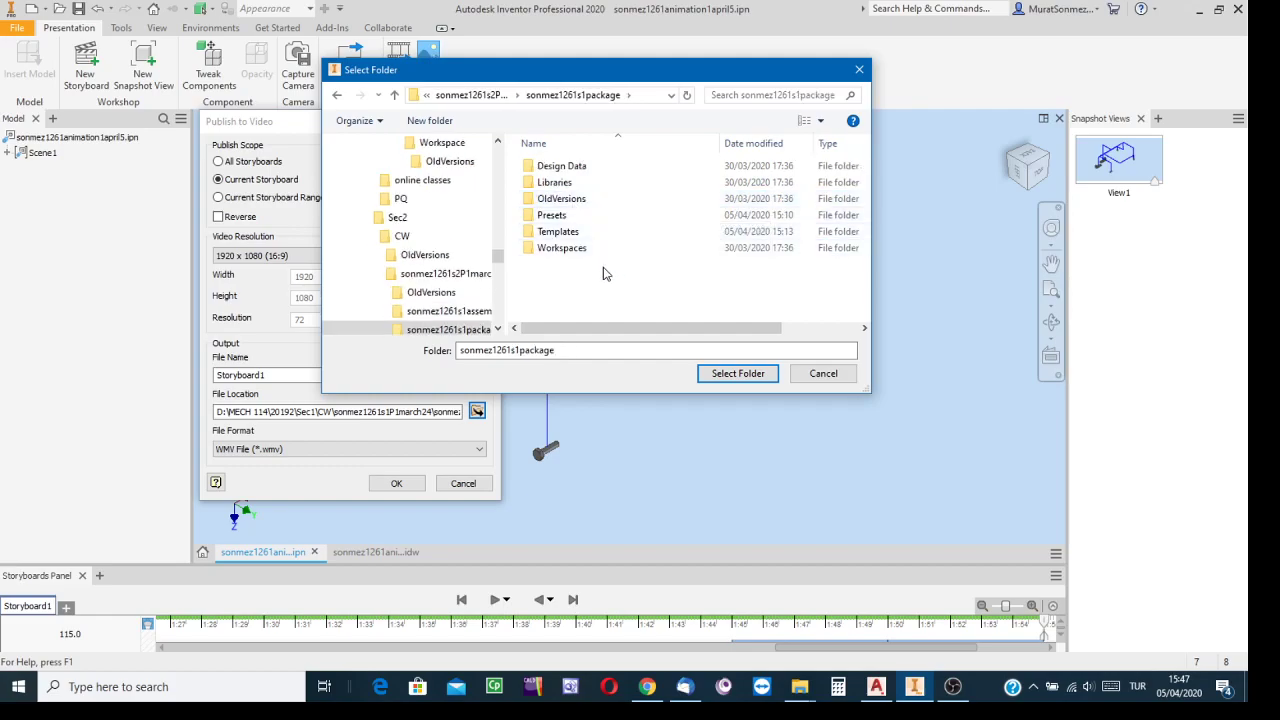
{"action": "double_click", "coordinate": [562, 248]}
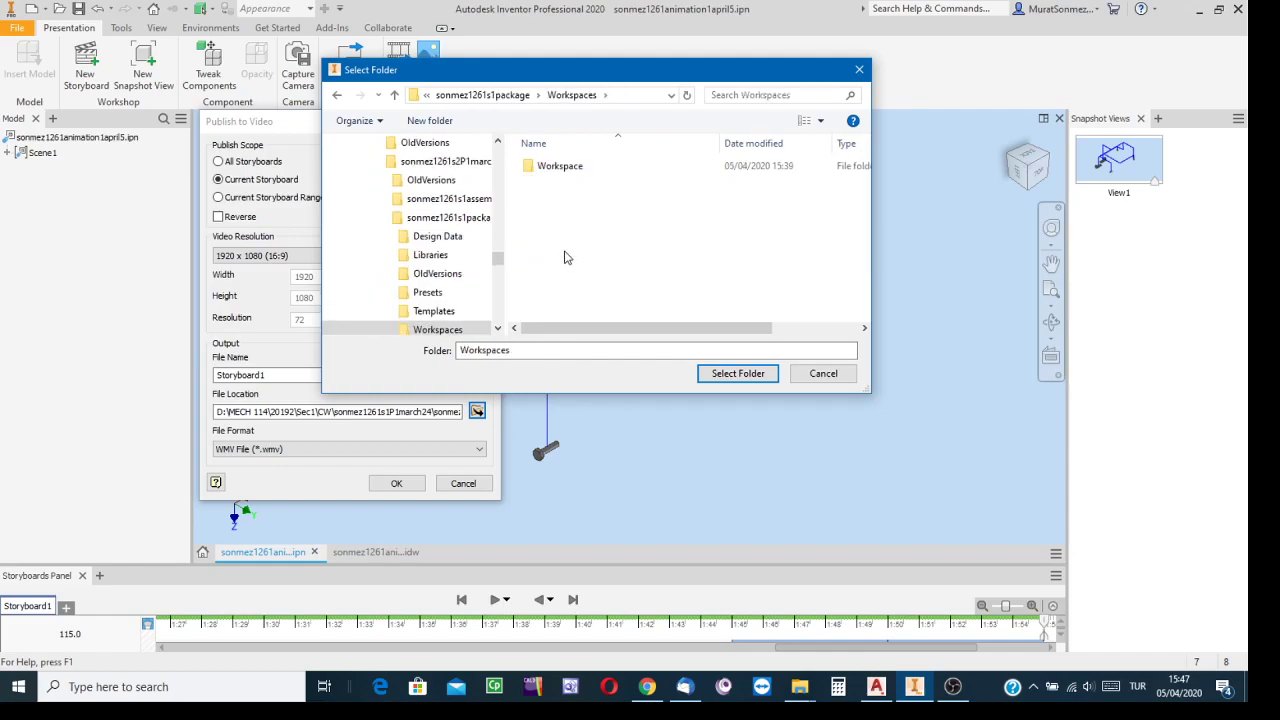
{"action": "double_click", "coordinate": [565, 172]}
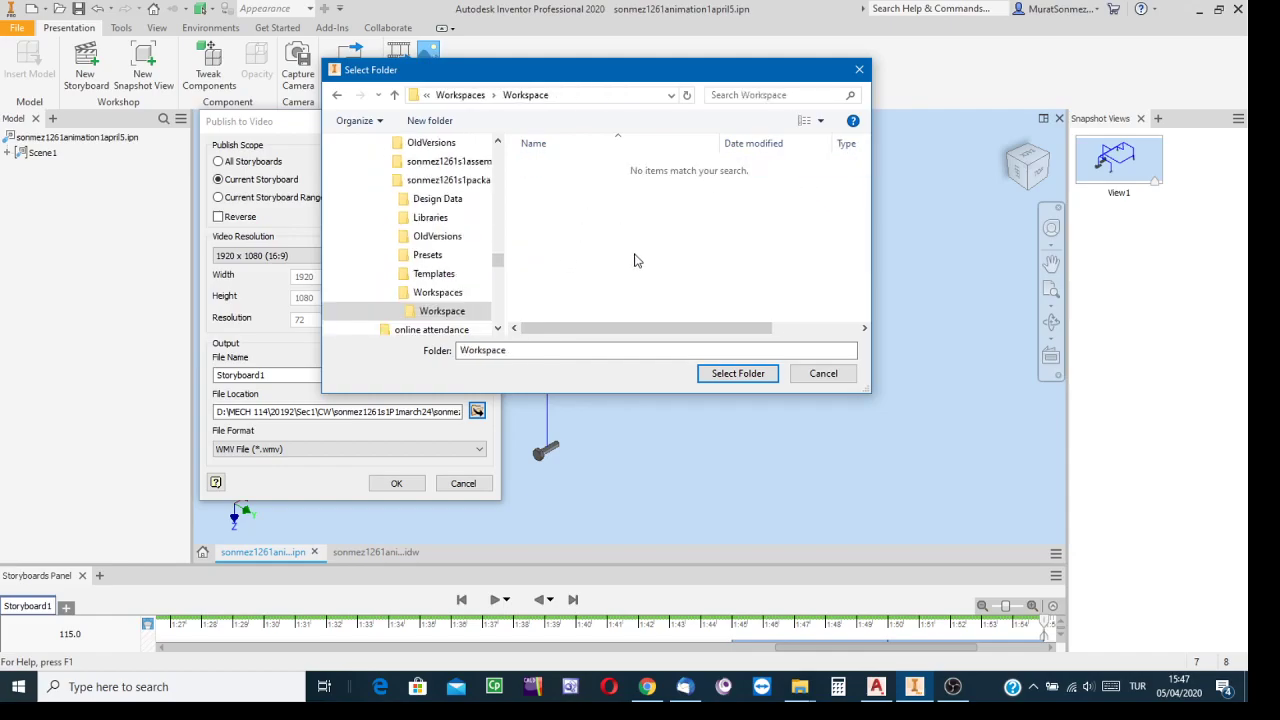
{"action": "left_click", "coordinate": [737, 373]}
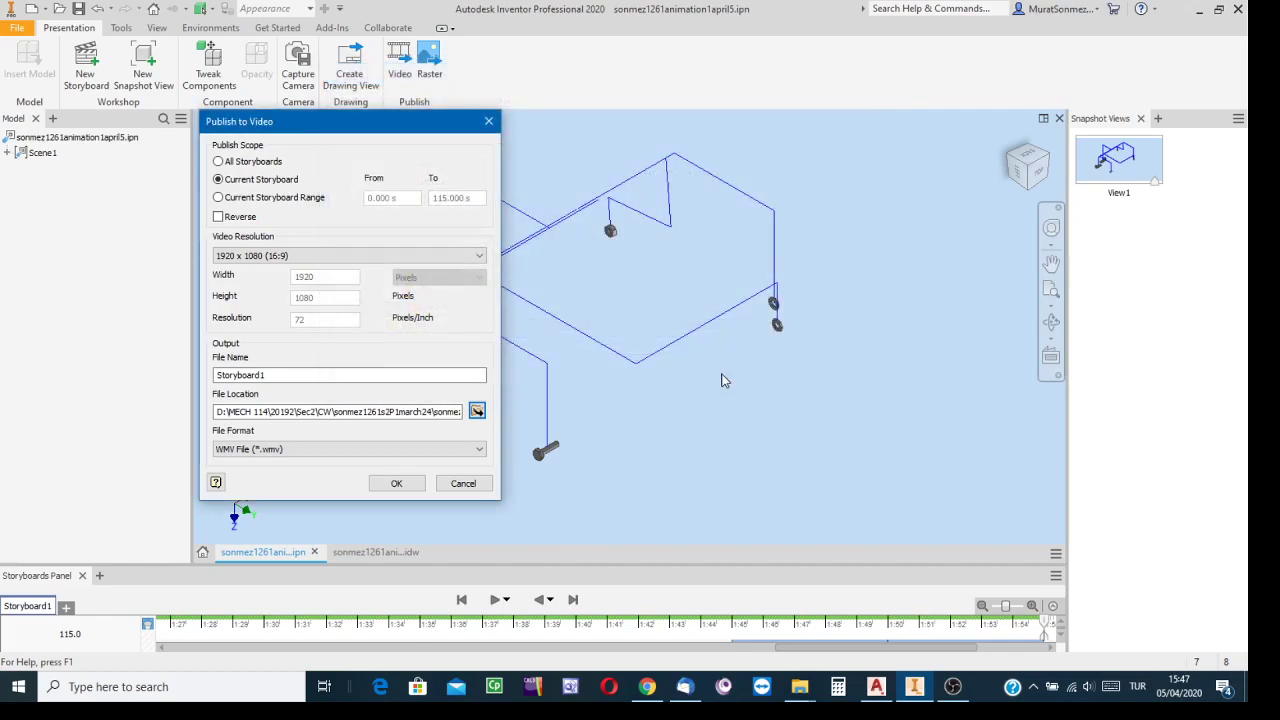
Publish the video under the file name Storyboard1 and close the notice once the export is complete.
{"action": "left_click", "coordinate": [397, 484]}
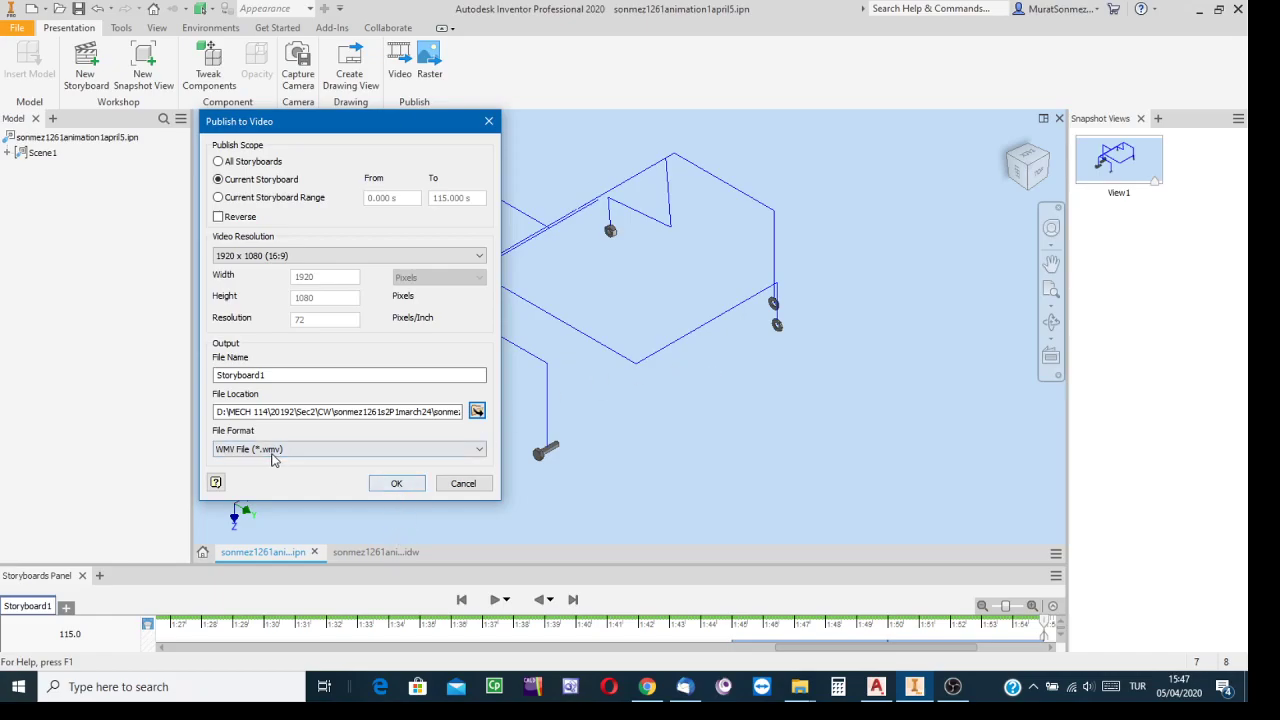
{"action": "left_click", "coordinate": [396, 484]}
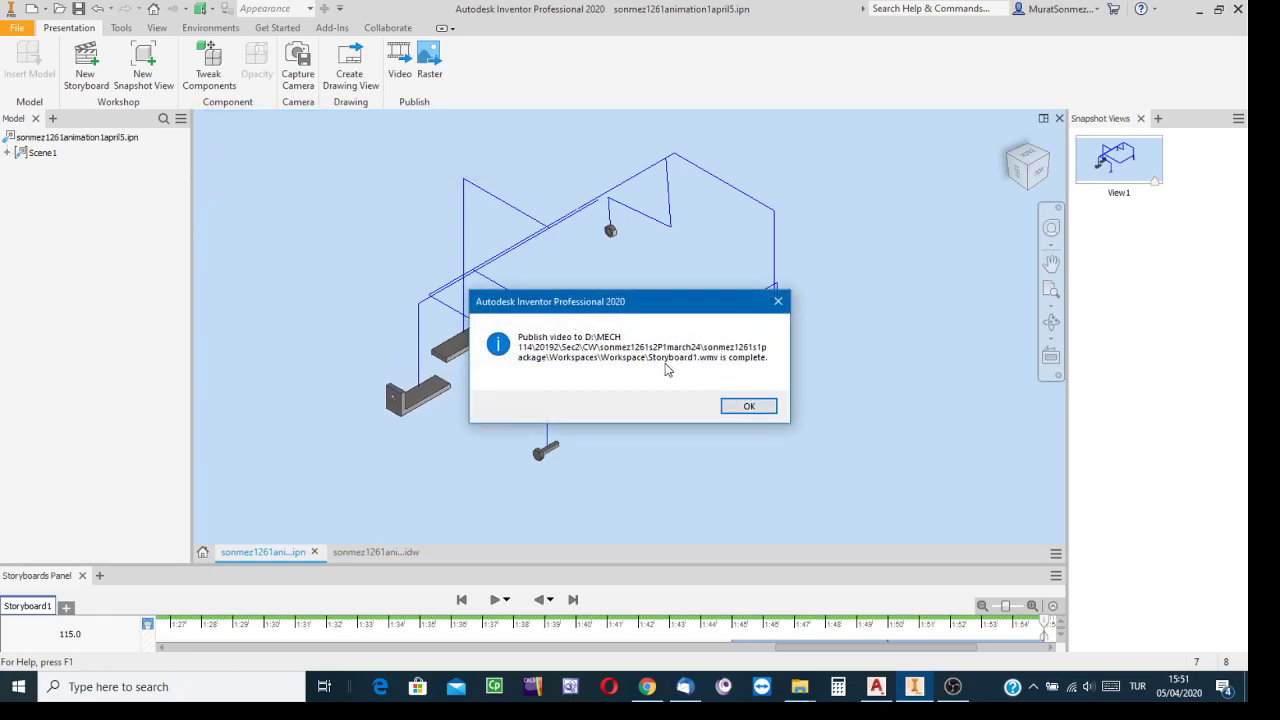
{"action": "left_click", "coordinate": [748, 407]}
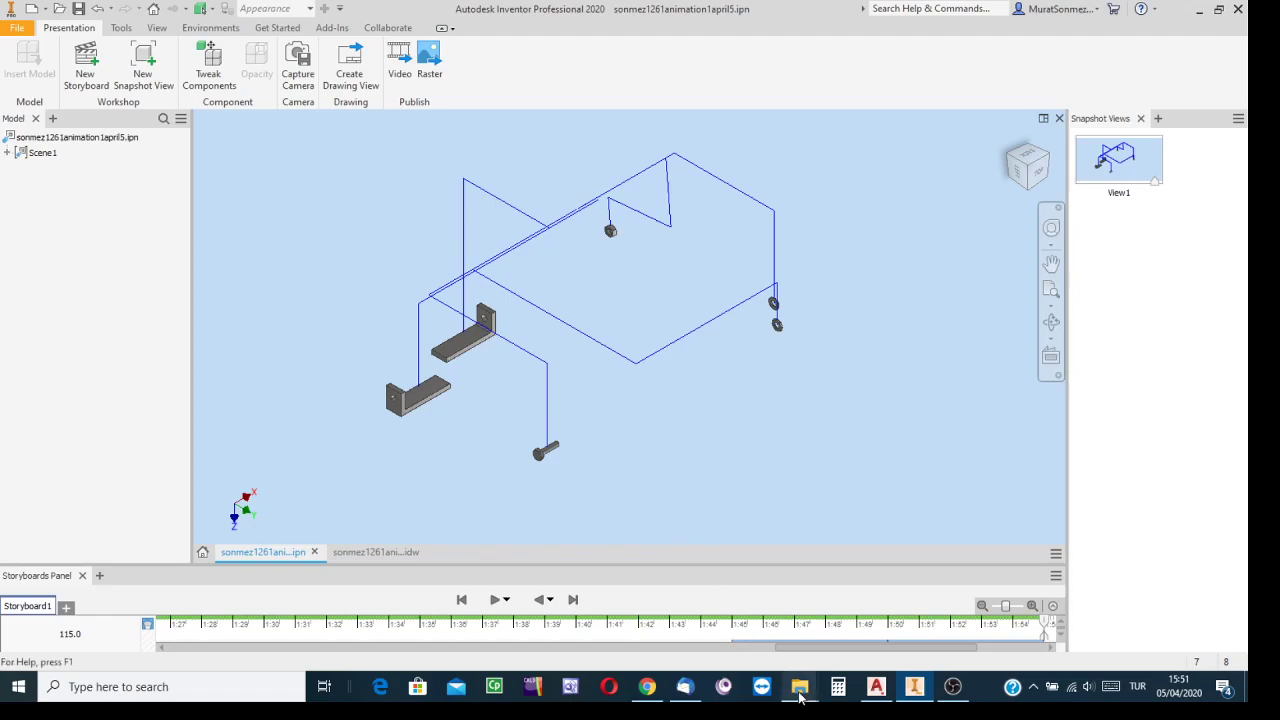
{"action": "mouse_move", "coordinate": [799, 696]}
{"action": "left_click", "coordinate": [835, 650]}
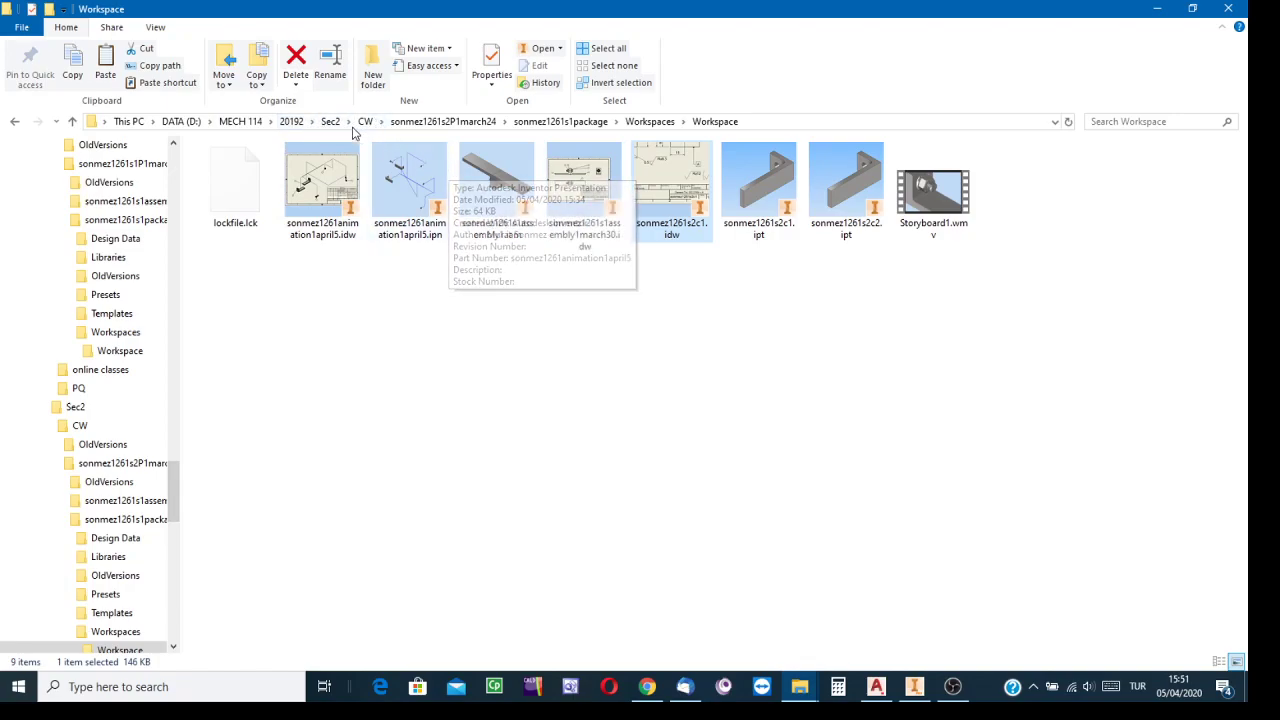
{"action": "left_click", "coordinate": [330, 121]}
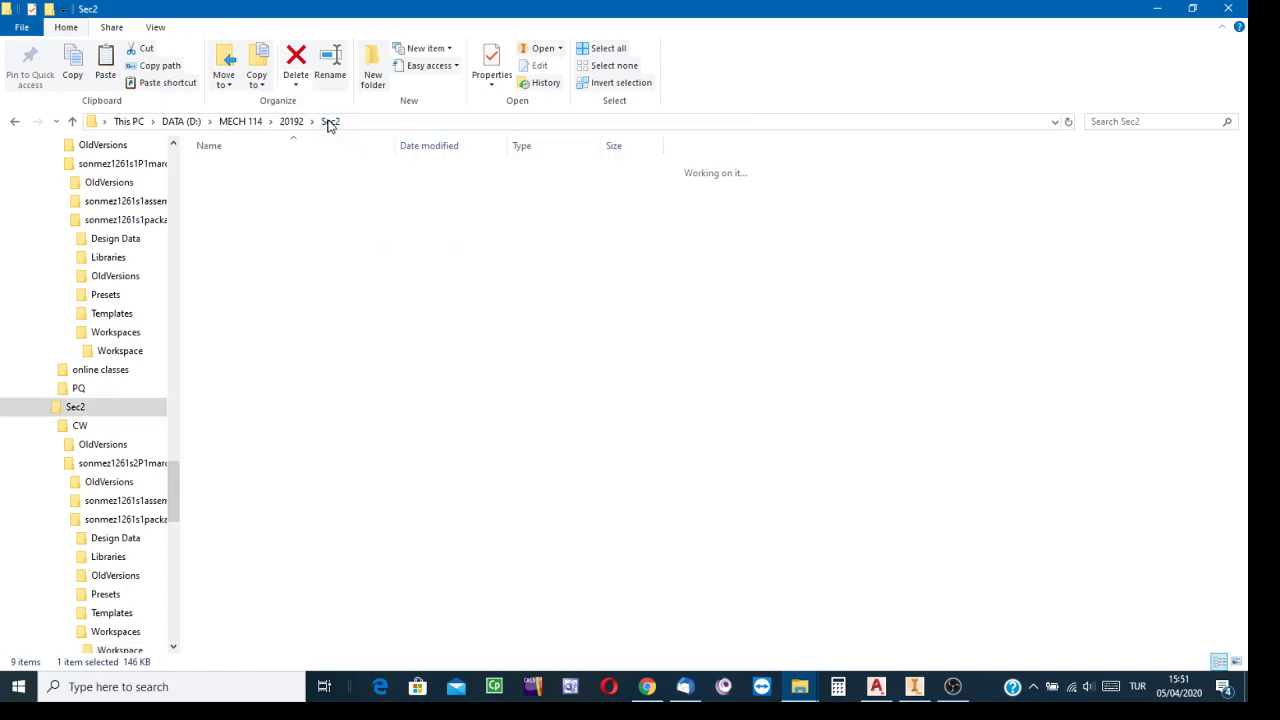
{"action": "double_click", "coordinate": [236, 172]}
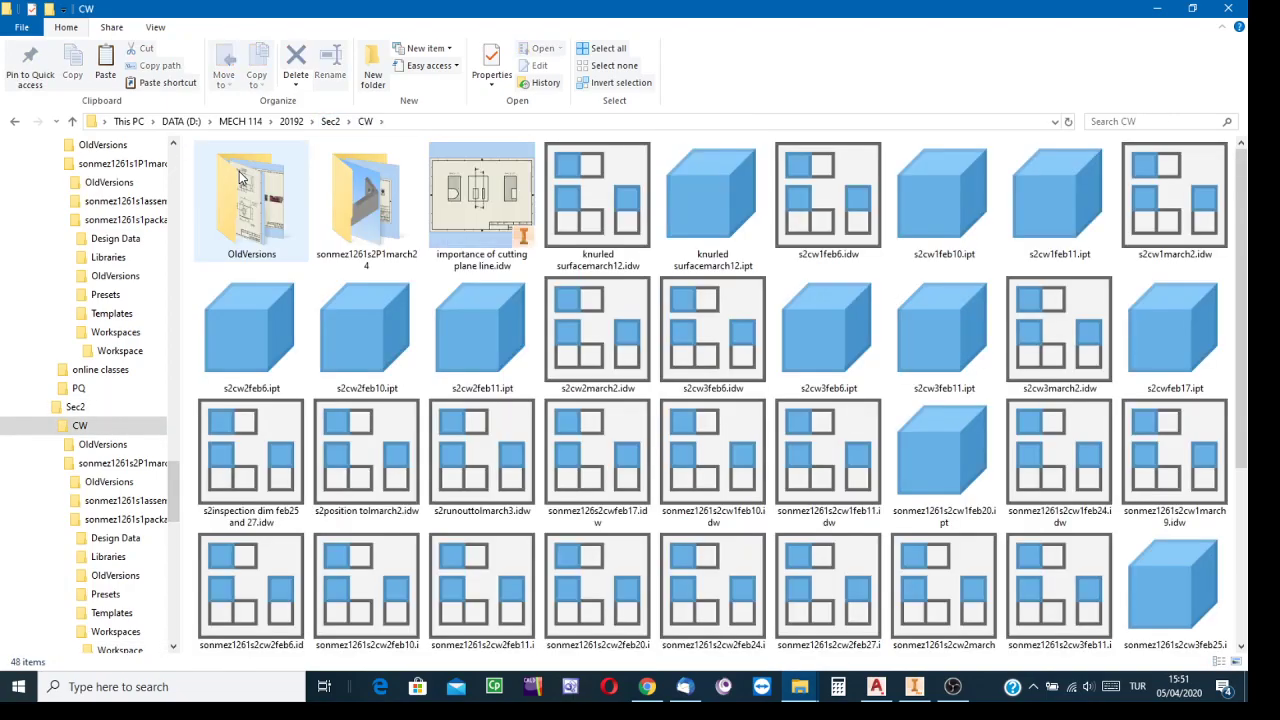
{"action": "double_click", "coordinate": [366, 195]}
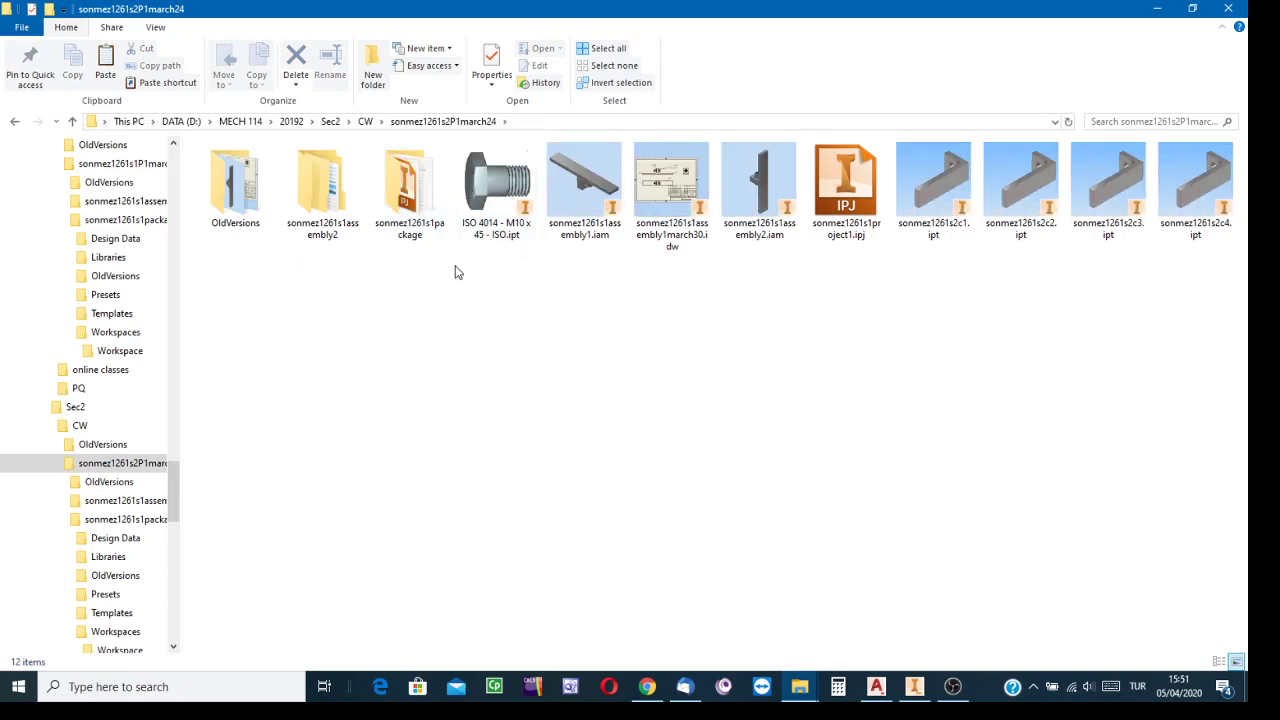
{"action": "double_click", "coordinate": [409, 188]}
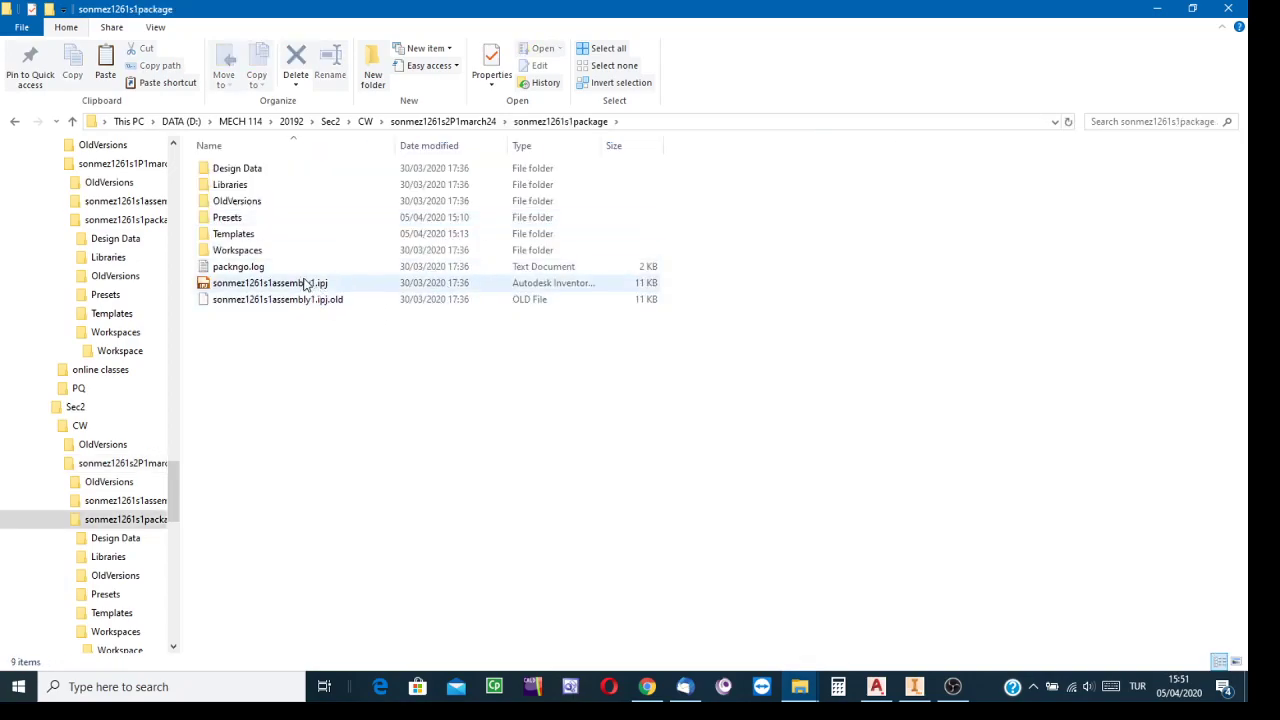
{"action": "double_click", "coordinate": [242, 254]}
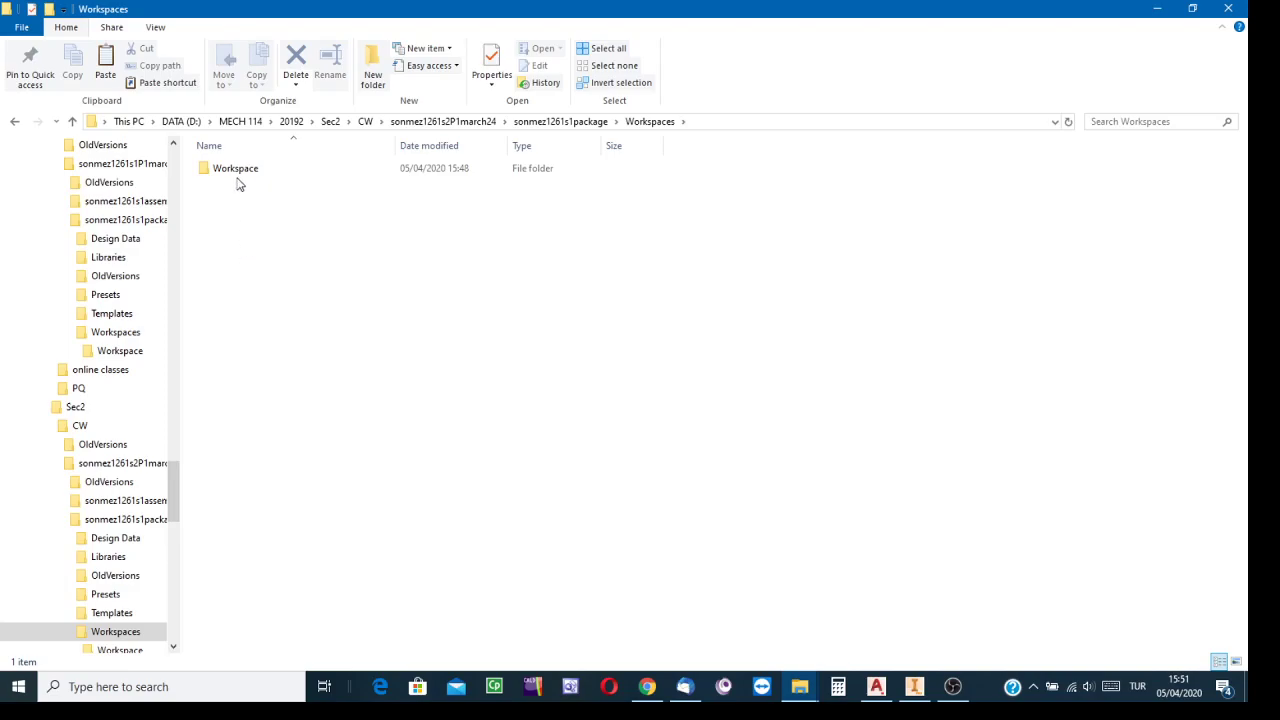
{"action": "double_click", "coordinate": [230, 170]}
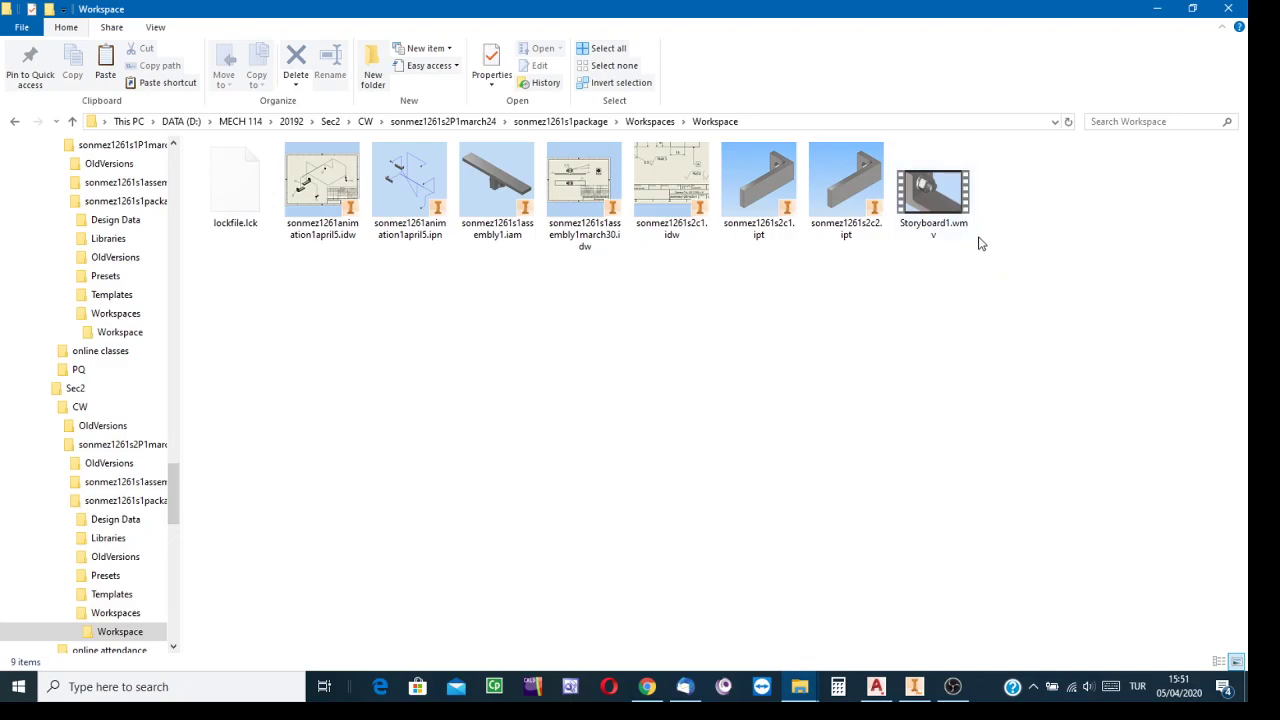
Play Storyboard1.wmv to review the published animation and close the video player.
{"action": "mouse_move", "coordinate": [961, 233]}
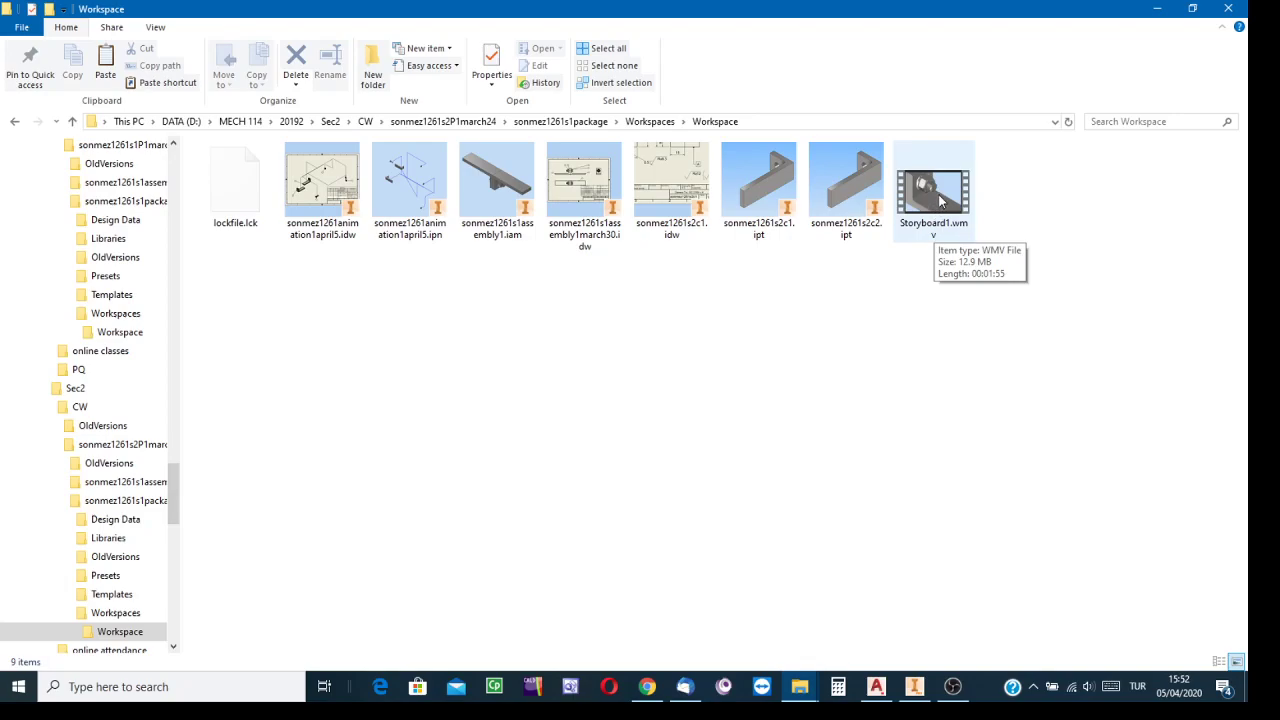
{"action": "double_click", "coordinate": [935, 192]}
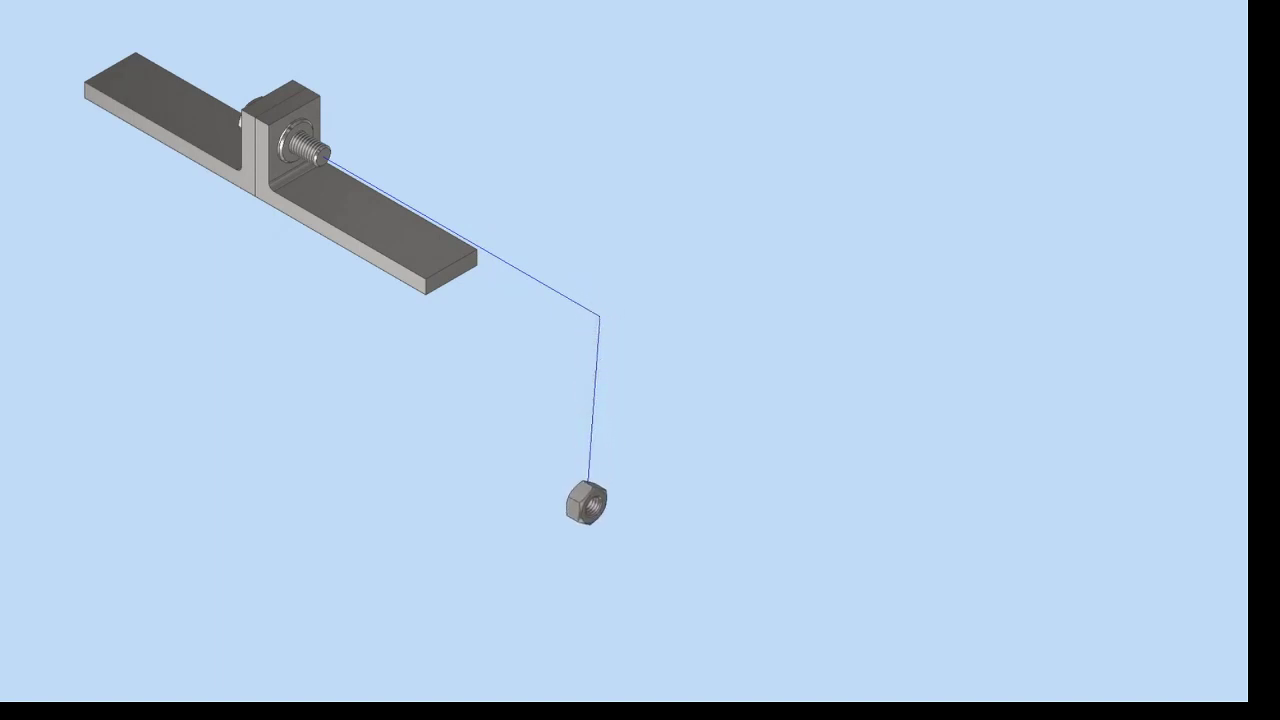
{"action": "key", "text": "Escape"}
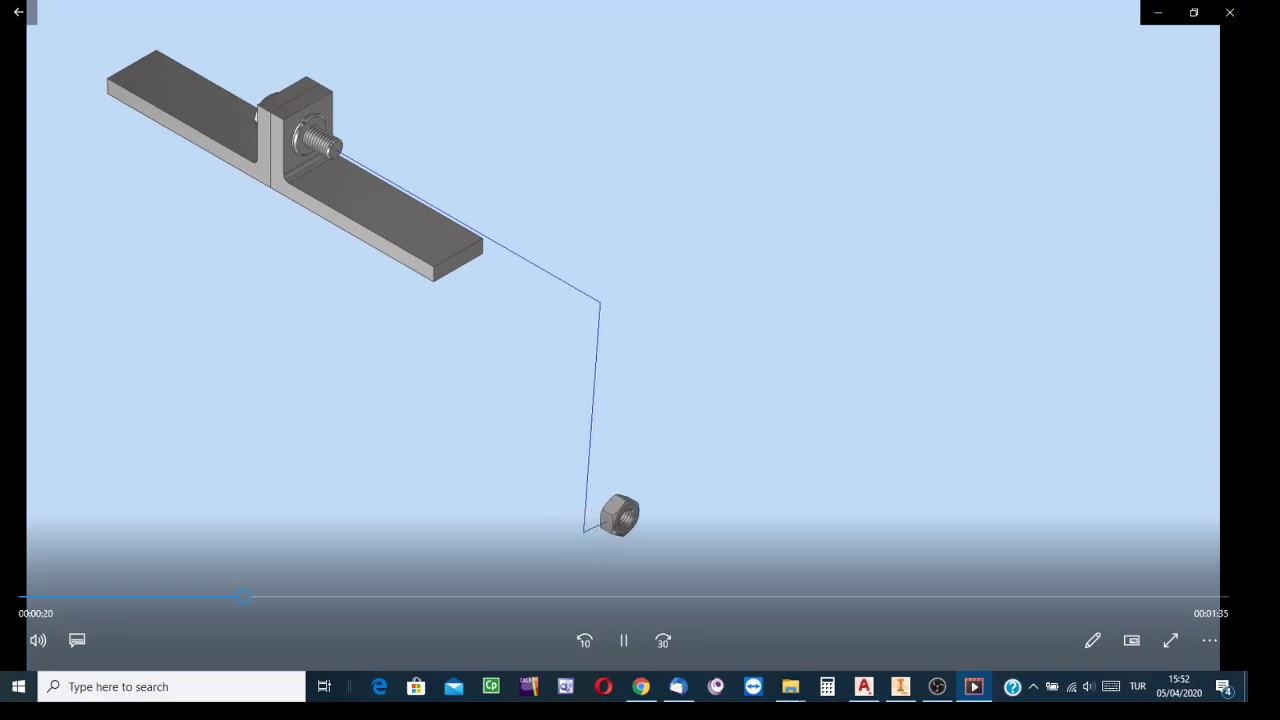
{"action": "left_click", "coordinate": [1229, 12]}
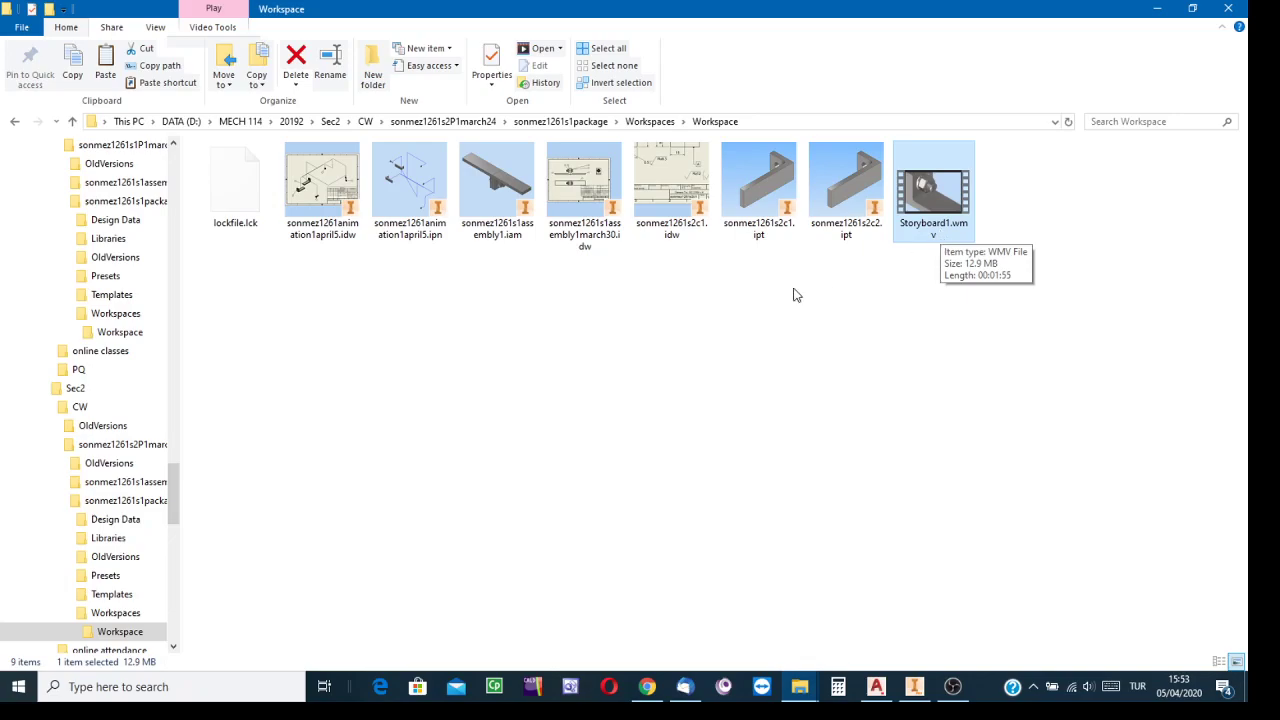
Switch to Inventor and close sonmez1261animation1april5.ipn with its changes saved, along with the sonmez1261animation1april5.idw drawing.
{"action": "left_click", "coordinate": [914, 686]}
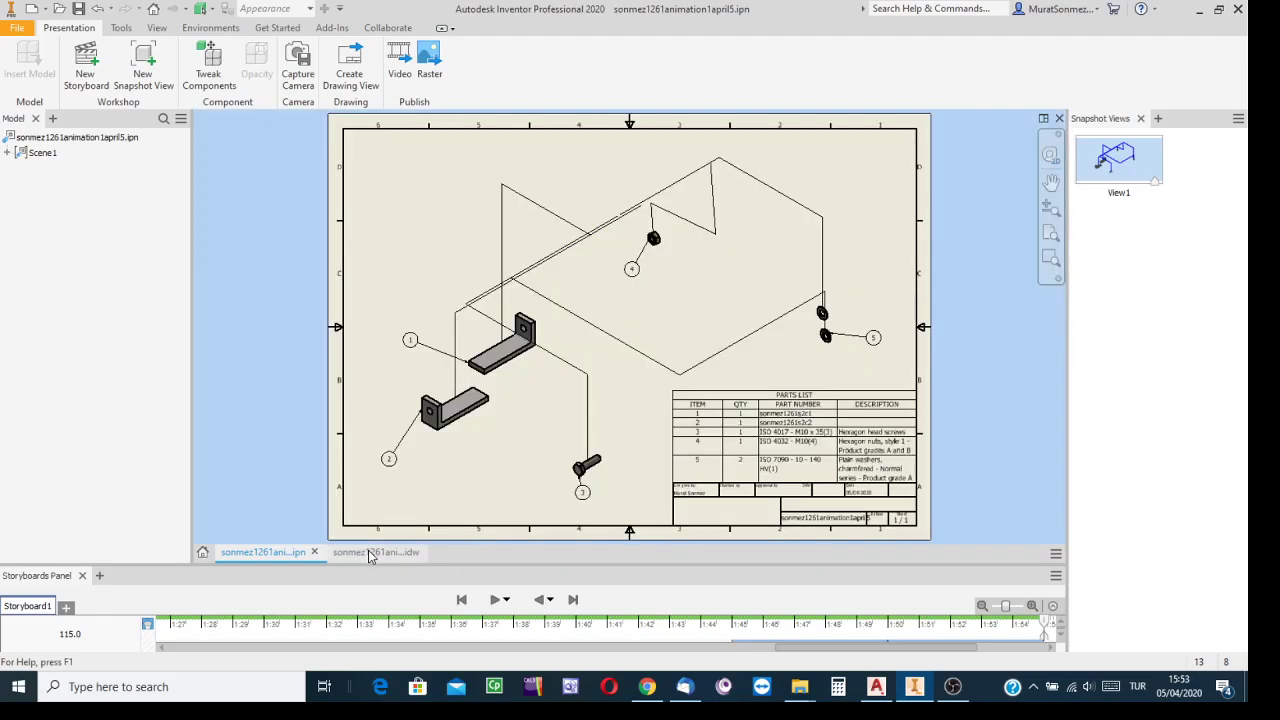
{"action": "left_click", "coordinate": [370, 556]}
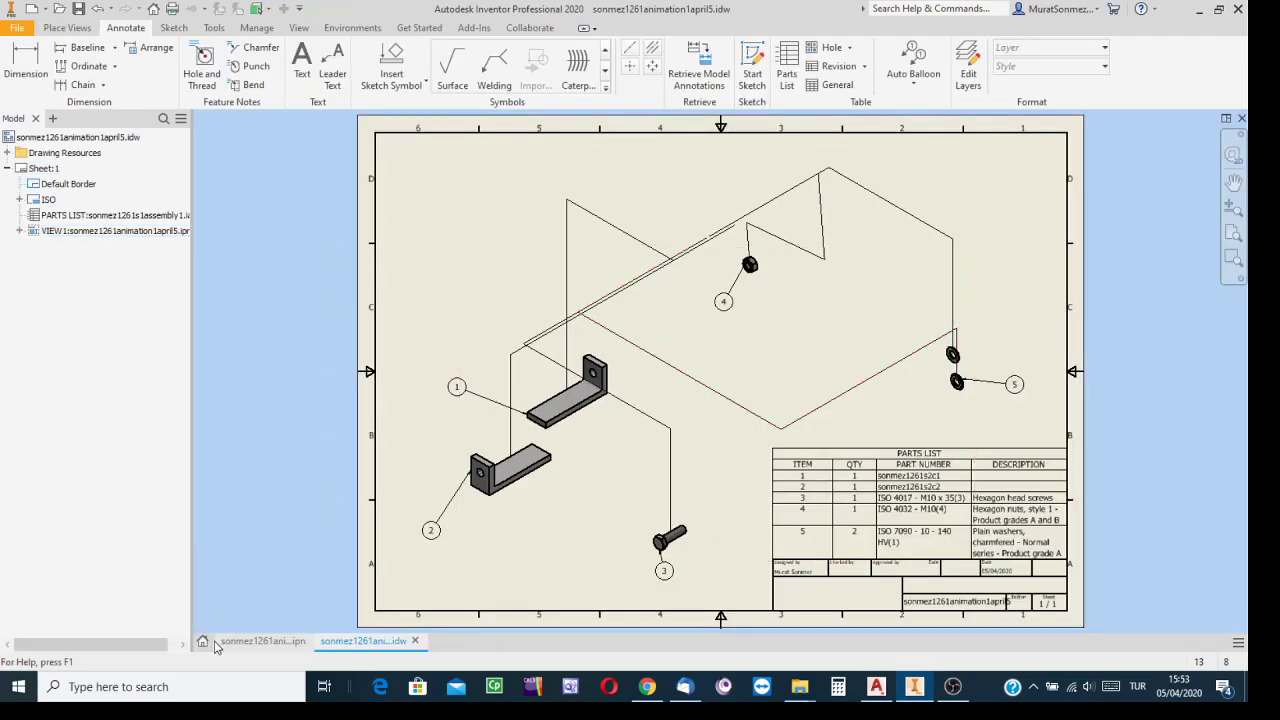
{"action": "left_click", "coordinate": [250, 641]}
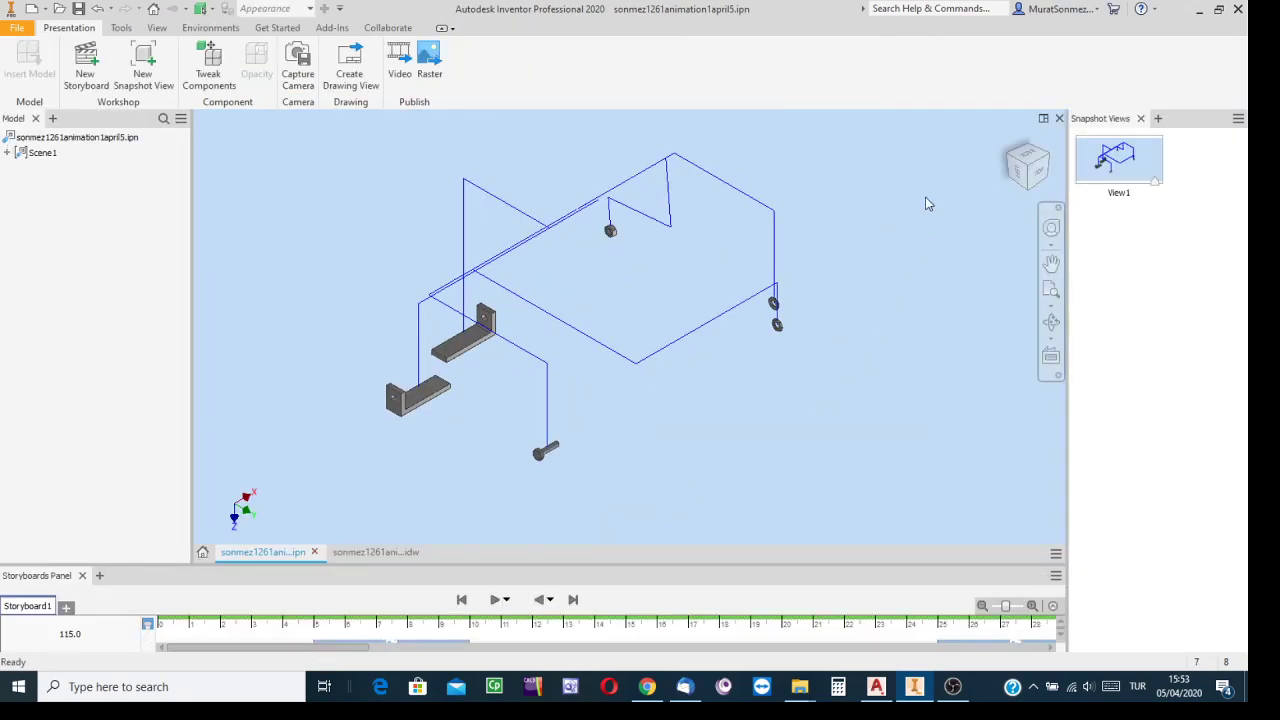
{"action": "left_click", "coordinate": [314, 552]}
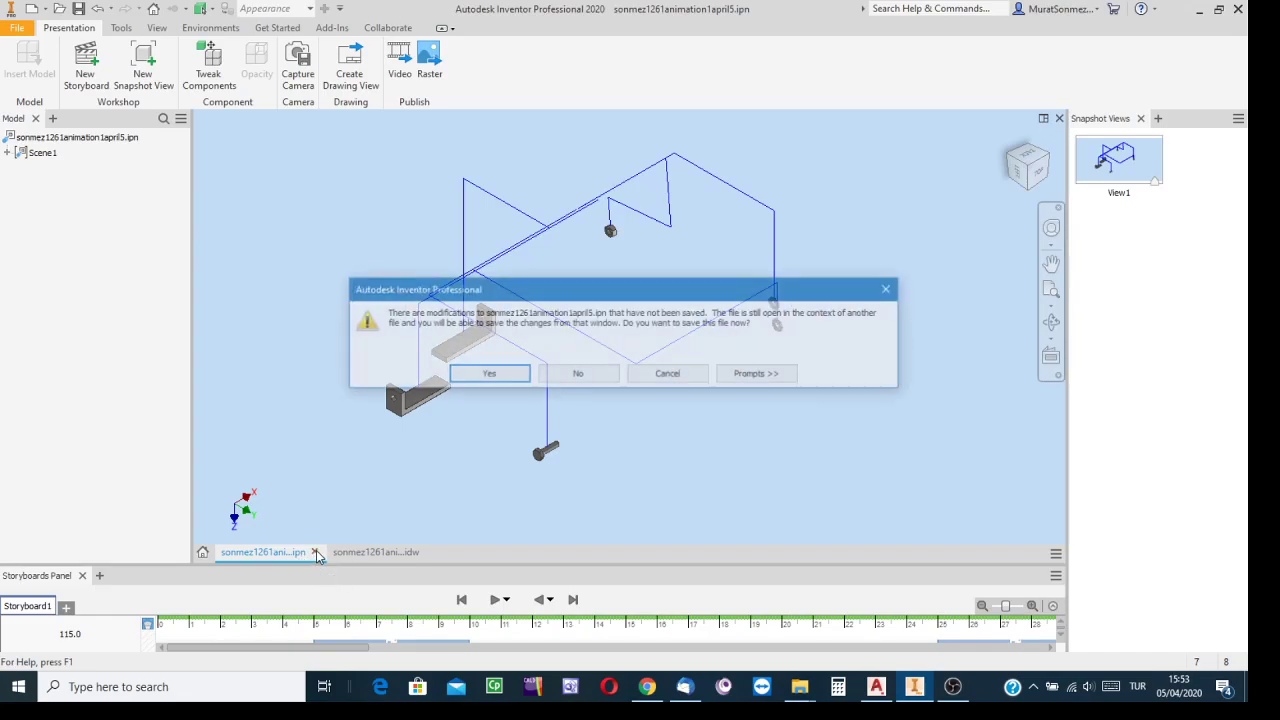
{"action": "left_click", "coordinate": [487, 375]}
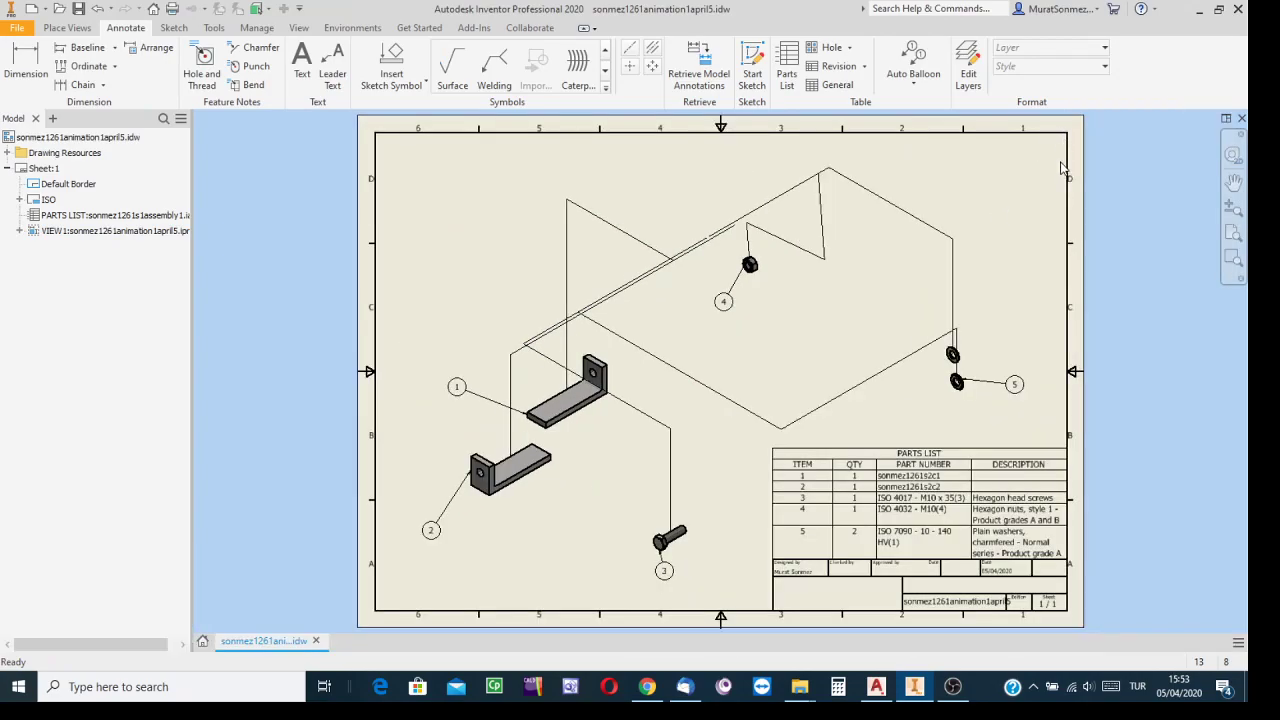
{"action": "left_click", "coordinate": [315, 641]}
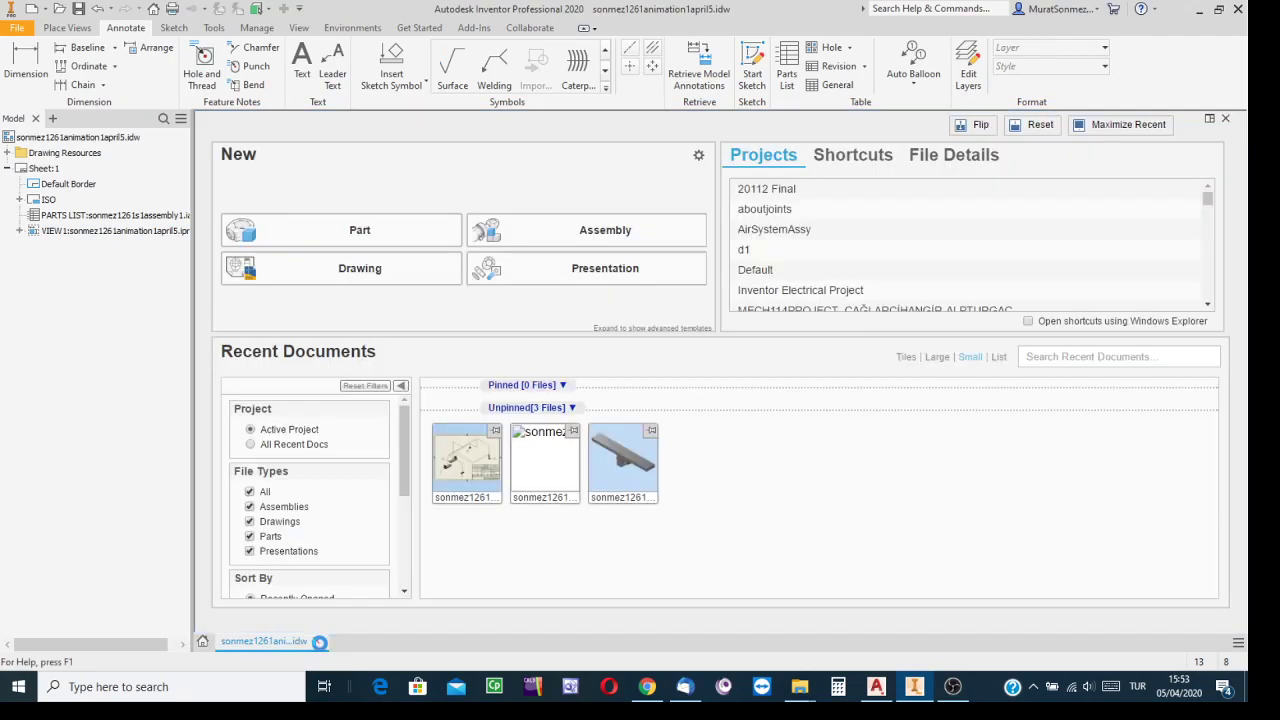
Open the assembly file sonmez1261s1assembly1.iam from the Workspace folder.
{"action": "mouse_move", "coordinate": [517, 481]}
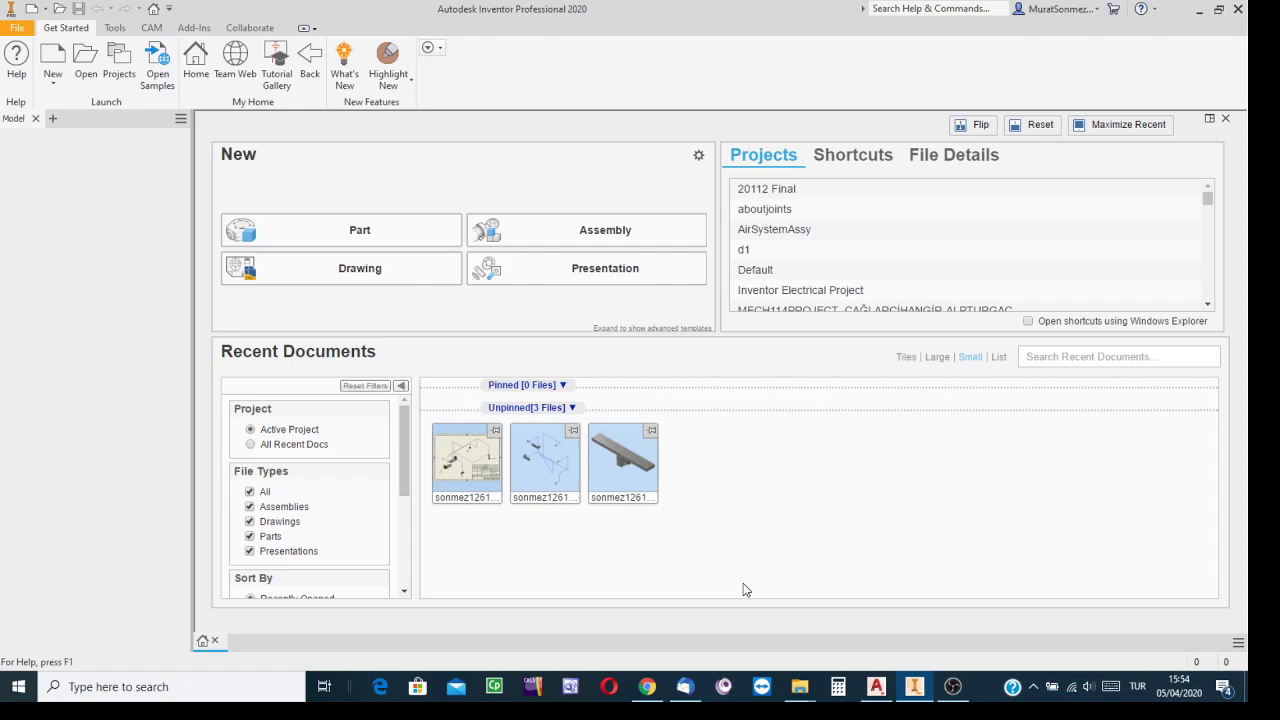
{"action": "mouse_move", "coordinate": [631, 457]}
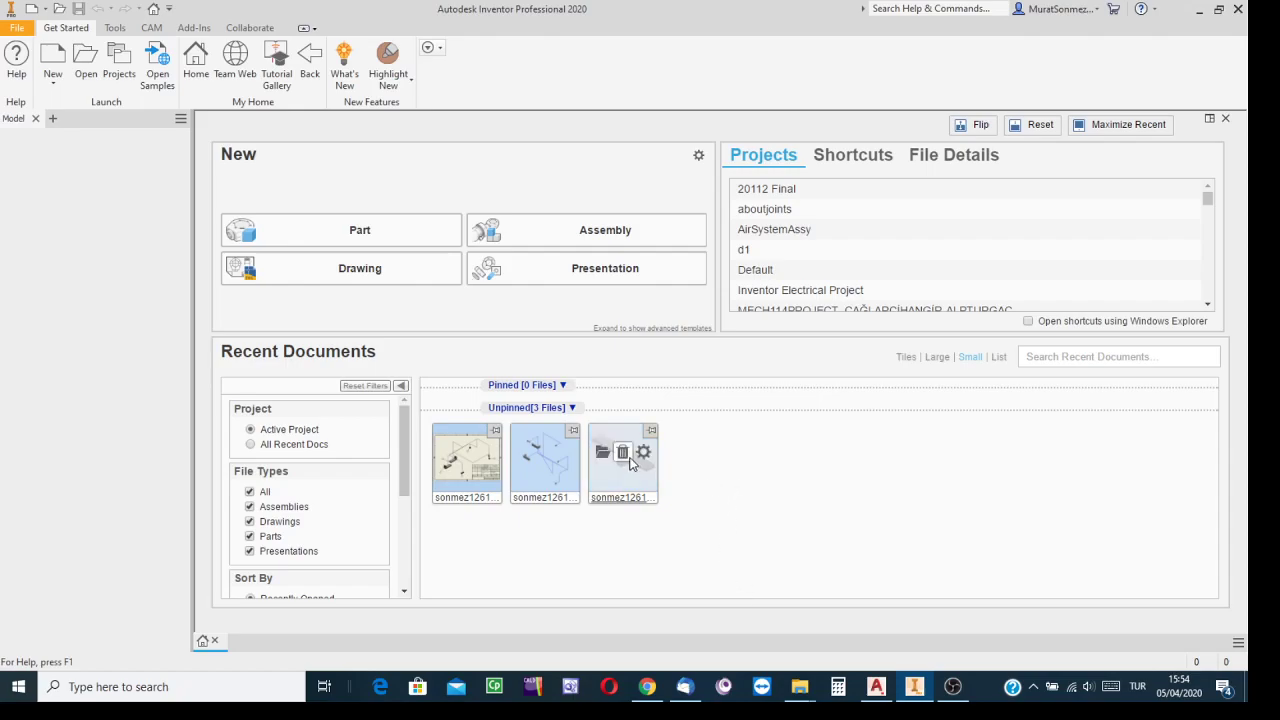
{"action": "left_click", "coordinate": [86, 66]}
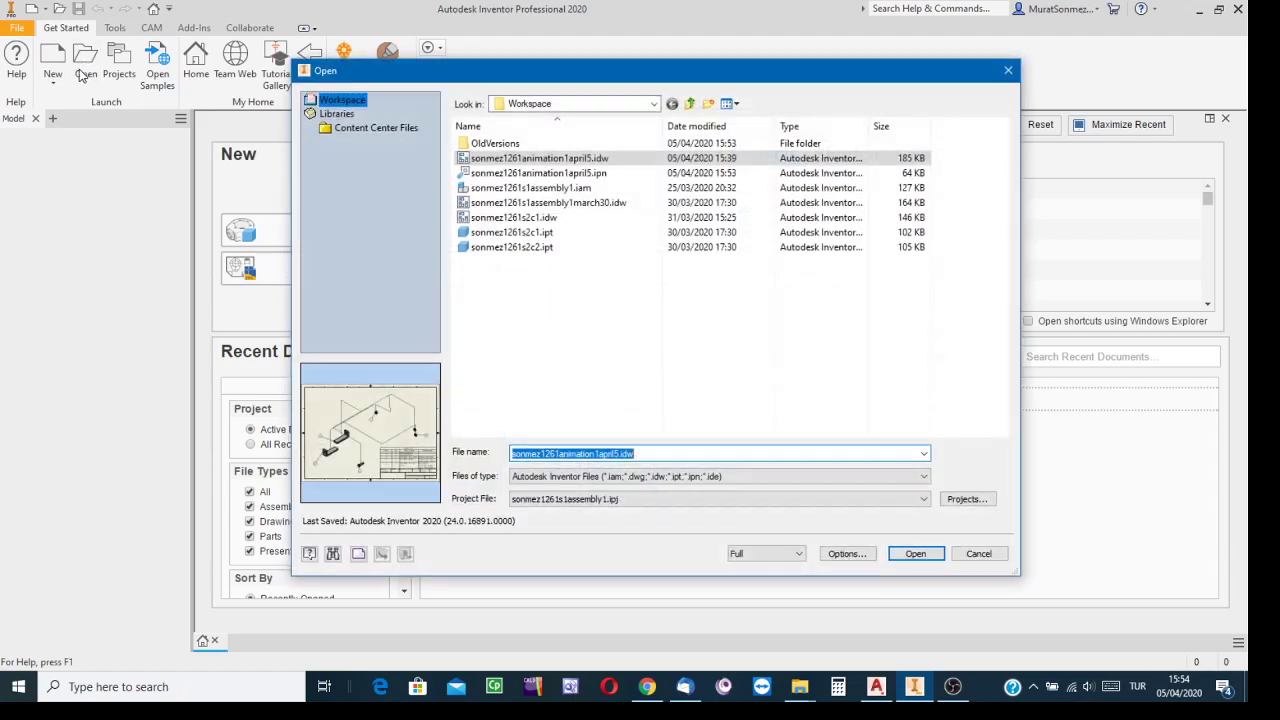
{"action": "left_click", "coordinate": [512, 189]}
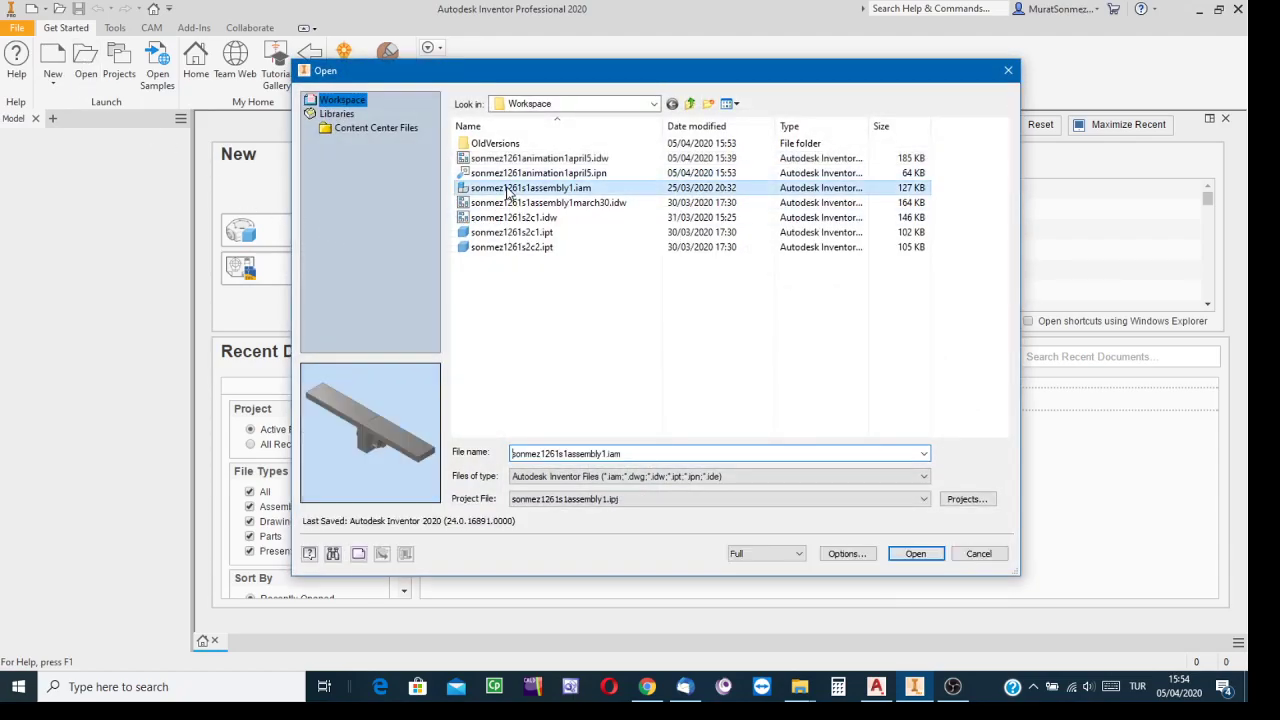
{"action": "left_click", "coordinate": [915, 553]}
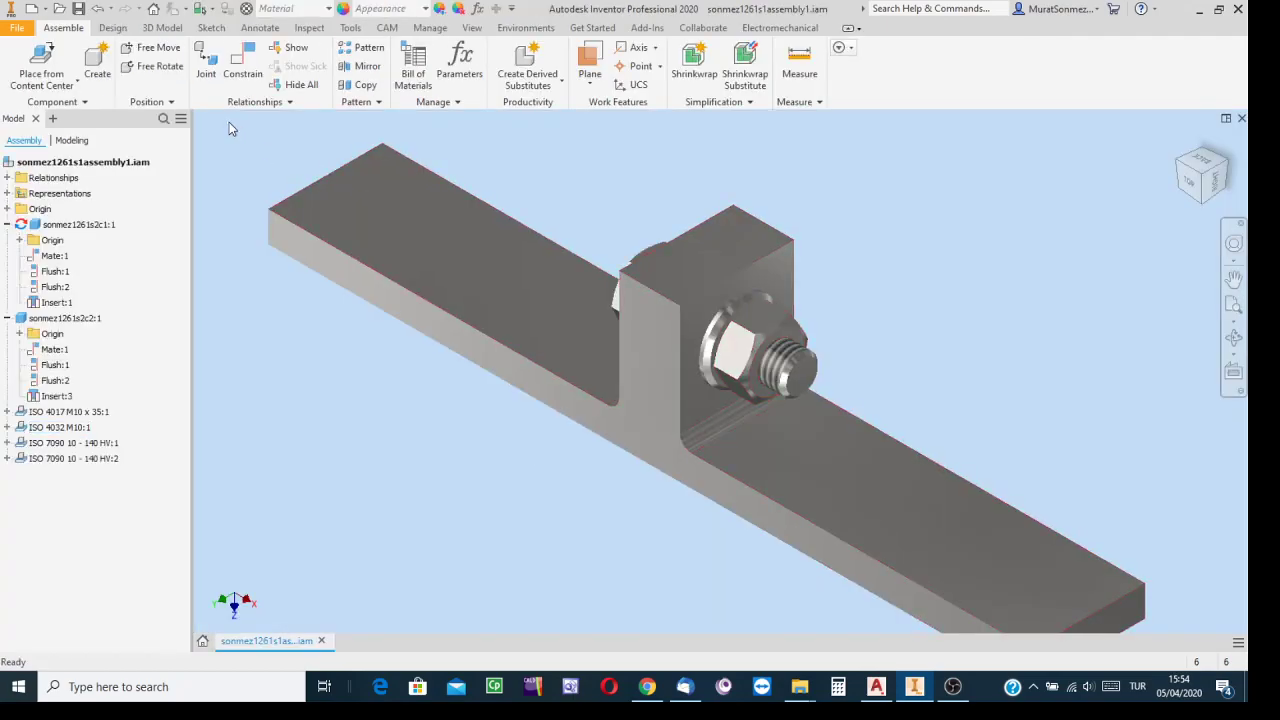
Start Pack and Go for the assembly with Sec2\CW\sonmez1261s2P1march24\sonmez1261s1package as the destination folder.
{"action": "left_click", "coordinate": [18, 28]}
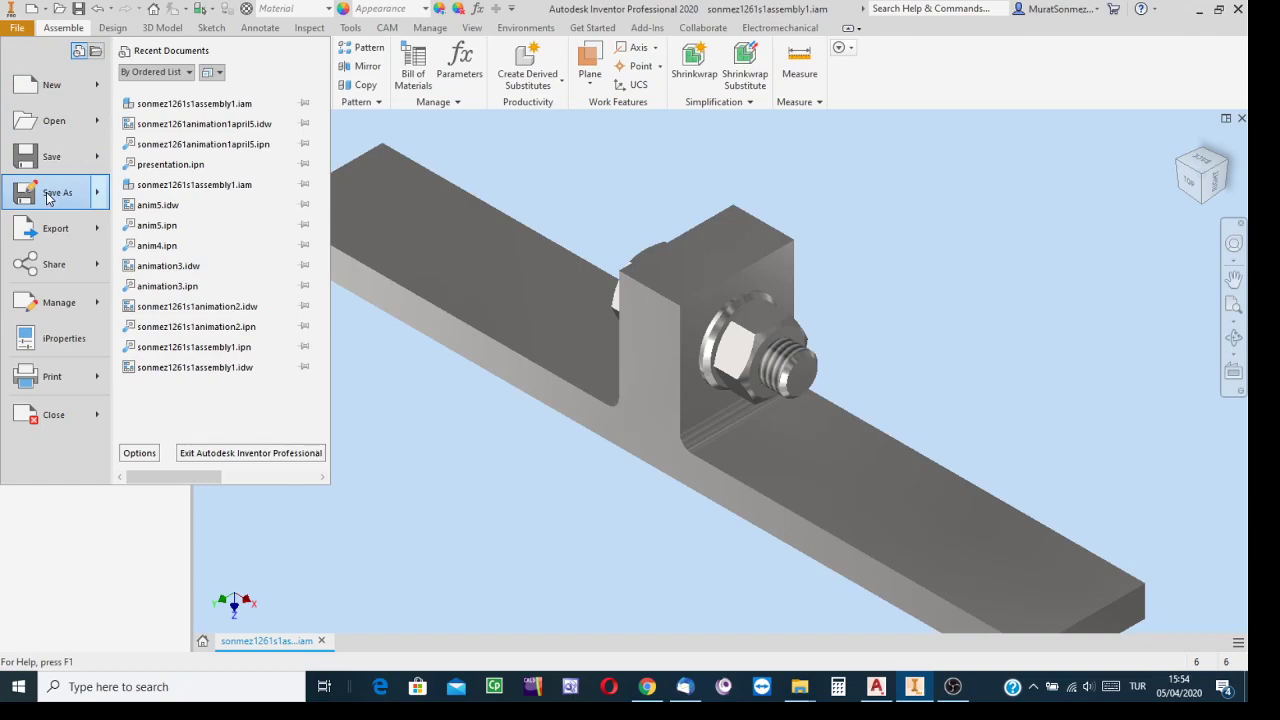
{"action": "mouse_move", "coordinate": [47, 197]}
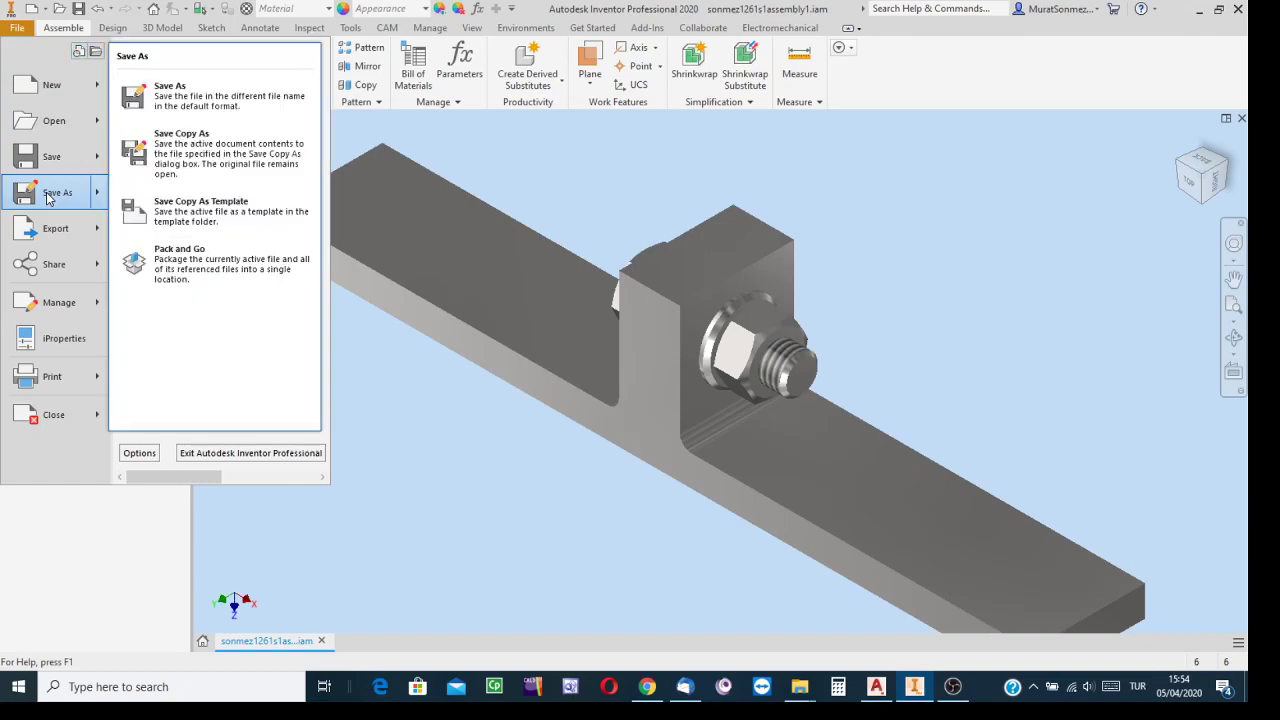
{"action": "left_click", "coordinate": [192, 257]}
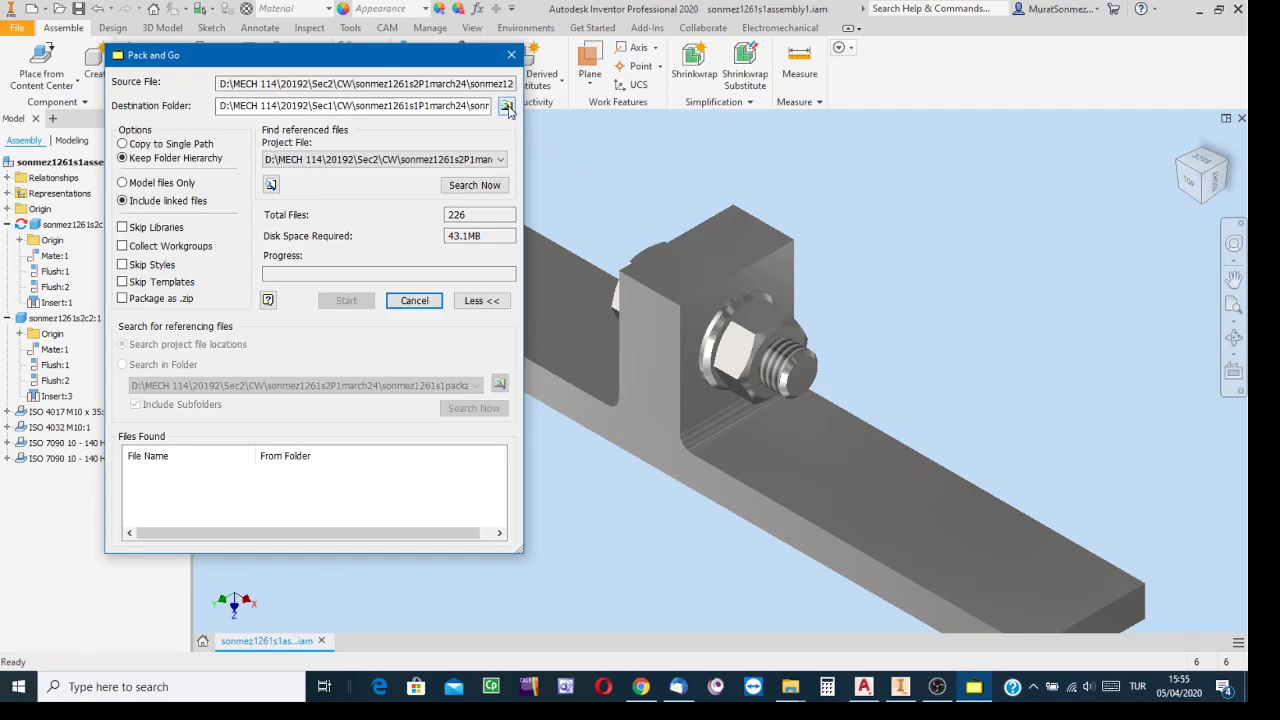
{"action": "left_click", "coordinate": [507, 107]}
{"action": "left_click_drag", "start_coordinate": [643, 222], "coordinate": [721, 82]}
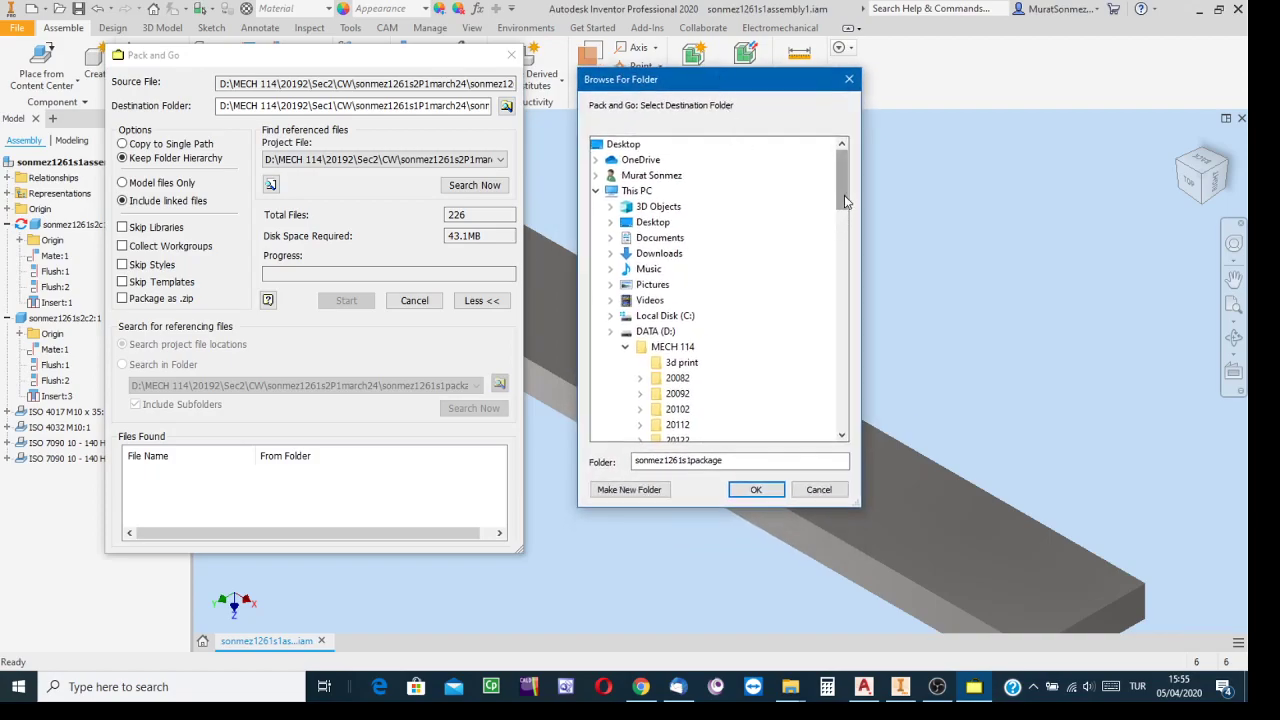
{"action": "left_click_drag", "start_coordinate": [844, 203], "coordinate": [841, 289]}
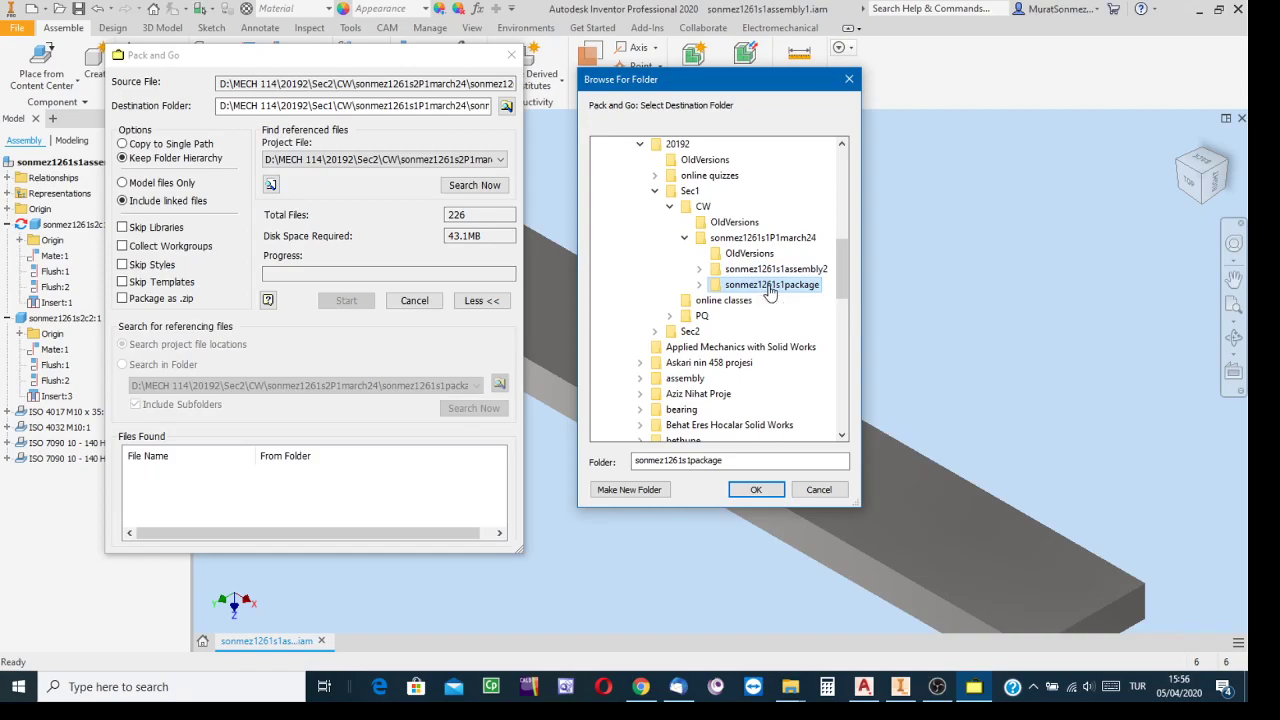
{"action": "left_click", "coordinate": [655, 191]}
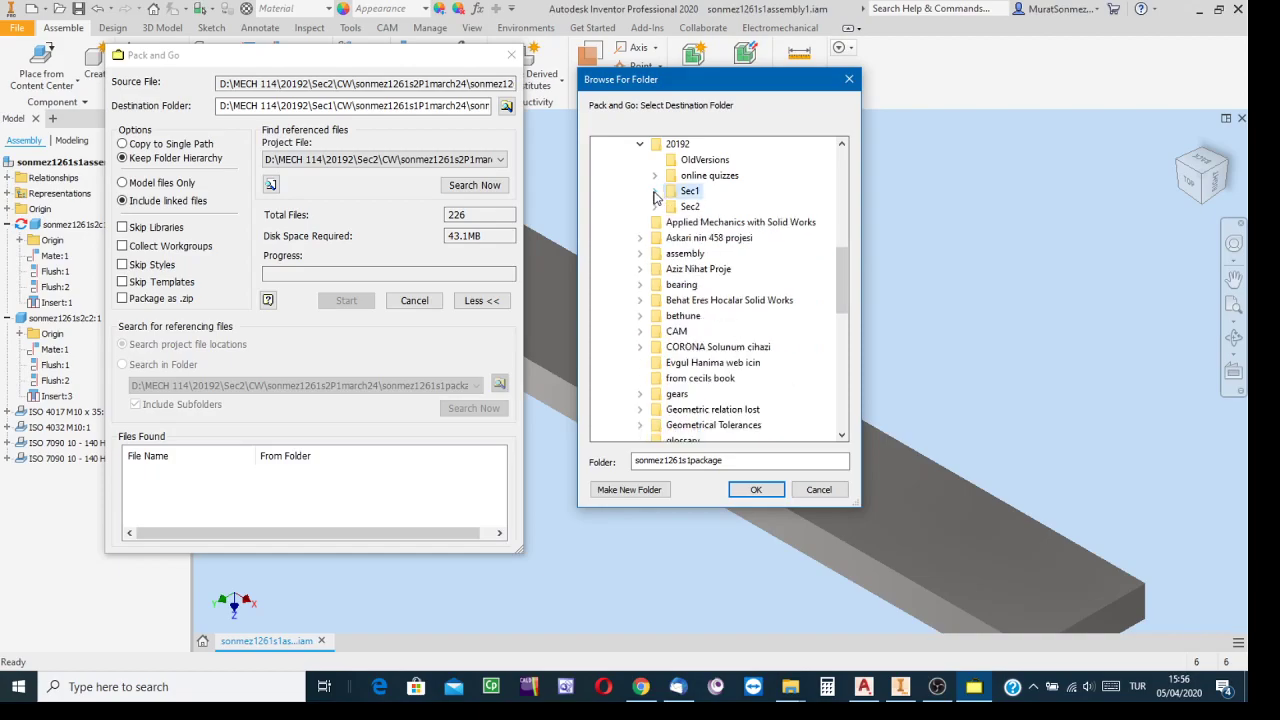
{"action": "left_click", "coordinate": [655, 207]}
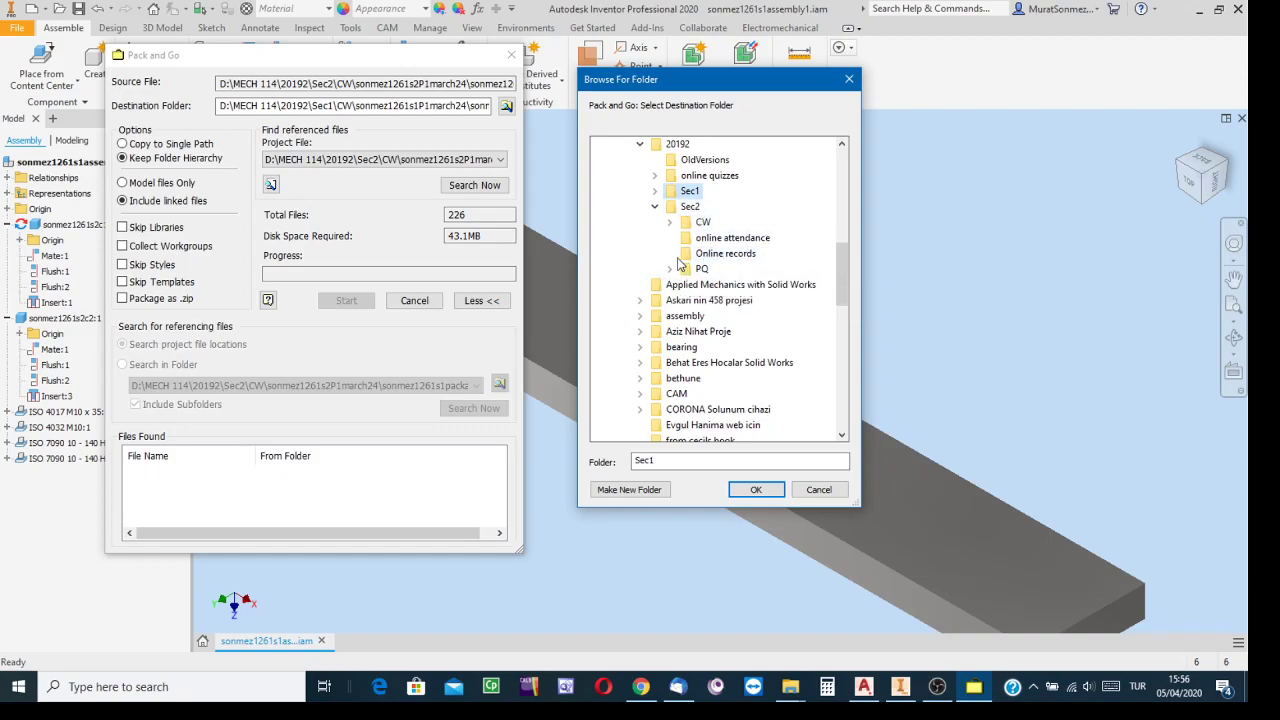
{"action": "left_click", "coordinate": [671, 223]}
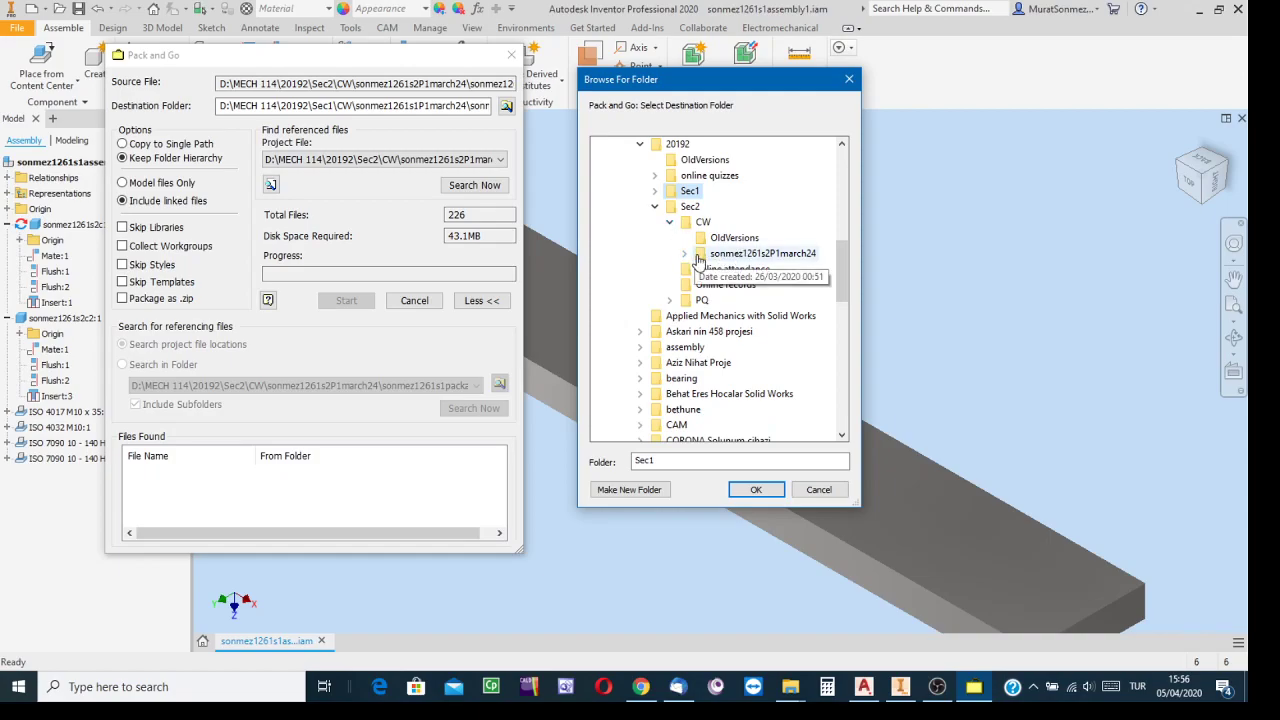
{"action": "left_click", "coordinate": [685, 253]}
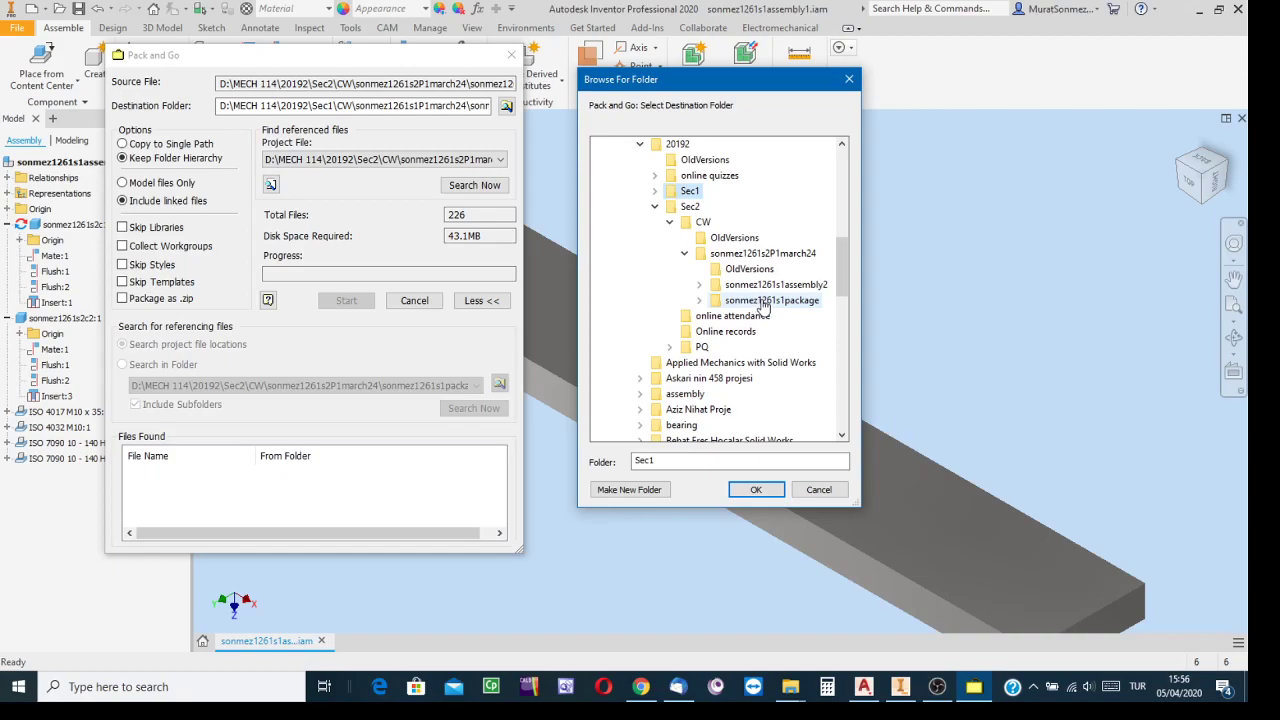
{"action": "left_click", "coordinate": [762, 301]}
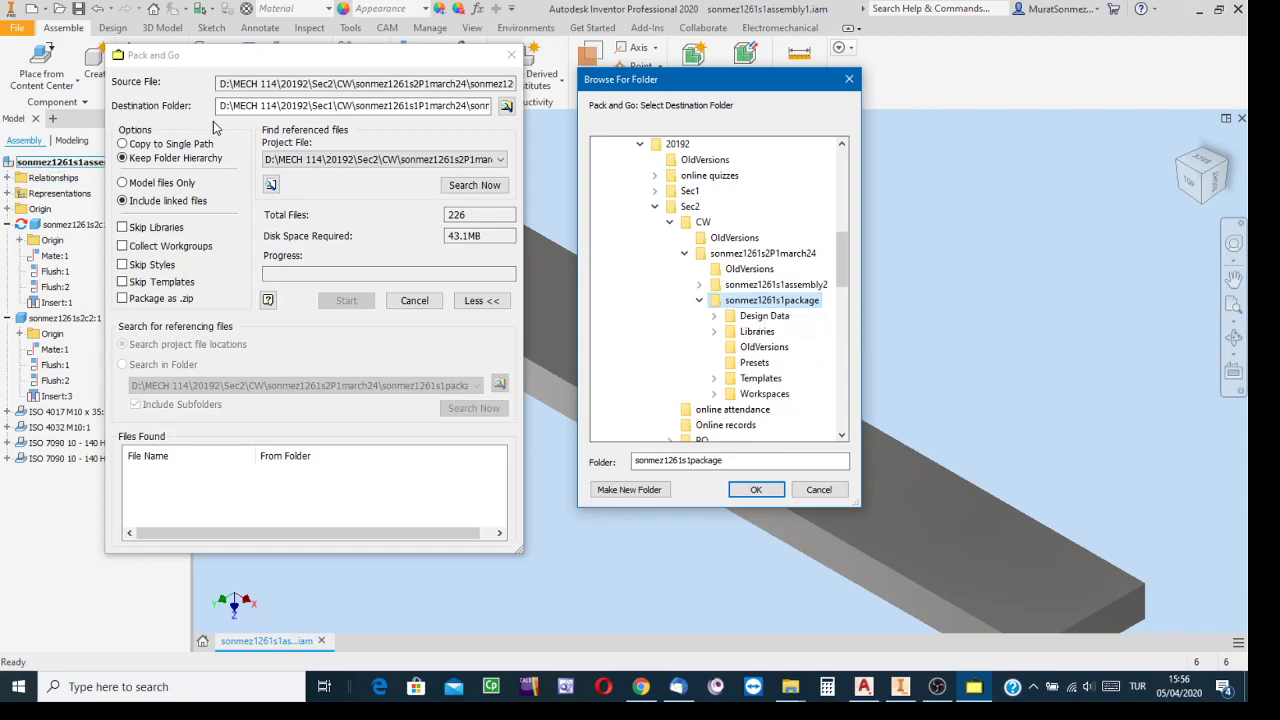
{"action": "left_click", "coordinate": [756, 490]}
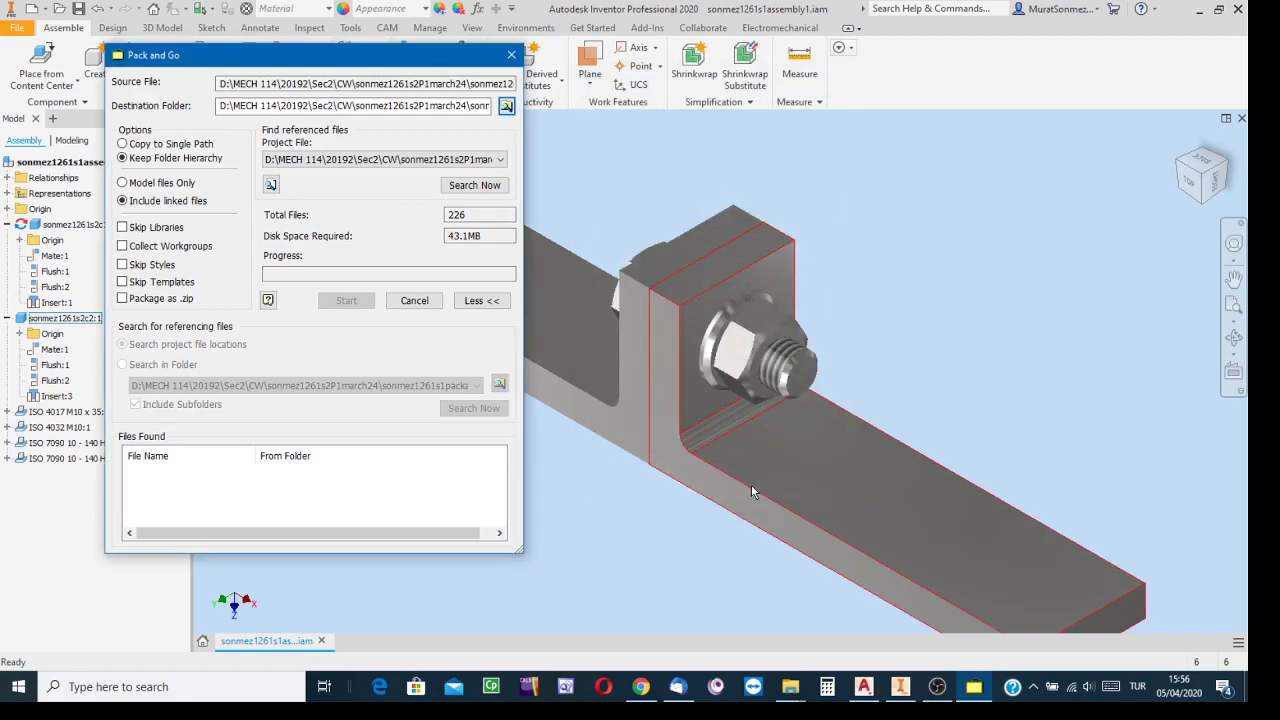
Search for the assembly's referenced files and add all referencing presentation and drawing files from the project file locations to the package.
{"action": "left_click", "coordinate": [480, 302]}
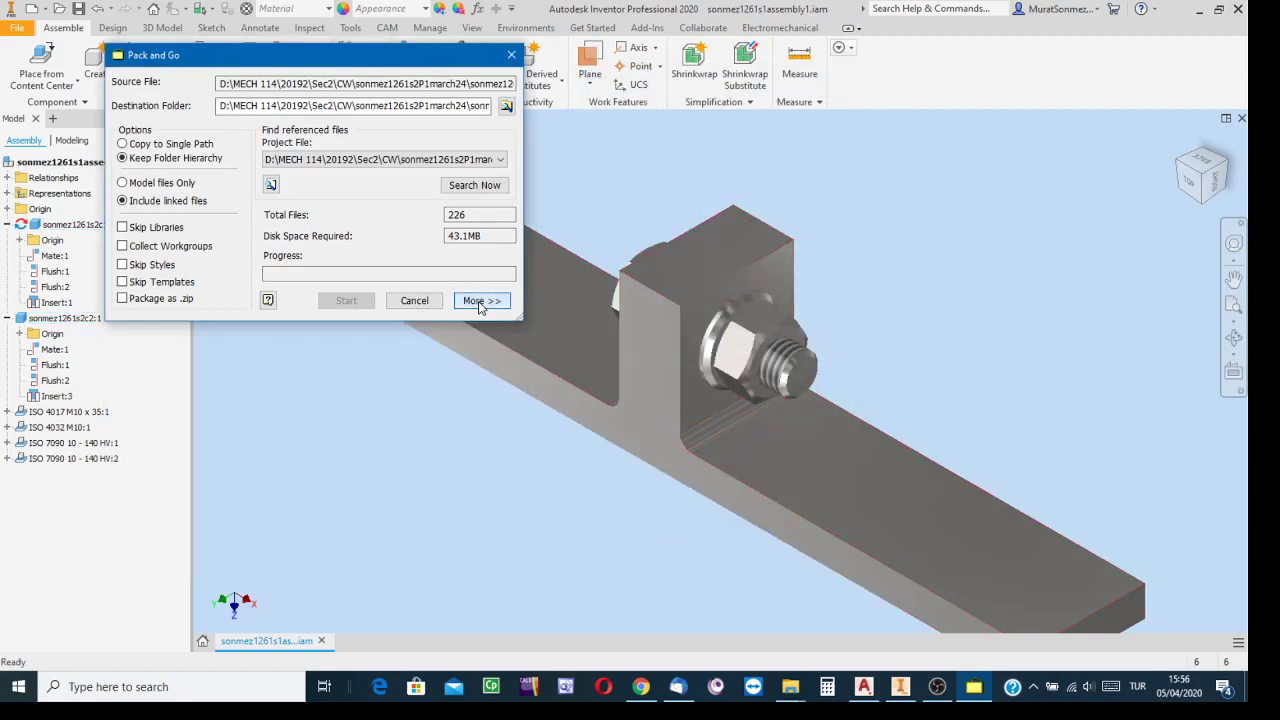
{"action": "left_click", "coordinate": [478, 302]}
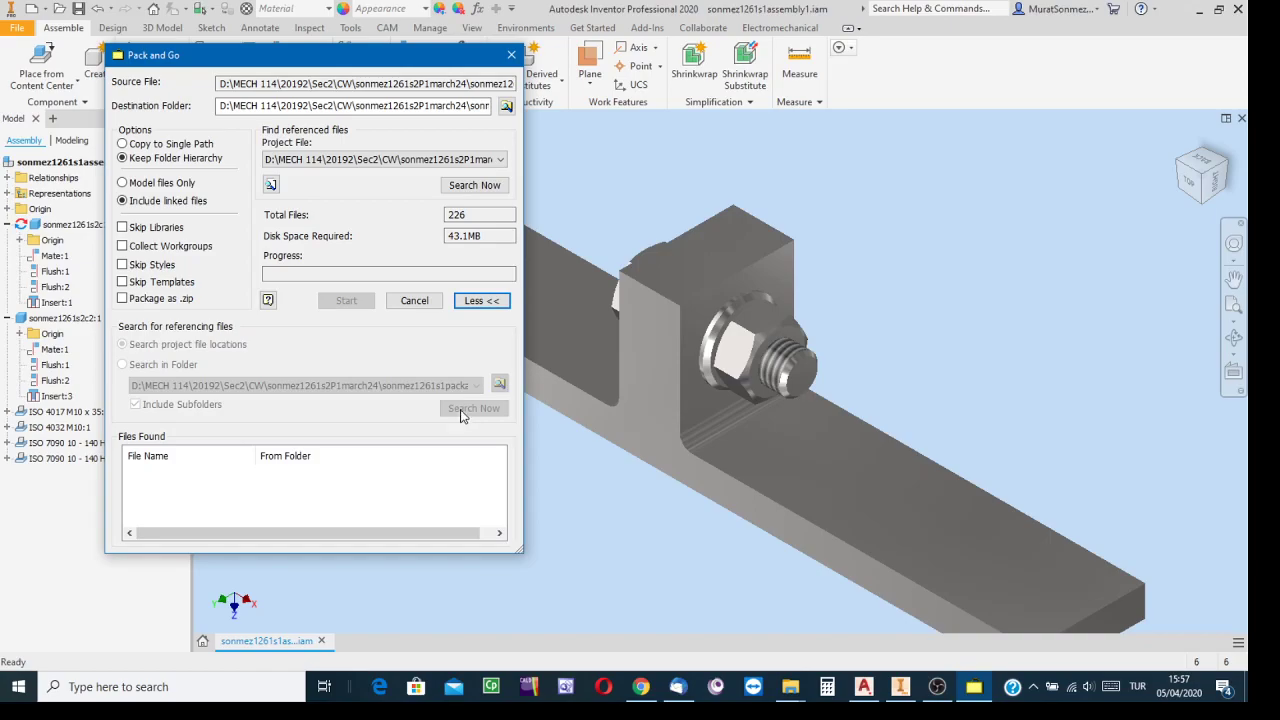
{"action": "left_click", "coordinate": [466, 186]}
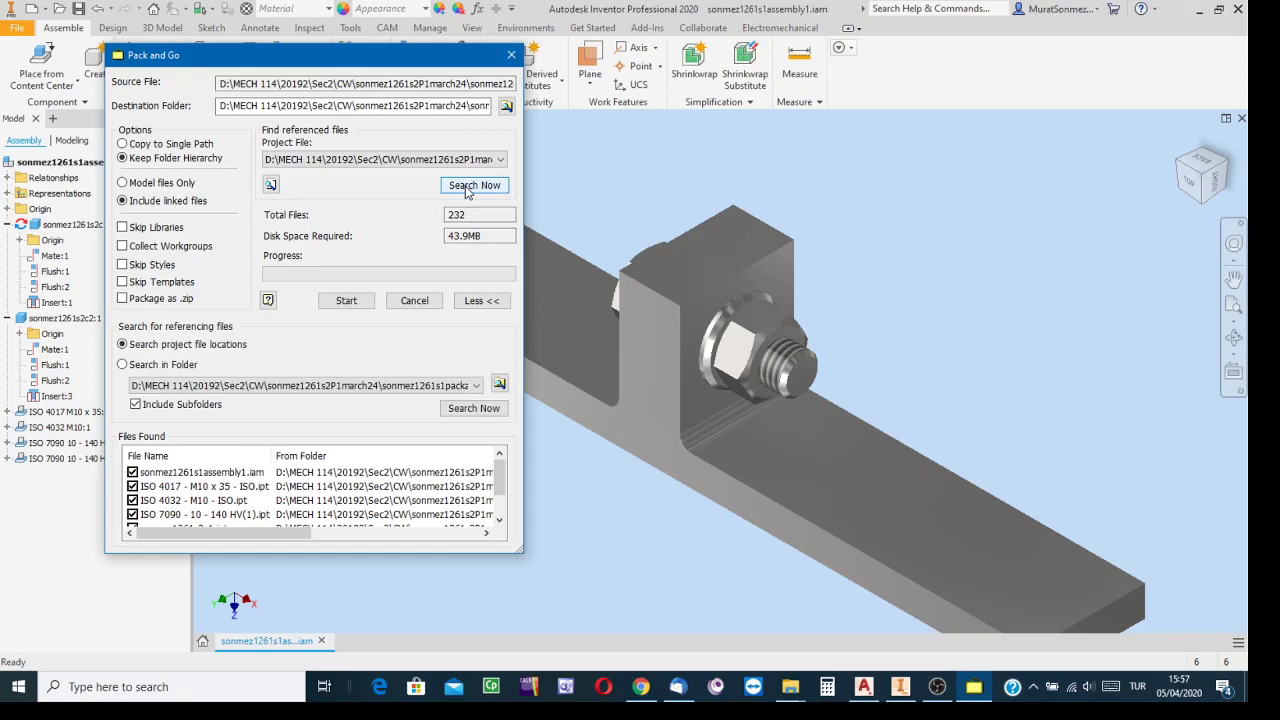
{"action": "left_click_drag", "start_coordinate": [355, 553], "coordinate": [355, 594]}
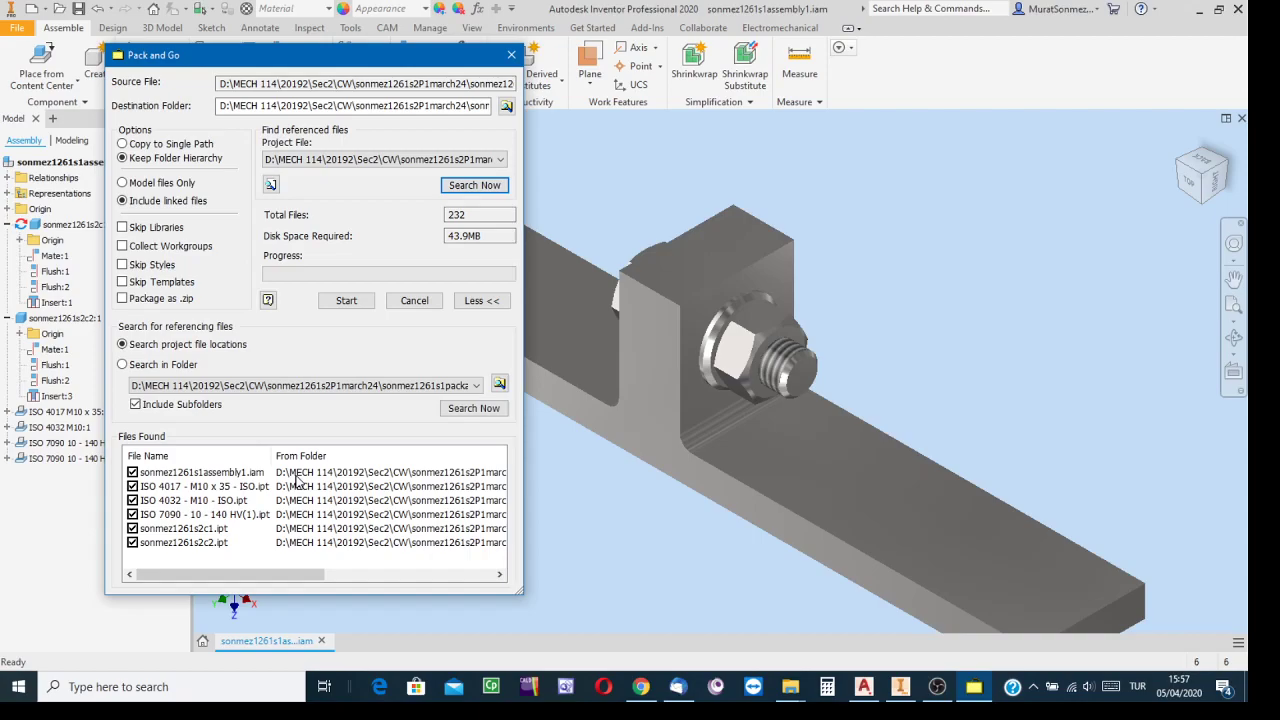
{"action": "left_click", "coordinate": [474, 410]}
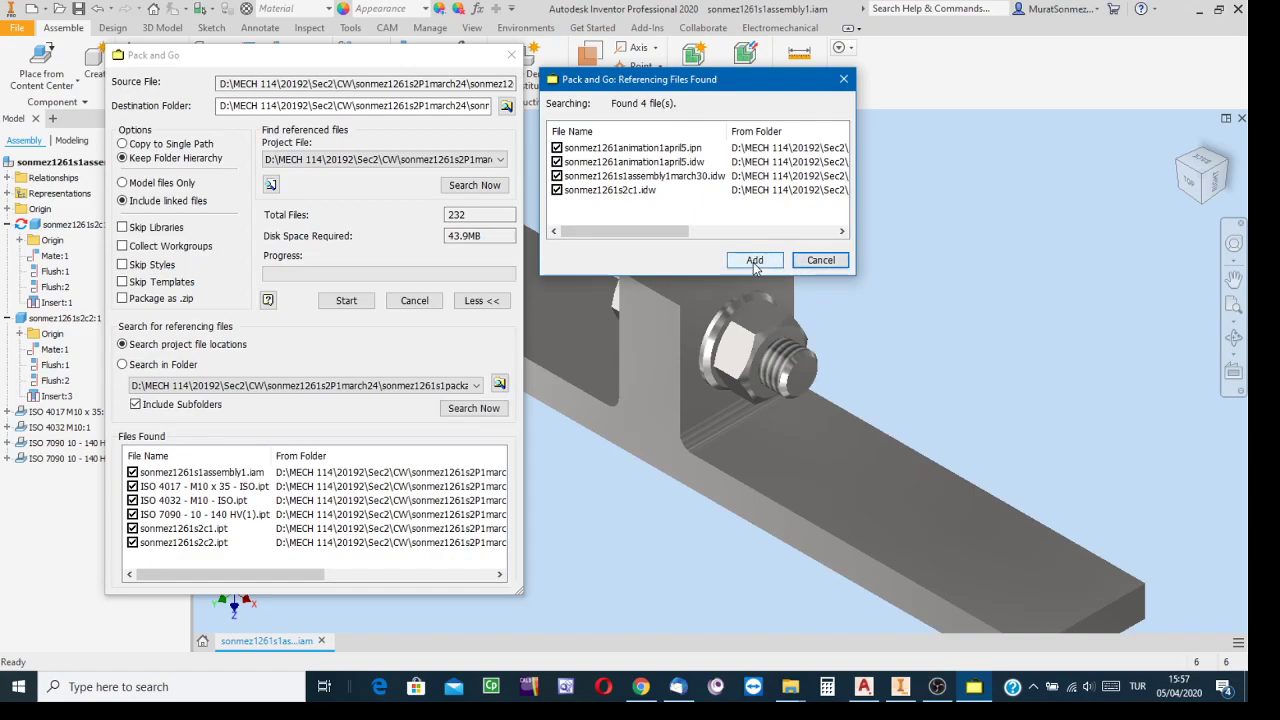
{"action": "left_click", "coordinate": [755, 262]}
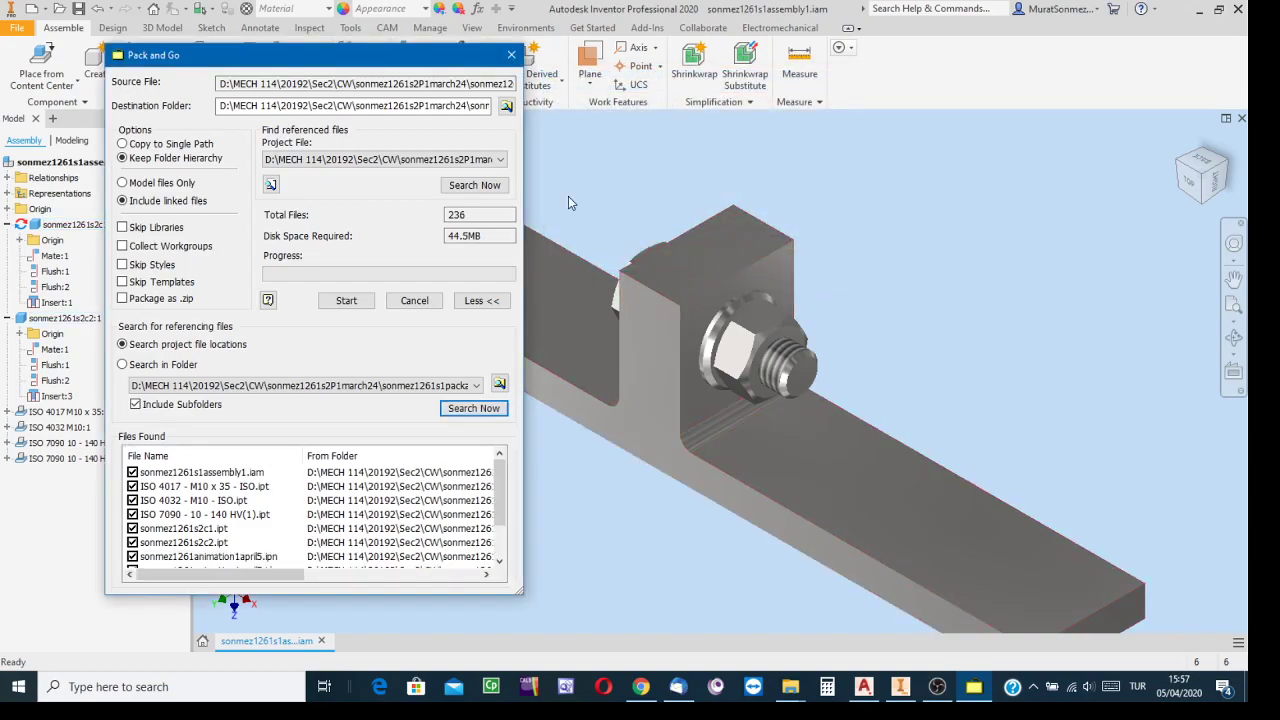
Run Pack and Go, replacing all existing files and overwriting the log file, and close the dialog when it finishes.
{"action": "left_click", "coordinate": [345, 304]}
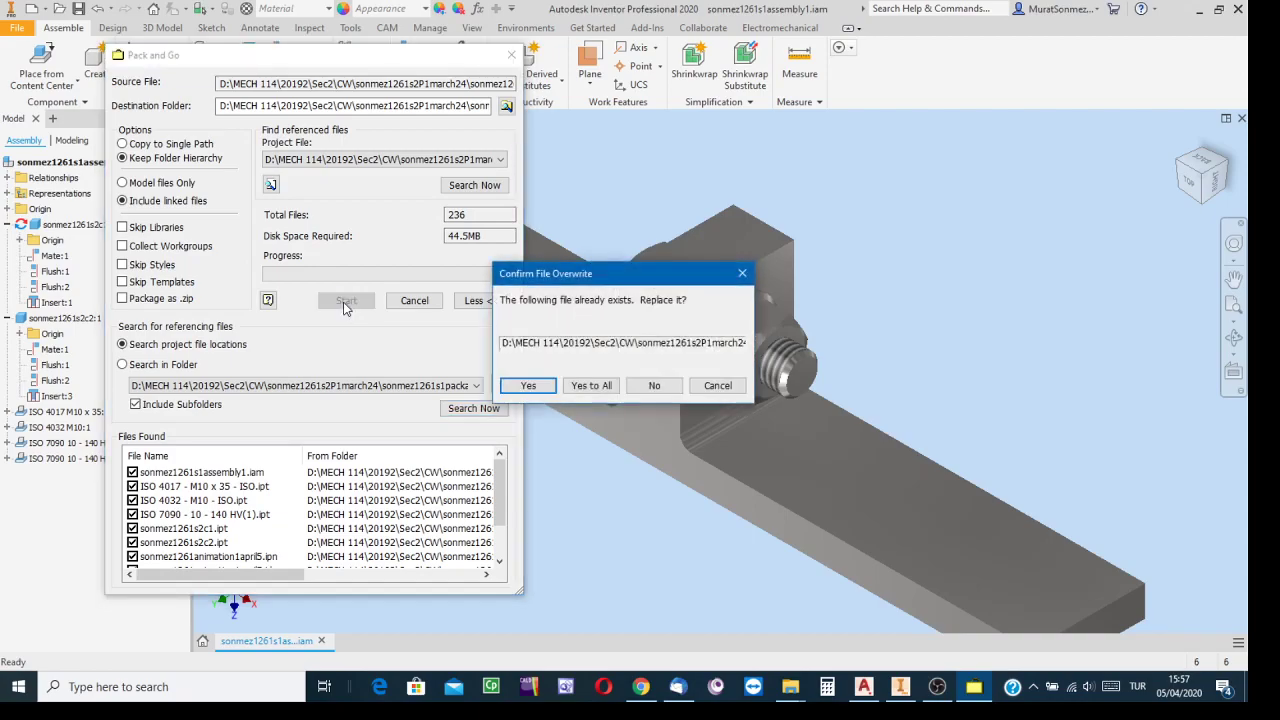
{"action": "left_click_drag", "start_coordinate": [630, 273], "coordinate": [702, 155]}
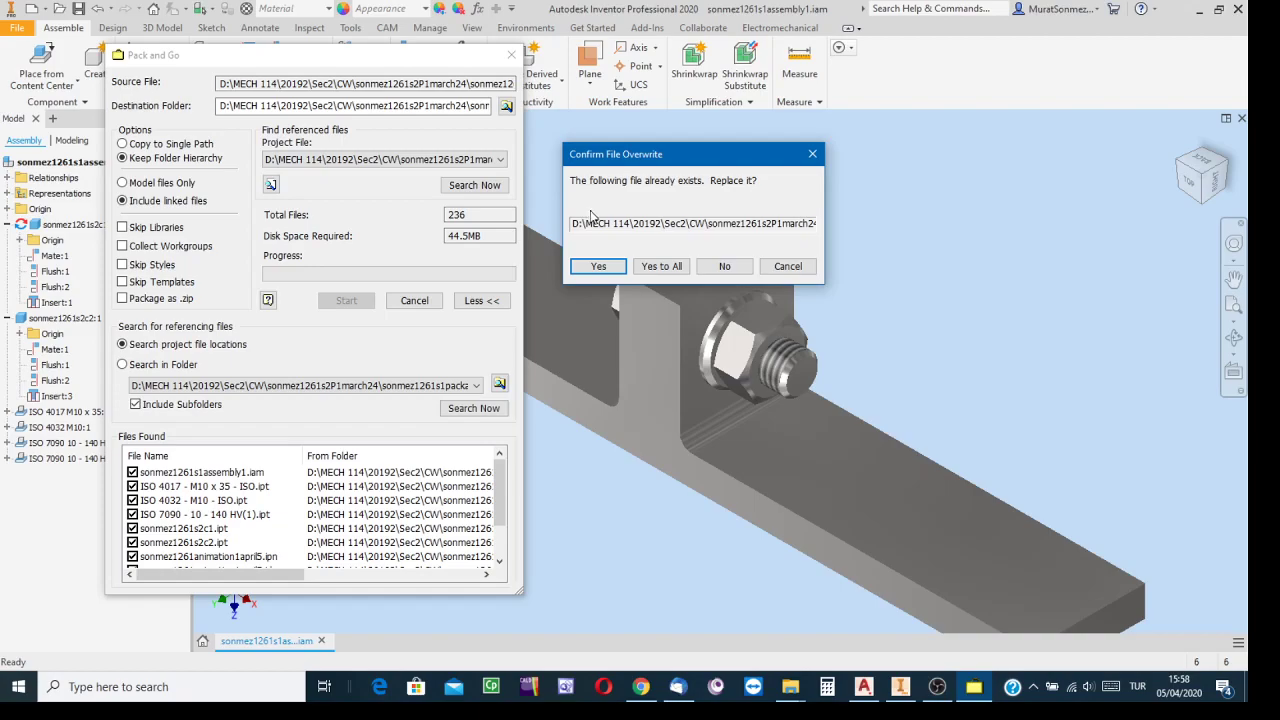
{"action": "left_click", "coordinate": [659, 268]}
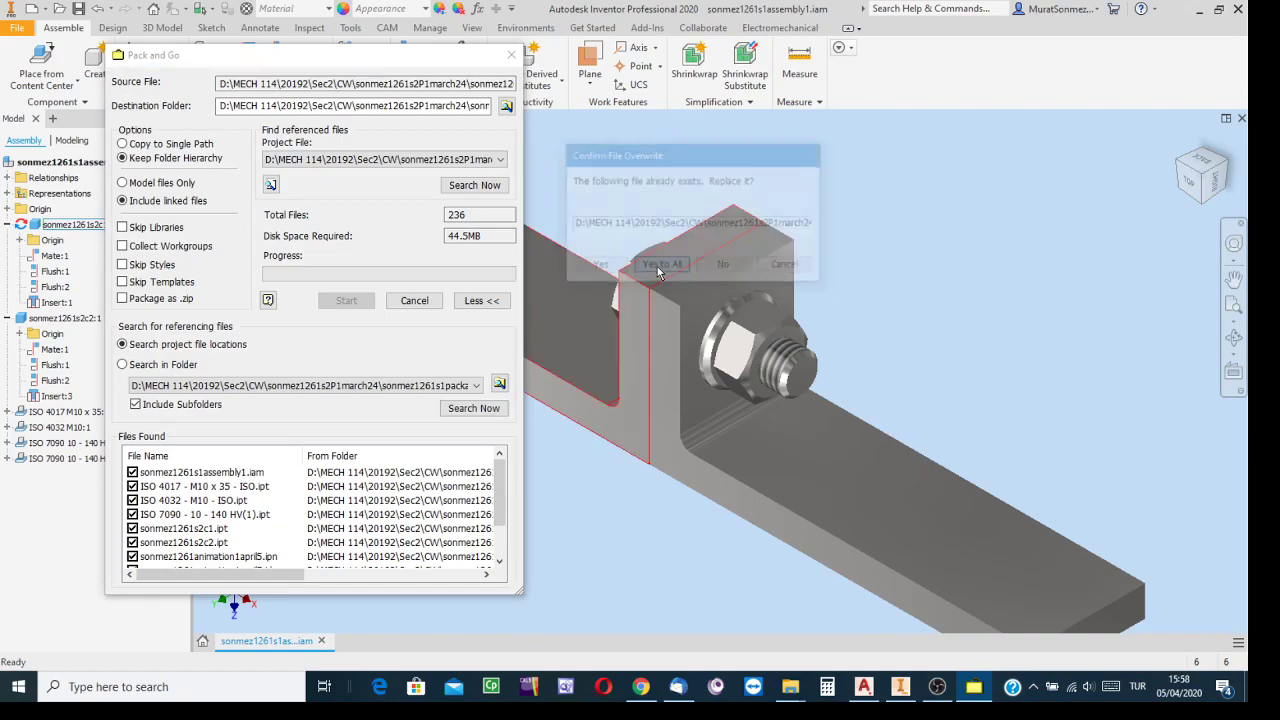
{"action": "left_click_drag", "start_coordinate": [238, 86], "coordinate": [360, 85]}
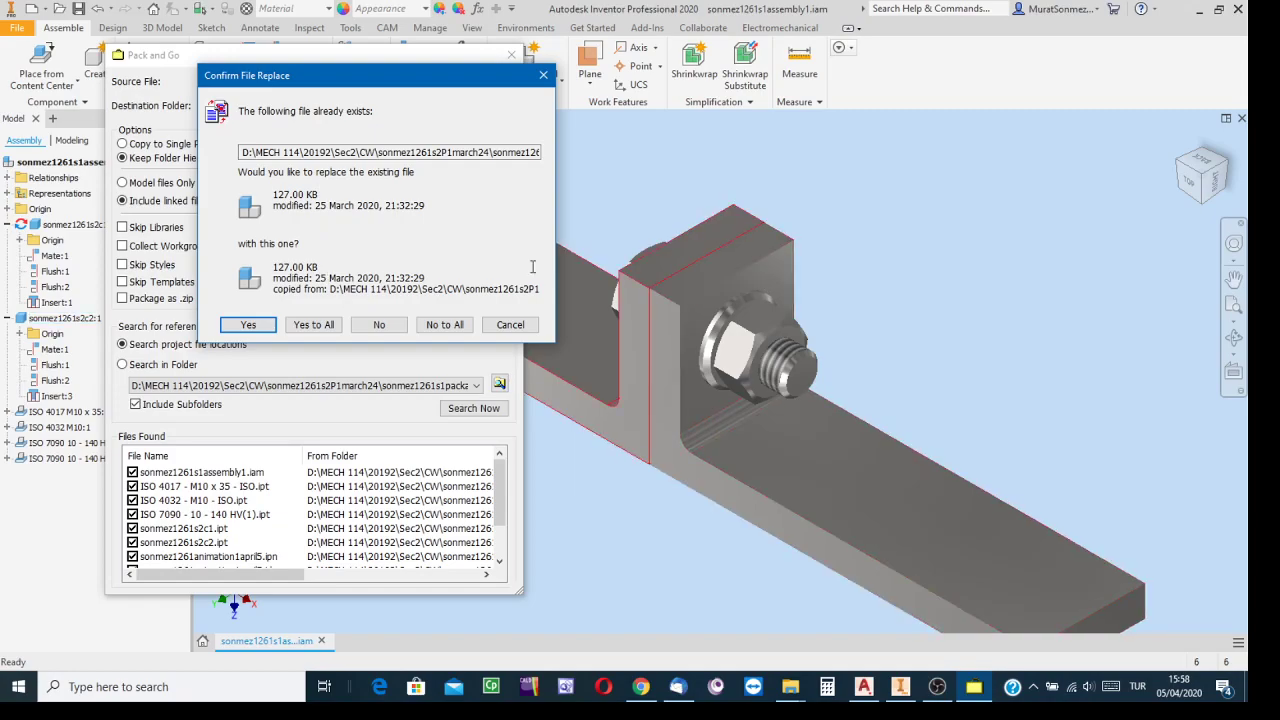
{"action": "left_click", "coordinate": [313, 325]}
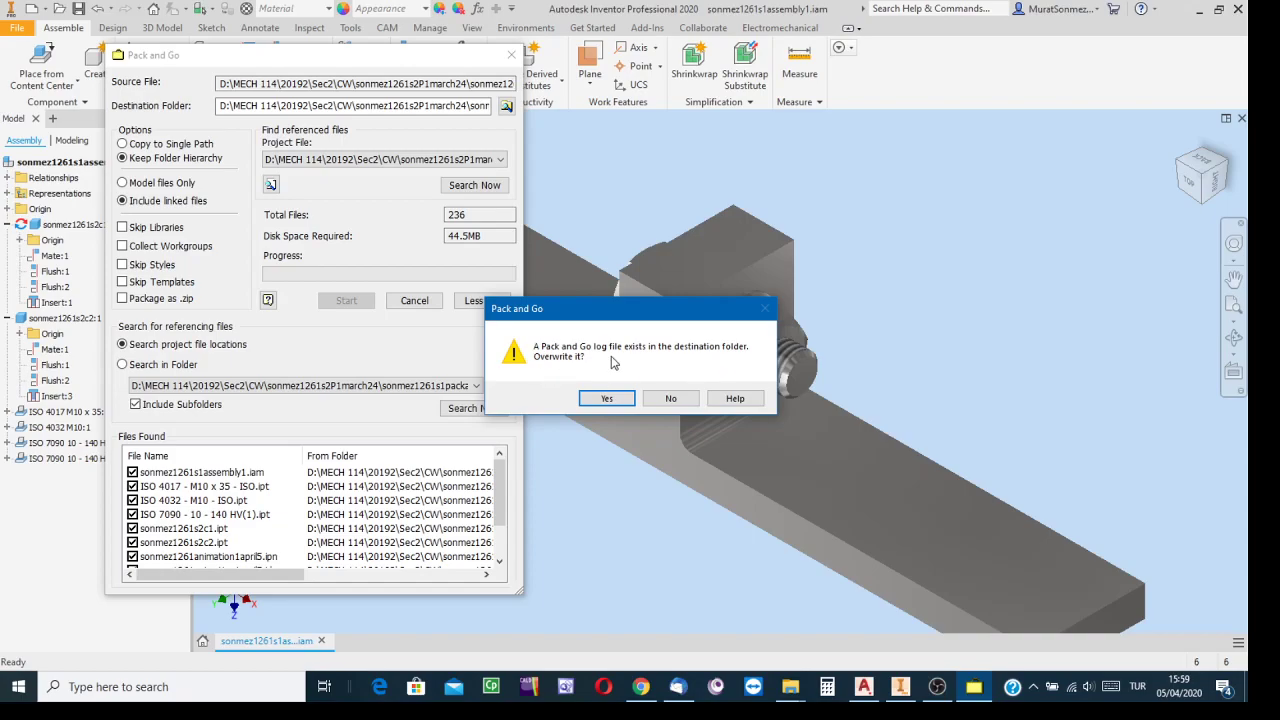
{"action": "left_click", "coordinate": [604, 400]}
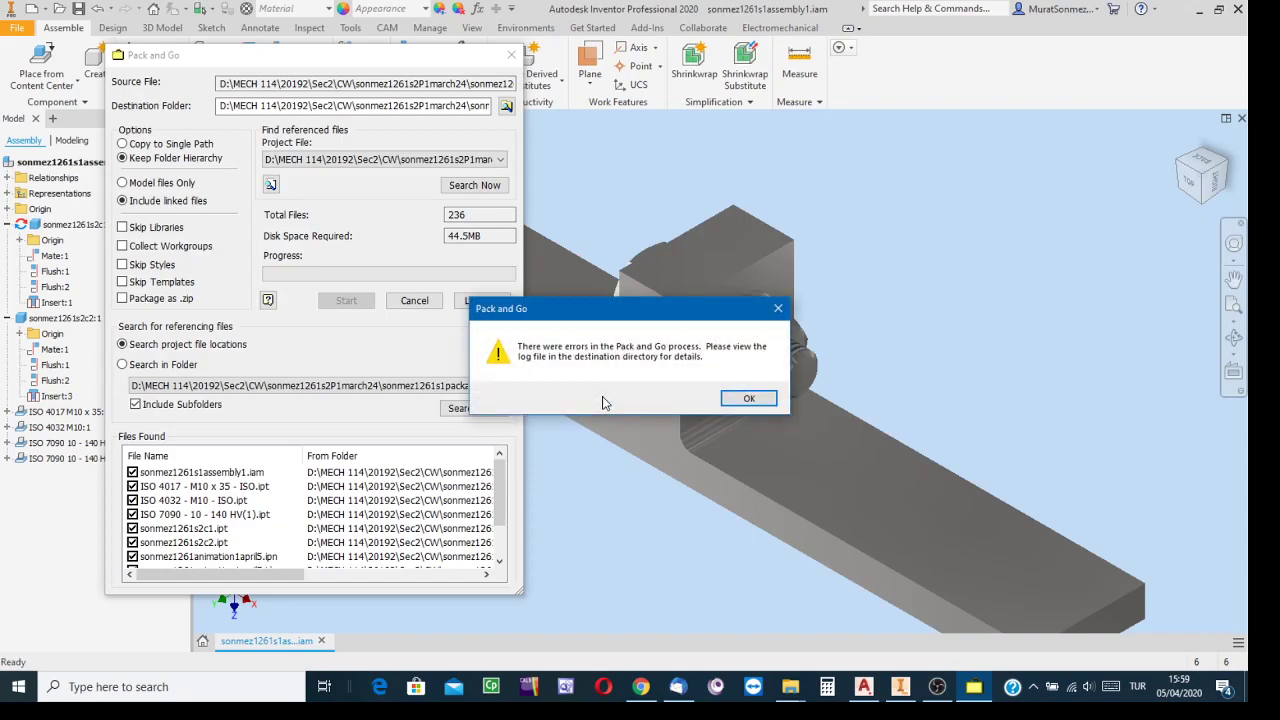
{"action": "left_click", "coordinate": [747, 399]}
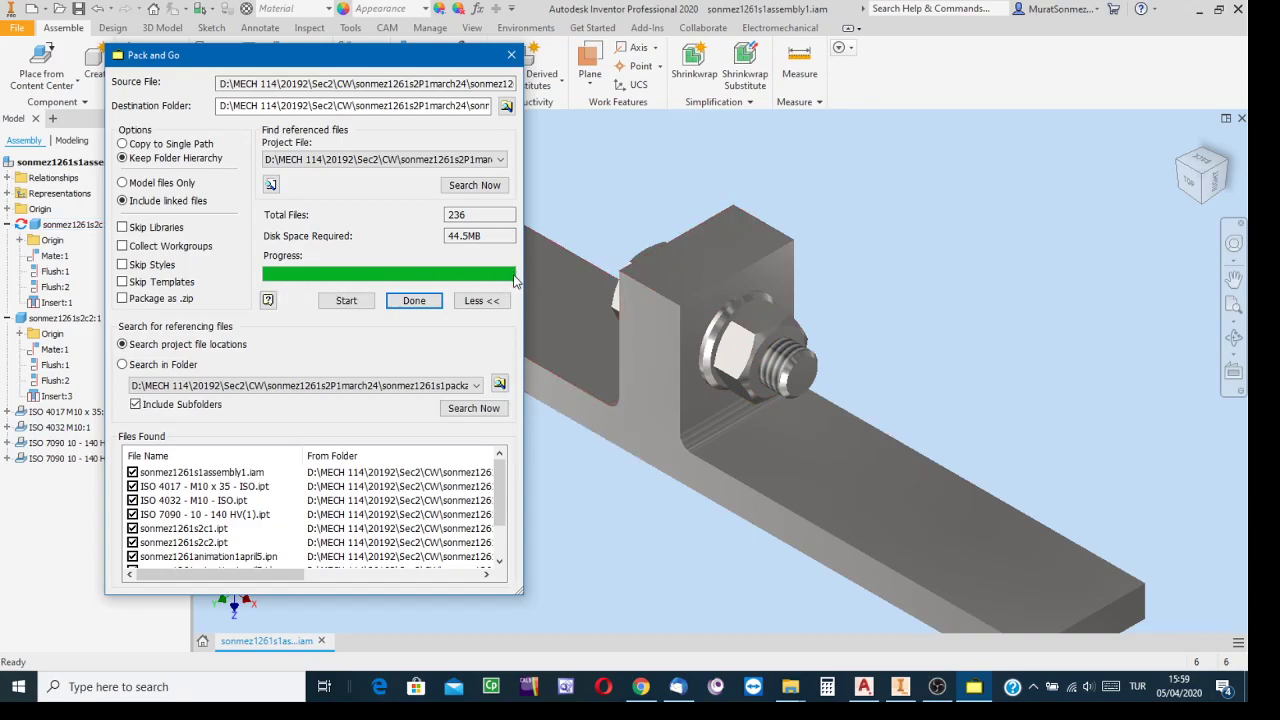
{"action": "left_click", "coordinate": [413, 301]}
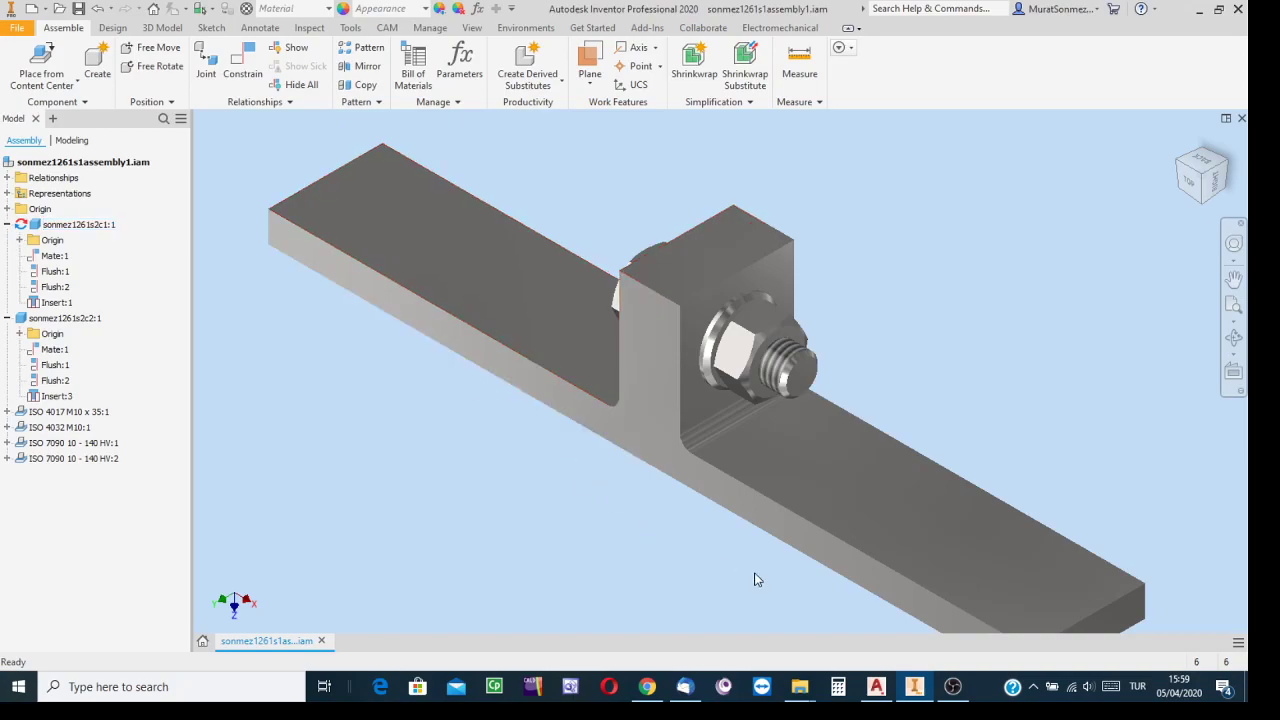
{"action": "left_click", "coordinate": [953, 690]}
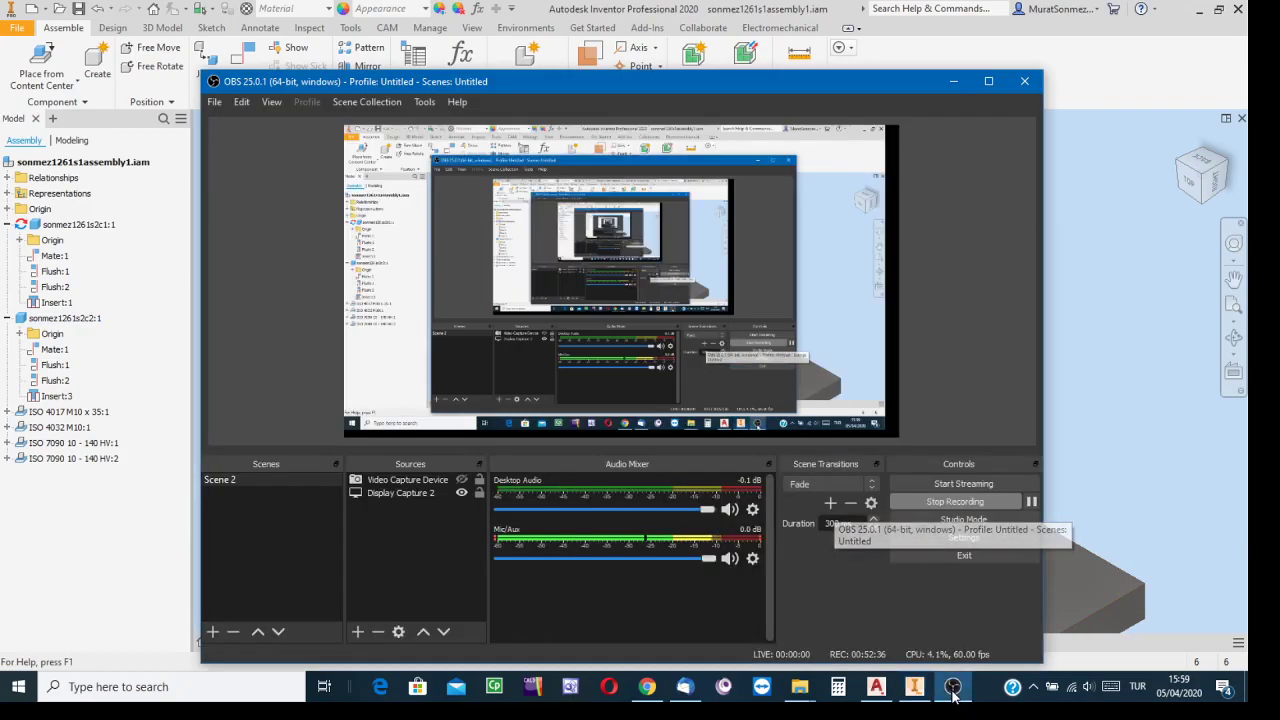